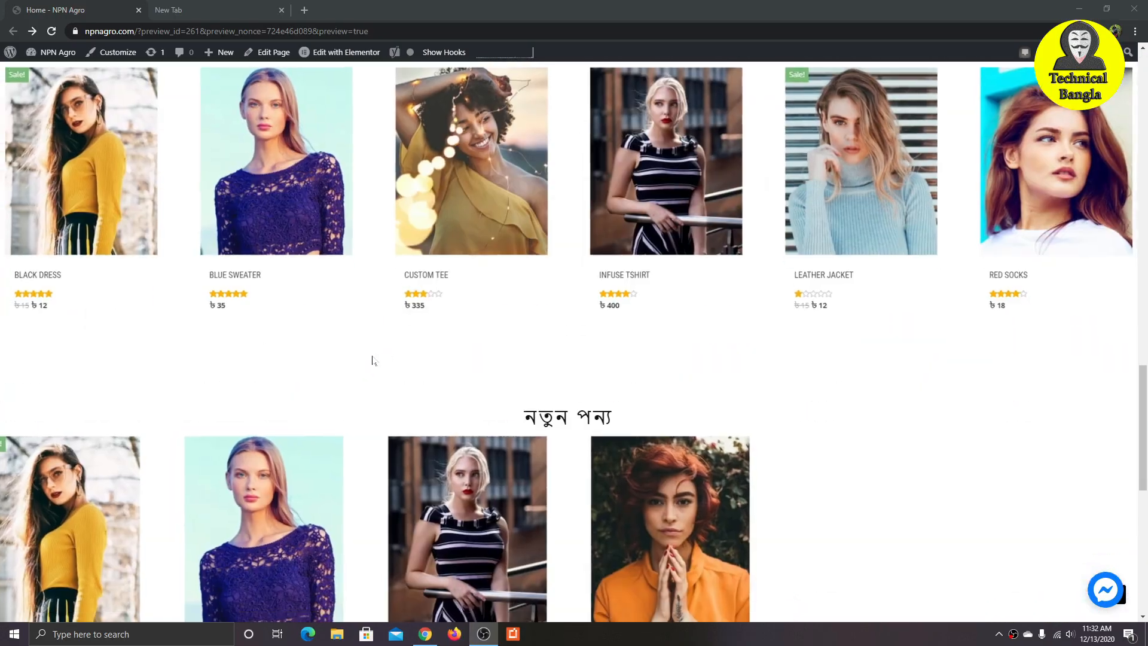
# Step: Review the home page, then open the Homepage Settings under Layout in the site's theme customizer
pyautogui.scroll(2, 384, 355)
pyautogui.scroll(-6, 322, 346)
pyautogui.scroll(9, 394, 378)
pyautogui.scroll(-5, 394, 377)
pyautogui.scroll(12, 312, 374)
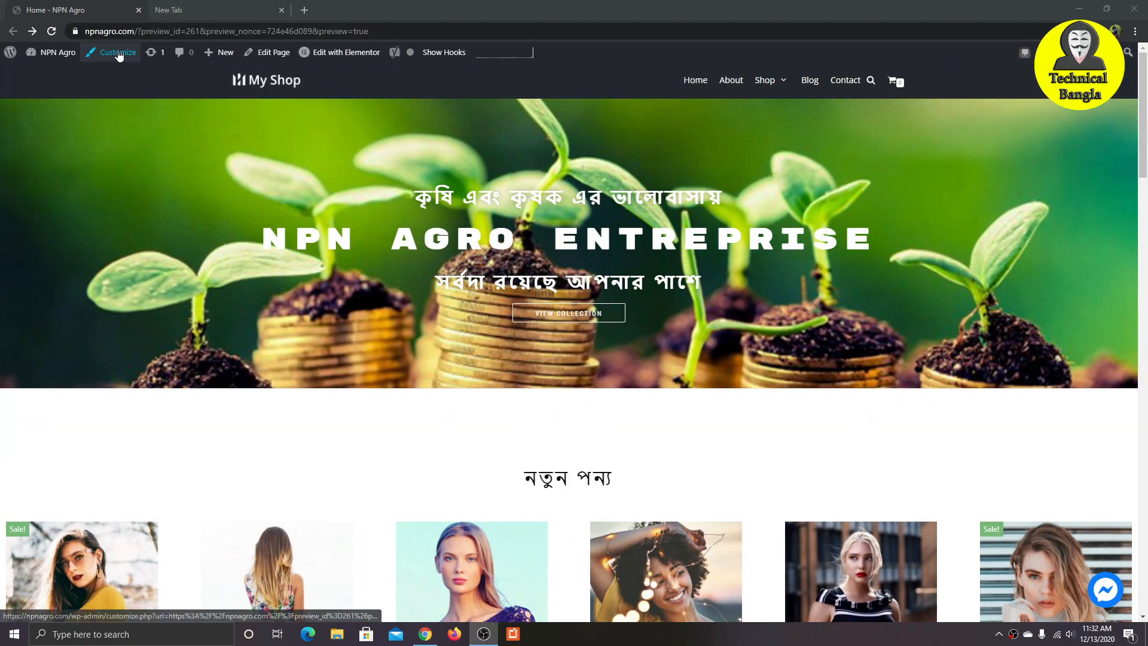
pyautogui.click(119, 54)
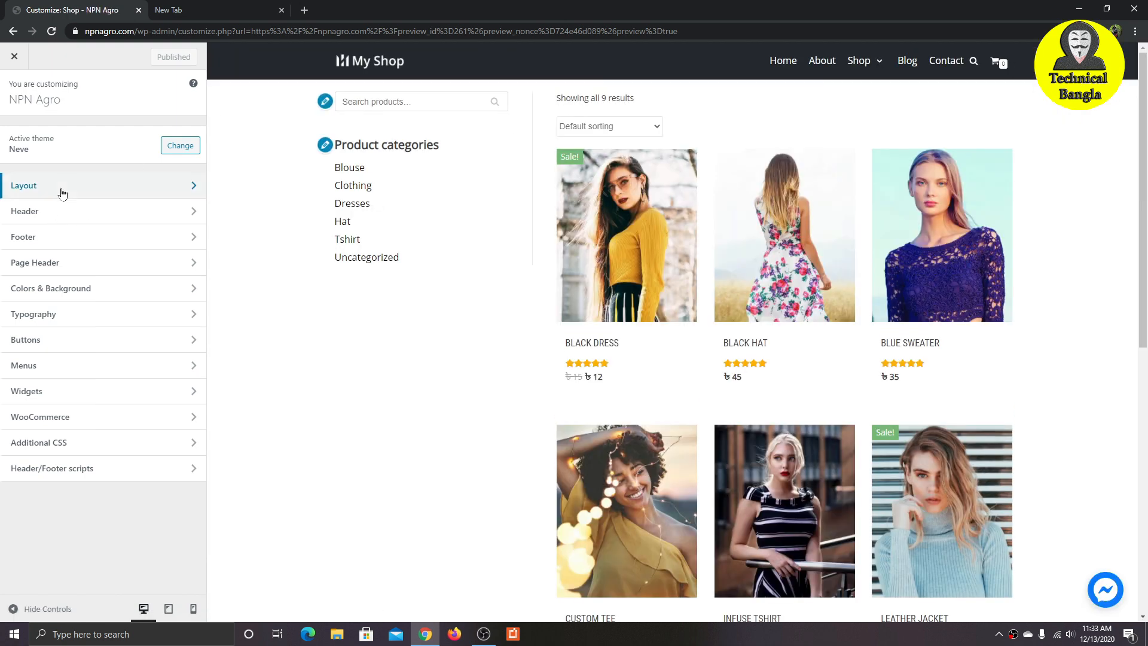
pyautogui.click(110, 184)
pyautogui.click(126, 263)
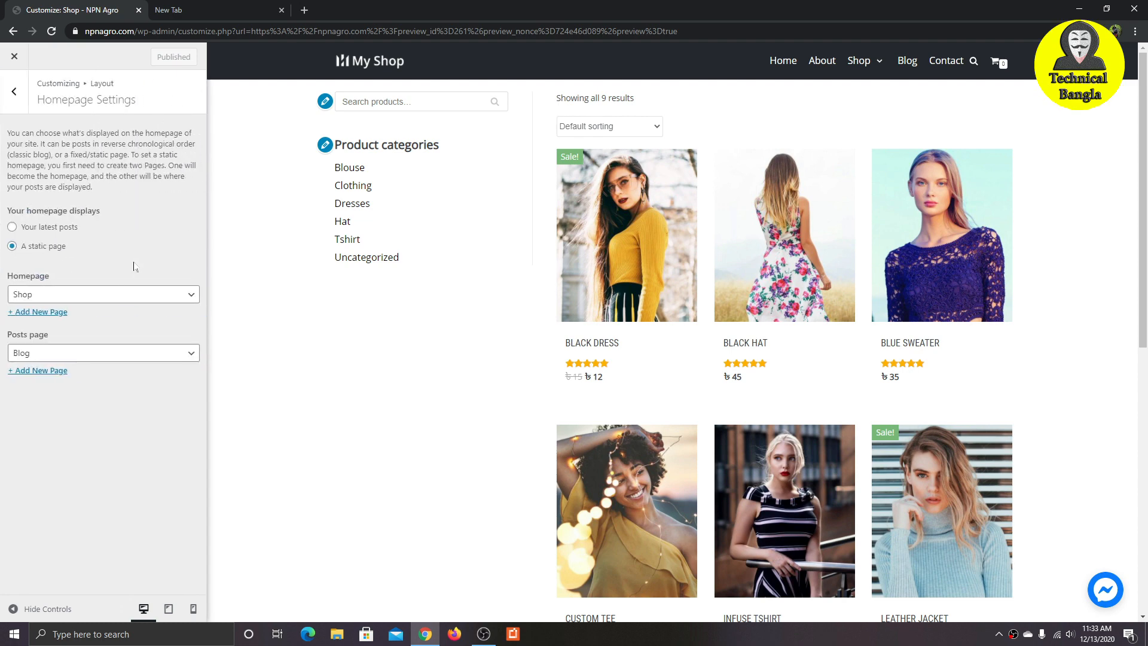
# Step: Try the Home page as the static homepage and preview its banner and product sections
pyautogui.click(93, 293)
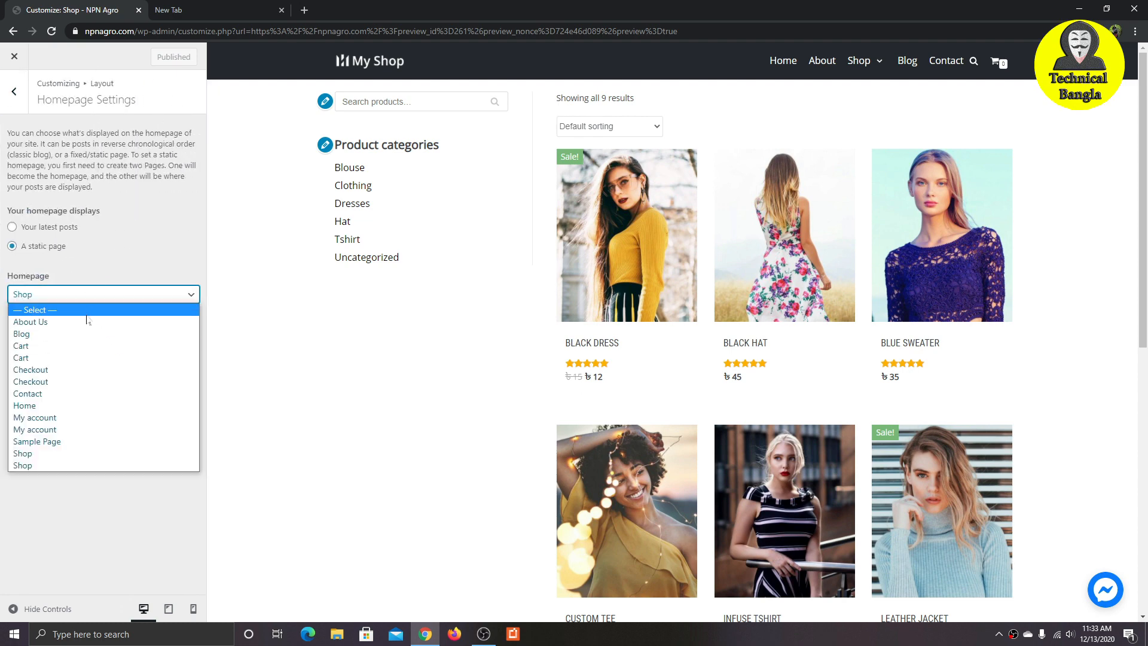
pyautogui.click(89, 405)
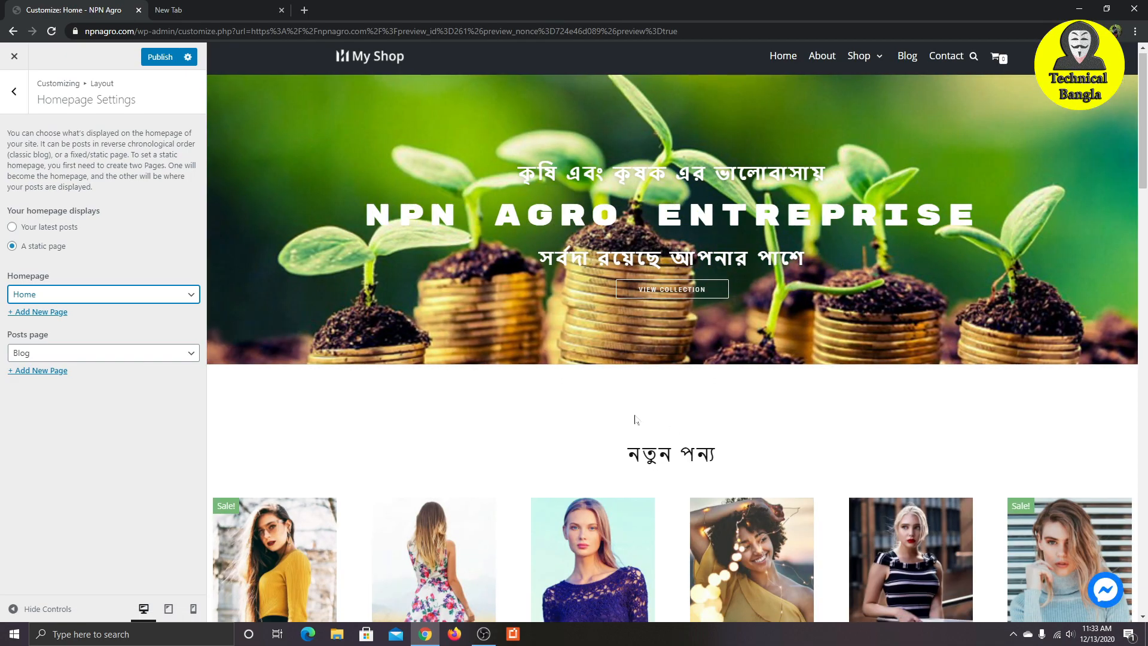
pyautogui.scroll(-7, 598, 503)
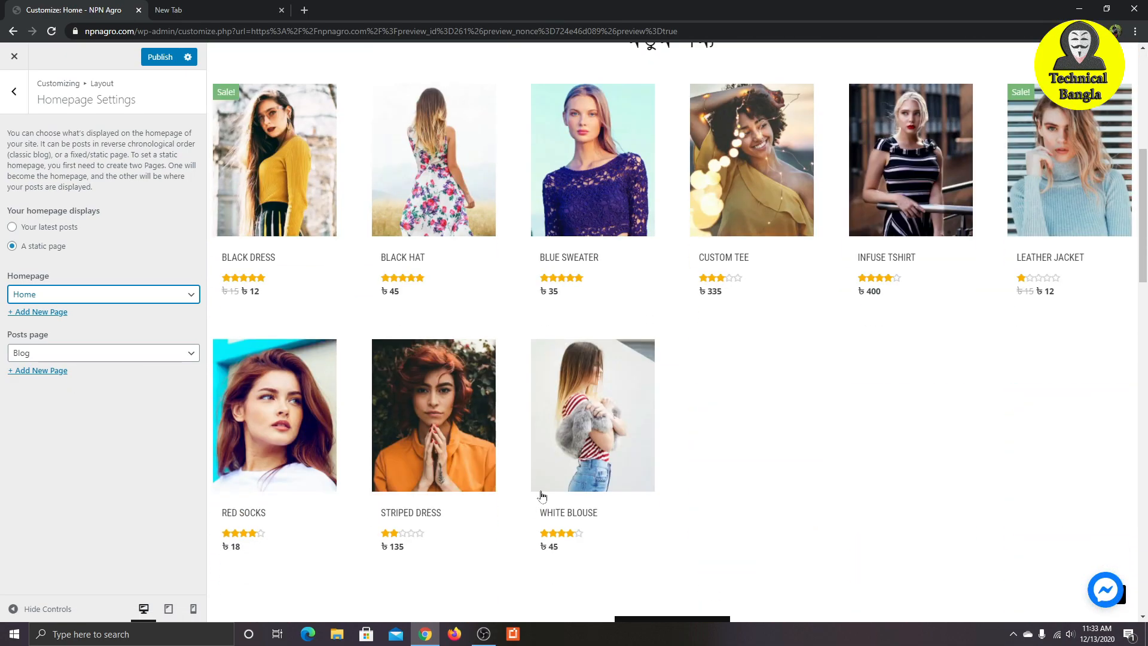
pyautogui.scroll(5, 541, 494)
# Step: Try the first of the two Shop pages as the static homepage
pyautogui.click(137, 300)
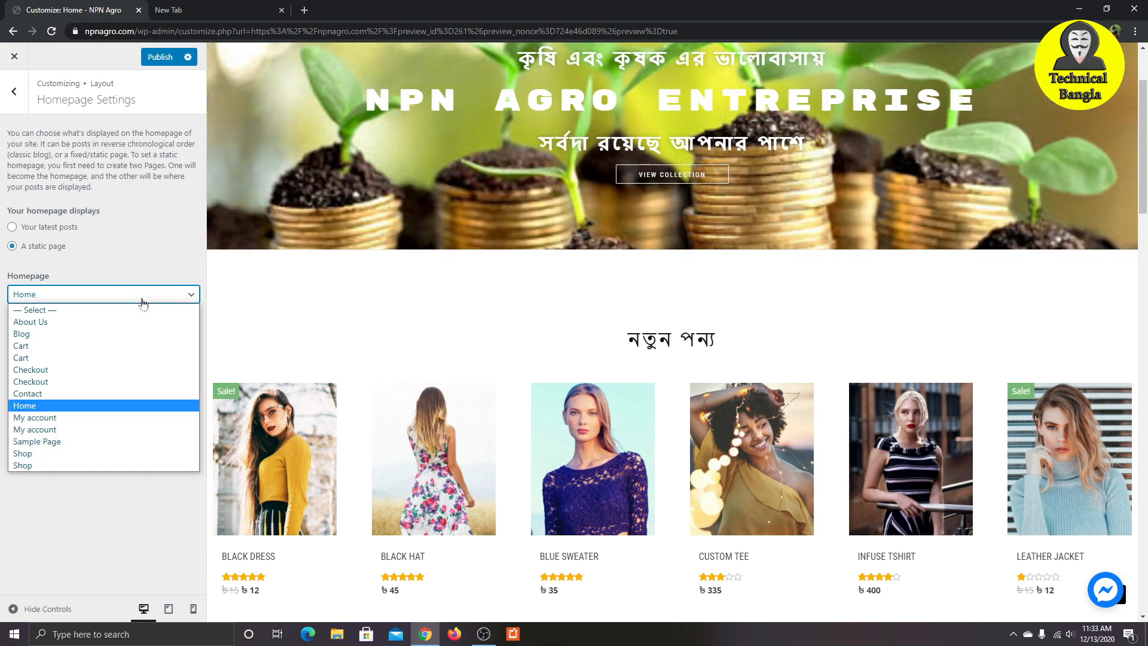
pyautogui.click(89, 460)
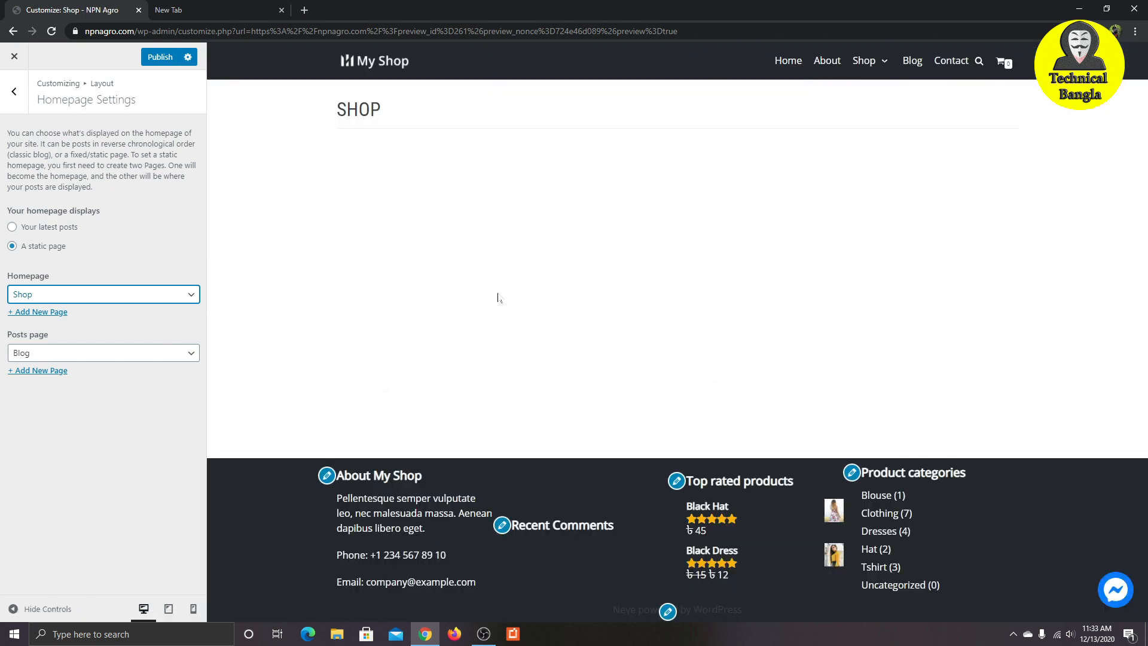
pyautogui.click(115, 352)
pyautogui.click(102, 295)
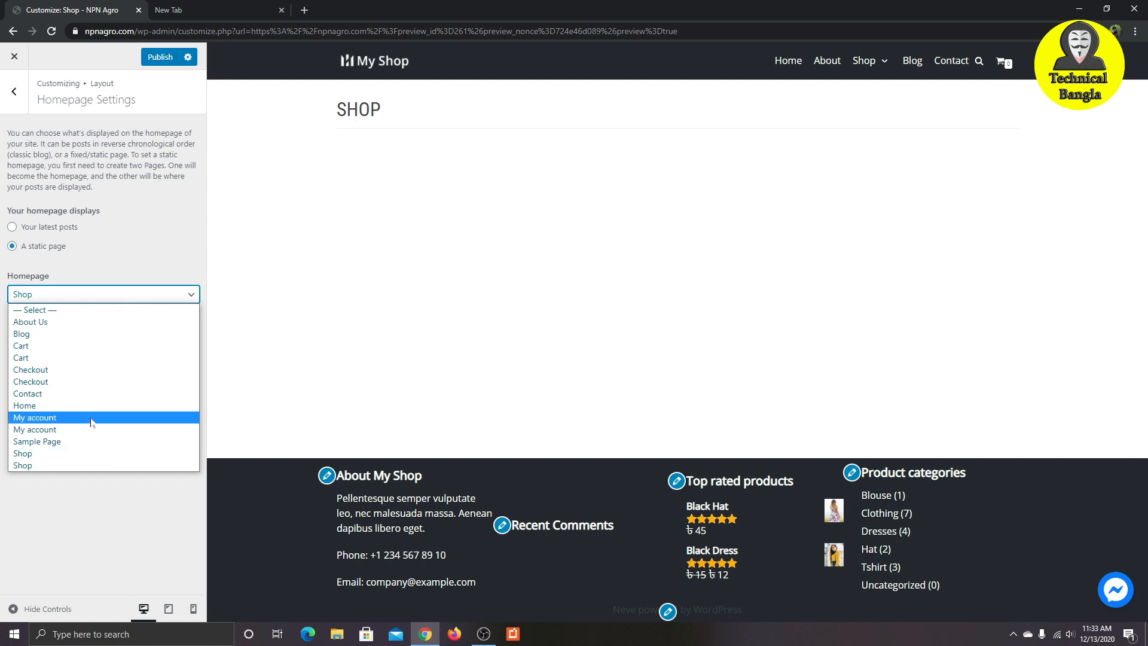
pyautogui.click(71, 478)
pyautogui.click(58, 300)
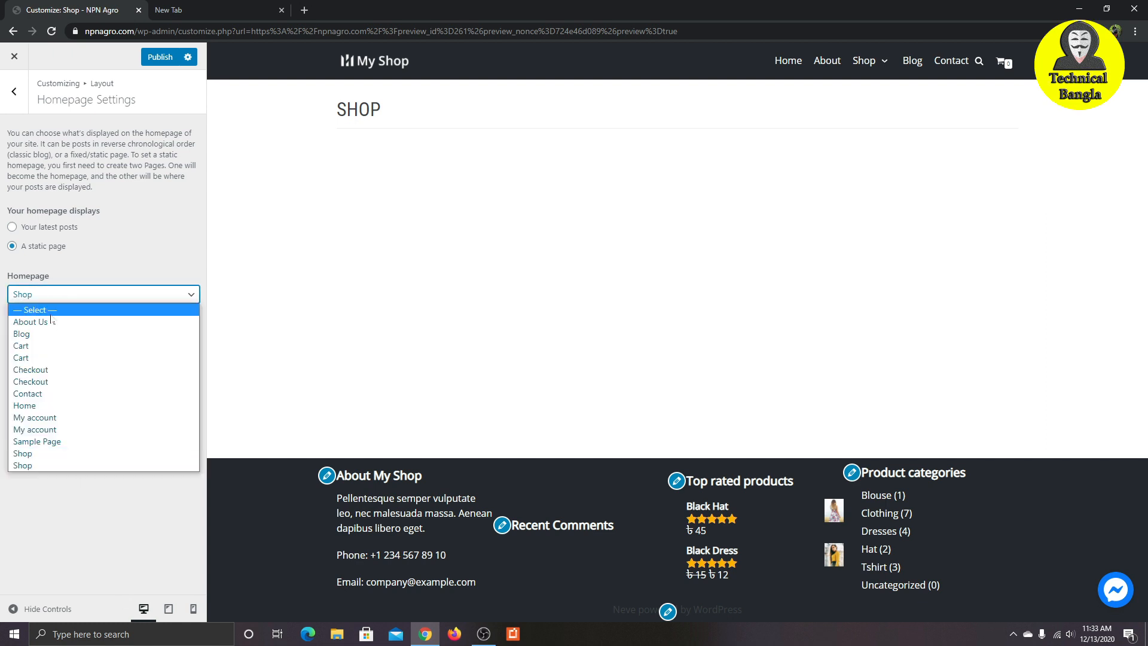
pyautogui.click(36, 457)
# Step: Set the static homepage to the second of the two Shop pages and look through its preview
pyautogui.click(77, 291)
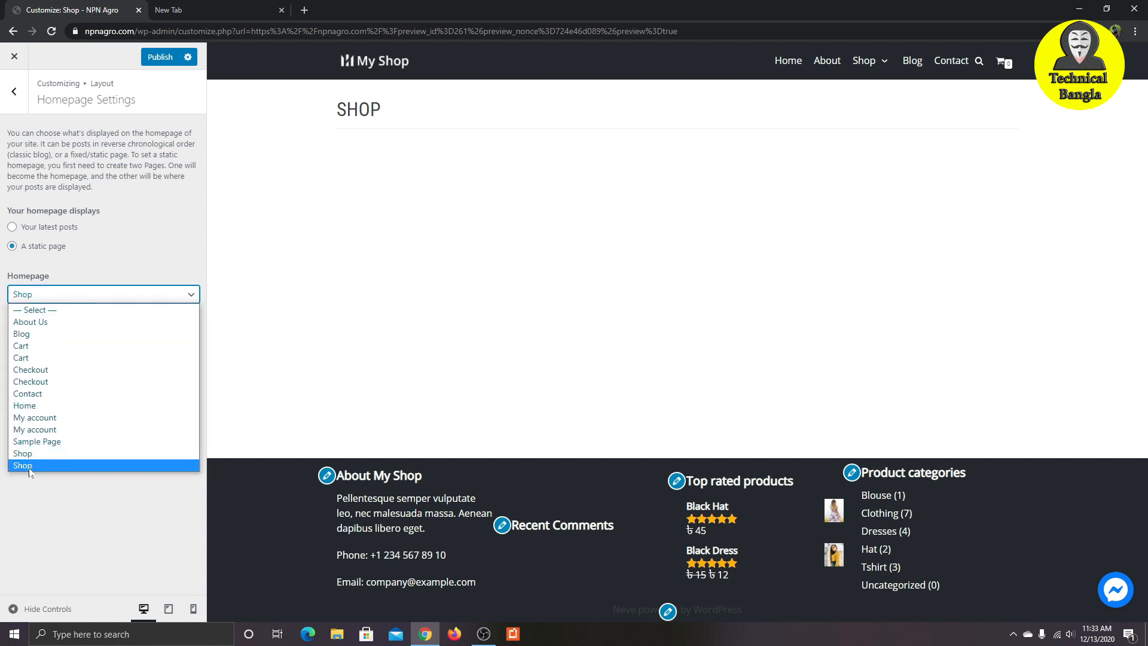
pyautogui.click(29, 466)
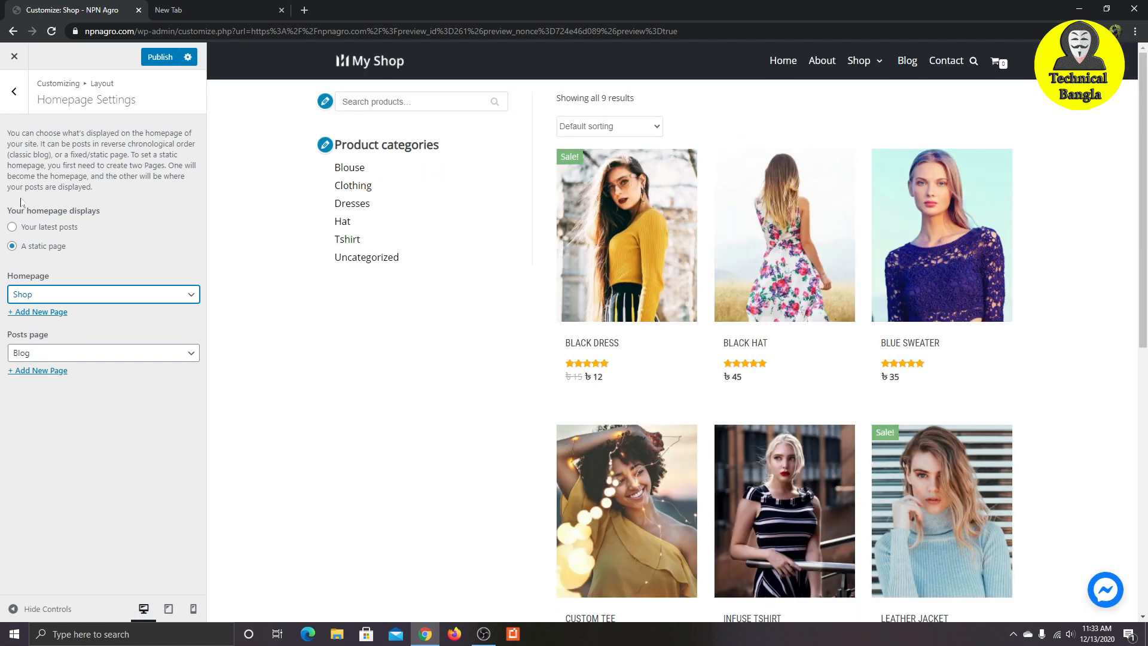
pyautogui.scroll(-9, 464, 209)
pyautogui.scroll(9, 541, 214)
# Step: Look at the Scroll To Top and Single Post settings in the Layout section
pyautogui.click(14, 90)
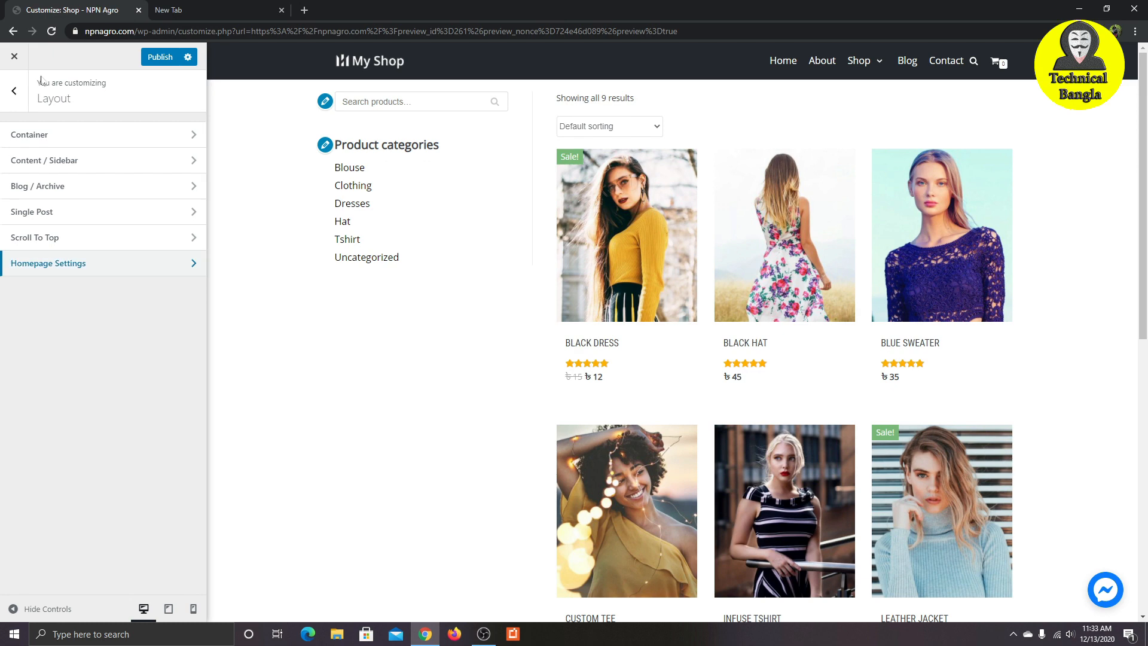
pyautogui.click(112, 238)
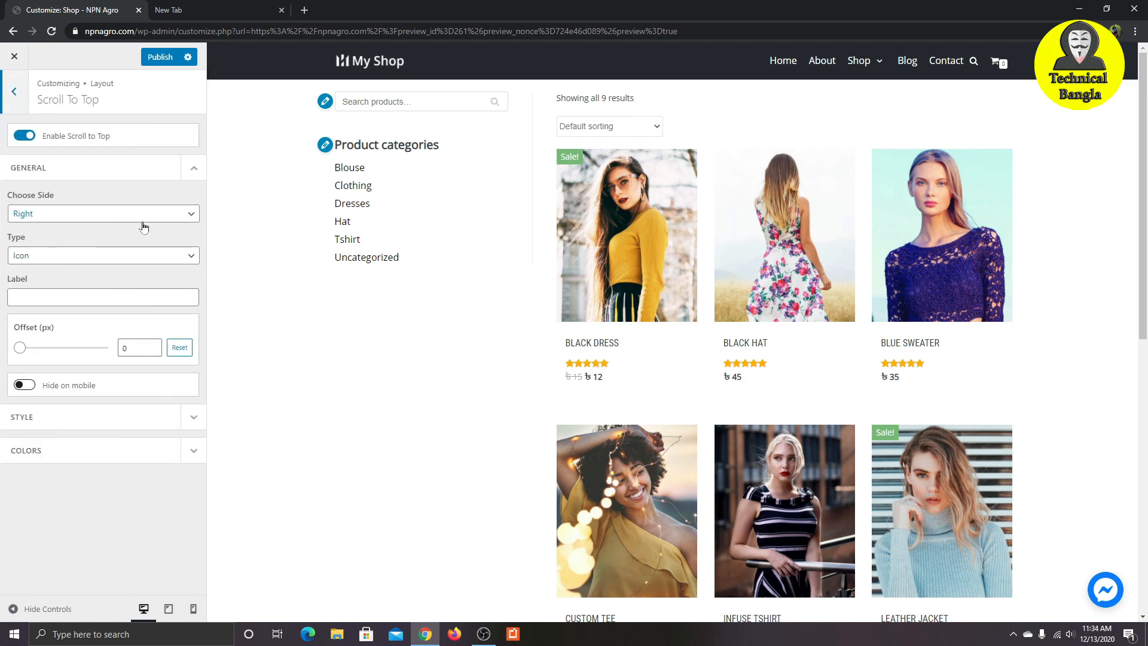
pyautogui.click(14, 91)
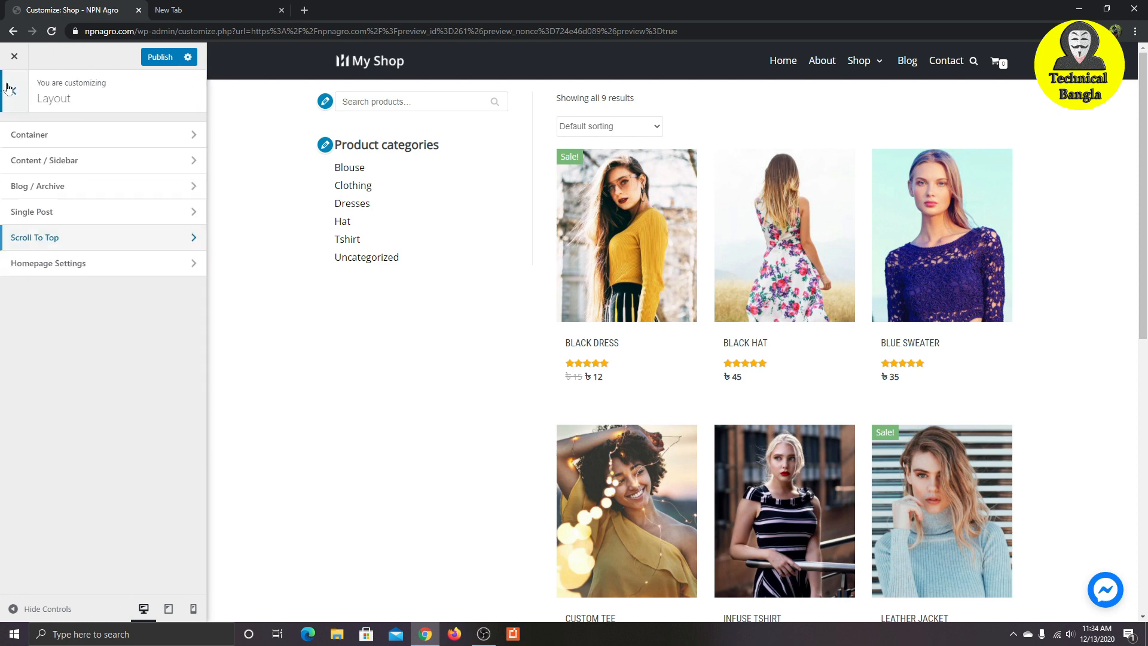
pyautogui.click(106, 215)
pyautogui.click(3, 95)
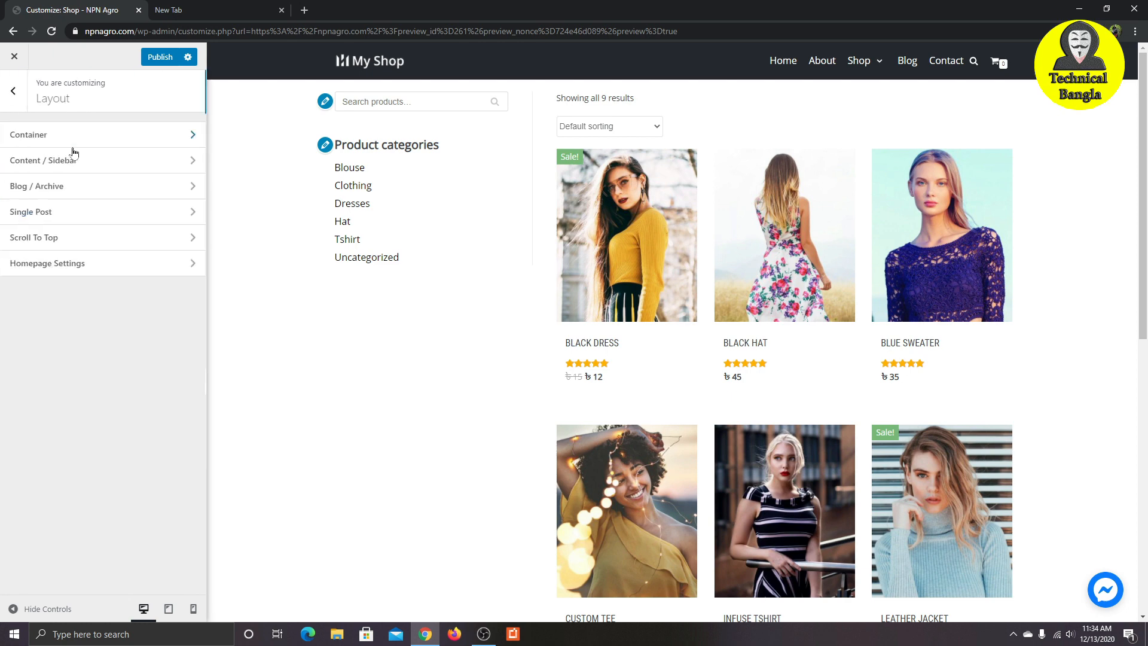
# Step: Open the Blog / Archive layout settings and examine the options for the list layout
pyautogui.click(92, 187)
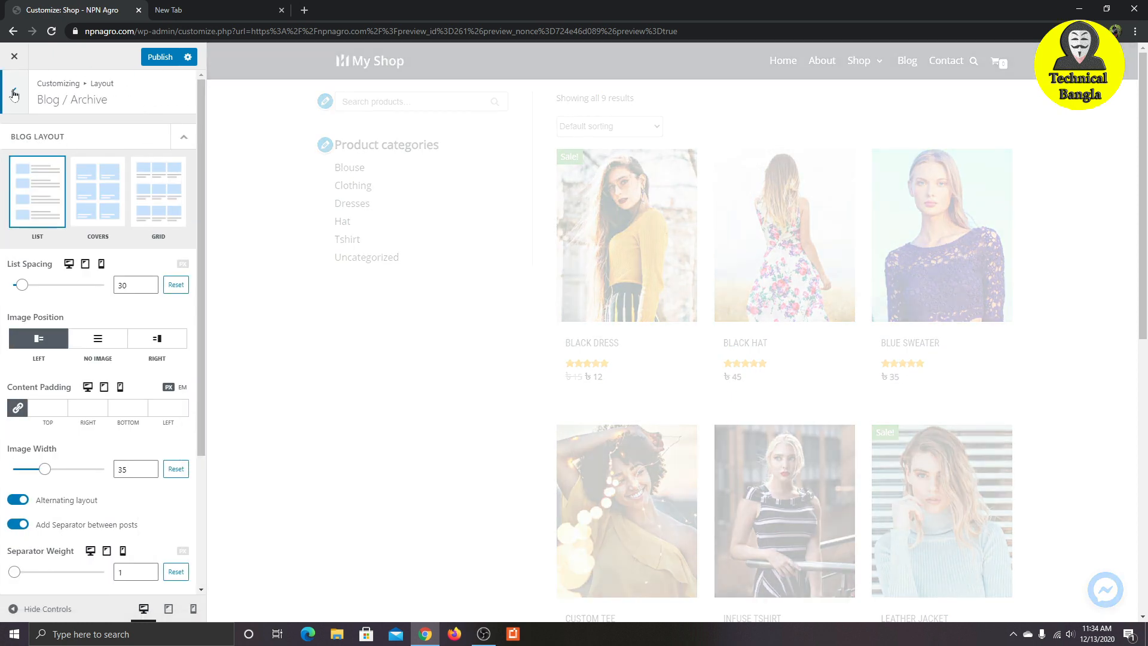
pyautogui.scroll(-3, 117, 239)
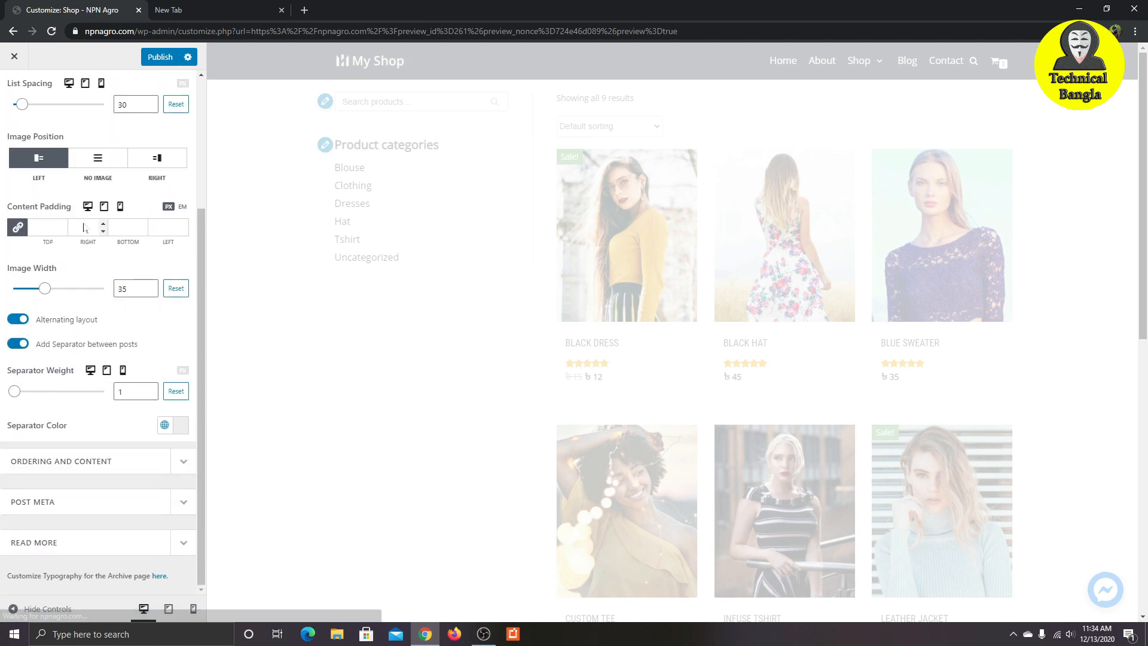
pyautogui.scroll(3, 86, 228)
pyautogui.scroll(-8, 455, 353)
pyautogui.scroll(5, 454, 353)
pyautogui.scroll(3, 455, 353)
# Step: Try the Covers blog layout and look through the blog preview
pyautogui.click(83, 201)
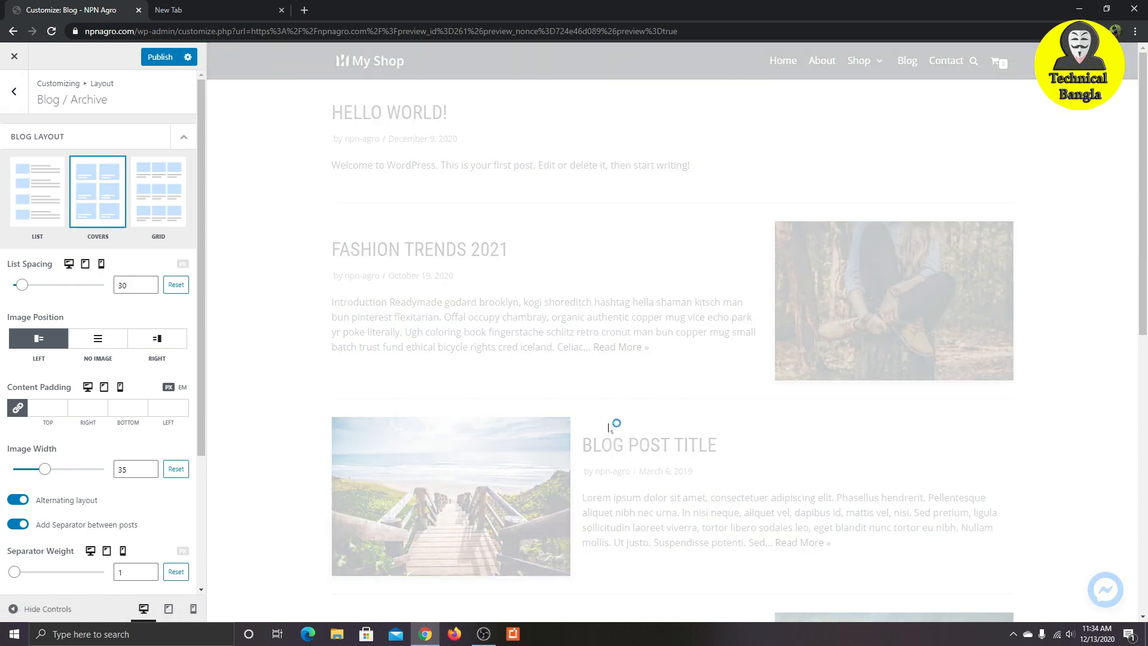
pyautogui.scroll(-5, 592, 393)
pyautogui.scroll(5, 574, 385)
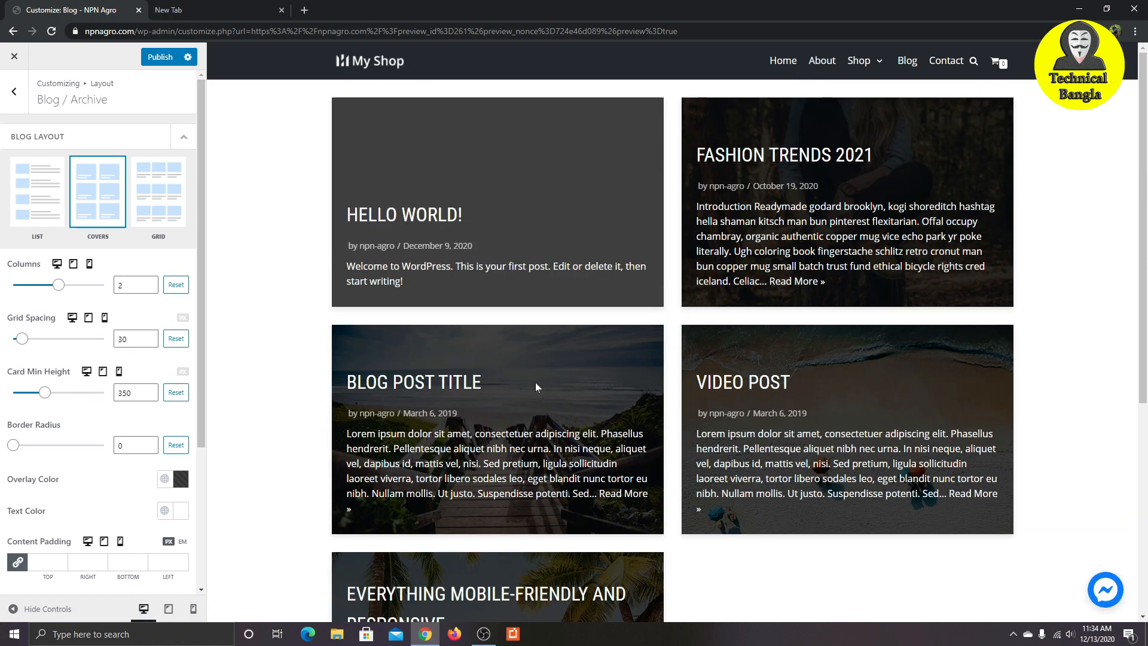
pyautogui.scroll(-2, 567, 305)
pyautogui.scroll(2, 568, 305)
# Step: Try the Grid blog layout and look through the blog preview
pyautogui.click(37, 217)
pyautogui.click(158, 198)
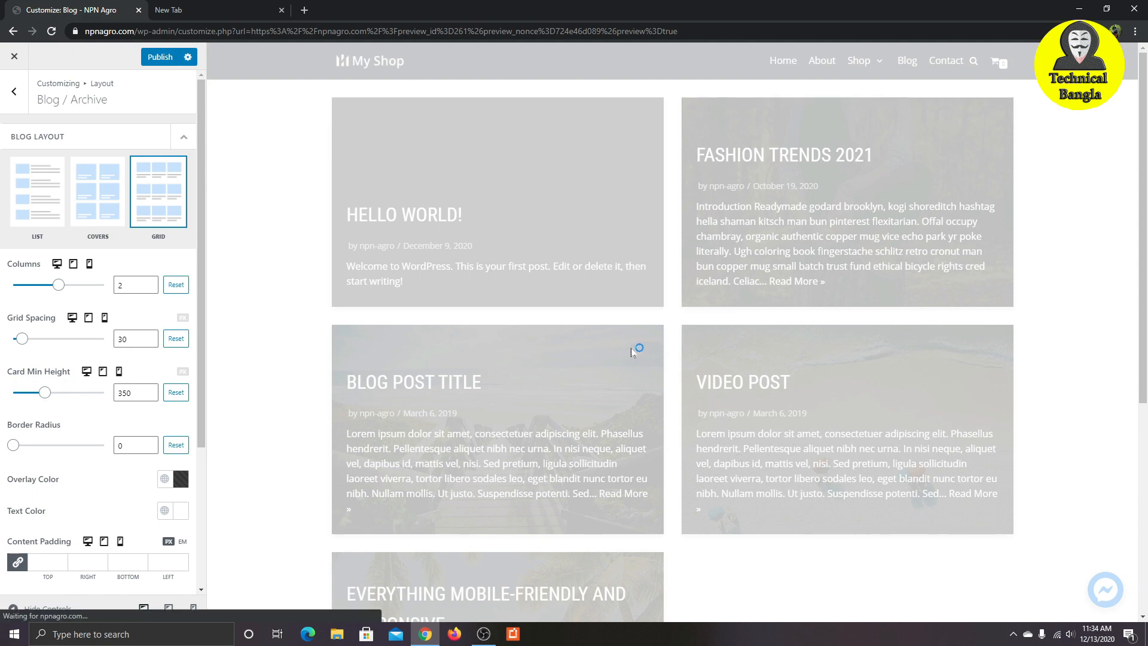
pyautogui.scroll(-5, 509, 333)
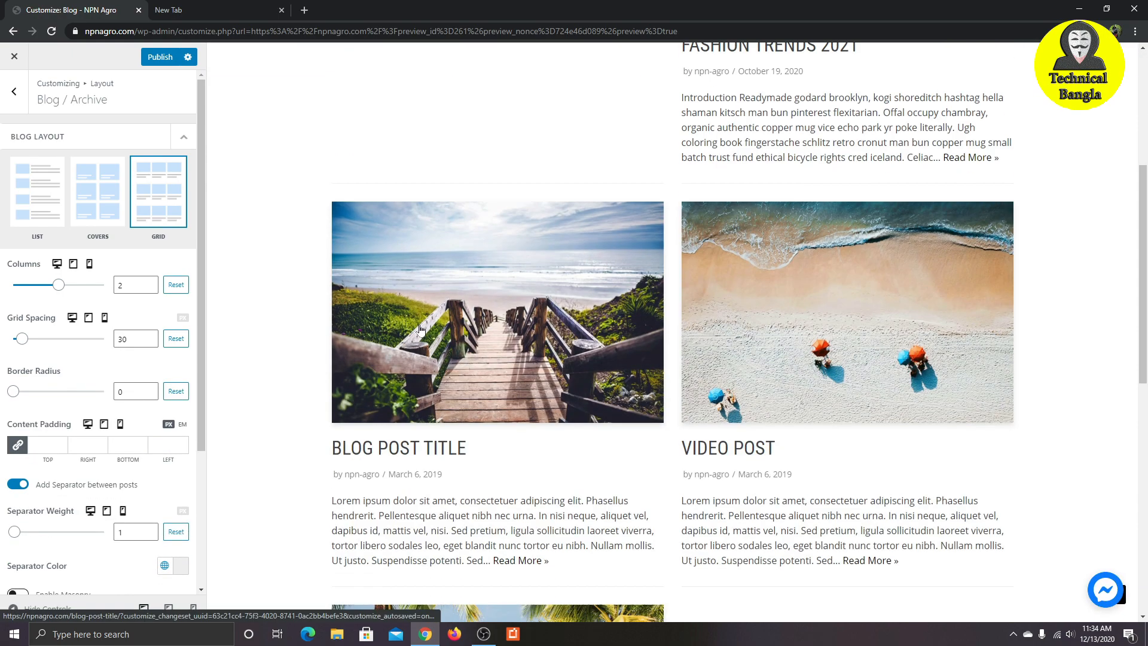
pyautogui.scroll(5, 604, 343)
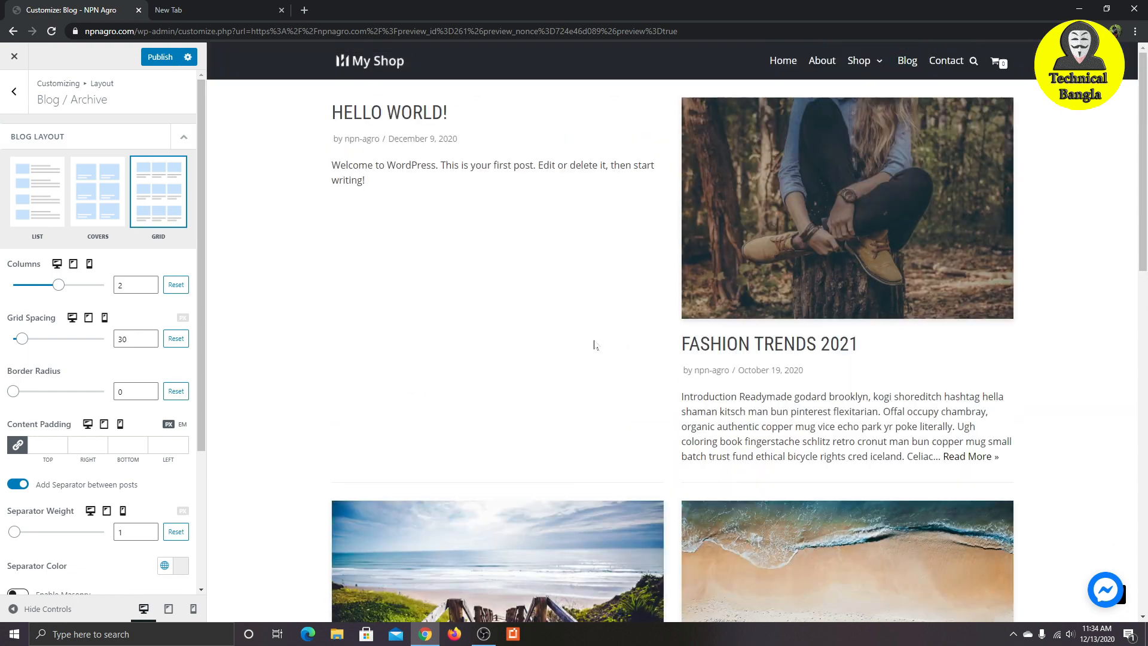
# Step: Set the blog layout to List and check the blog in the mobile and desktop previews
pyautogui.click(13, 91)
pyautogui.click(87, 182)
pyautogui.click(48, 182)
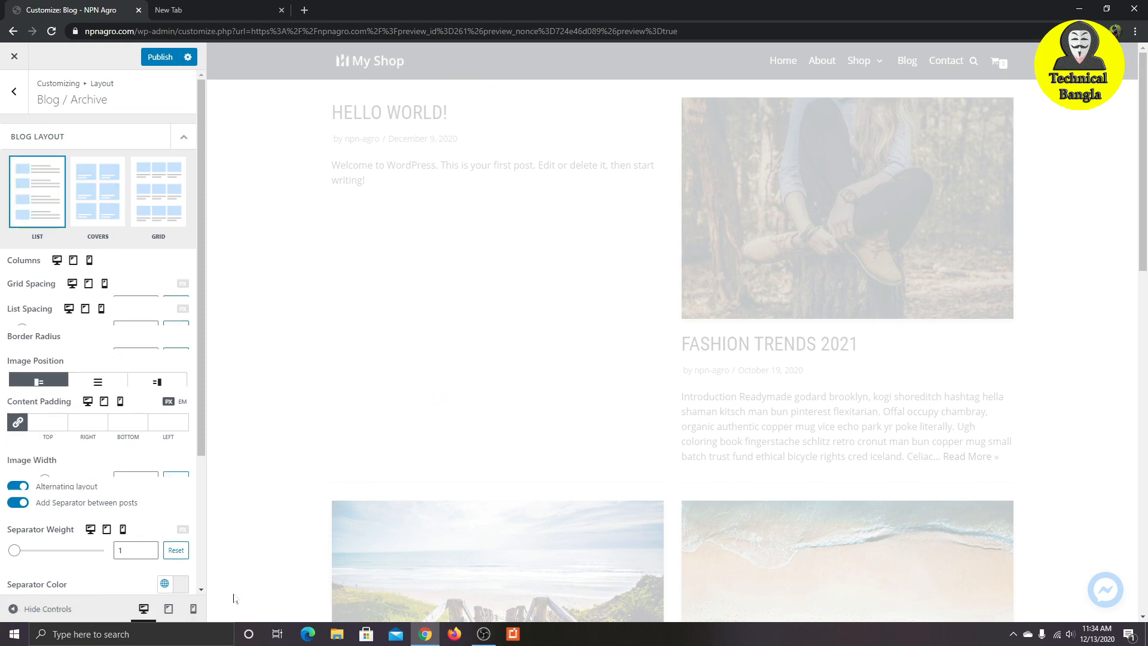
pyautogui.scroll(-2, 562, 353)
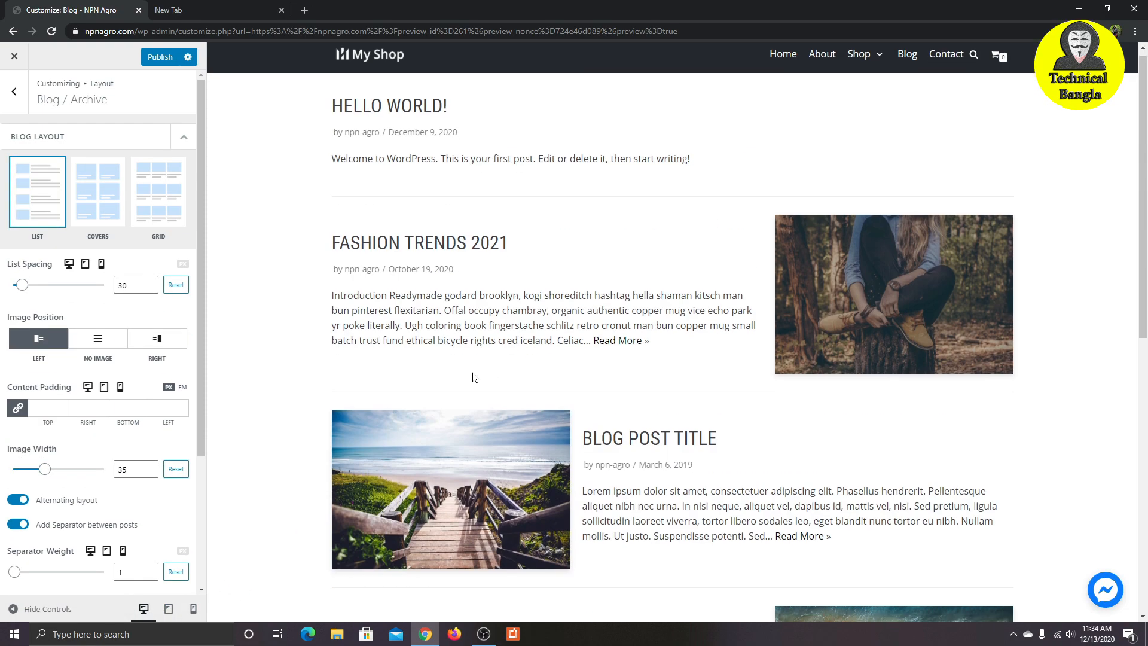
pyautogui.scroll(-10, 494, 366)
pyautogui.scroll(2, 463, 383)
pyautogui.click(192, 610)
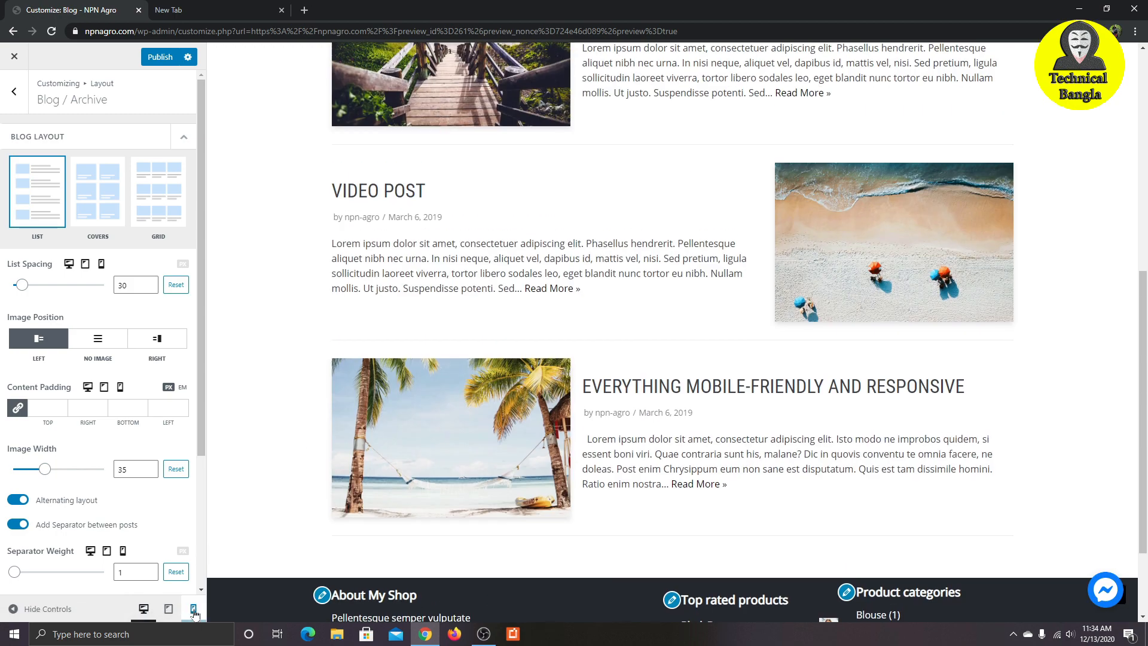
pyautogui.click(144, 609)
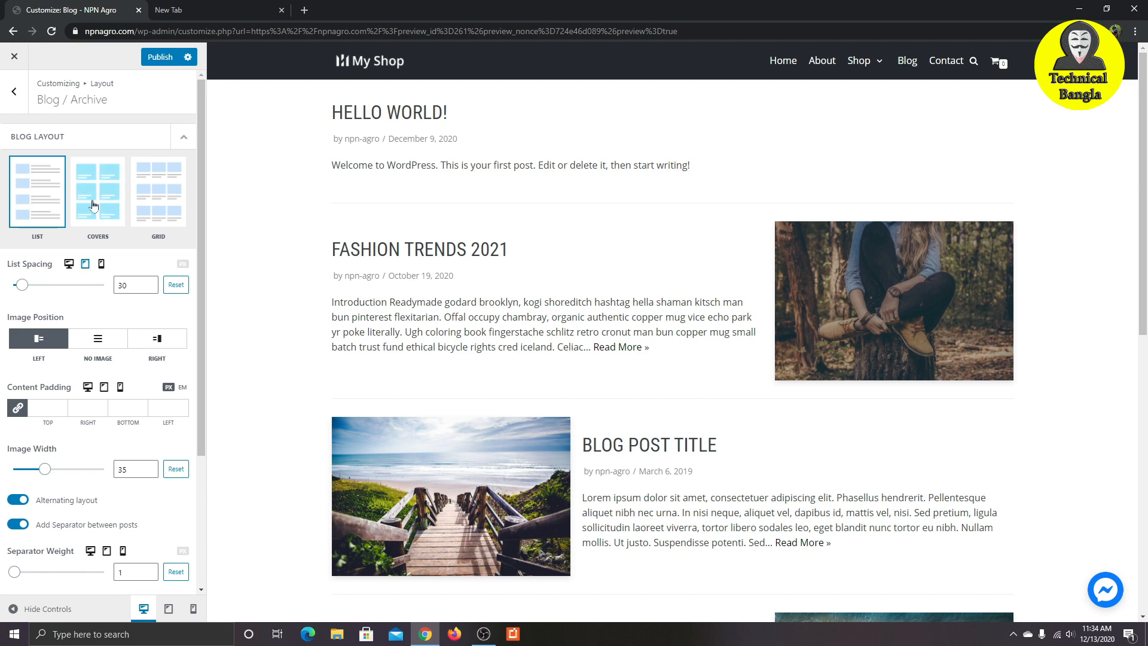
# Step: Look at the Single Post element settings, then return the preview to the site's homepage
pyautogui.click(14, 90)
pyautogui.click(105, 222)
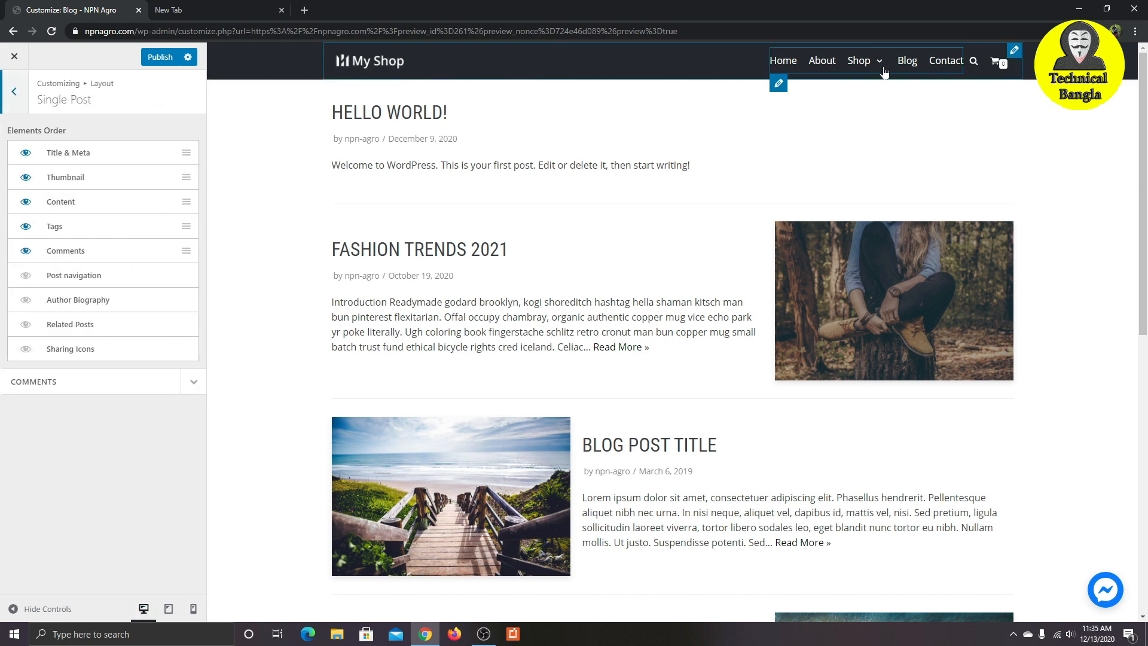
pyautogui.click(349, 67)
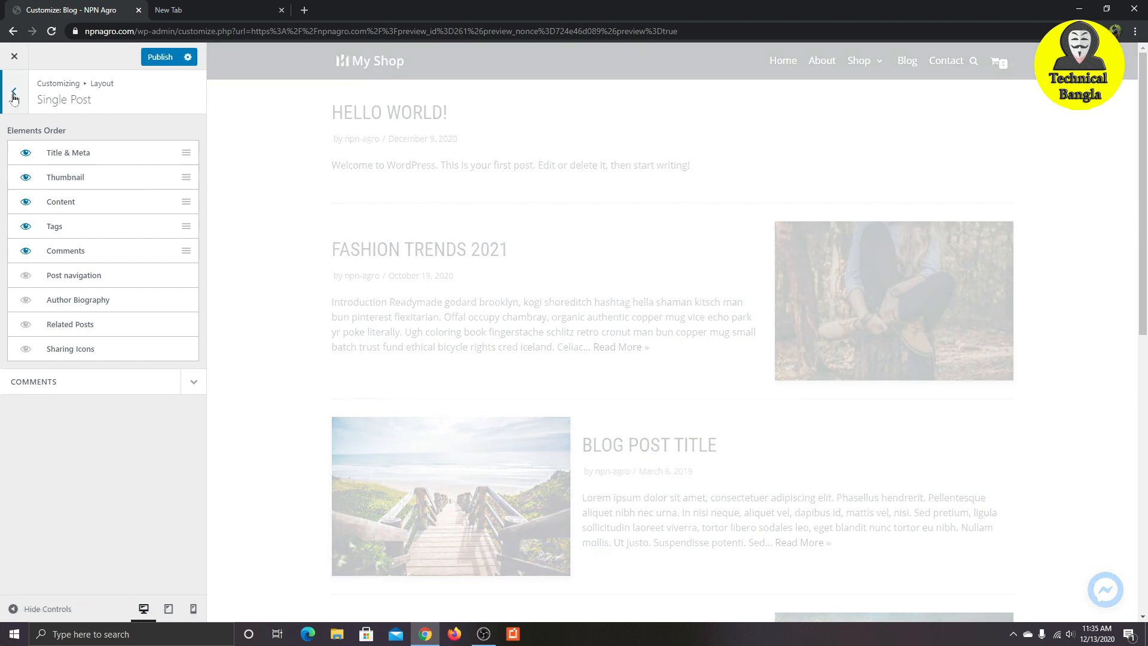
pyautogui.click(14, 92)
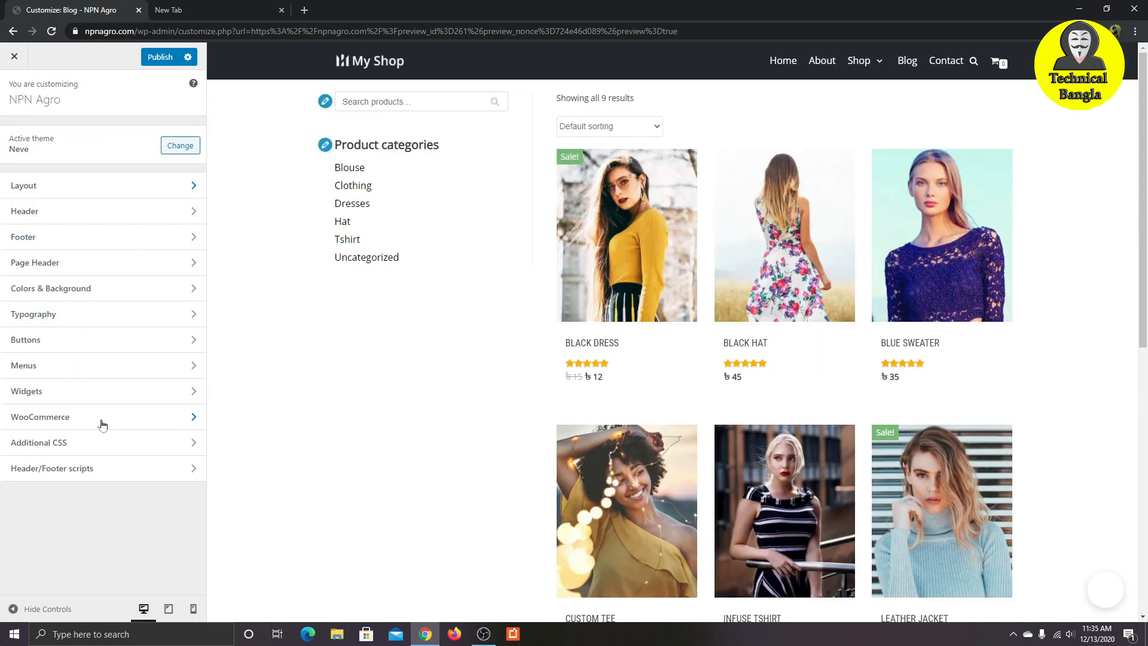
# Step: Examine the WooCommerce customizer settings for Store Notice, Product Catalog and Product Images
pyautogui.click(58, 422)
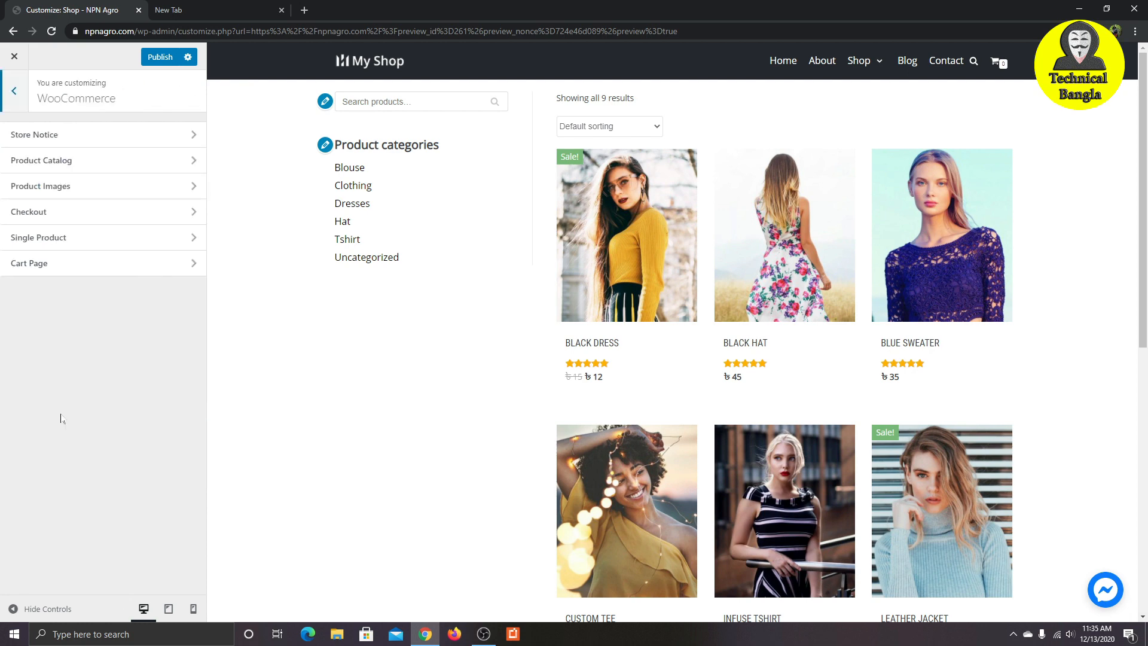
pyautogui.click(116, 136)
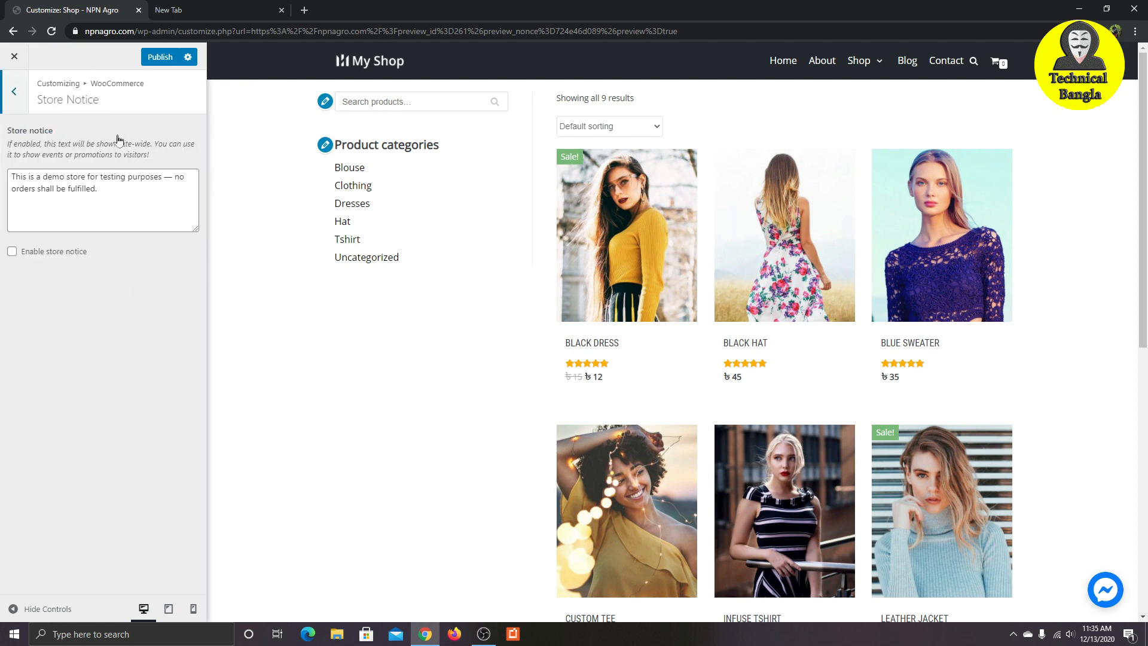
pyautogui.click(14, 91)
pyautogui.click(120, 163)
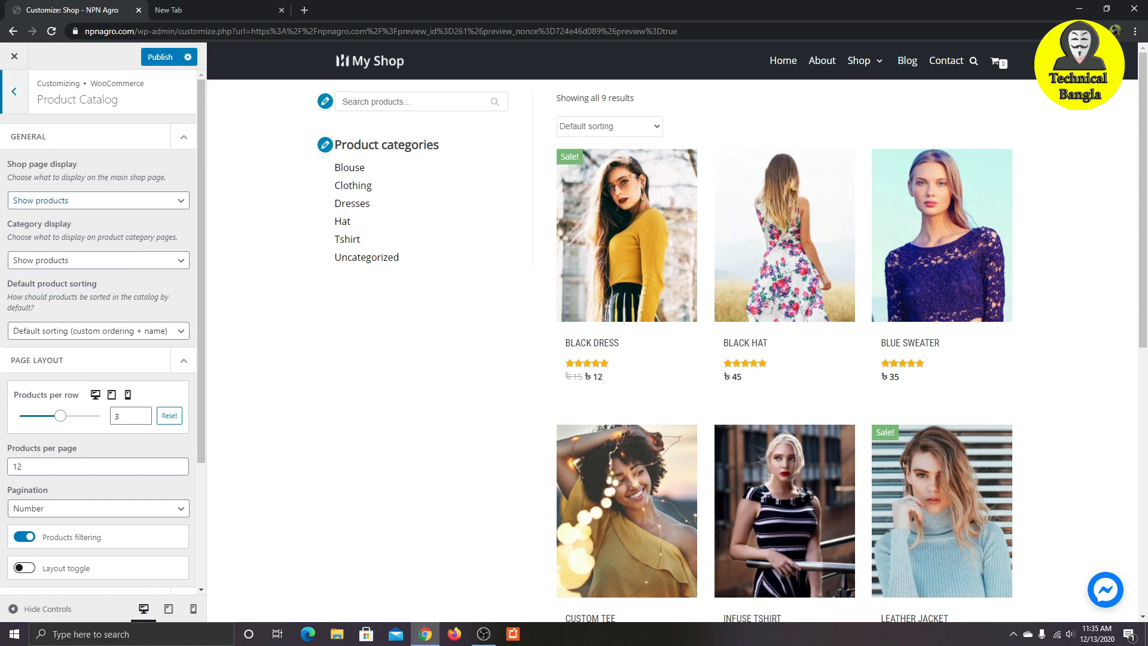
pyautogui.scroll(-3, 148, 270)
pyautogui.scroll(3, 65, 336)
pyautogui.press('Escape')
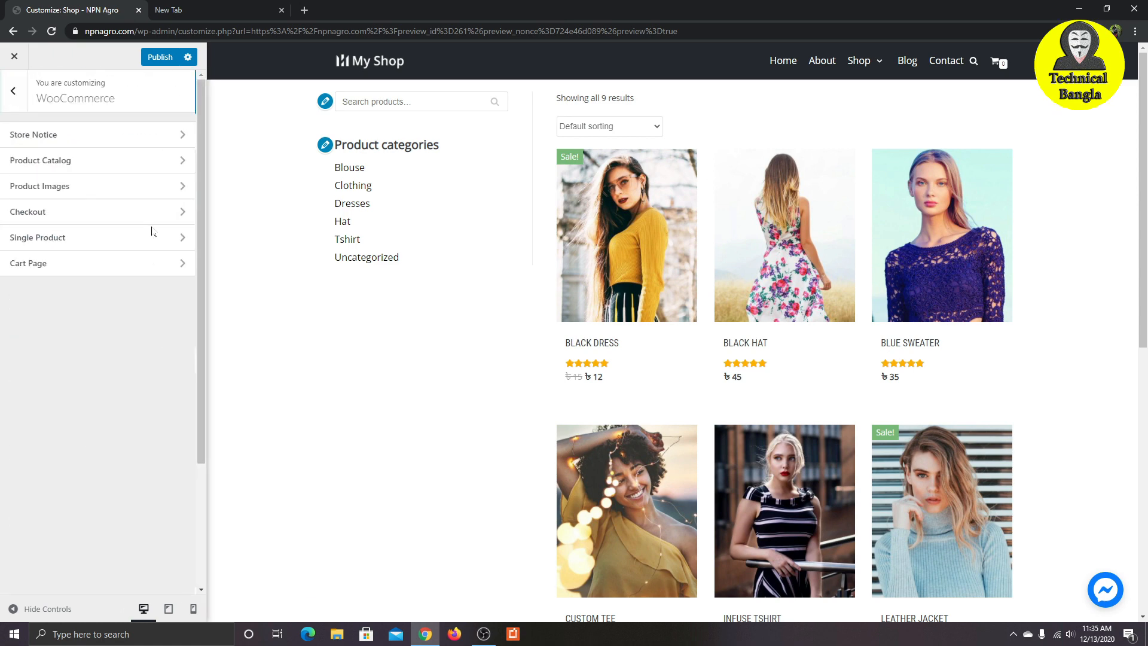
pyautogui.click(145, 188)
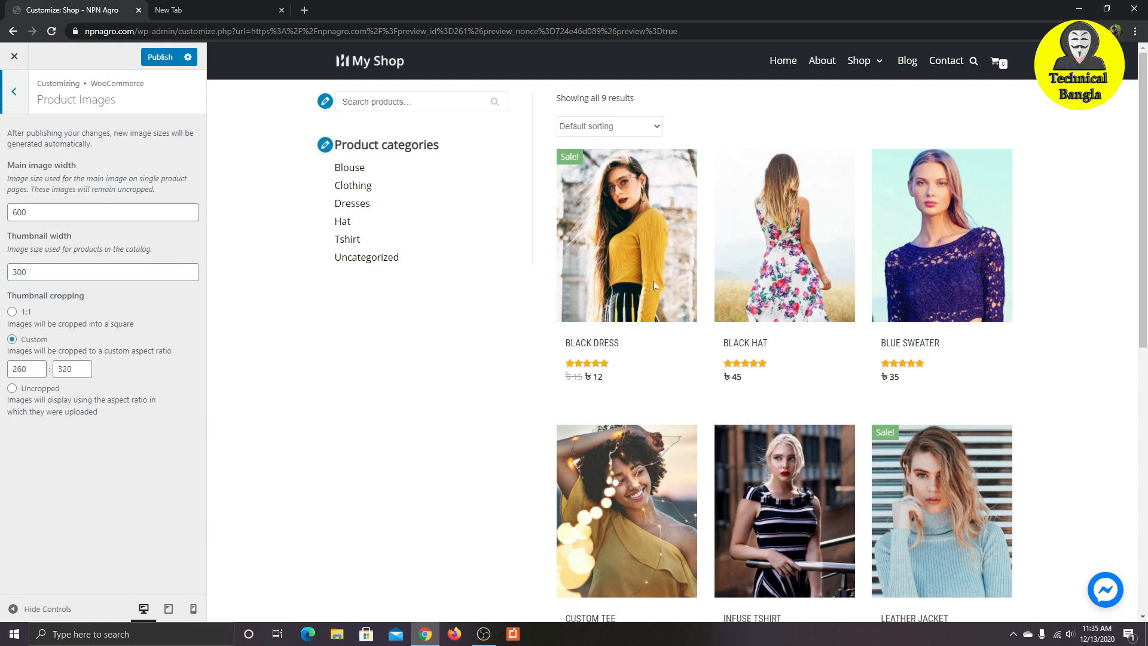
# Step: Try a main image width of 300 for the product images
pyautogui.click(45, 208)
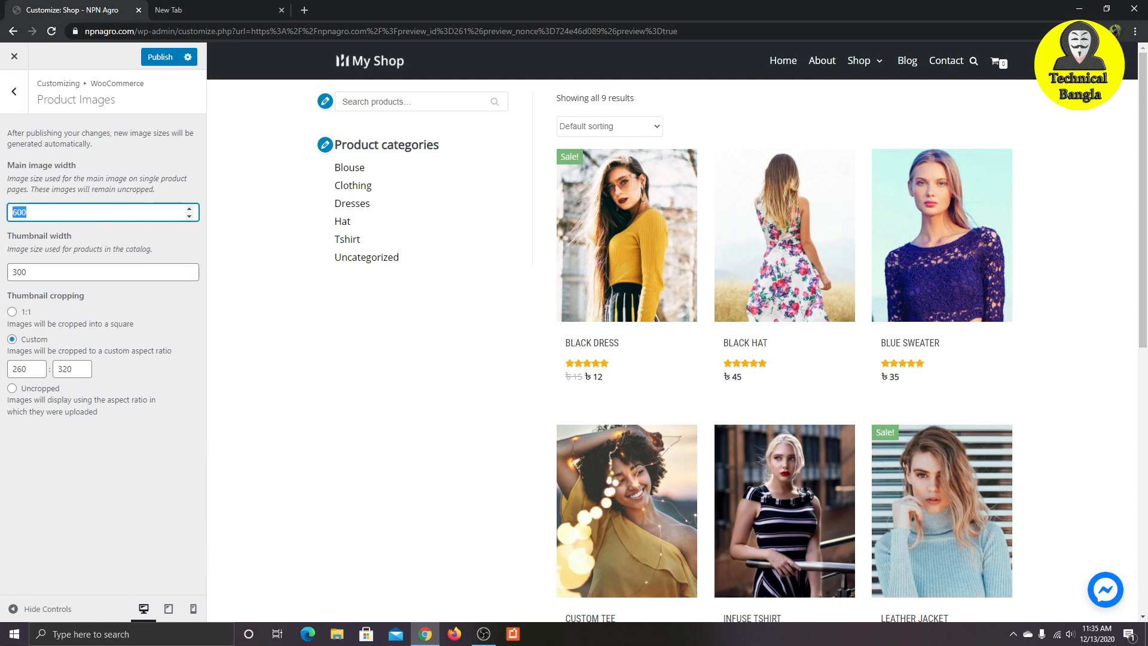
pyautogui.write('300')
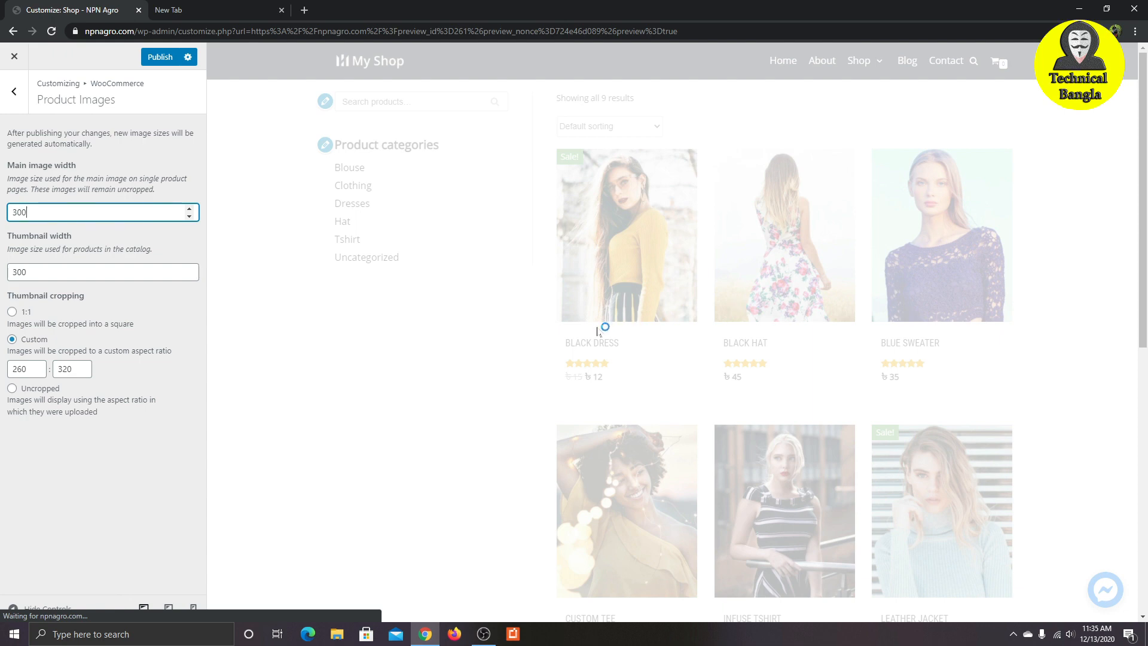
# Step: Set the thumbnail cropping to 1:1 and look over the product grid in the shop preview
pyautogui.click(26, 312)
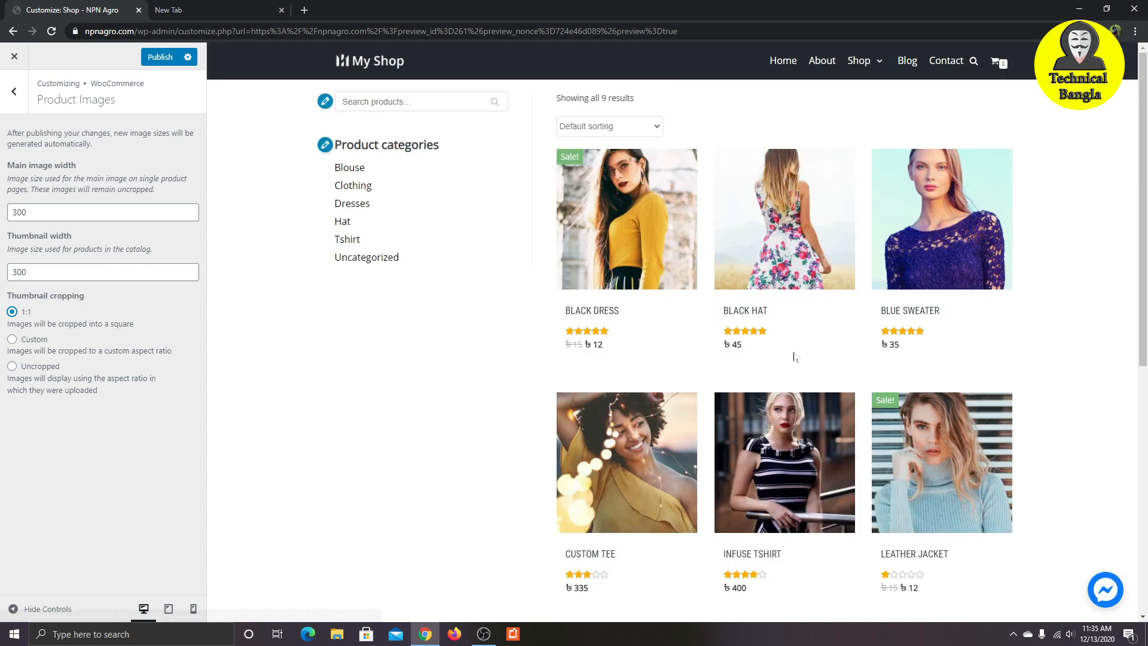
pyautogui.scroll(-5, 777, 349)
pyautogui.scroll(-3, 768, 342)
pyautogui.scroll(7, 538, 311)
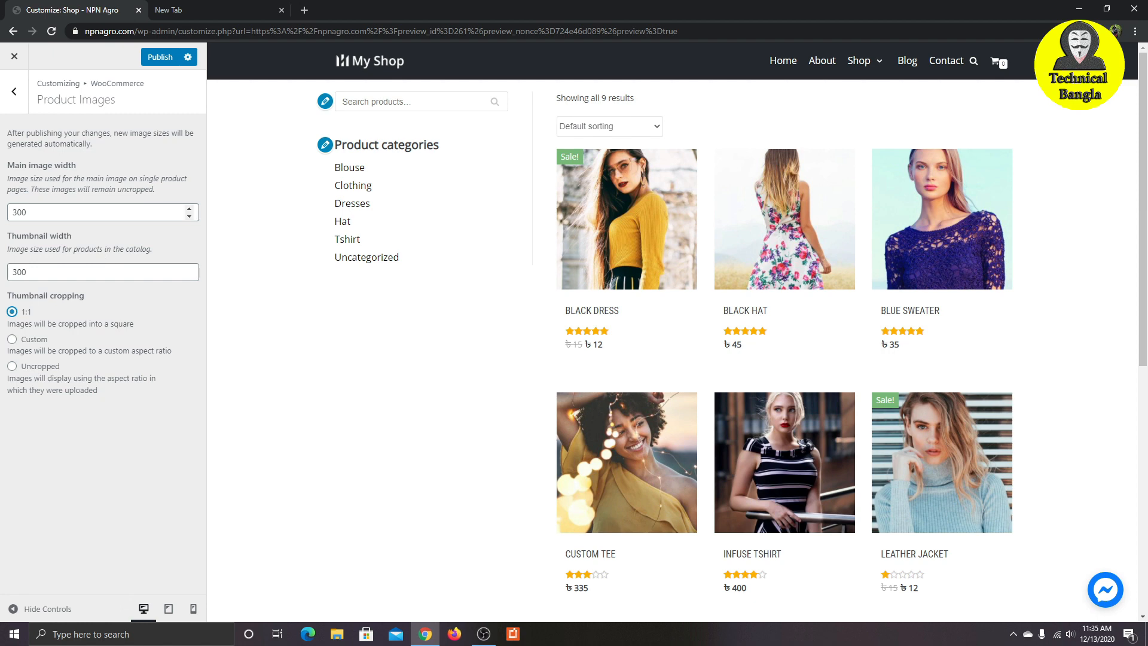
# Step: Undo the change to the main image width
pyautogui.click(27, 212)
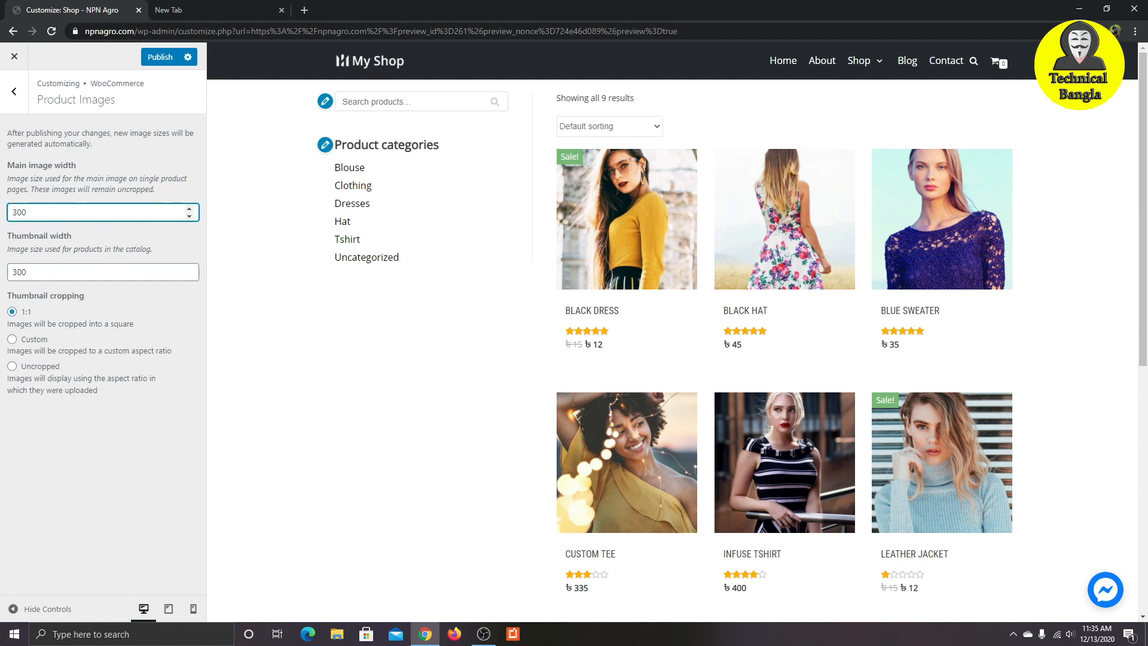
pyautogui.hotkey('ctrl', 'z')
pyautogui.hotkey('ctrl', 'z')
pyautogui.click(84, 465)
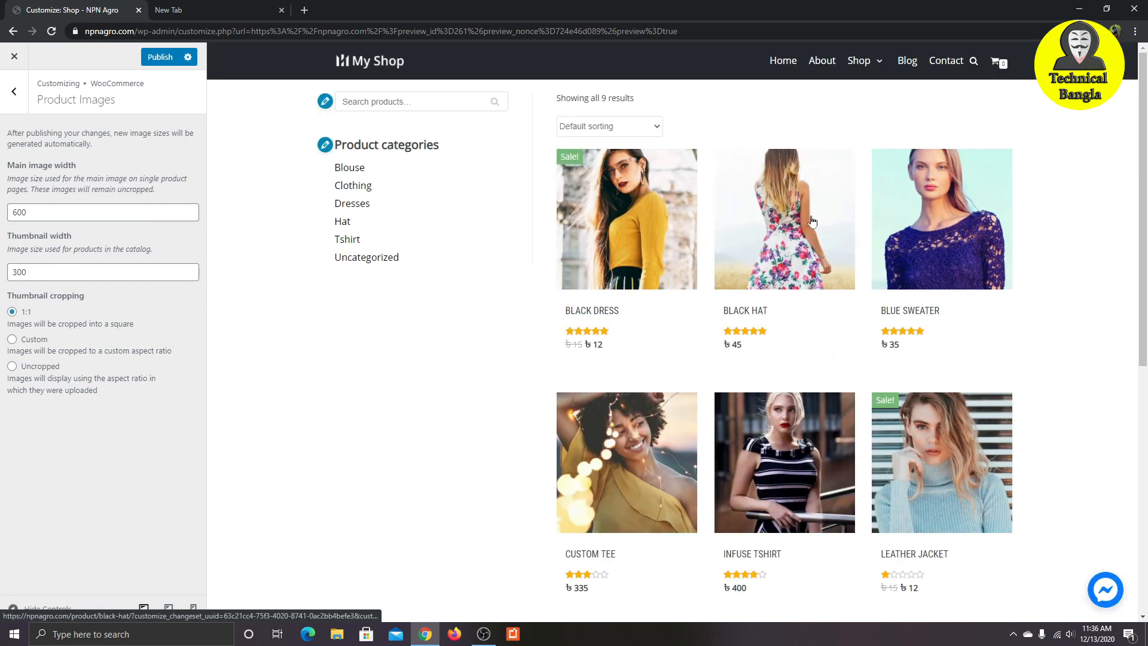
# Step: Look through the WooCommerce Checkout settings, then return to the WooCommerce section list
pyautogui.click(14, 91)
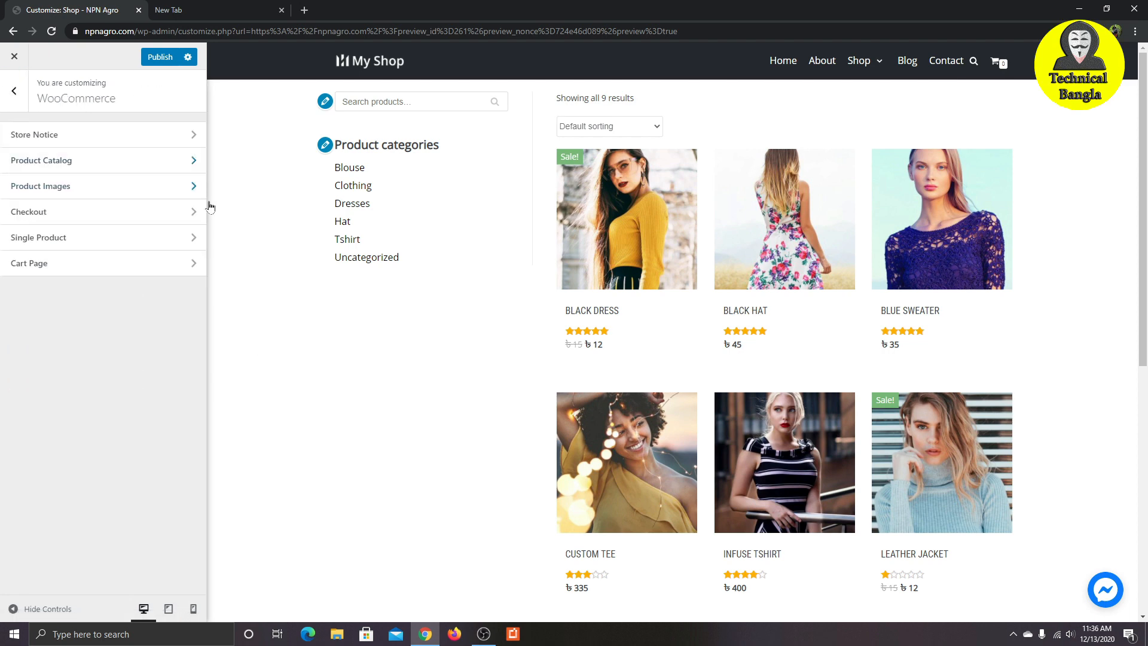
pyautogui.click(125, 212)
pyautogui.scroll(-2, 135, 358)
pyautogui.scroll(-1, 135, 361)
pyautogui.scroll(3, 137, 326)
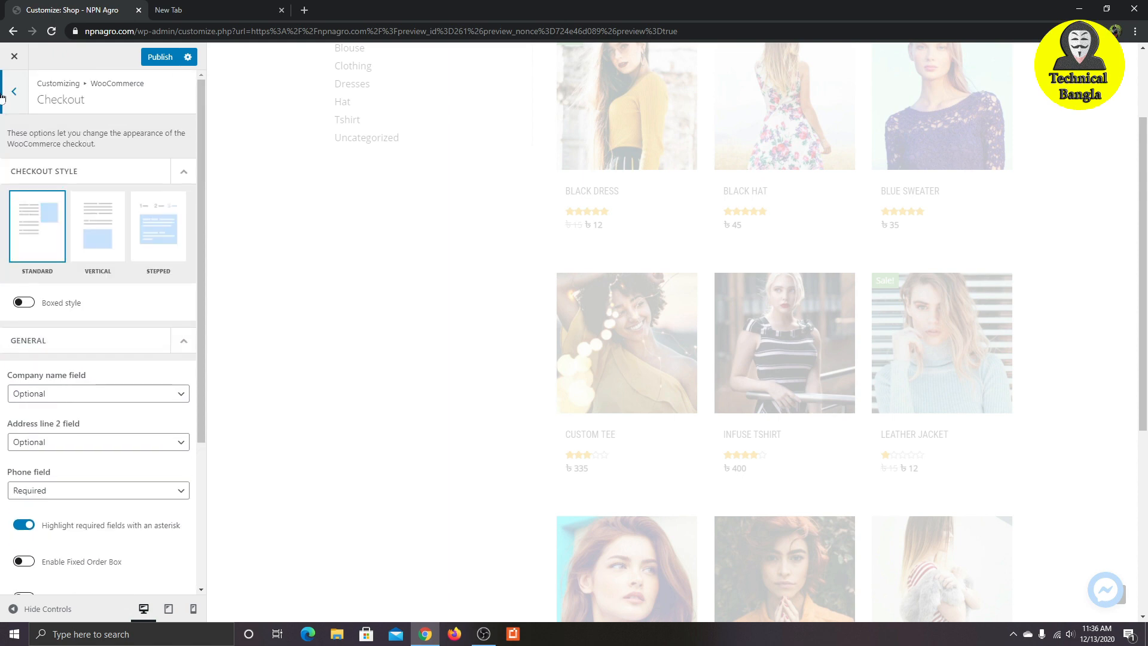
pyautogui.click(13, 91)
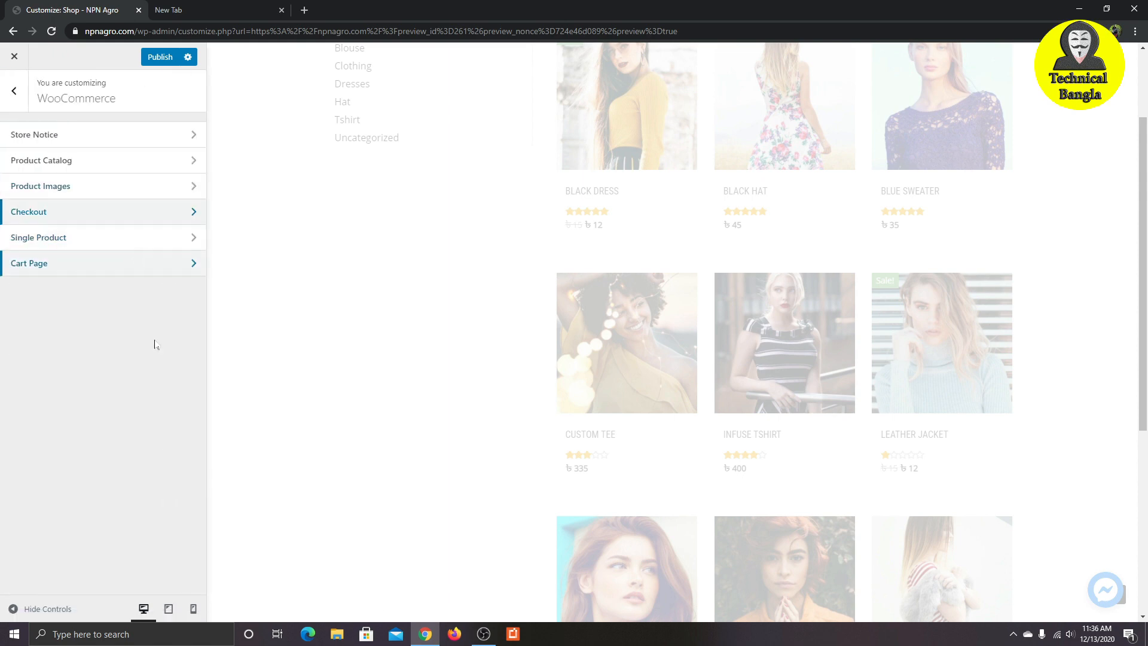
# Step: Examine the WooCommerce Single Product settings, including elements order, gallery layout and display toggles
pyautogui.click(155, 239)
pyautogui.scroll(2, 306, 351)
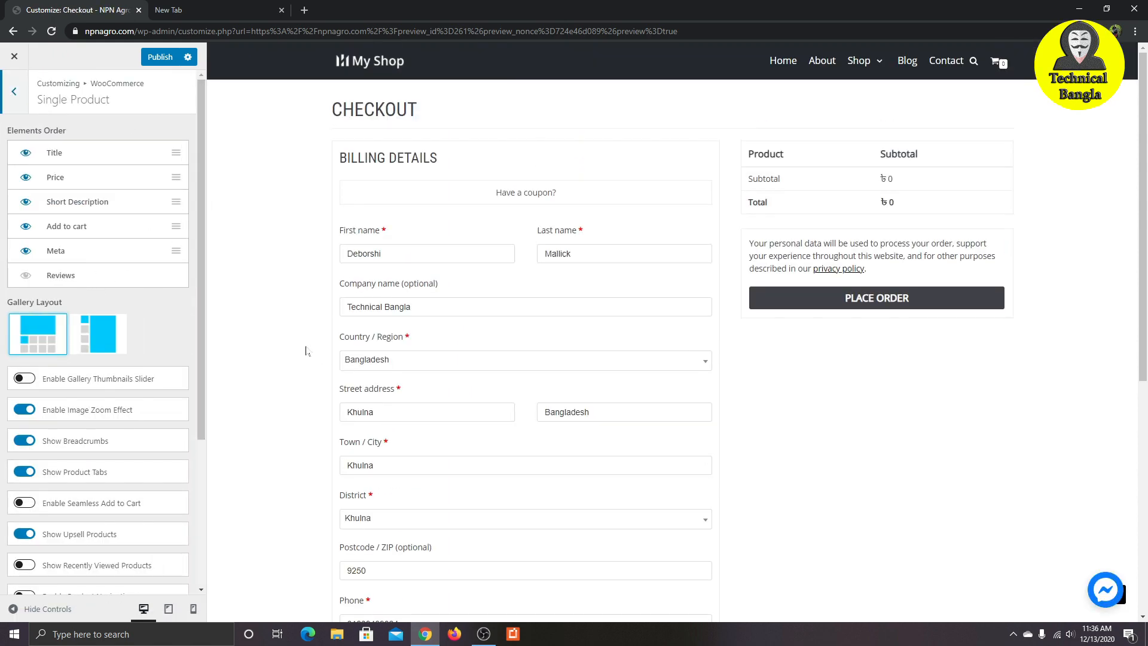
pyautogui.scroll(-5, 598, 332)
pyautogui.scroll(5, 490, 353)
pyautogui.scroll(-2, 217, 377)
pyautogui.scroll(-4, 117, 355)
pyautogui.scroll(4, 127, 315)
pyautogui.scroll(2, 226, 149)
pyautogui.click(14, 92)
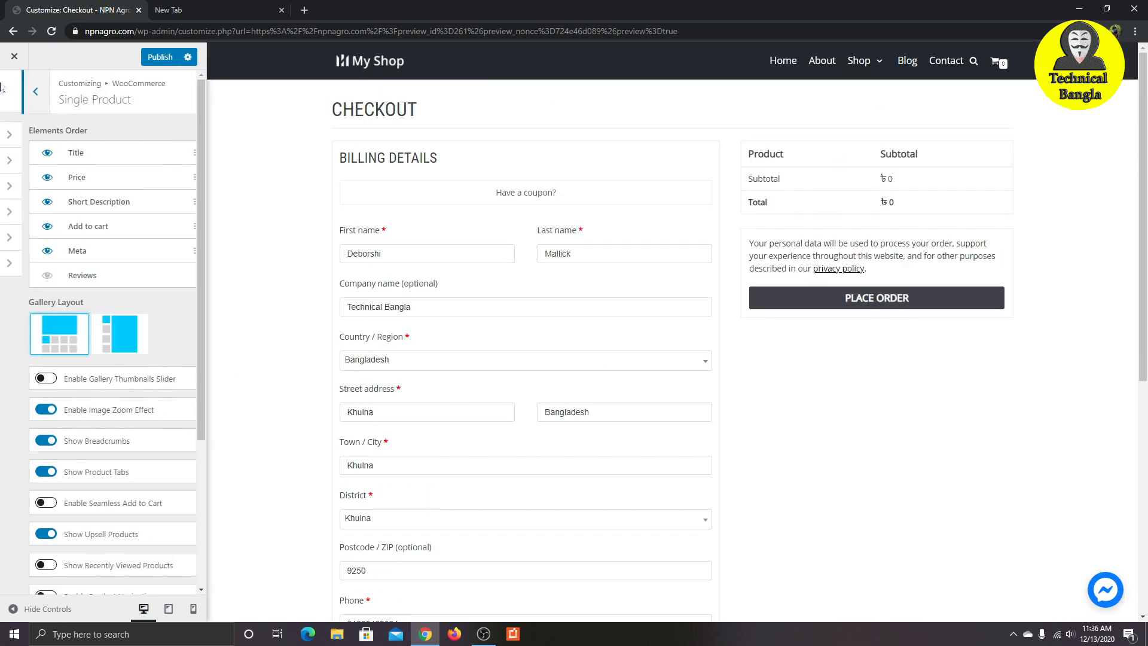
# Step: Open the Product Catalog settings, review their options and bring the preview back to the shop homepage
pyautogui.click(134, 166)
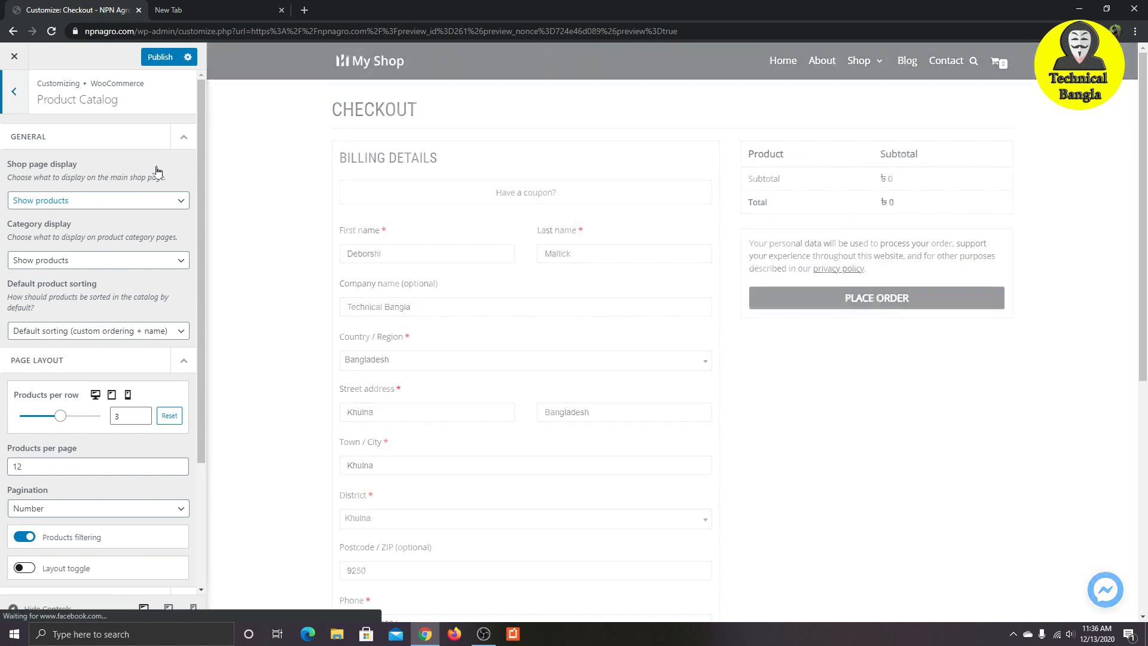
pyautogui.scroll(-4, 419, 265)
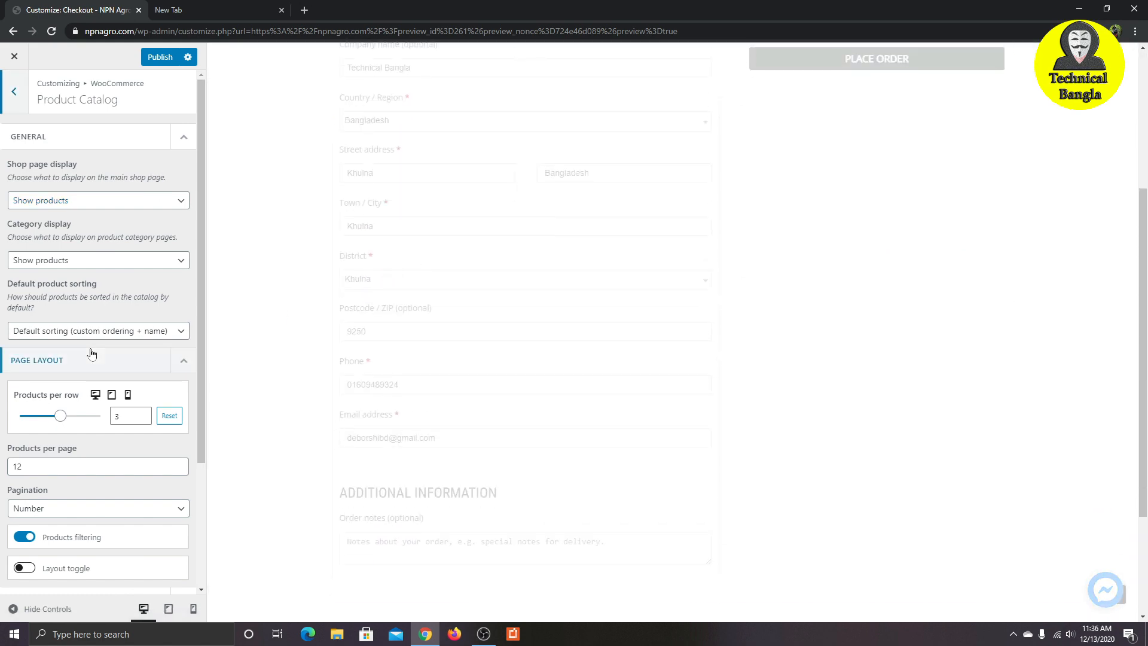
pyautogui.scroll(-3, 92, 353)
pyautogui.scroll(4, 277, 357)
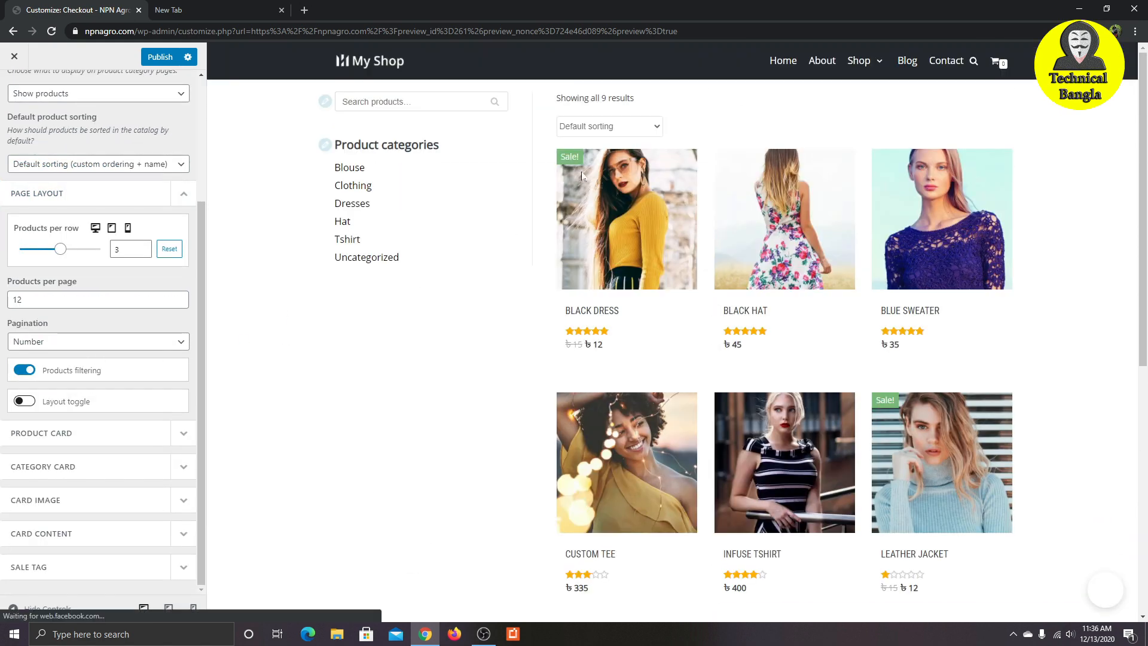
pyautogui.click(376, 61)
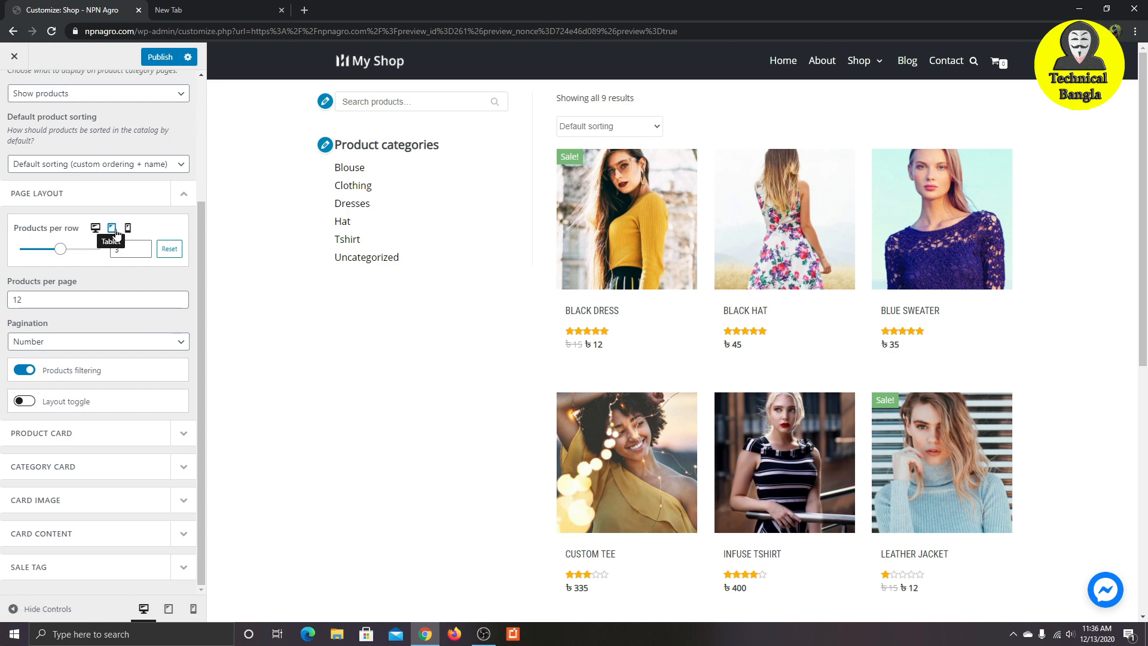
# Step: Set the desktop products per row to 4 and check the product grid in the preview
pyautogui.scroll(-5, 782, 377)
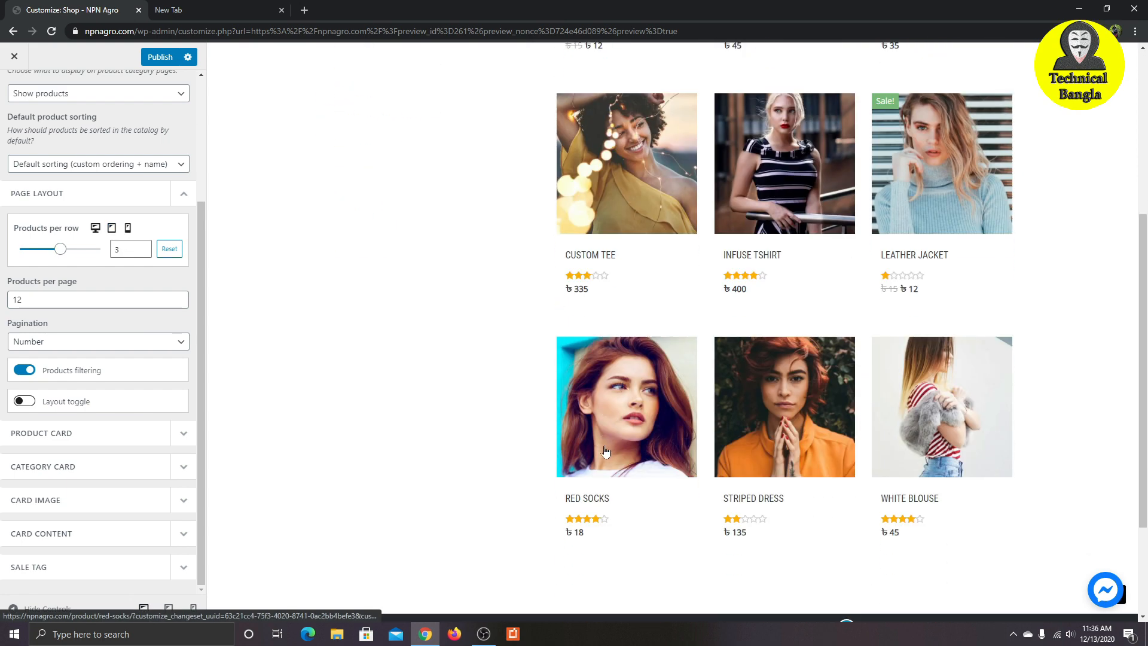
pyautogui.scroll(1, 210, 392)
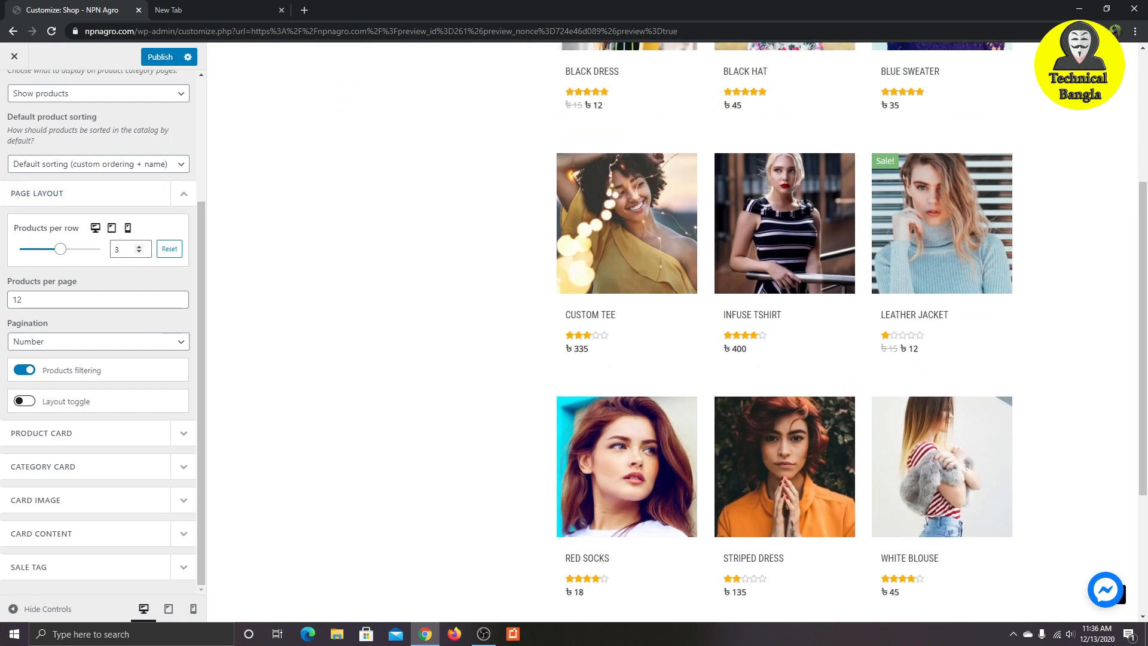
pyautogui.doubleClick(111, 250)
pyautogui.write('4')
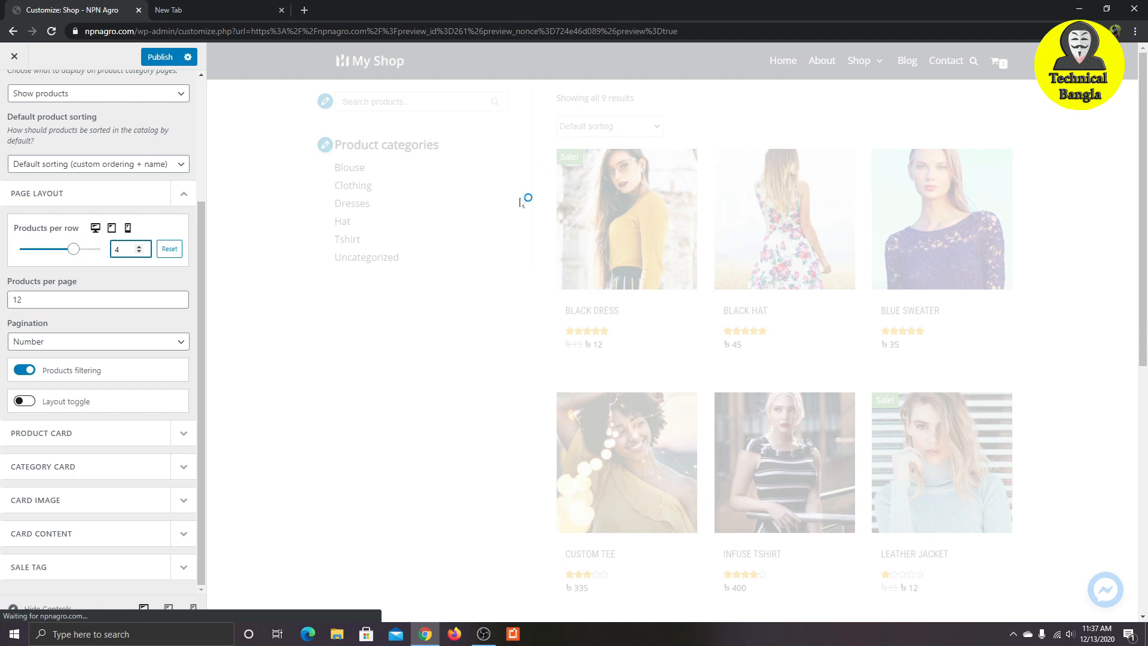
pyautogui.scroll(-5, 696, 303)
pyautogui.scroll(5, 684, 305)
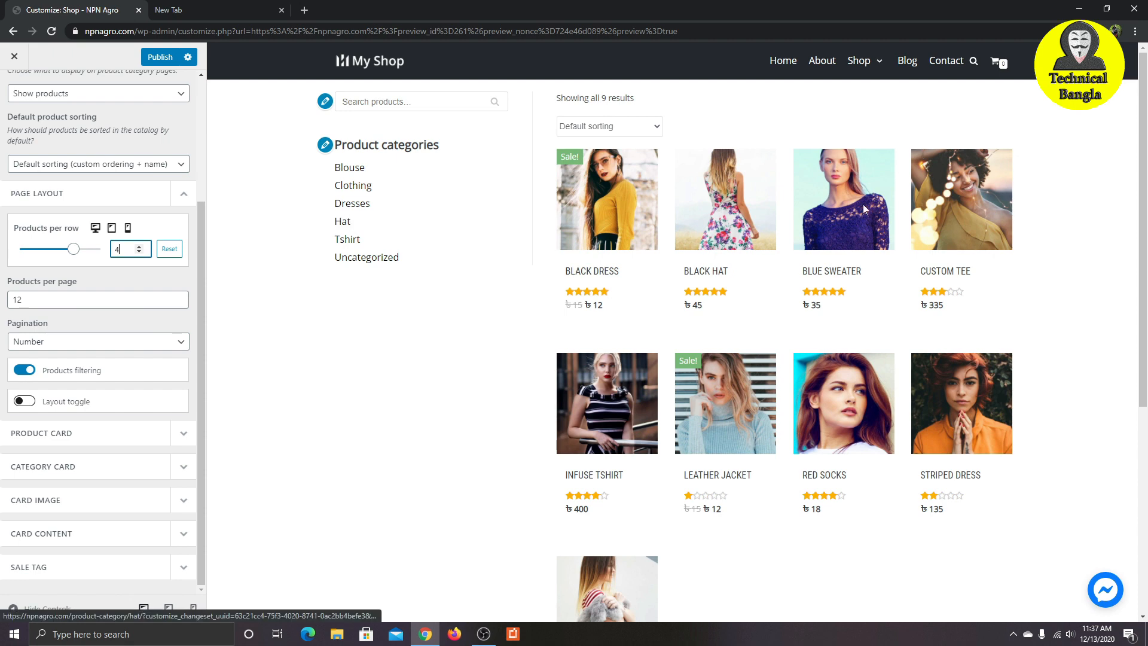
# Step: Check the products-per-row setting for tablet and mobile, then return to the desktop preview
pyautogui.click(111, 228)
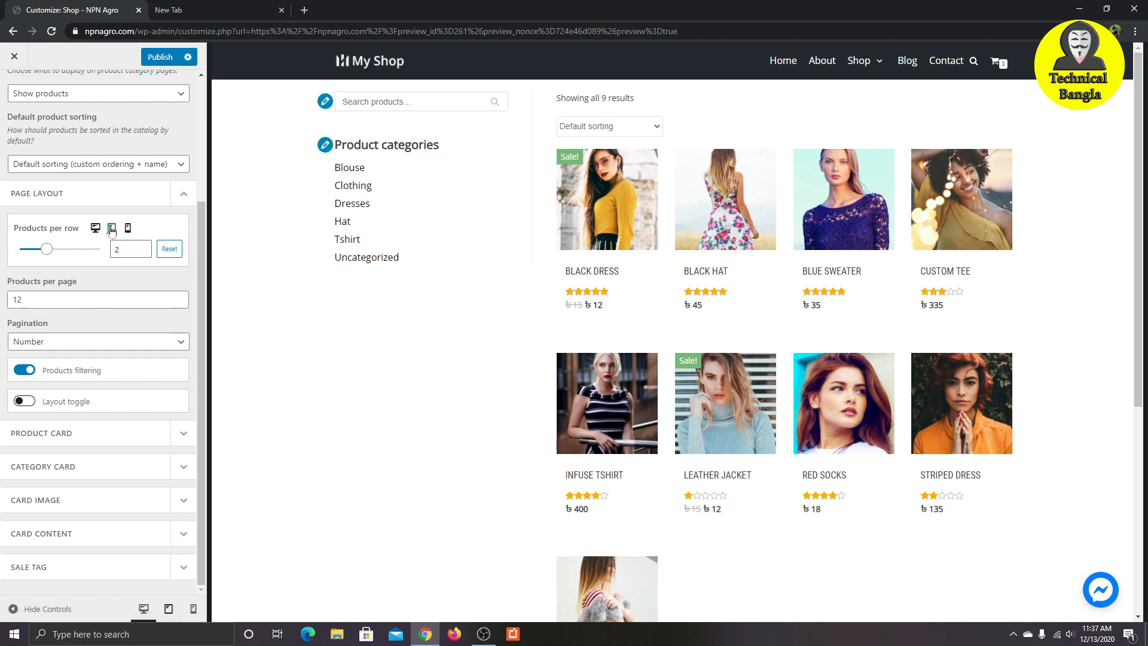
pyautogui.click(130, 228)
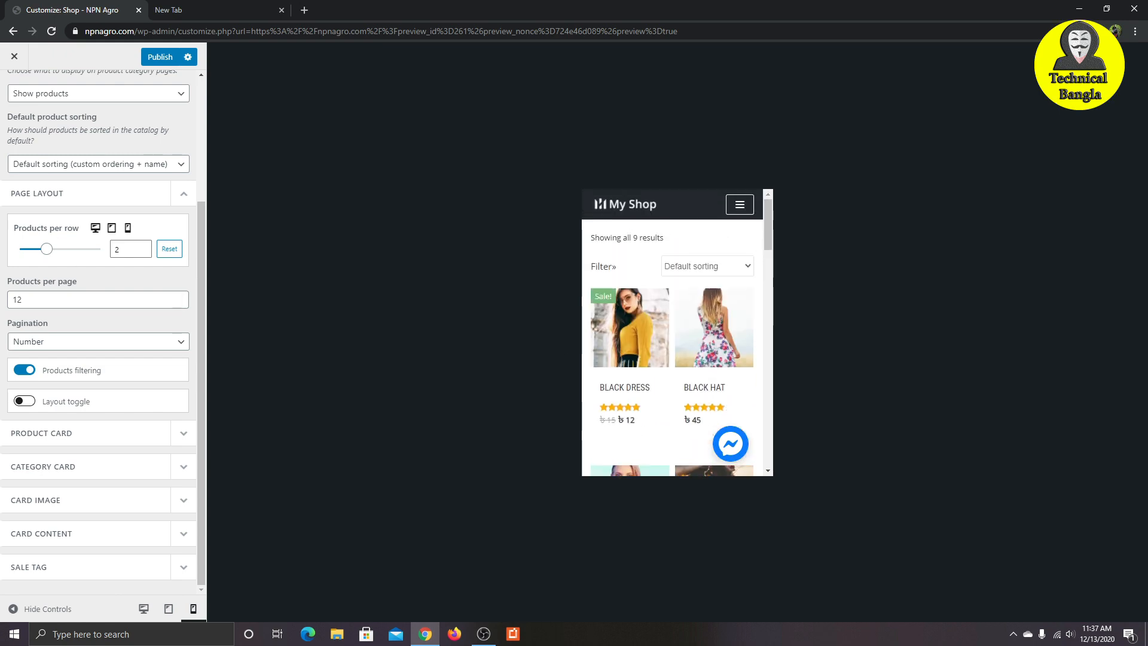
pyautogui.click(94, 229)
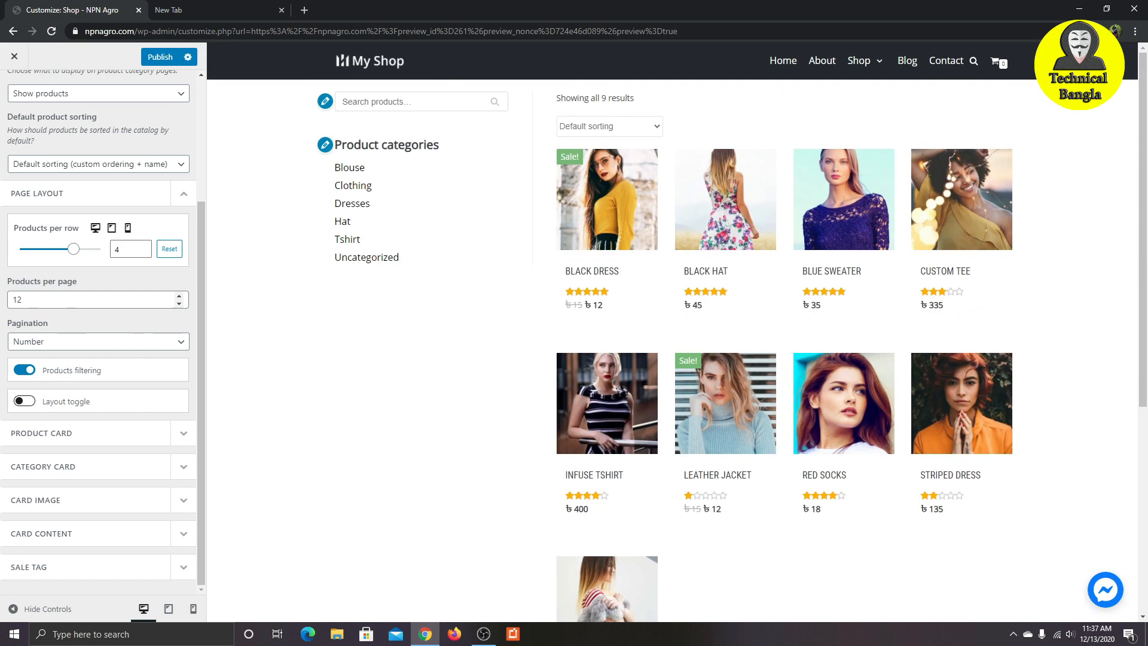
# Step: Set the products per page to 20 and expand the Product Card options to review them
pyautogui.doubleClick(9, 303)
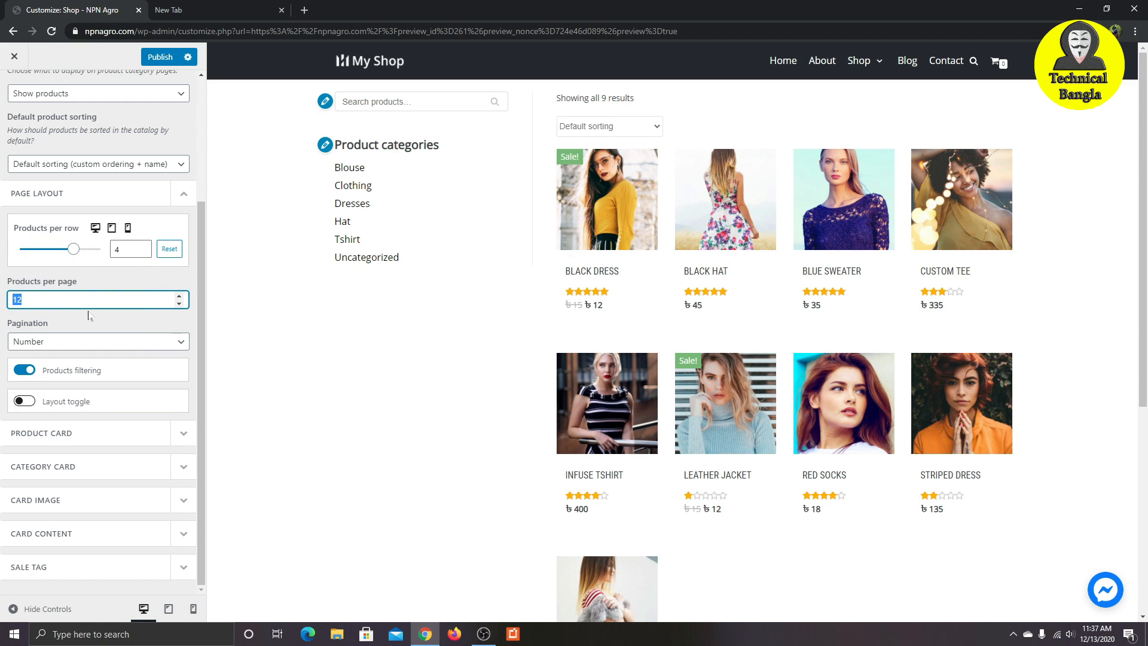
pyautogui.write('20')
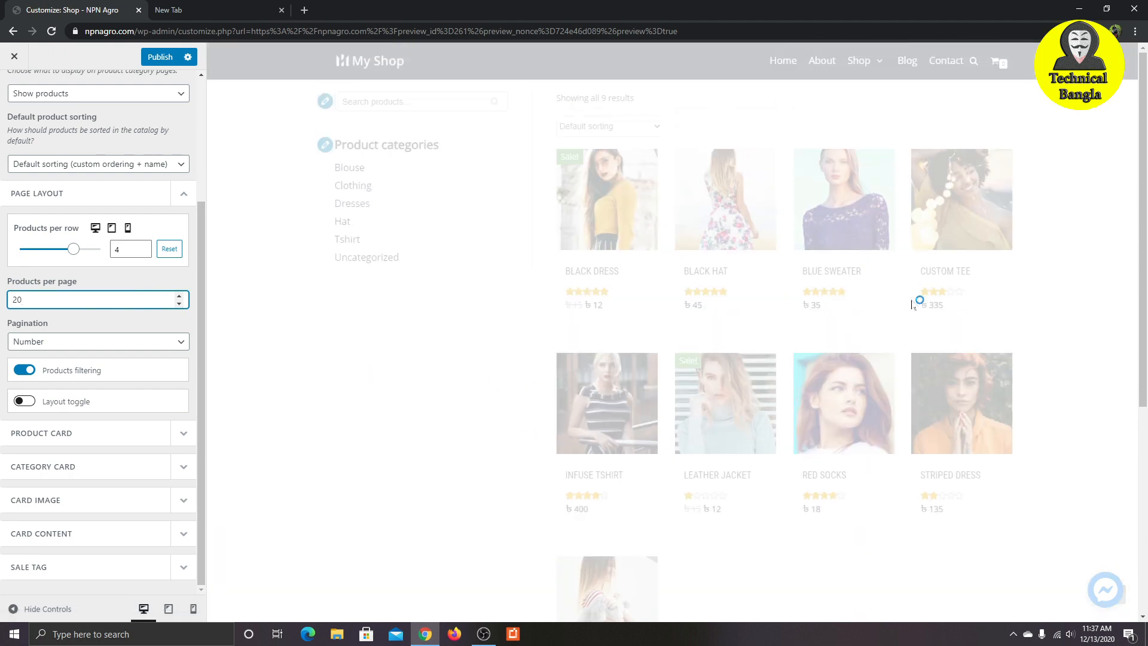
pyautogui.click(179, 434)
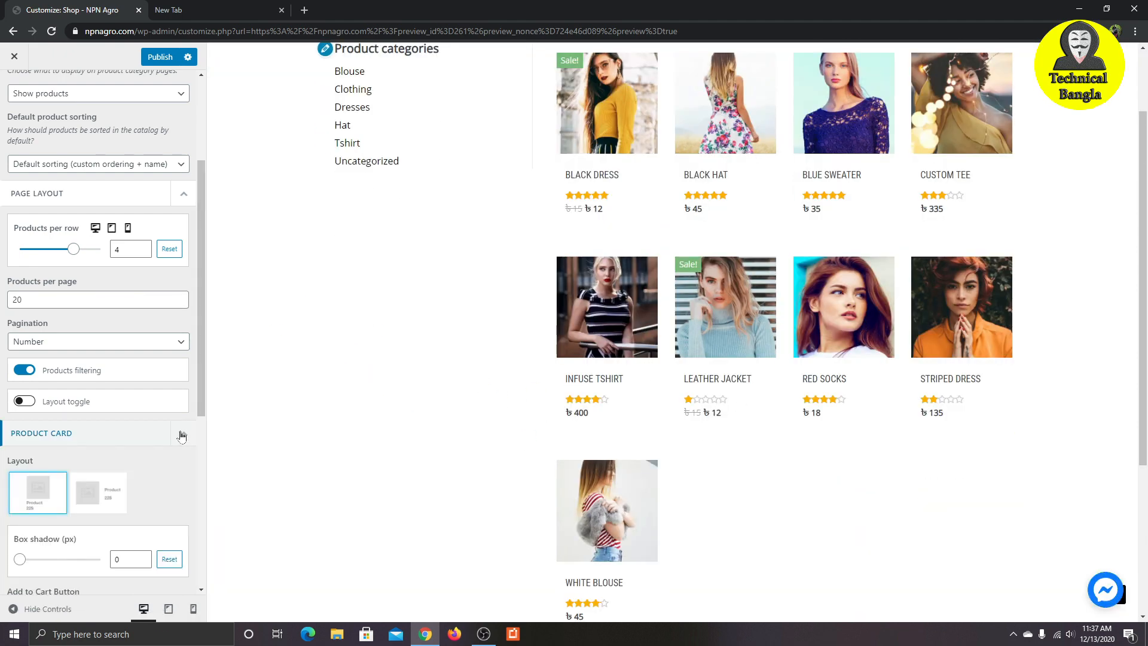
pyautogui.scroll(-5, 182, 454)
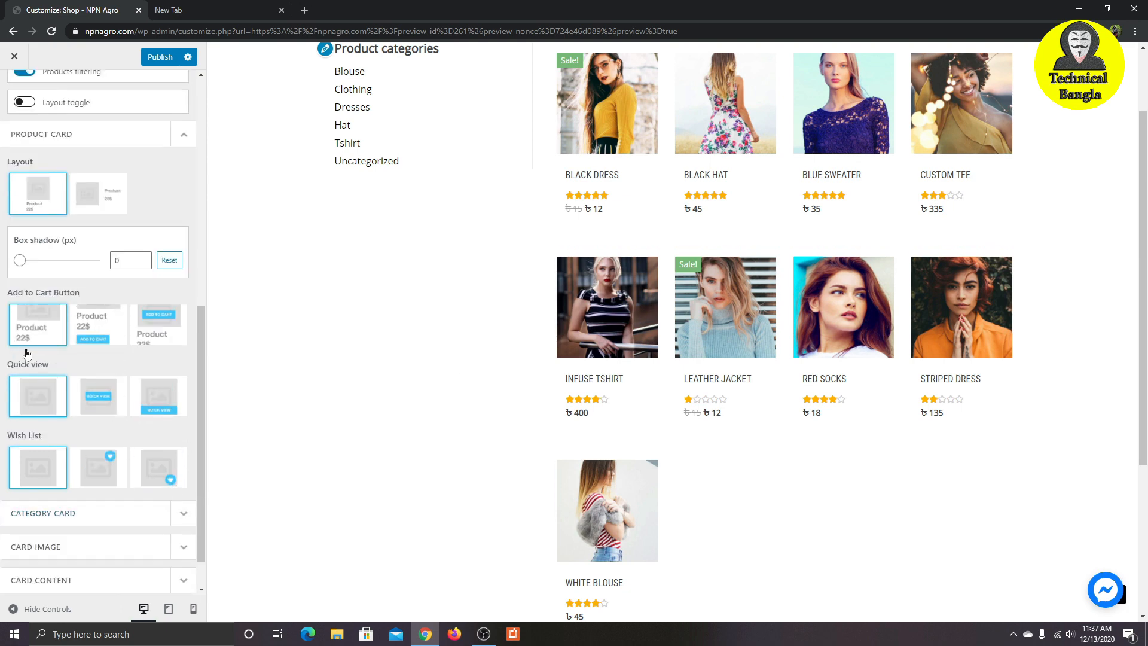
pyautogui.scroll(2, 837, 229)
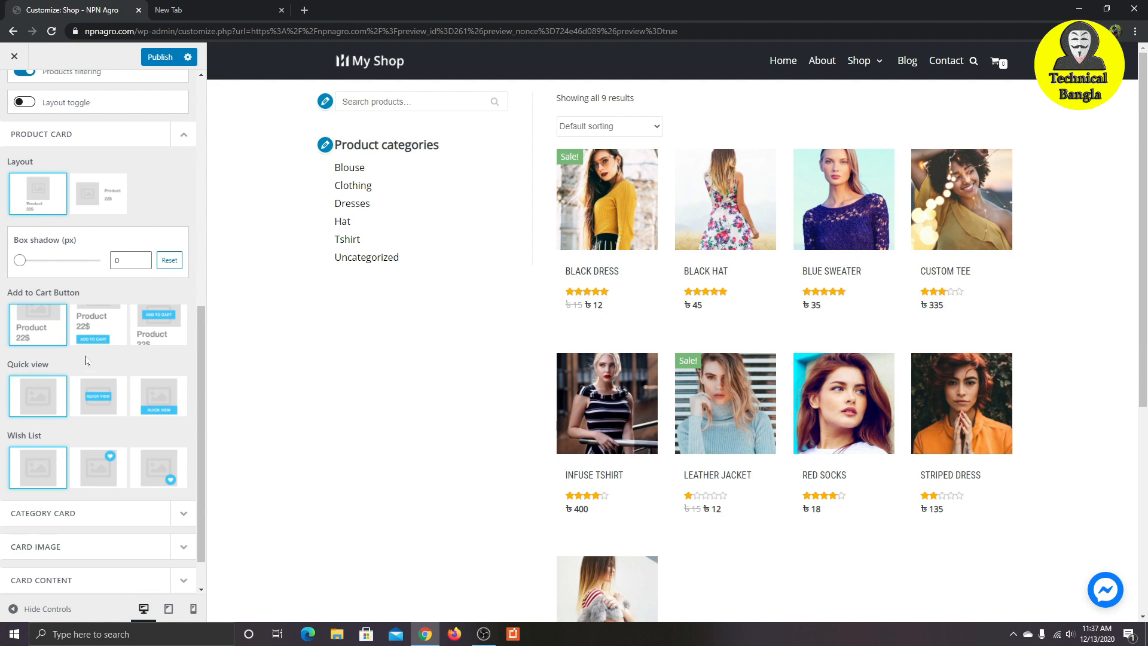
# Step: Open the shop homepage in a separate browser tab, return to the customizer and close the empty tab
pyautogui.rightClick(352, 58)
pyautogui.click(382, 65)
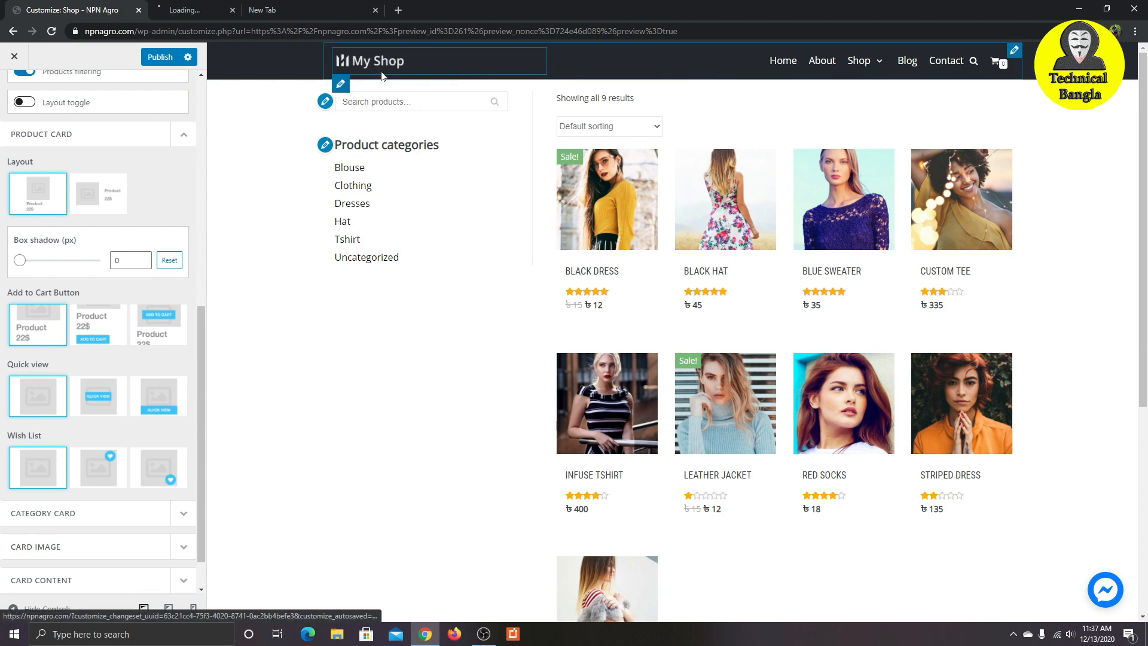
pyautogui.click(216, 4)
pyautogui.click(348, 5)
pyautogui.click(185, 5)
pyautogui.click(92, 5)
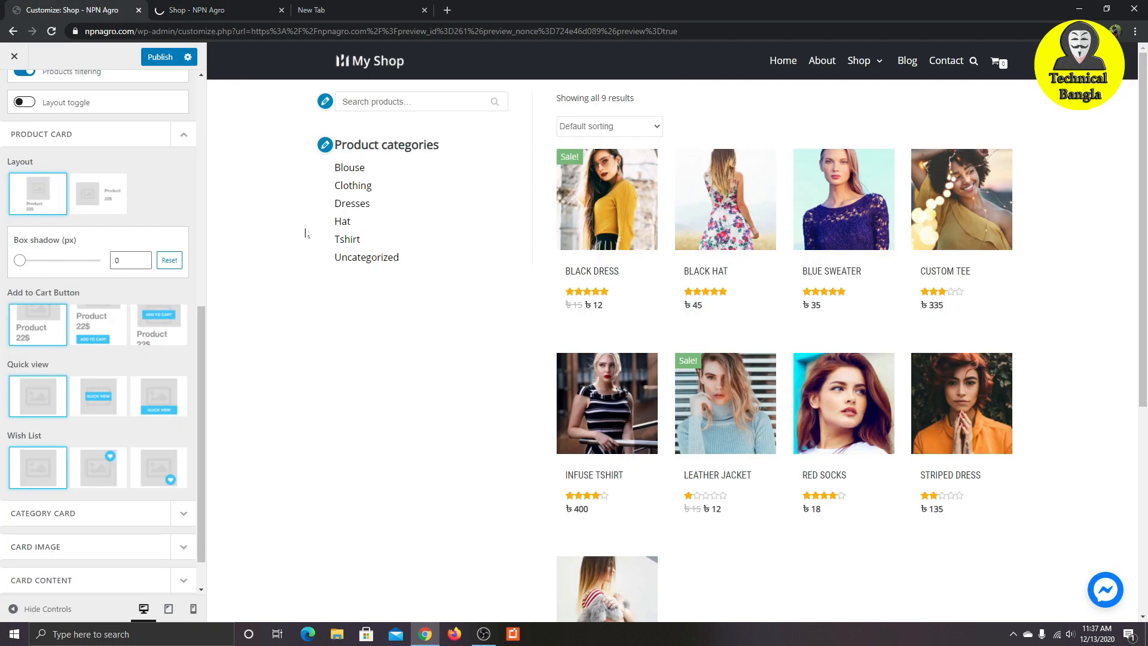
pyautogui.click(337, 10)
# Step: Set the product card's Quick view to the image-bottom style and look over the shop page in its separate tab
pyautogui.click(139, 388)
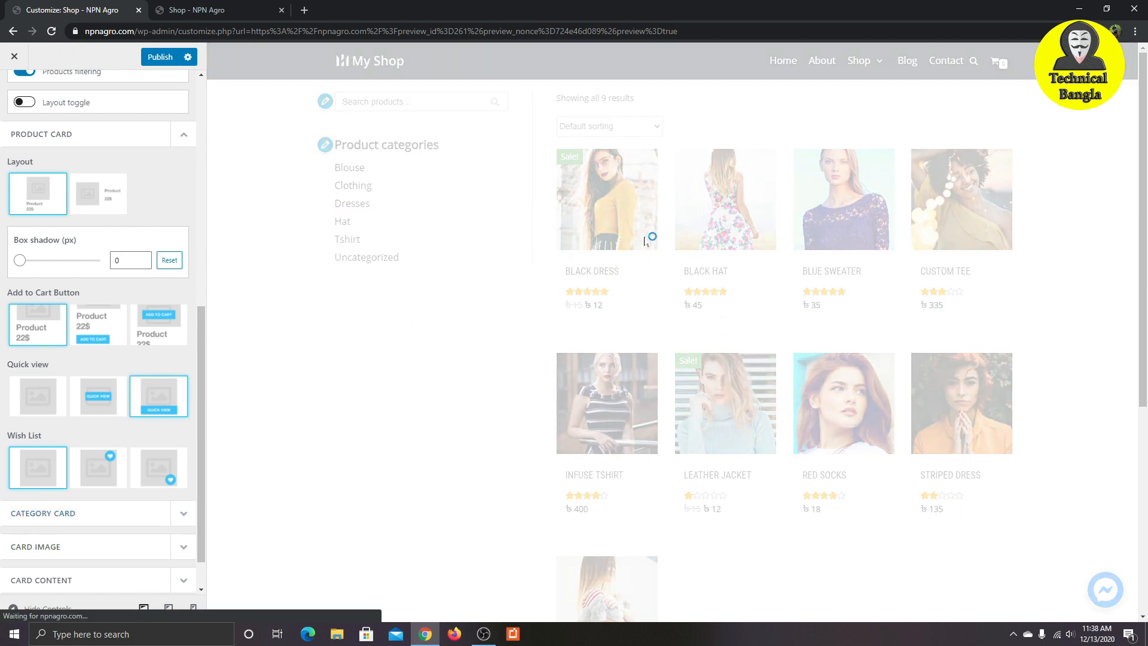
pyautogui.click(177, 6)
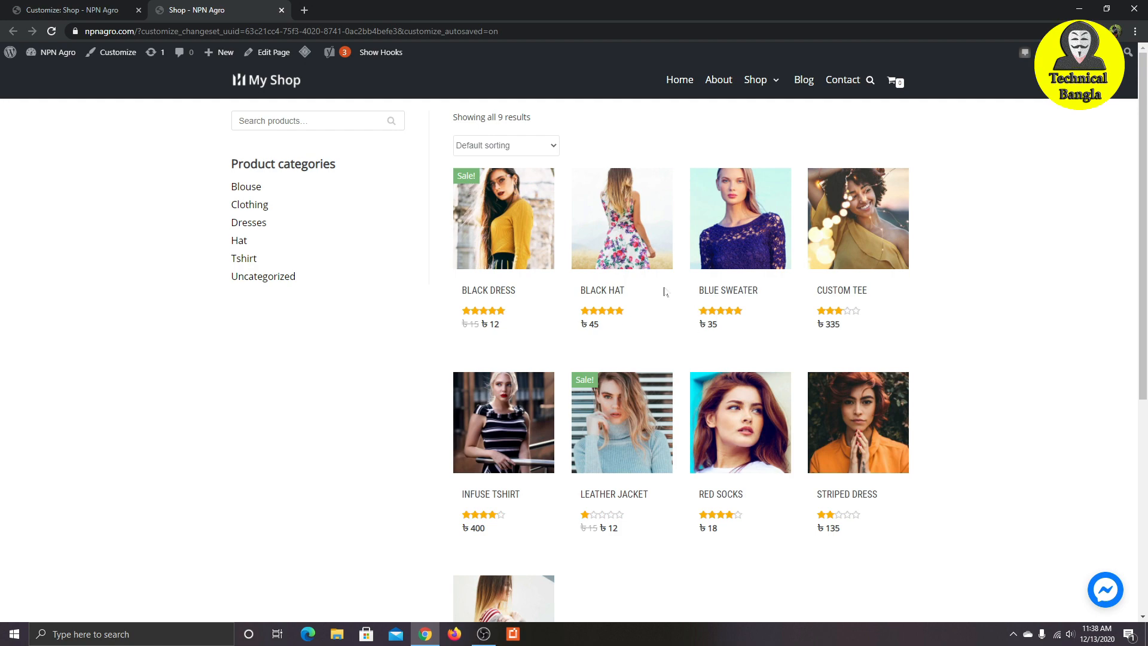
pyautogui.scroll(-6, 628, 317)
pyautogui.scroll(5, 434, 312)
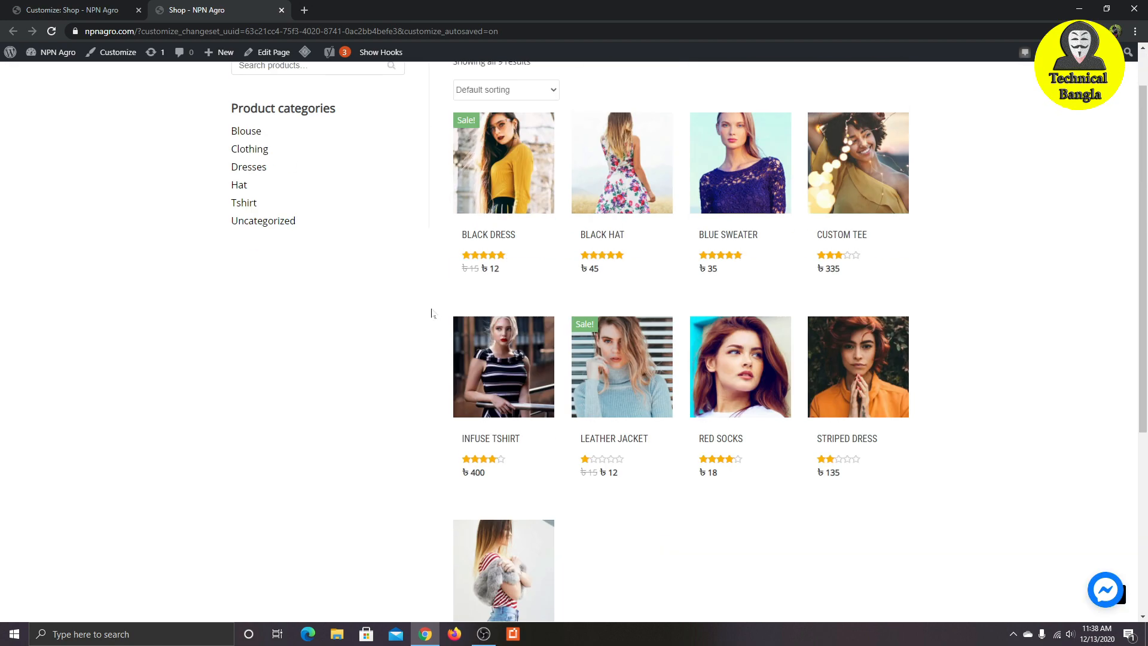
pyautogui.scroll(1, 434, 312)
pyautogui.rightClick(687, 77)
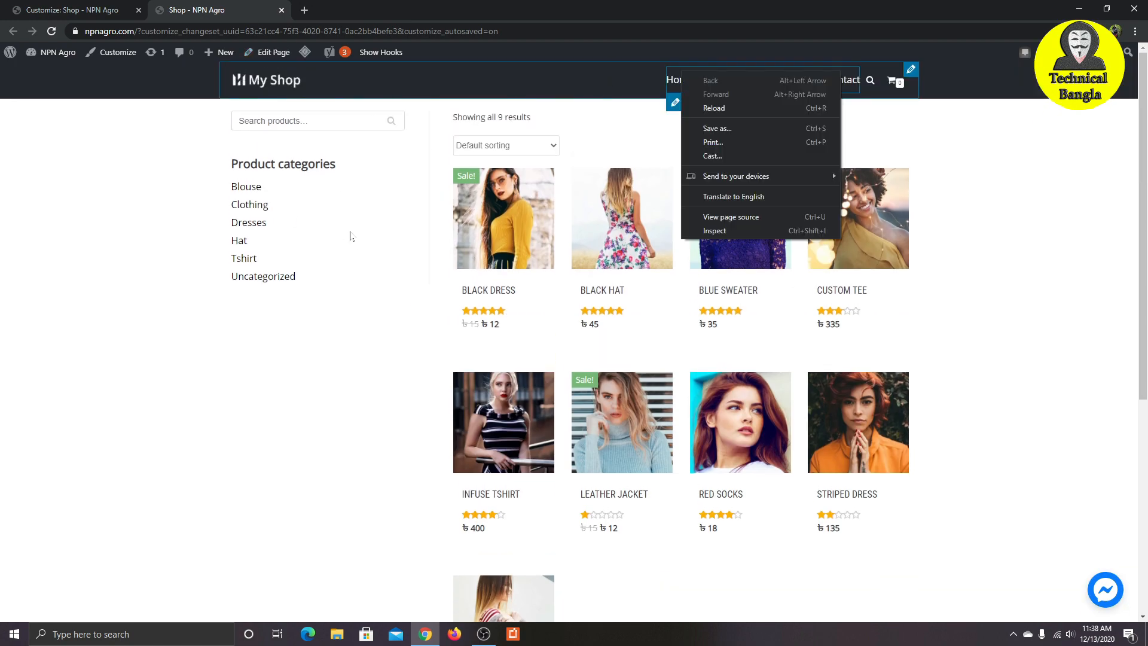
pyautogui.scroll(-1, 358, 299)
pyautogui.scroll(1, 299, 197)
pyautogui.click(72, 11)
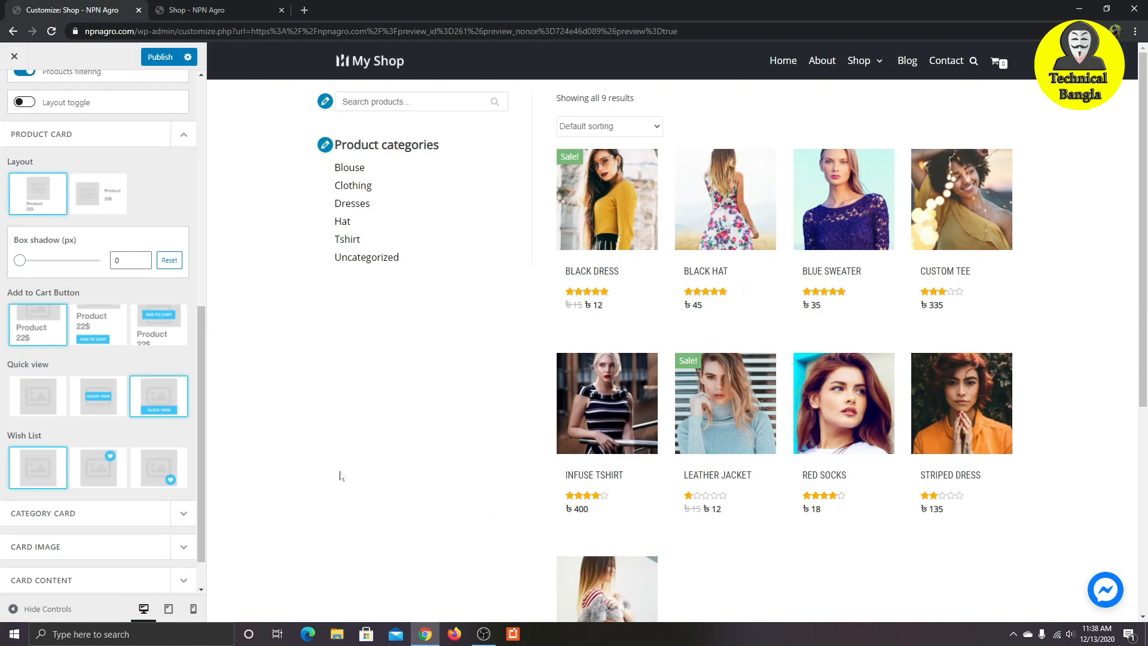
# Step: Set the product card's Add to Cart Button to the style that overlays the product image
pyautogui.click(174, 326)
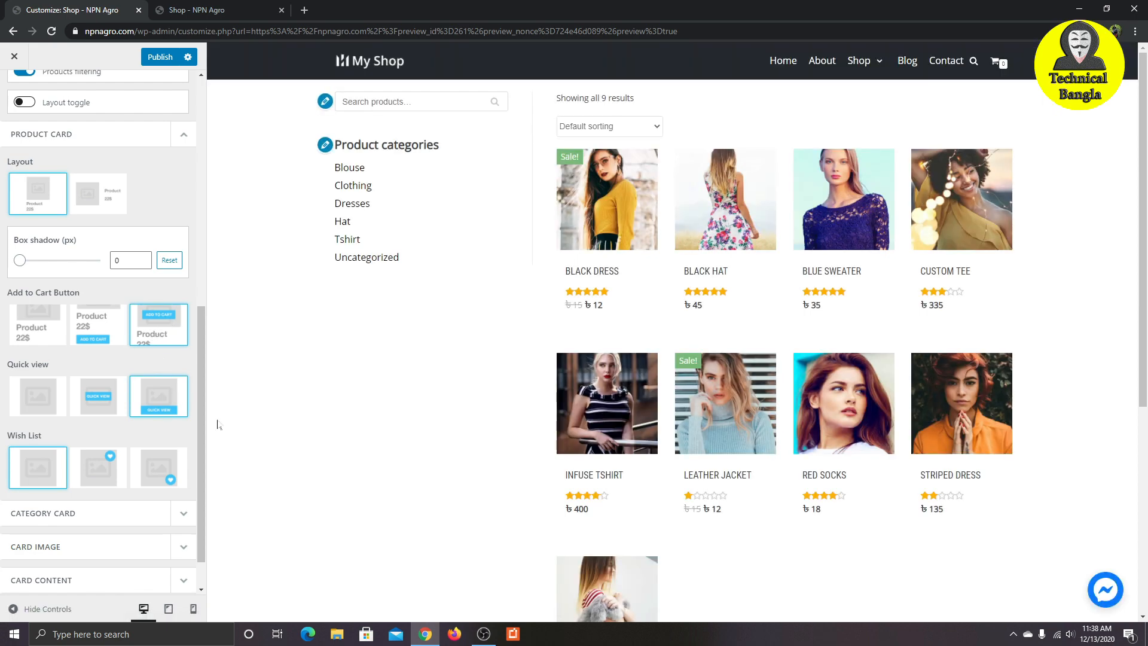
# Step: Set the product card's Add to Cart Button to the style that places it below the product price
pyautogui.moveTo(598, 214)
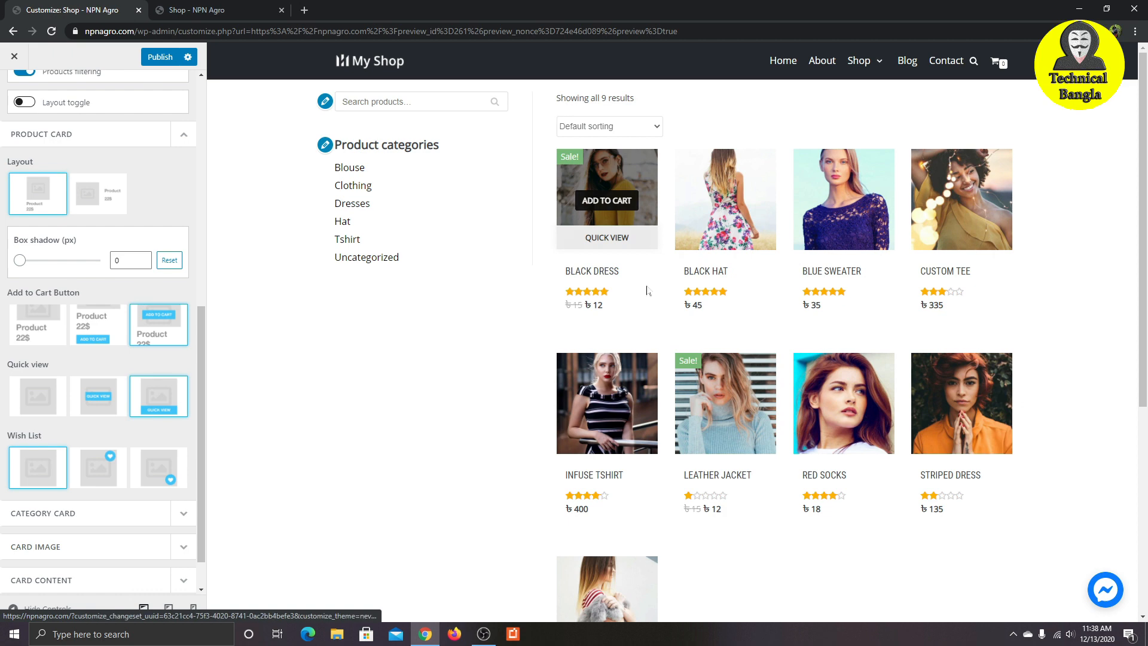
pyautogui.click(101, 325)
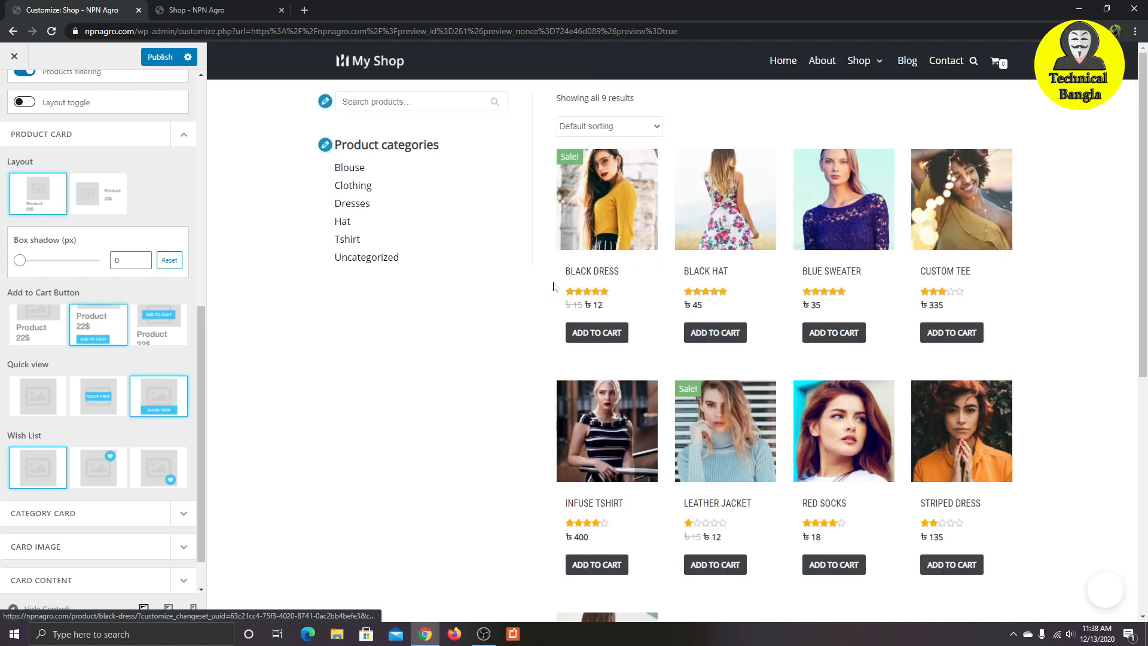
pyautogui.scroll(-6, 538, 328)
pyautogui.scroll(4, 309, 378)
# Step: Try the image-centre Quick view style, restore the image-bottom style, and open and close a product's quick view popup
pyautogui.click(97, 393)
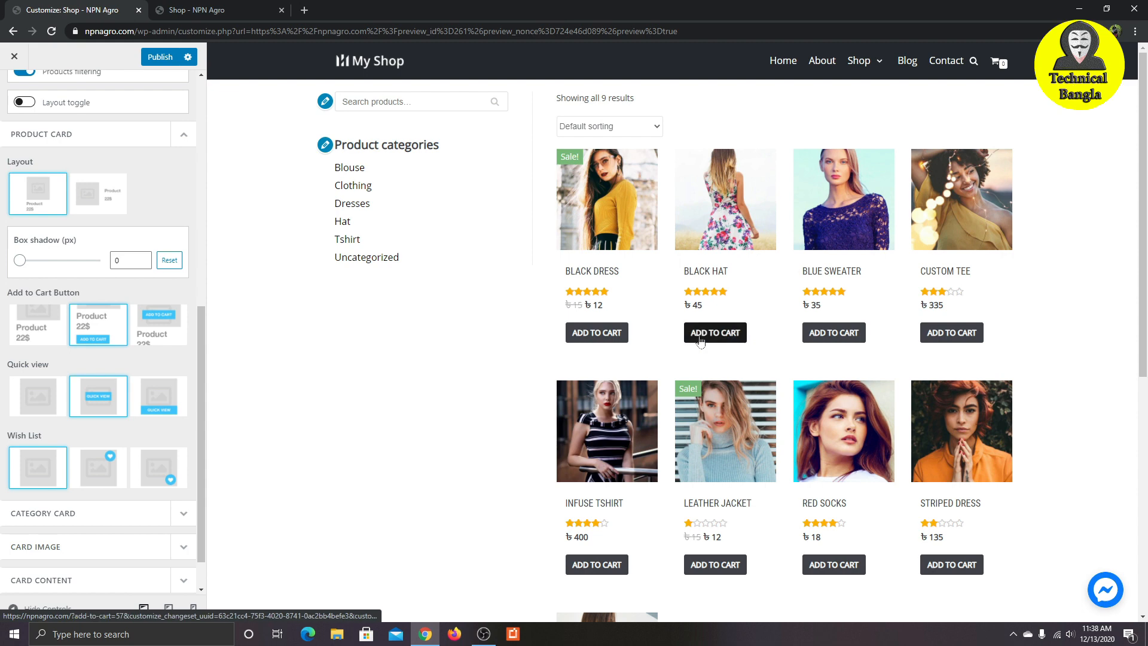
pyautogui.click(160, 399)
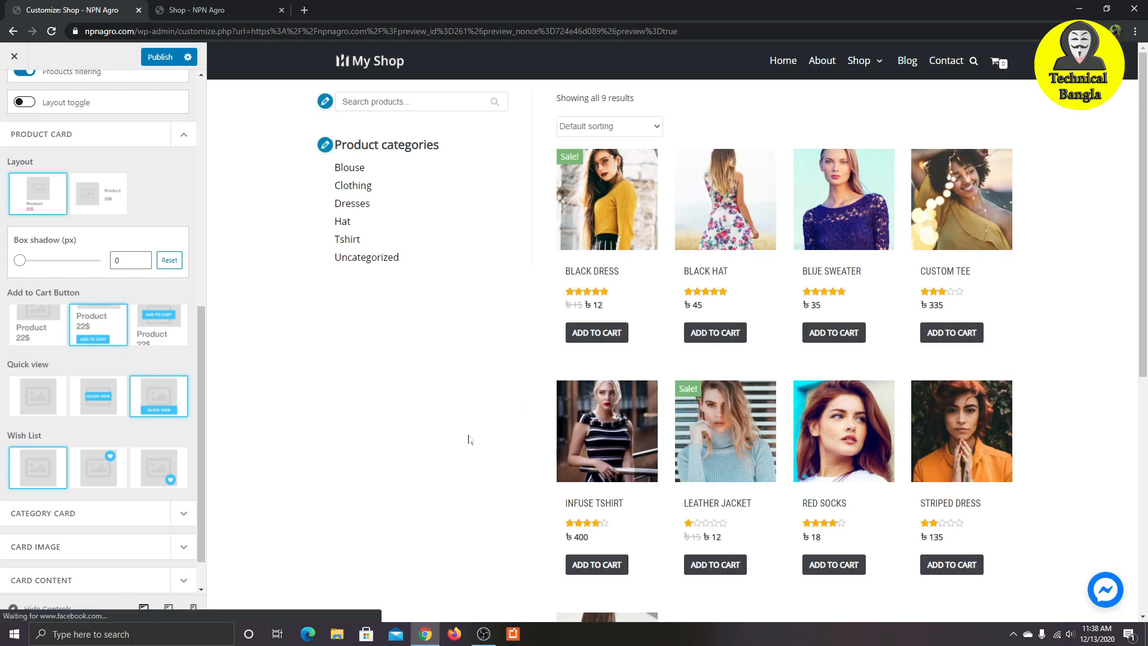
pyautogui.moveTo(617, 247)
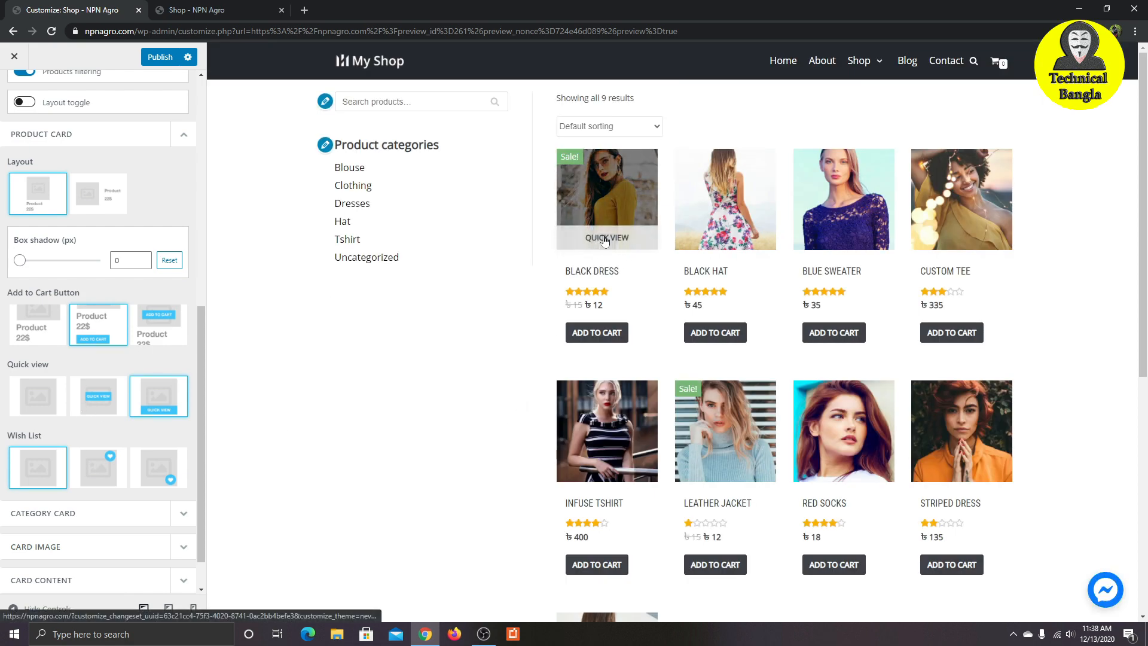
pyautogui.click(750, 237)
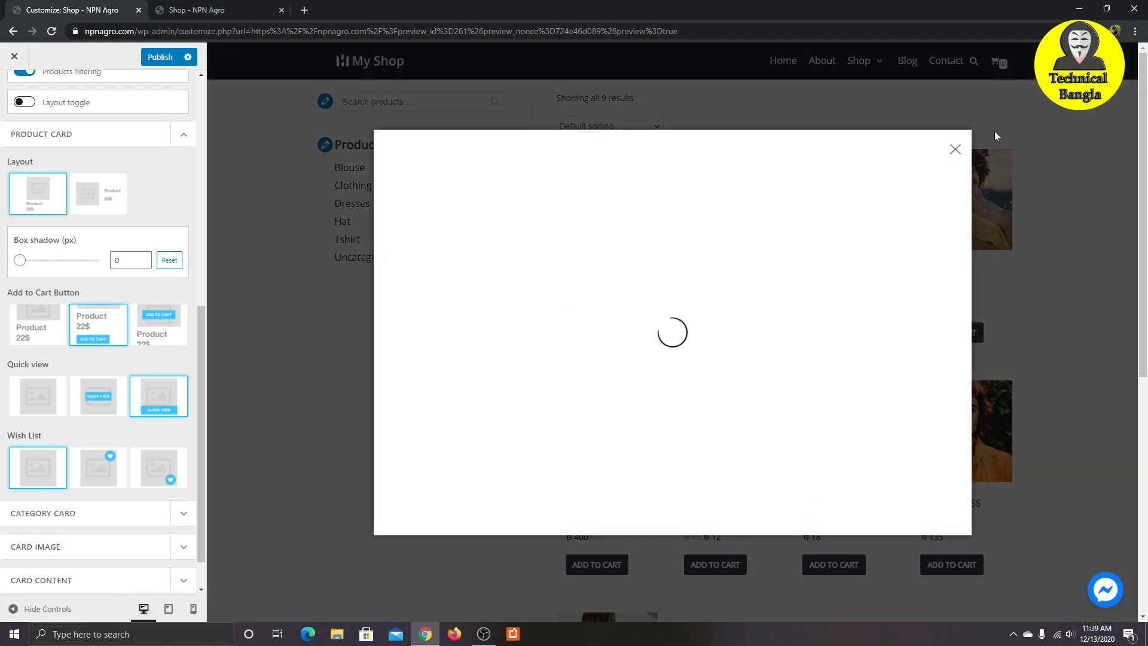
pyautogui.click(954, 148)
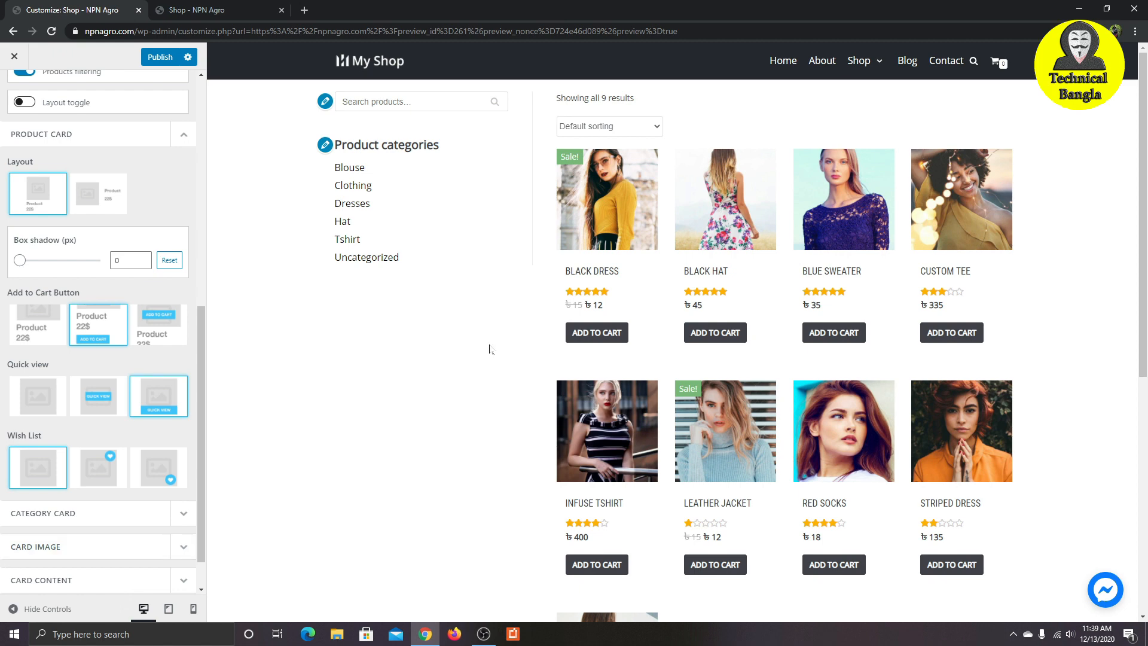
# Step: Set the product card's Wish List to the style with the heart in the image's upper corner
pyautogui.scroll(-5, 730, 476)
pyautogui.scroll(5, 718, 480)
pyautogui.click(93, 466)
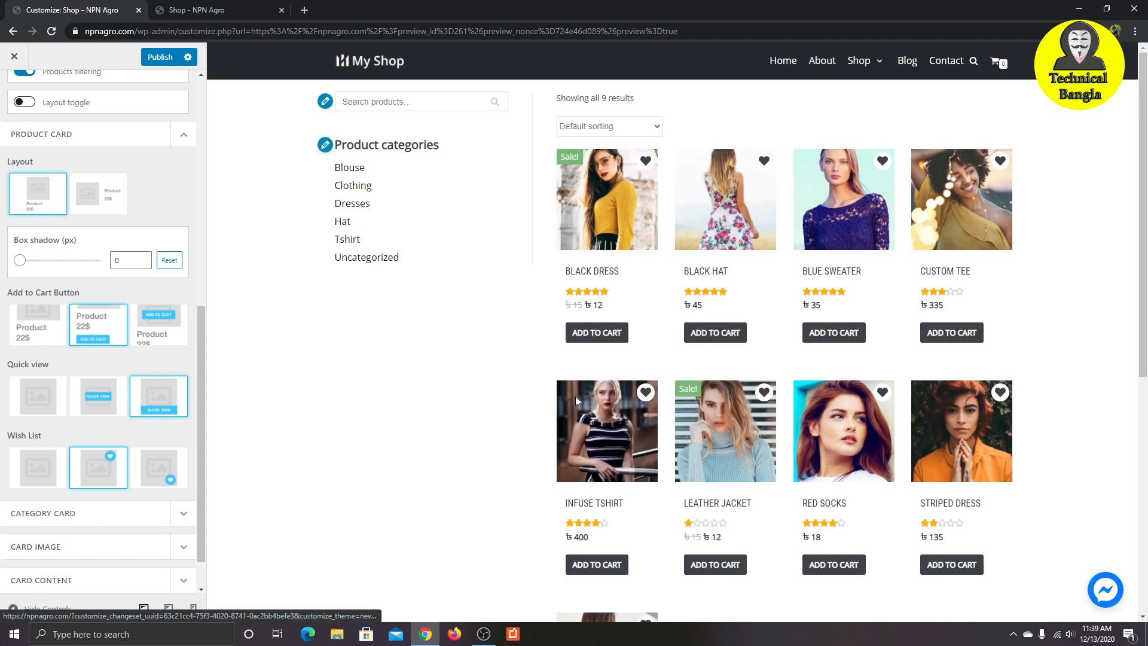
pyautogui.scroll(-5, 445, 462)
pyautogui.scroll(5, 445, 462)
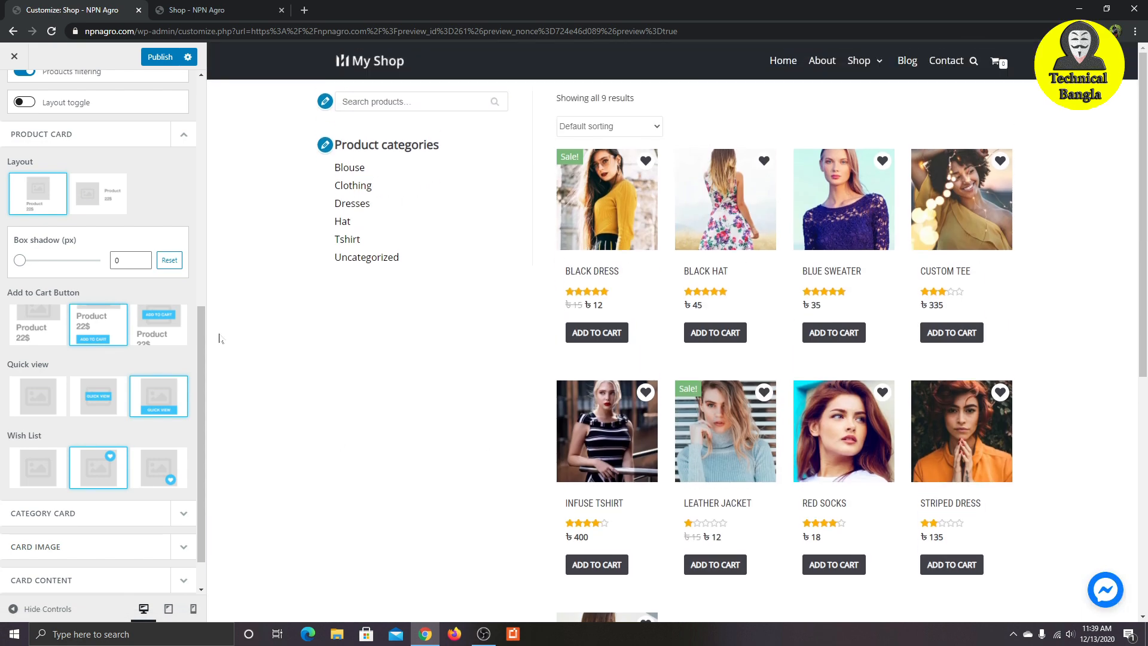
# Step: Try the product card layout with details beside the image, restore the image-on-top layout and look over the shop page
pyautogui.click(101, 210)
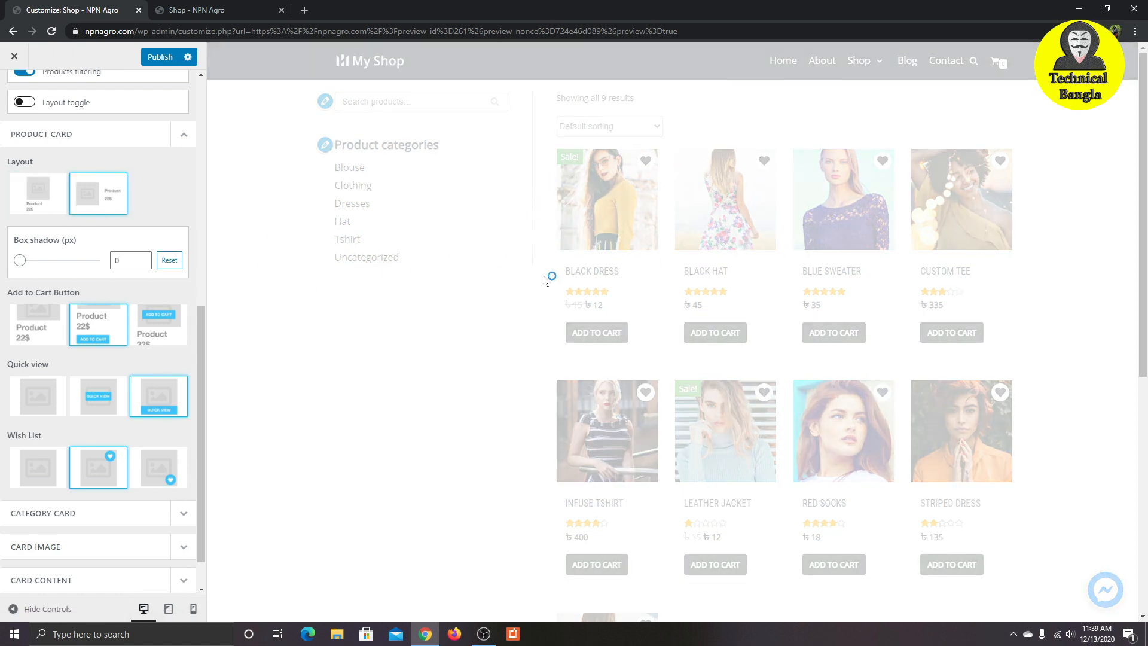
pyautogui.scroll(-2, 845, 319)
pyautogui.scroll(-6, 844, 318)
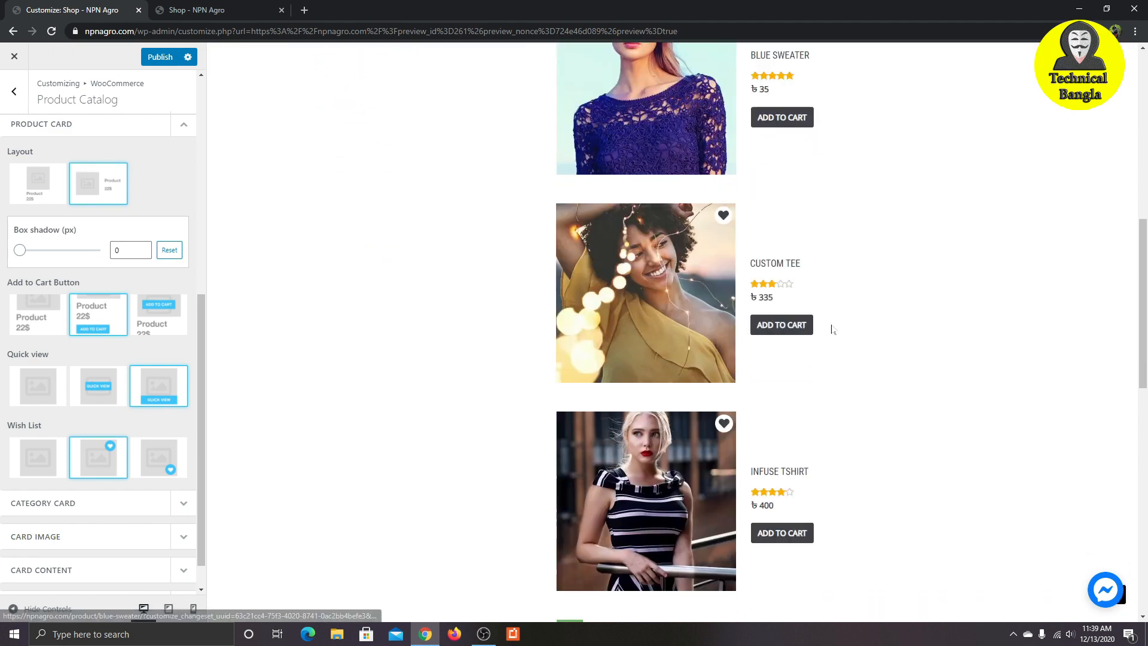
pyautogui.click(30, 181)
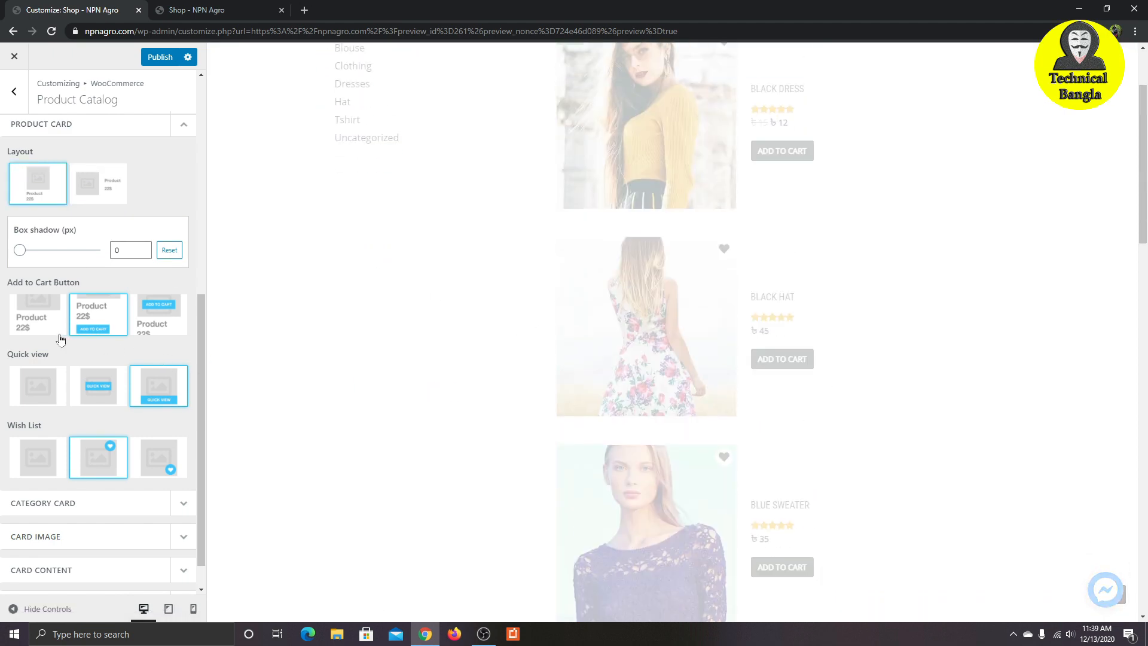
pyautogui.scroll(-17, 733, 223)
pyautogui.scroll(13, 763, 412)
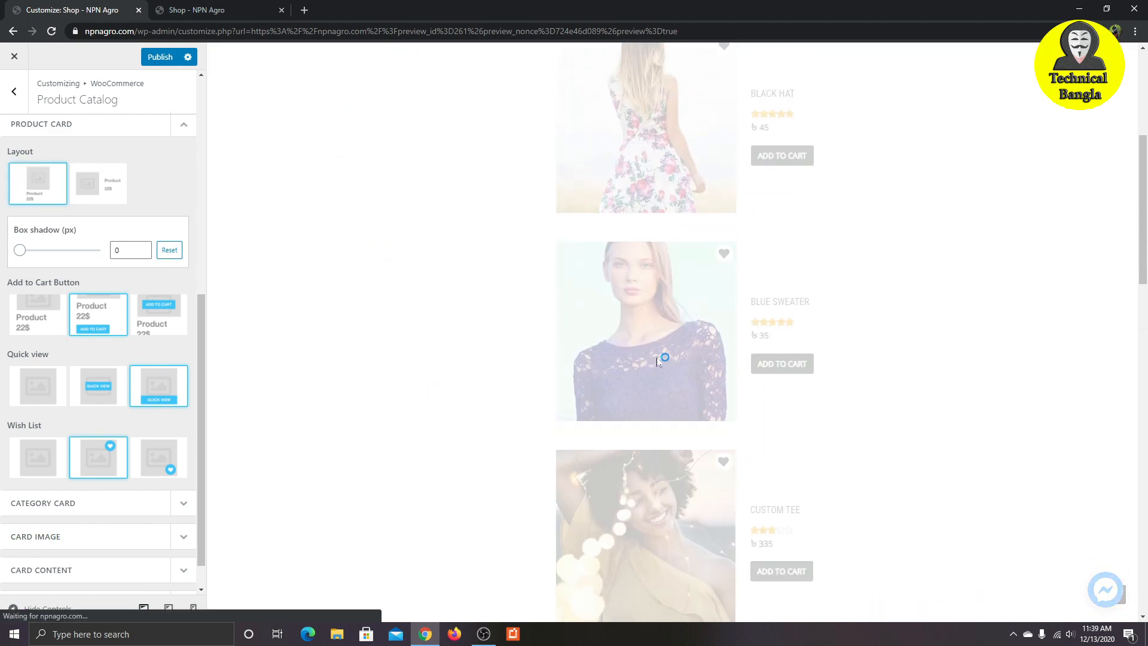
pyautogui.scroll(-5, 786, 308)
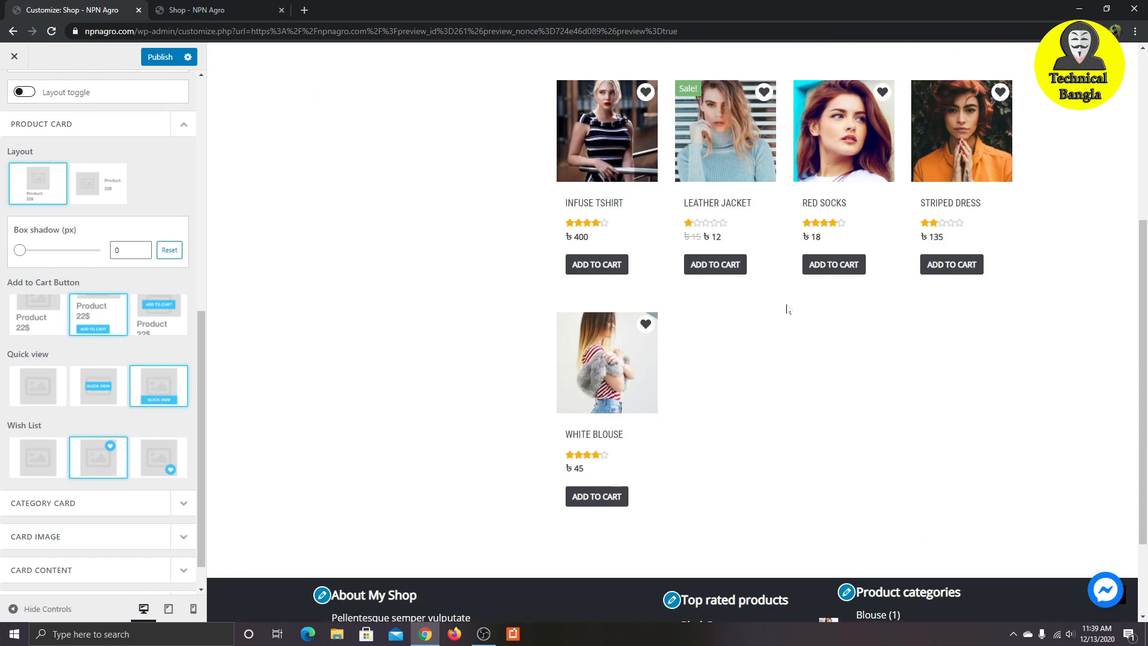
pyautogui.scroll(-2, 787, 309)
pyautogui.scroll(4, 108, 320)
pyautogui.scroll(-5, 107, 323)
# Step: Expand the Category Card options and try the second layout in its first row
pyautogui.click(175, 463)
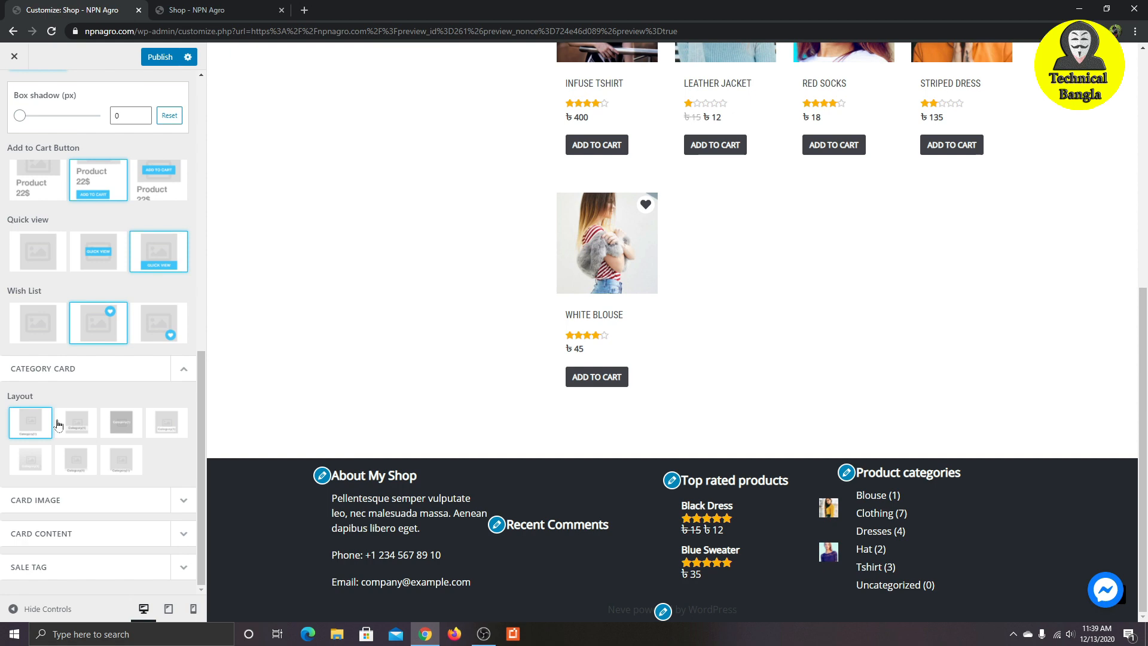
pyautogui.scroll(2, 338, 374)
pyautogui.scroll(5, 338, 373)
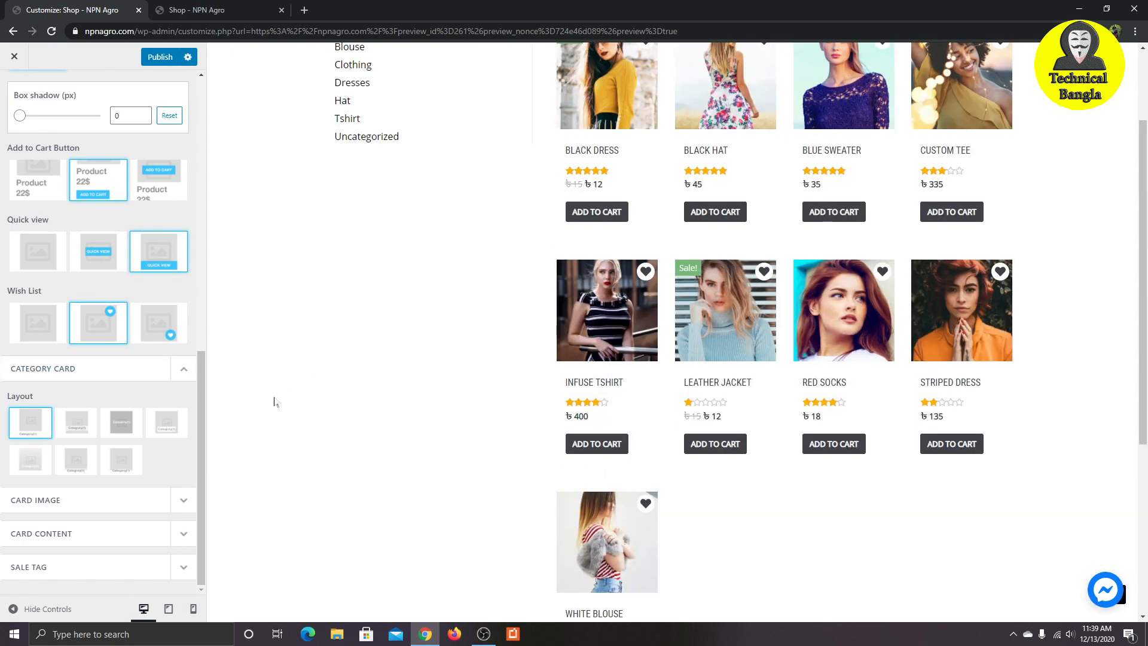
pyautogui.click(94, 440)
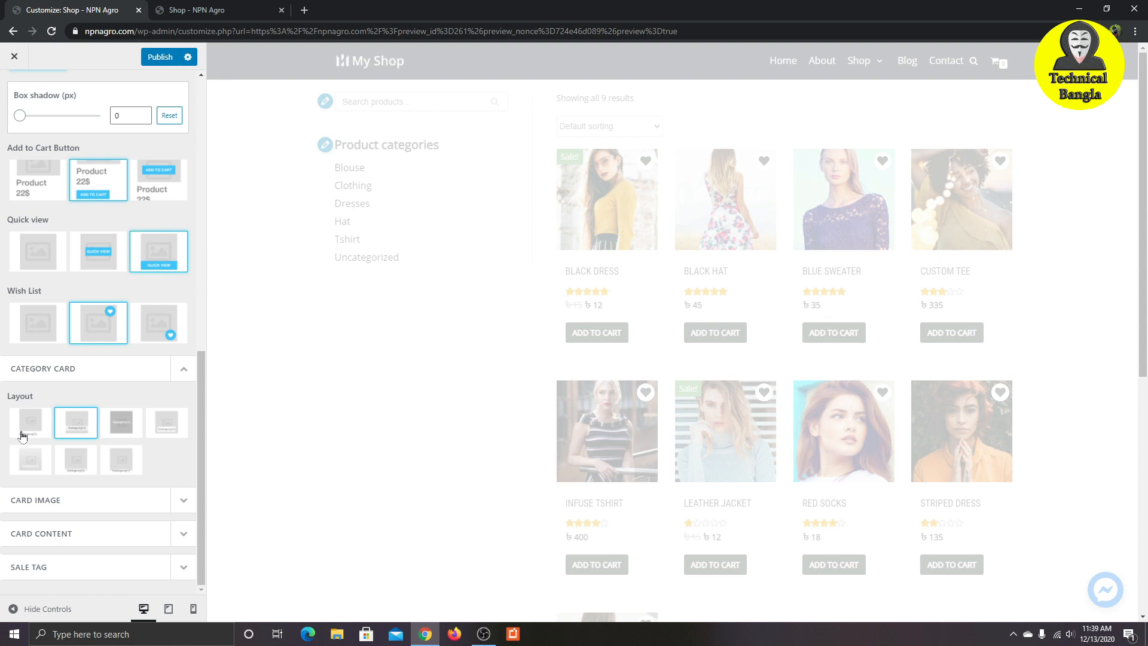
# Step: Expand the Card Image and Card Content options to review their settings
pyautogui.click(177, 500)
pyautogui.scroll(-1, 161, 533)
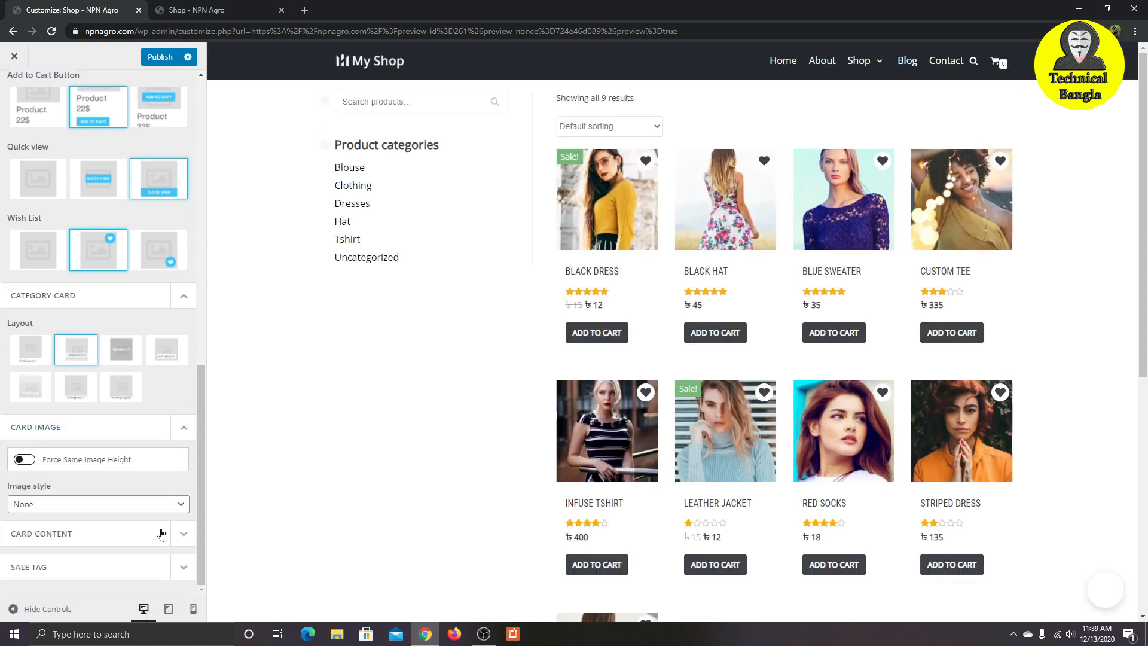
pyautogui.click(162, 533)
pyautogui.scroll(-3, 173, 531)
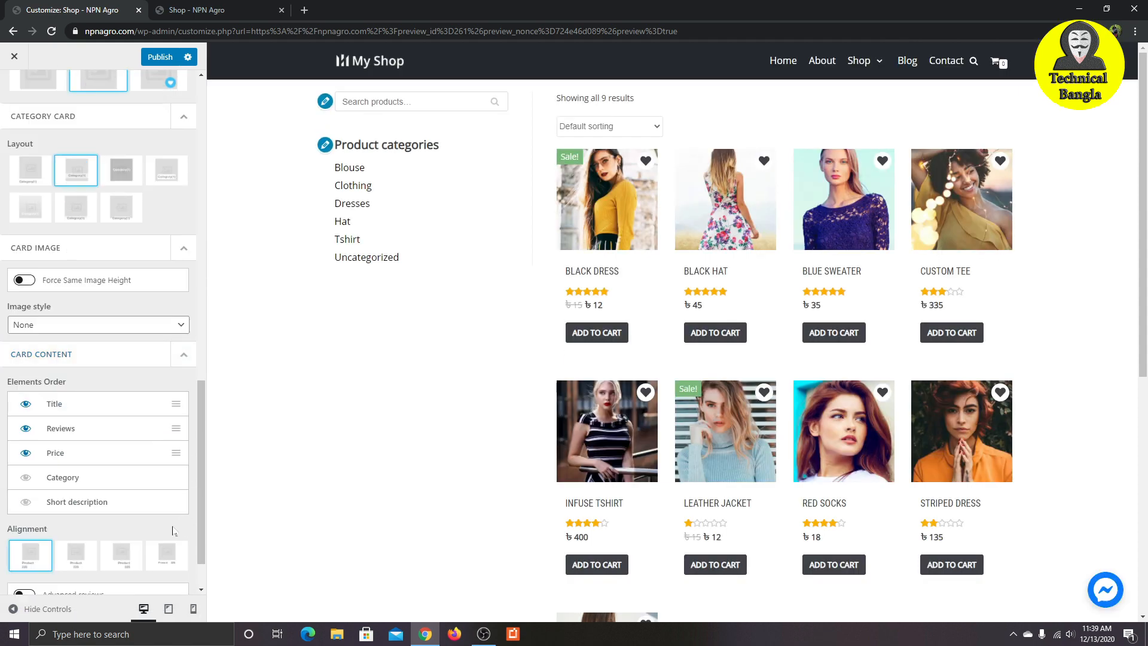
# Step: Restore the Category Card layout to the first style
pyautogui.scroll(3, 173, 530)
pyautogui.click(25, 349)
pyautogui.scroll(-4, 172, 495)
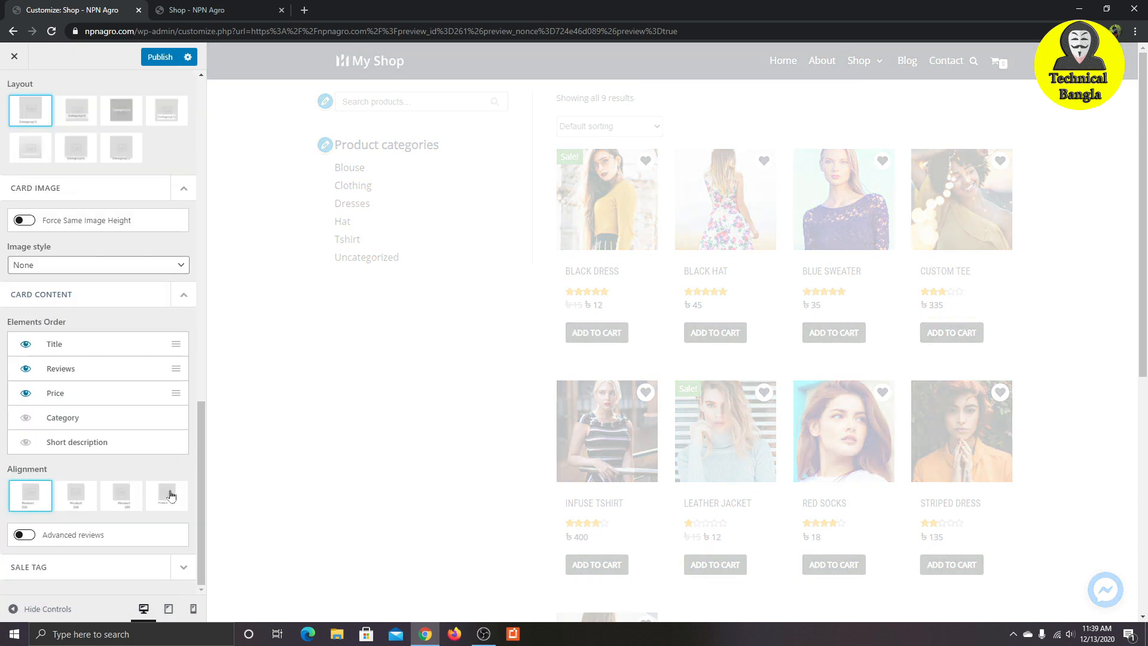
# Step: Show the Category element in the product card content, check the product grid, and hide the element again
pyautogui.click(25, 418)
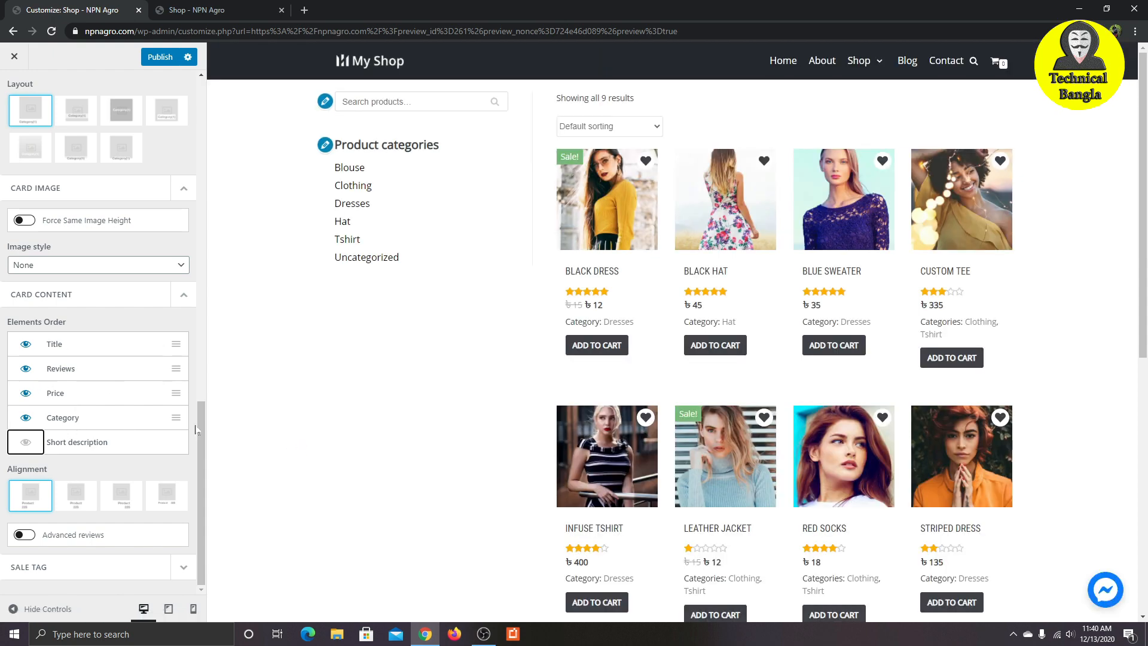
pyautogui.scroll(-1, 757, 314)
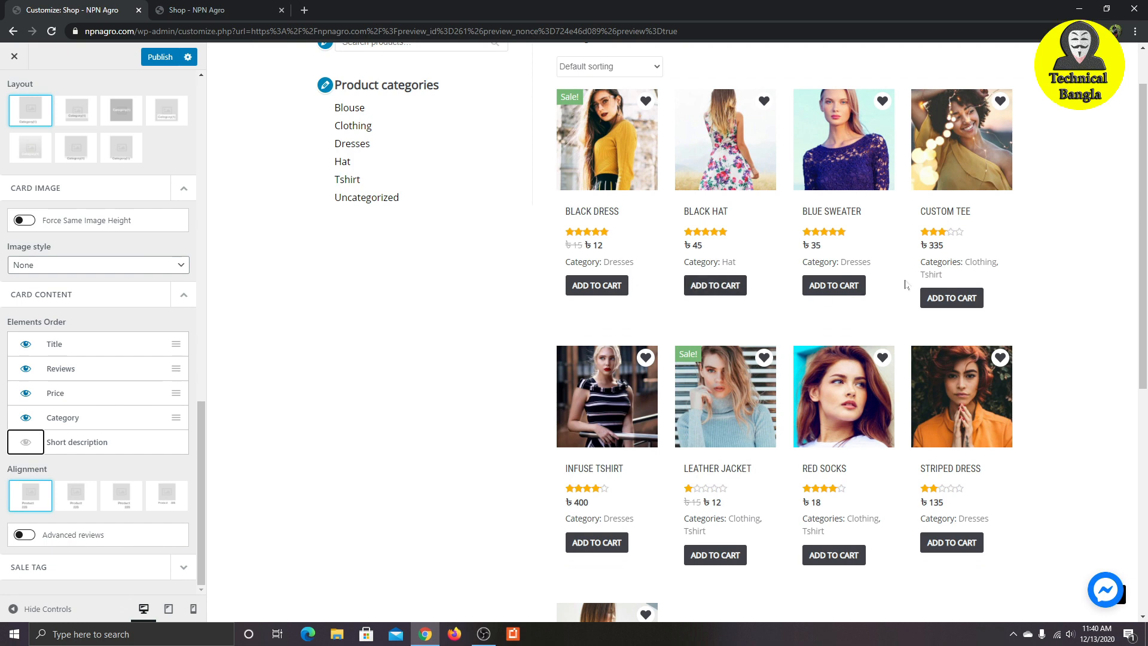
pyautogui.scroll(-2, 889, 287)
pyautogui.click(26, 418)
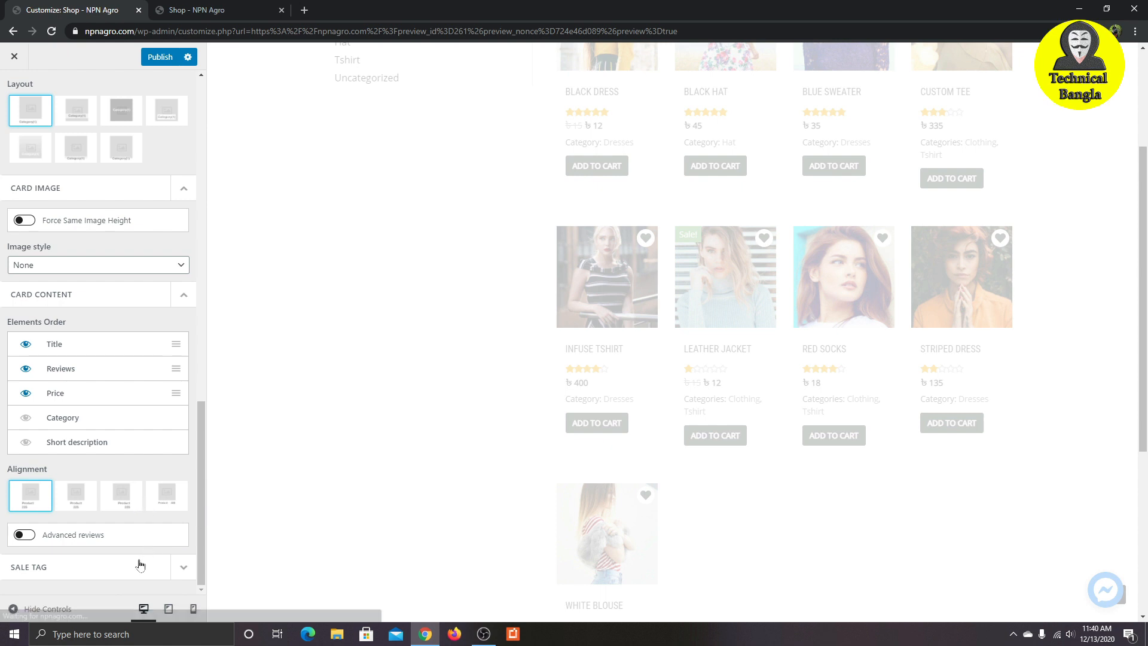
# Step: Expand the Sale Tag options and set its position to the style that extends outside the product image, keeping Left alignment
pyautogui.click(184, 565)
pyautogui.scroll(-5, 149, 550)
pyautogui.scroll(-1, 28, 462)
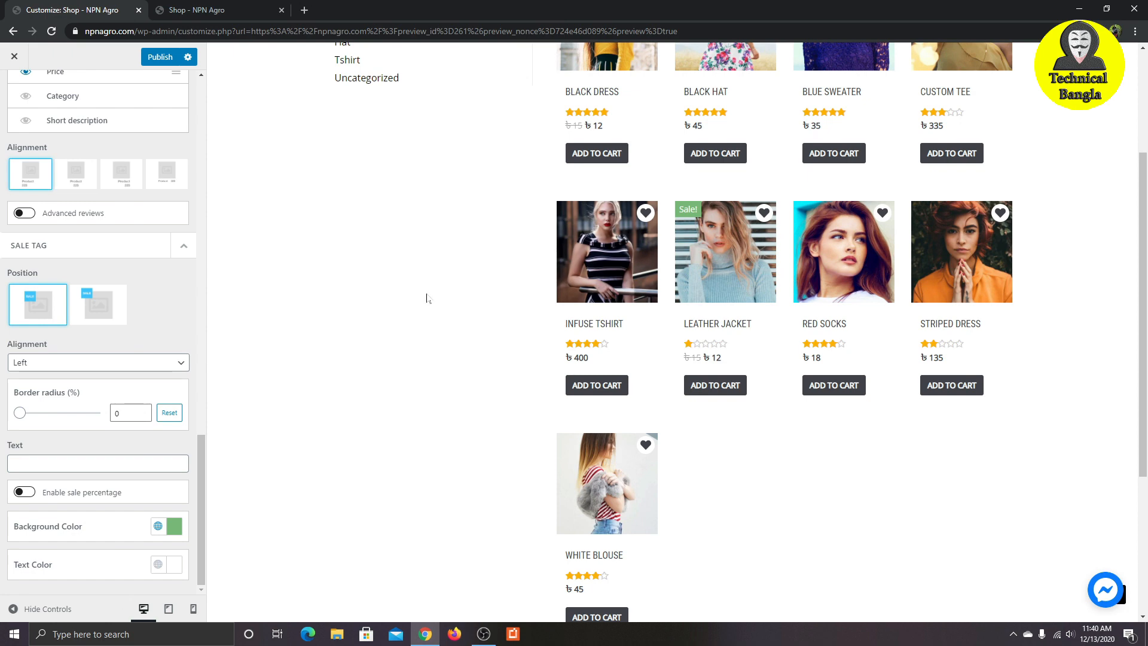
pyautogui.scroll(3, 448, 287)
pyautogui.click(115, 301)
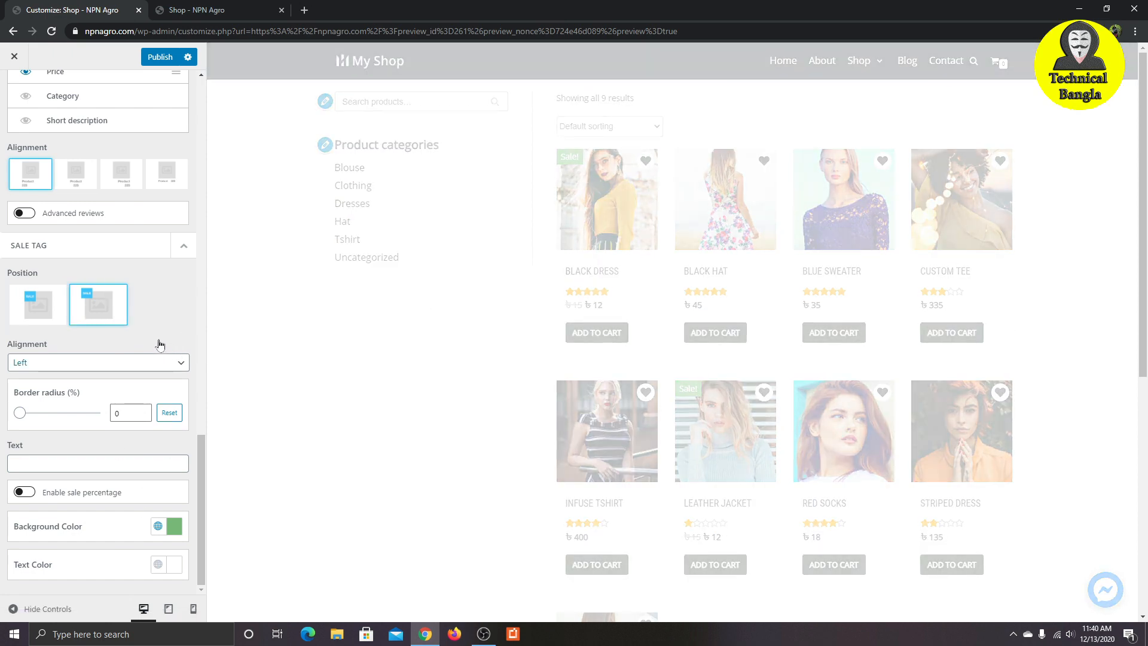
pyautogui.click(155, 357)
pyautogui.click(172, 322)
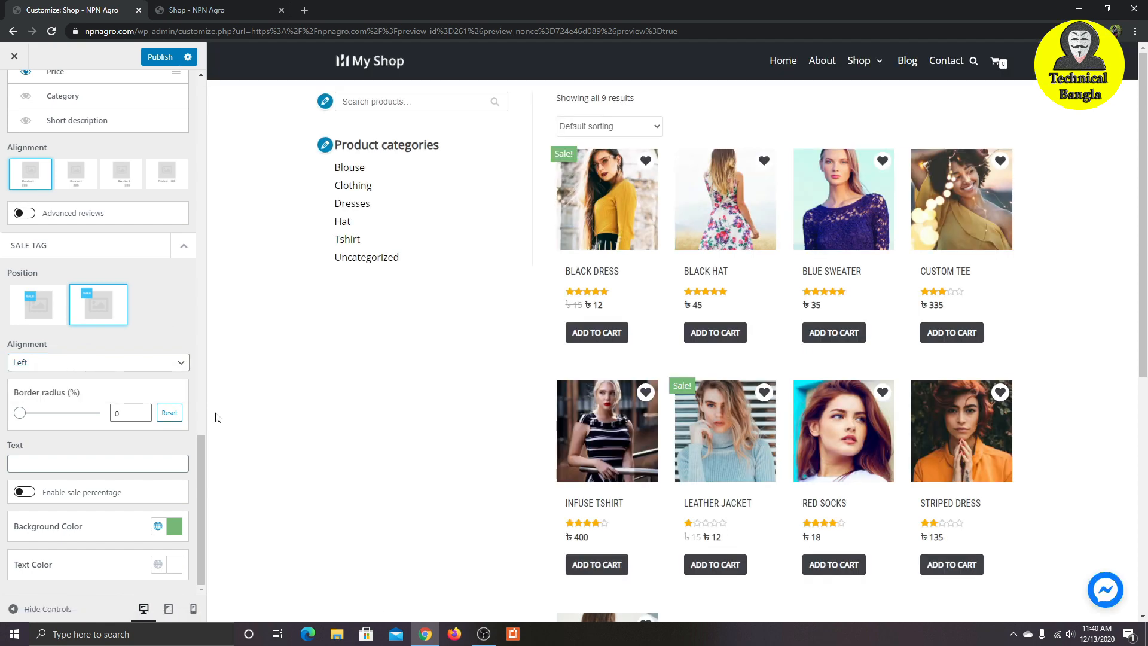
# Step: Publish the customizer changes and open the site's homepage in the separate shop tab
pyautogui.scroll(-2, 216, 417)
pyautogui.scroll(7, 174, 454)
pyautogui.scroll(2, 735, 324)
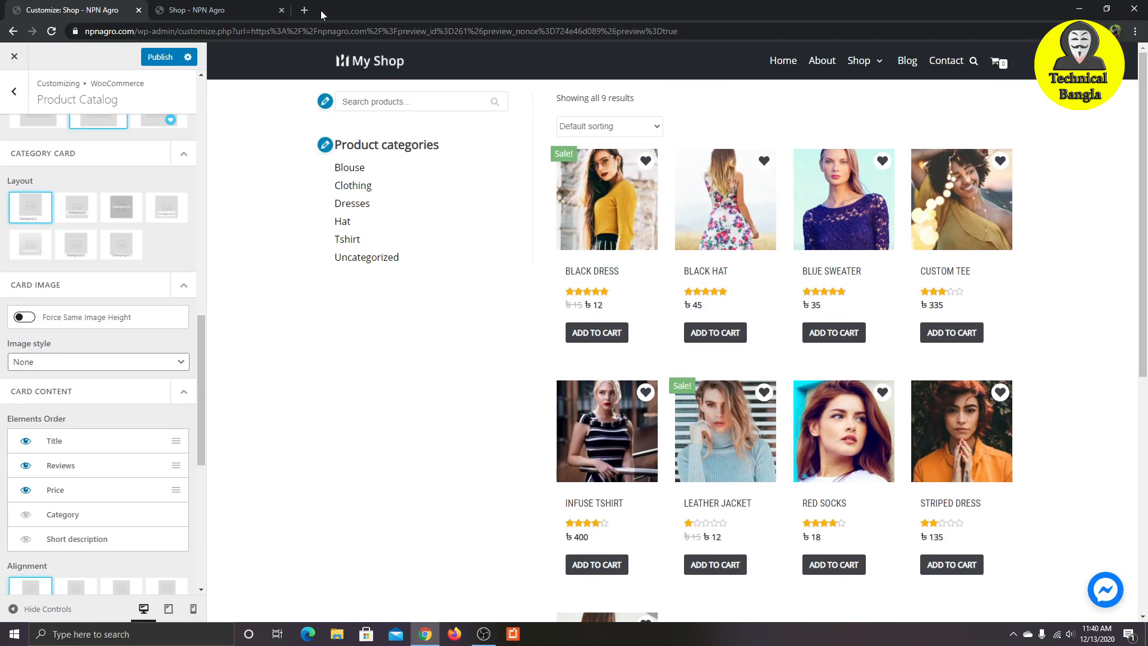
pyautogui.click(256, 10)
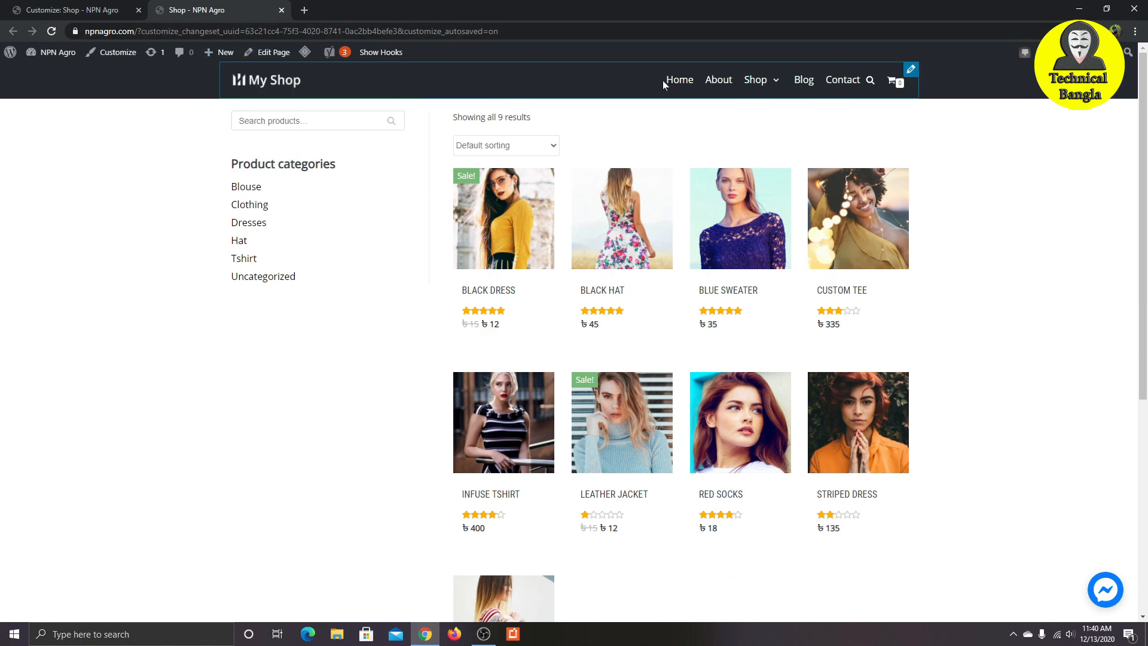
pyautogui.click(69, 10)
pyautogui.click(204, 8)
pyautogui.click(240, 79)
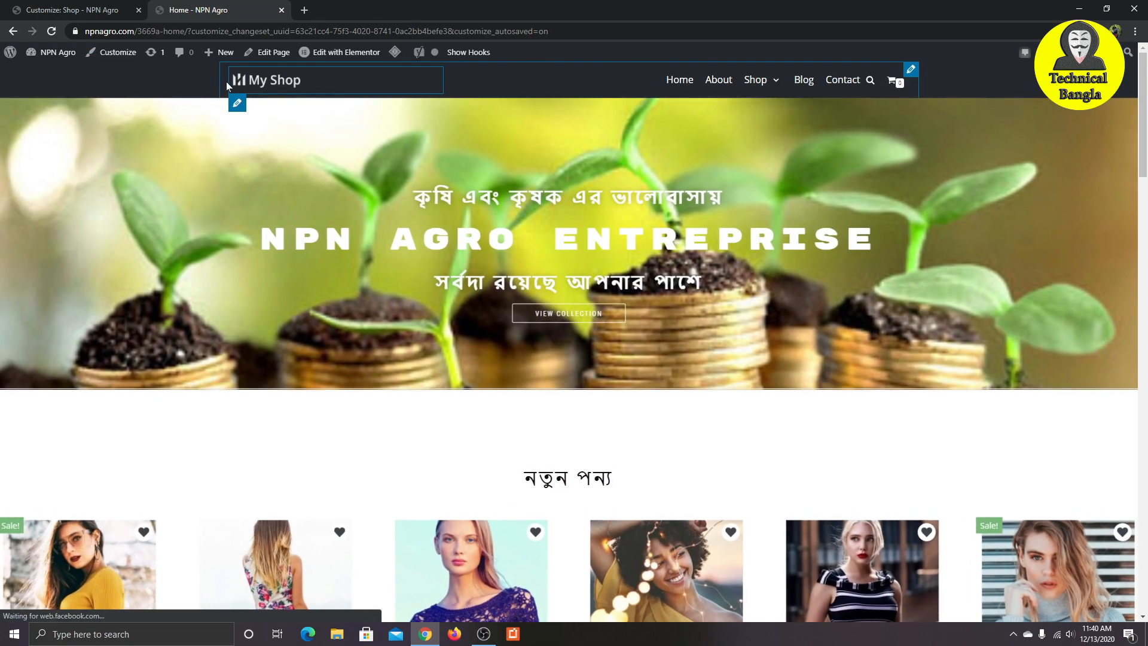
# Step: Look over the homepage's banner and product grid, and open and close the White Blouse quick view
pyautogui.scroll(-15, 305, 179)
pyautogui.scroll(15, 300, 281)
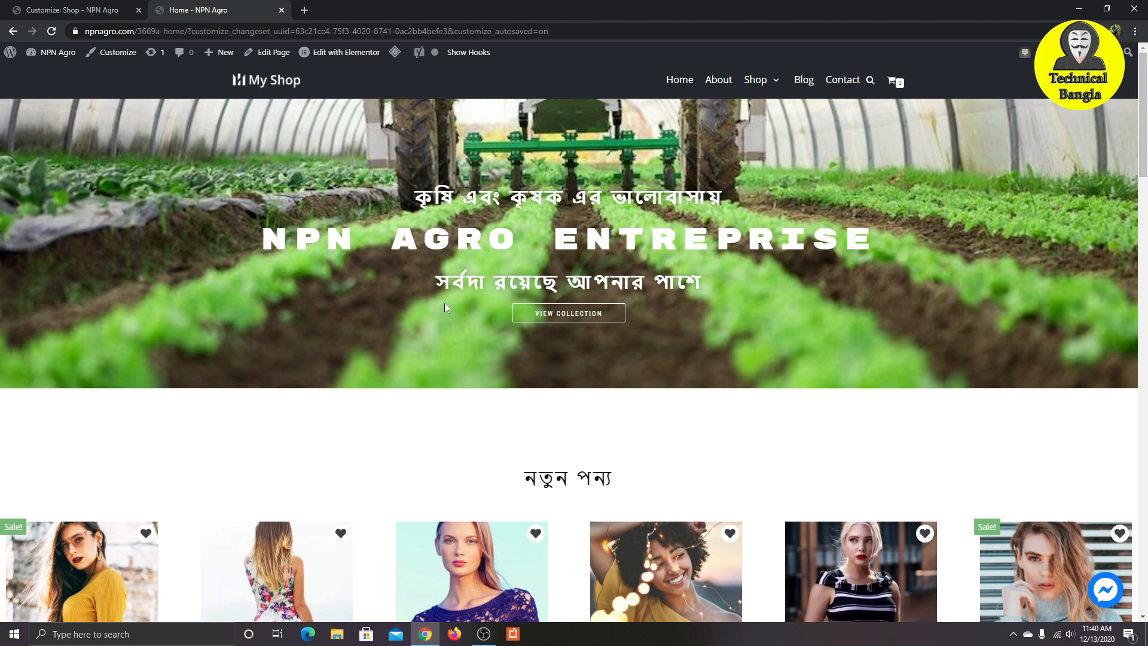
pyautogui.scroll(-2, 446, 306)
pyautogui.scroll(2, 429, 307)
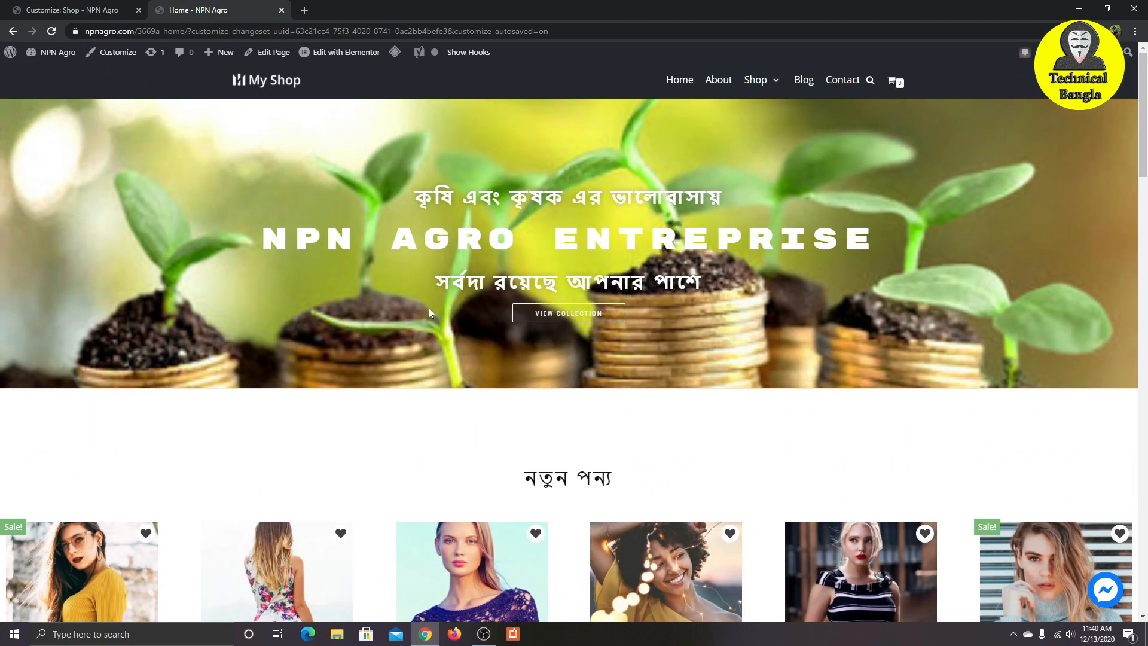
pyautogui.scroll(-12, 428, 309)
pyautogui.scroll(4, 474, 367)
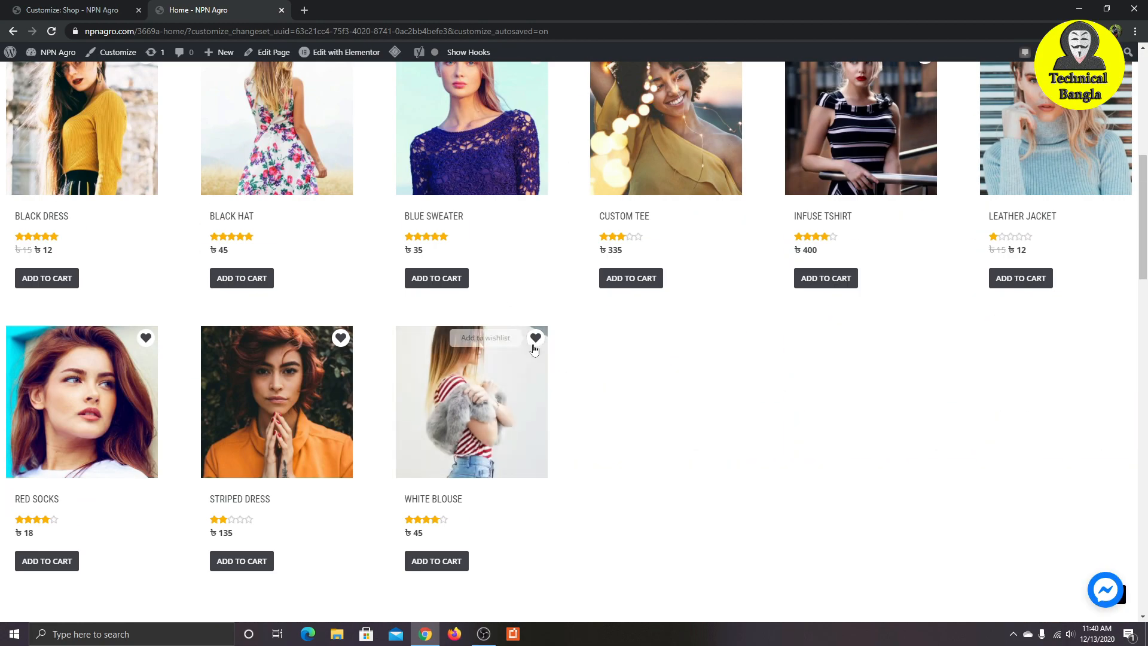
pyautogui.click(467, 469)
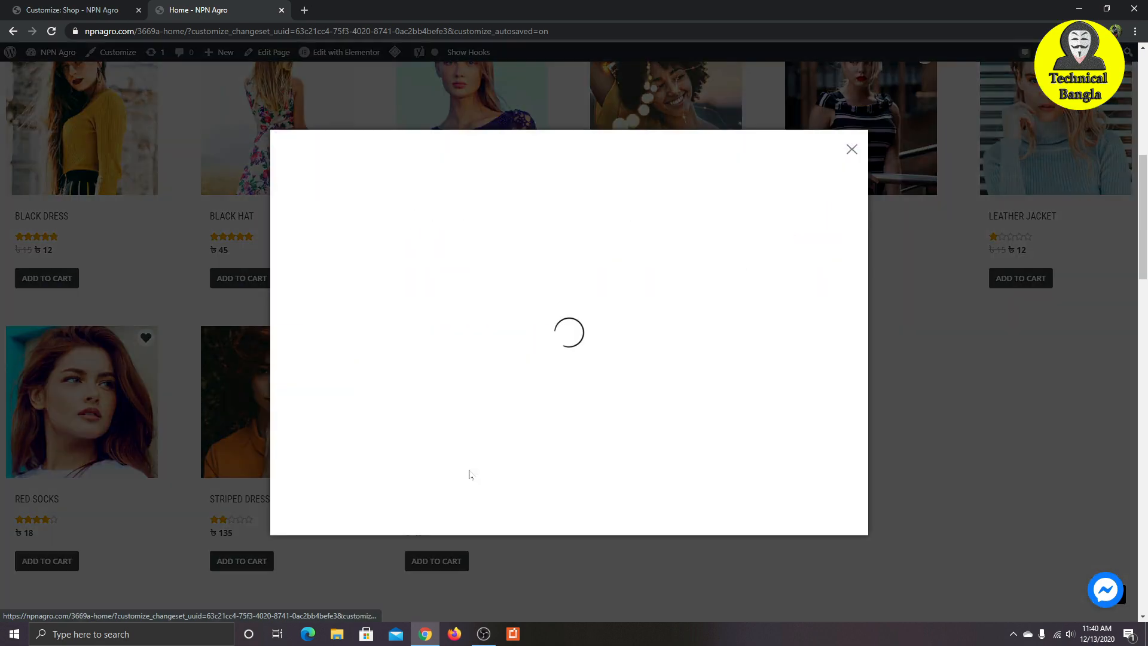
pyautogui.click(63, 318)
# Step: Add the Blue Sweater to the cart, check the mini cart in the header, and return to the customizer tab
pyautogui.click(431, 283)
pyautogui.scroll(8, 589, 282)
pyautogui.moveTo(899, 86)
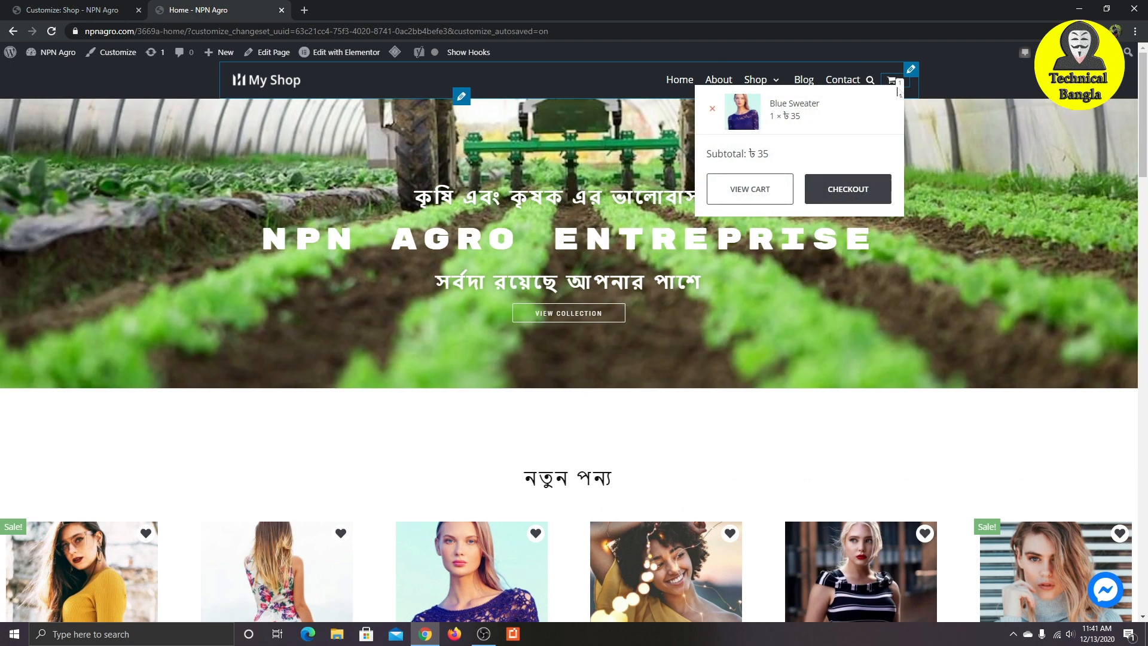
pyautogui.scroll(-9, 614, 239)
pyautogui.click(111, 7)
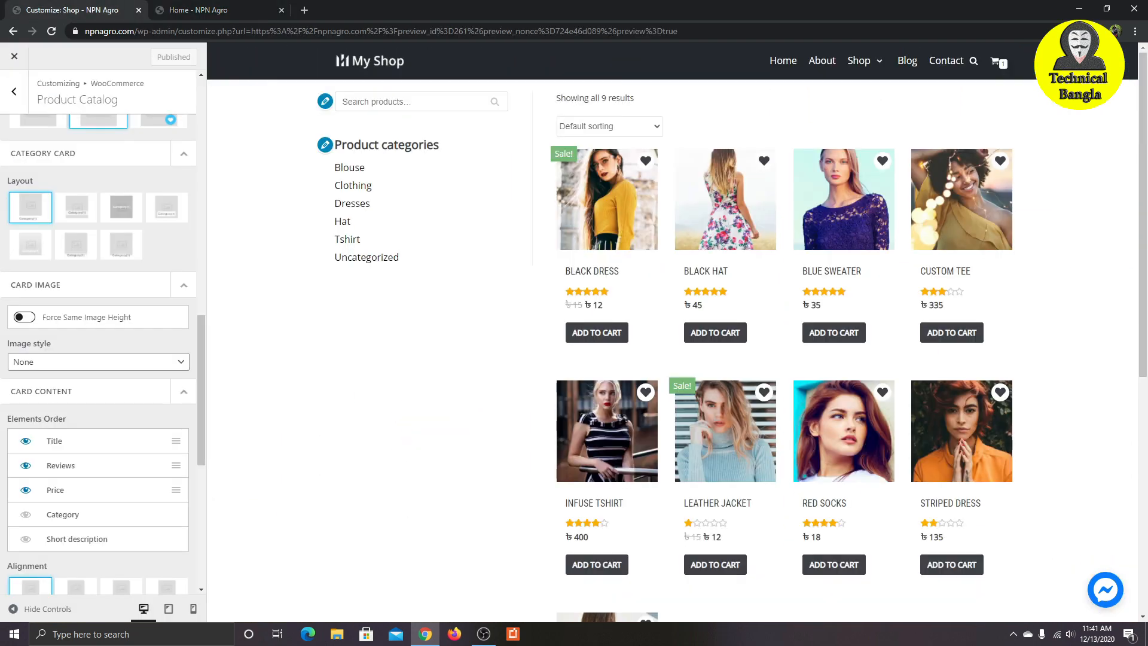
# Step: Leave the Product Catalog options, glance into Store Notice, and open the WooCommerce Checkout options
pyautogui.scroll(12, 190, 284)
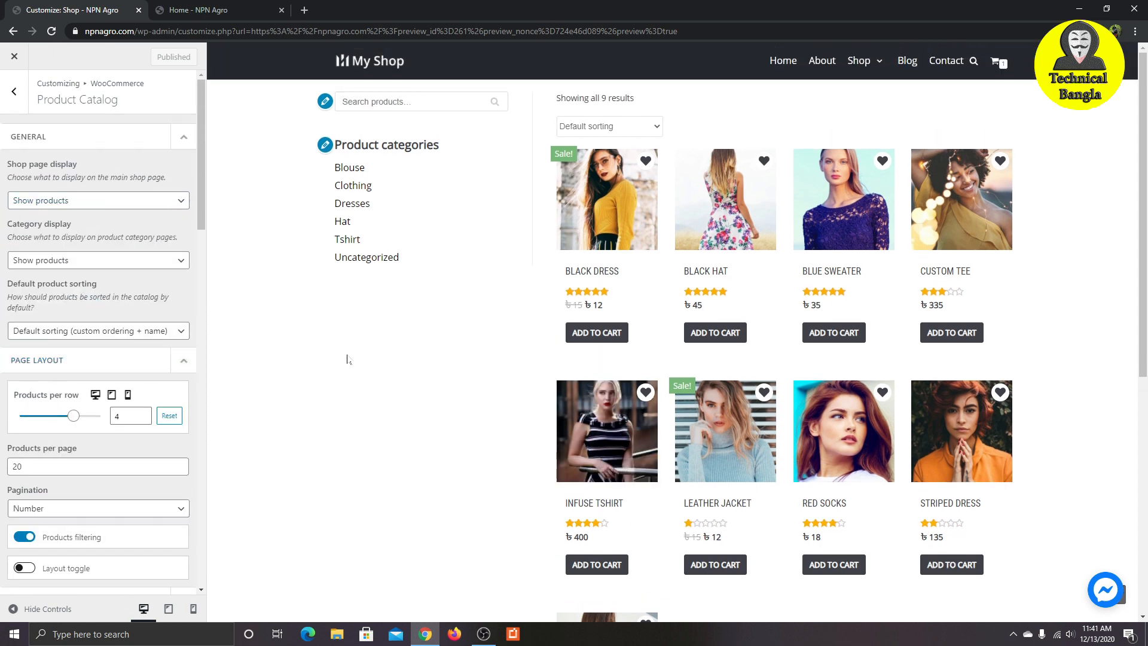
pyautogui.click(17, 100)
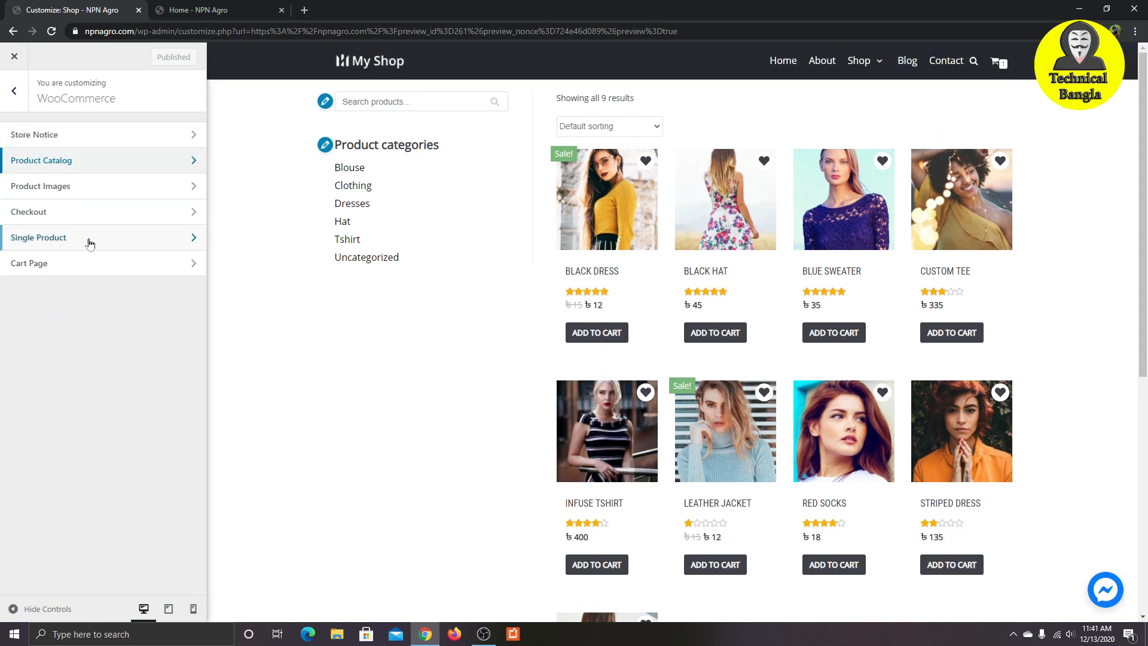
pyautogui.click(146, 133)
pyautogui.click(13, 89)
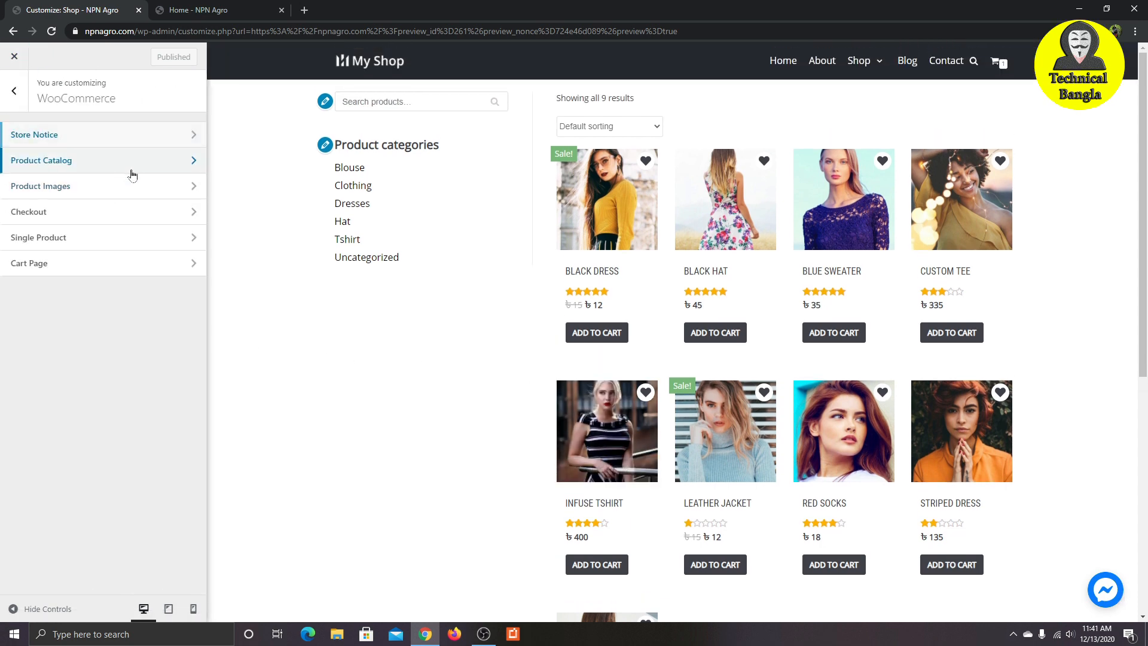
pyautogui.click(122, 168)
pyautogui.click(13, 92)
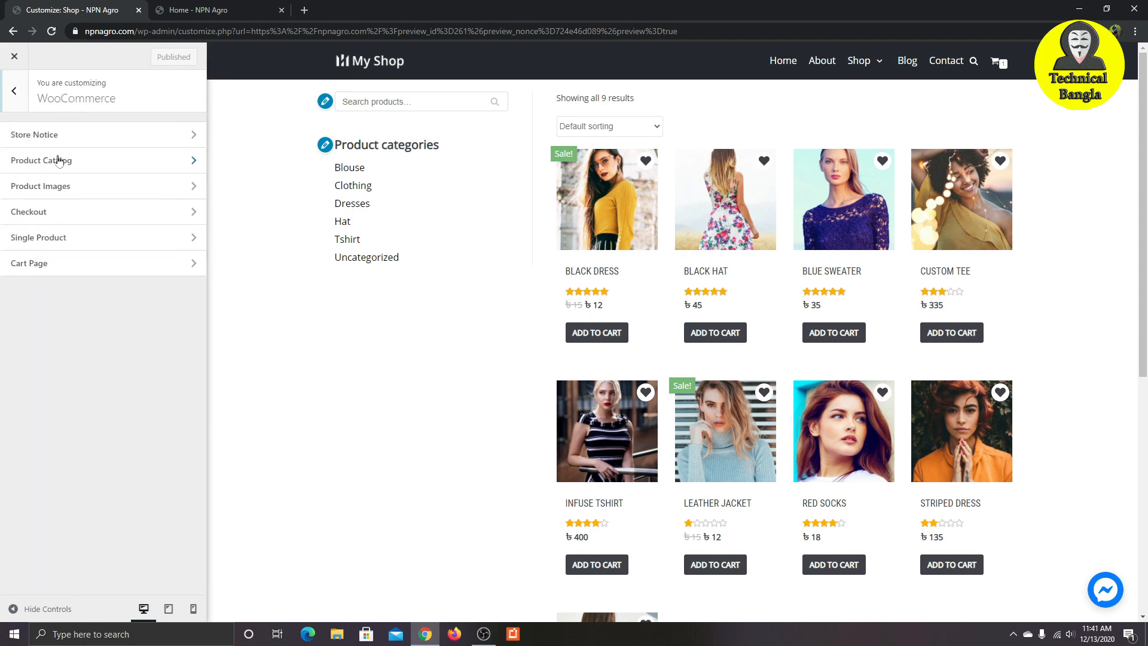
pyautogui.click(124, 214)
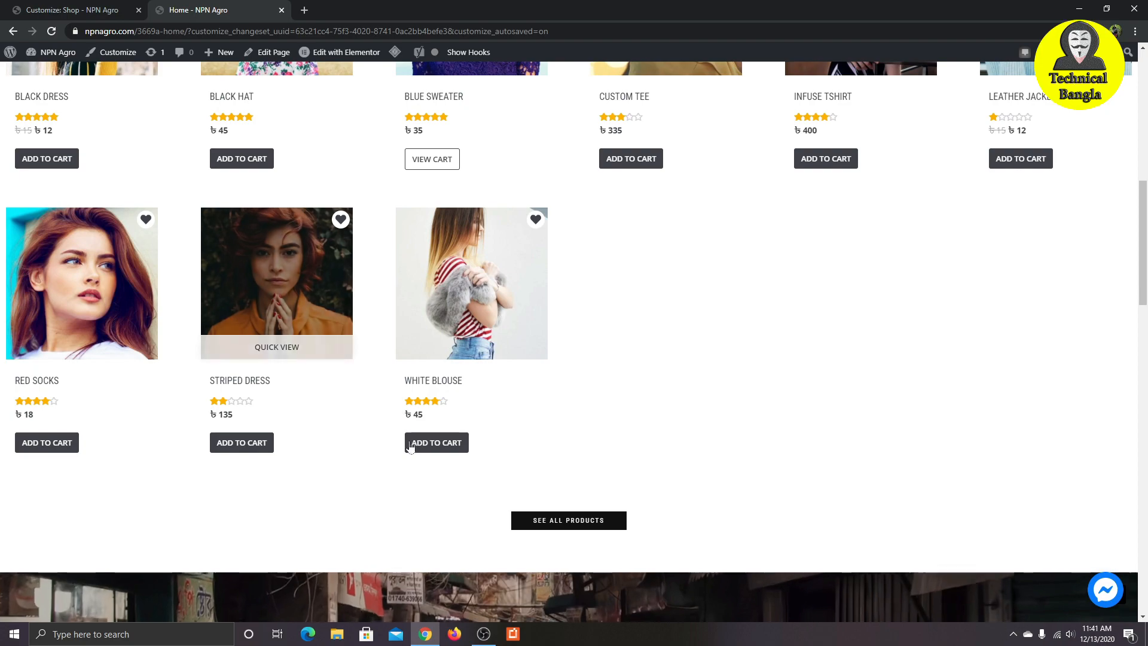
# Step: In the shop tab, open the checkout page from the header mini cart, and return to the customizer tab
pyautogui.click(435, 441)
pyautogui.scroll(7, 743, 447)
pyautogui.scroll(3, 743, 447)
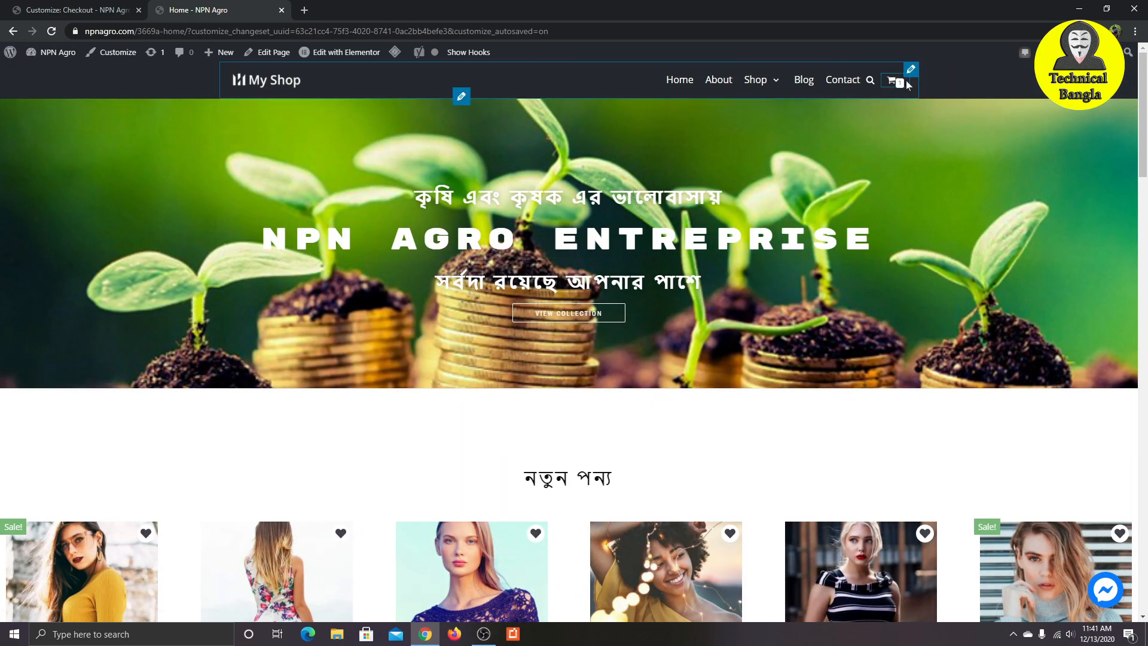
pyautogui.moveTo(891, 79)
pyautogui.click(838, 242)
pyautogui.click(66, 8)
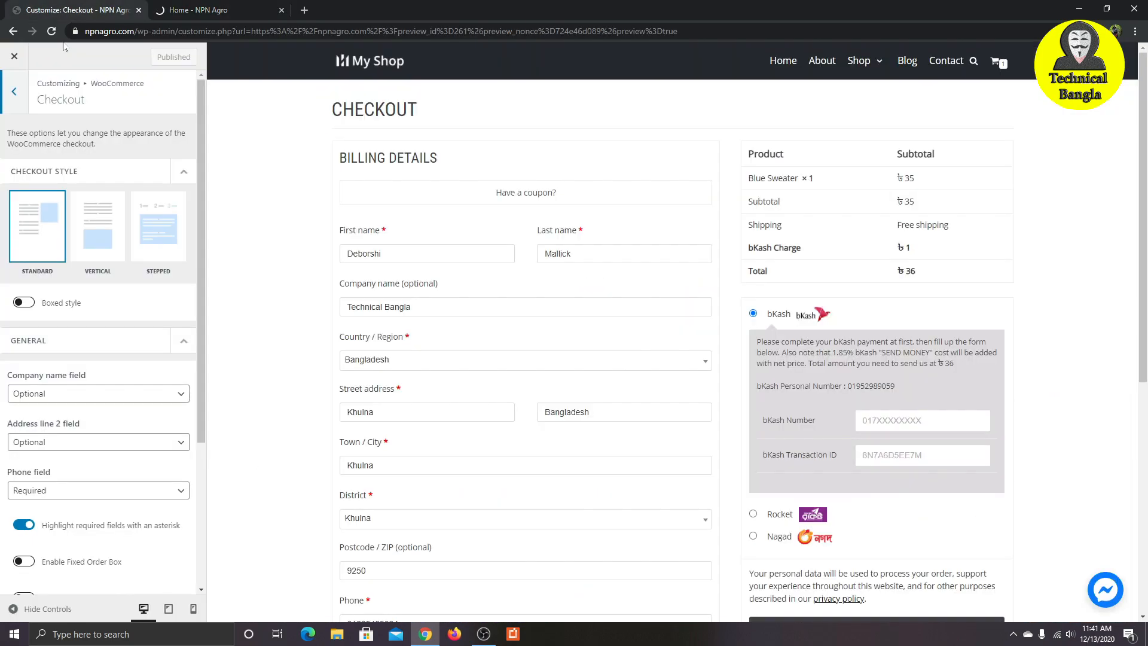
# Step: Look over the Standard checkout page in the preview and set the checkout style to Stepped
pyautogui.scroll(-7, 873, 289)
pyautogui.scroll(6, 563, 328)
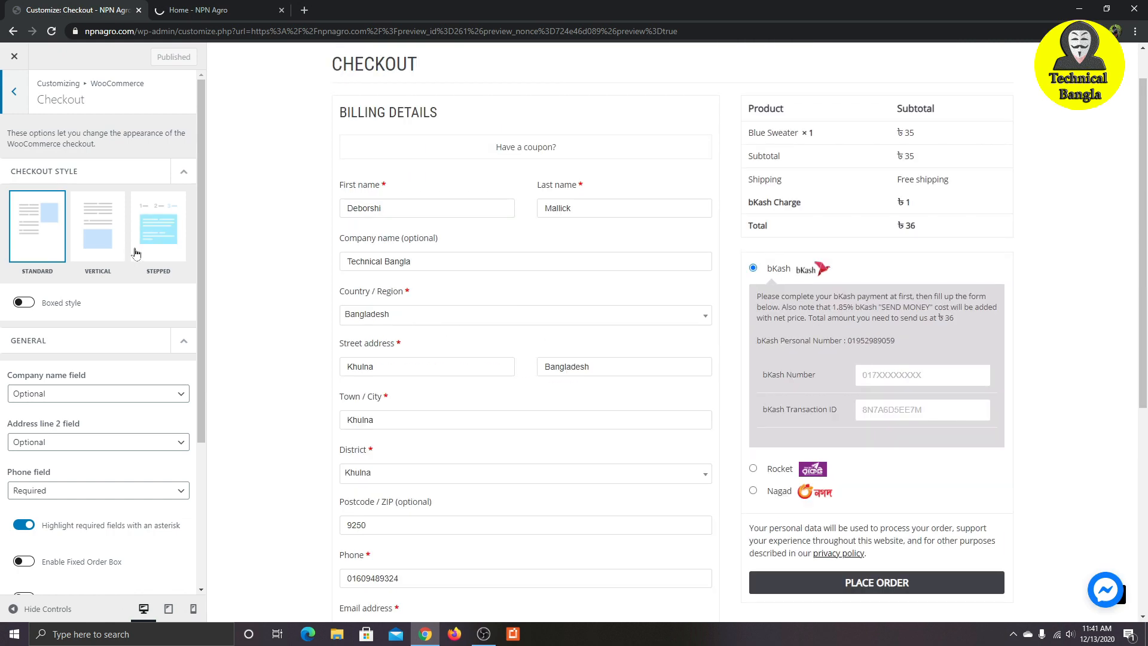
pyautogui.click(135, 249)
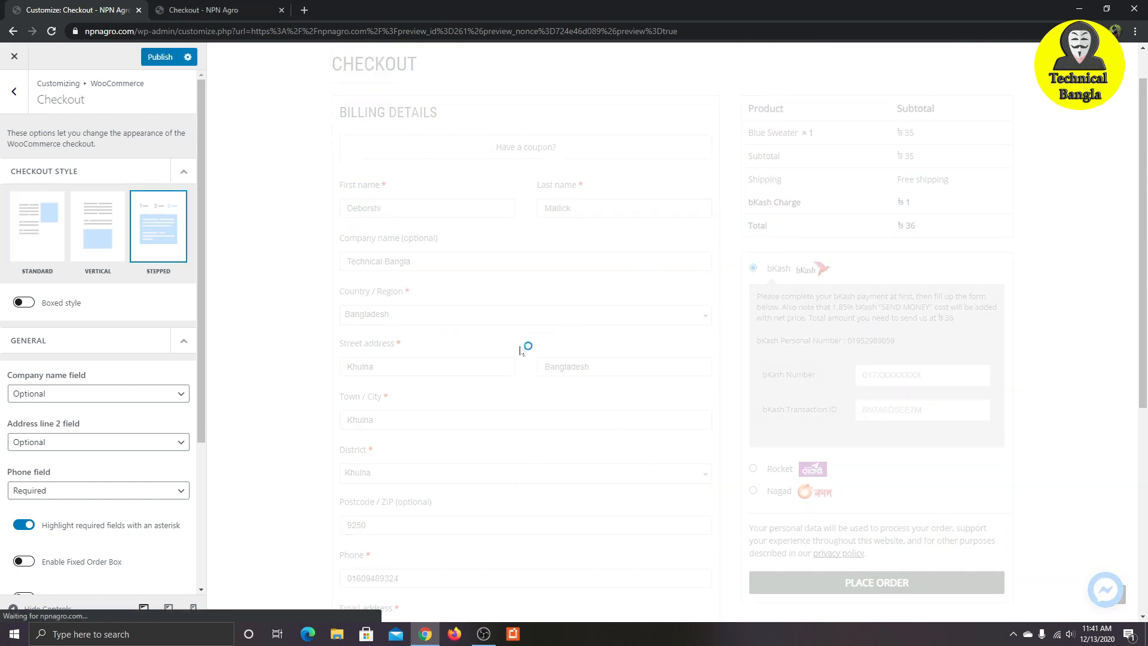
pyautogui.scroll(-8, 366, 264)
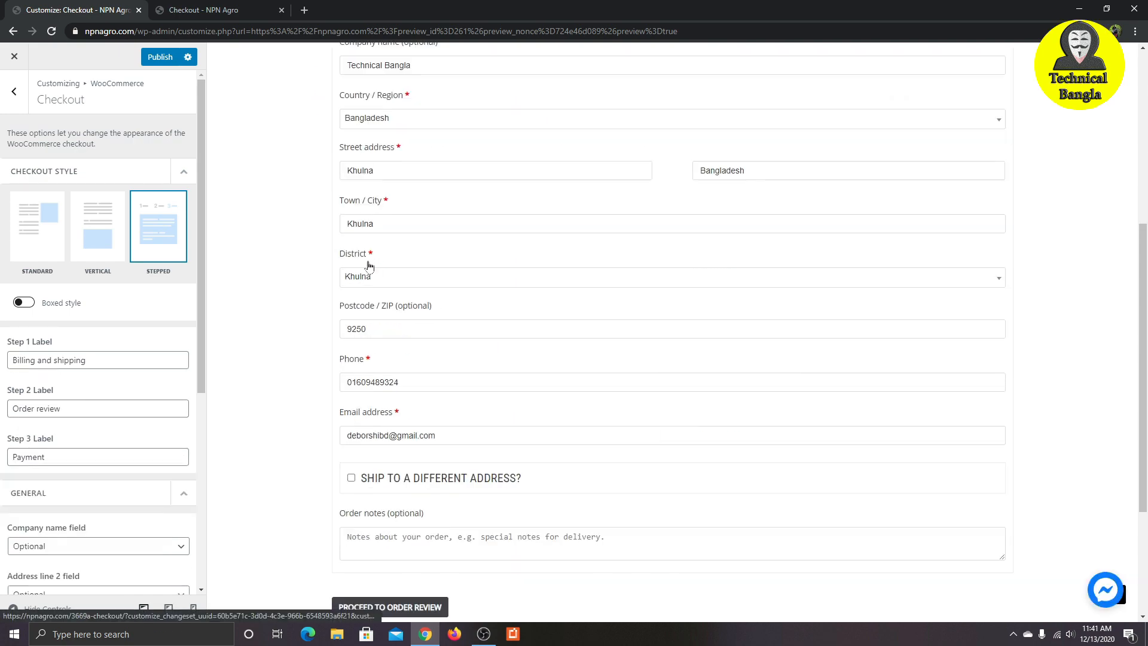
pyautogui.scroll(9, 365, 269)
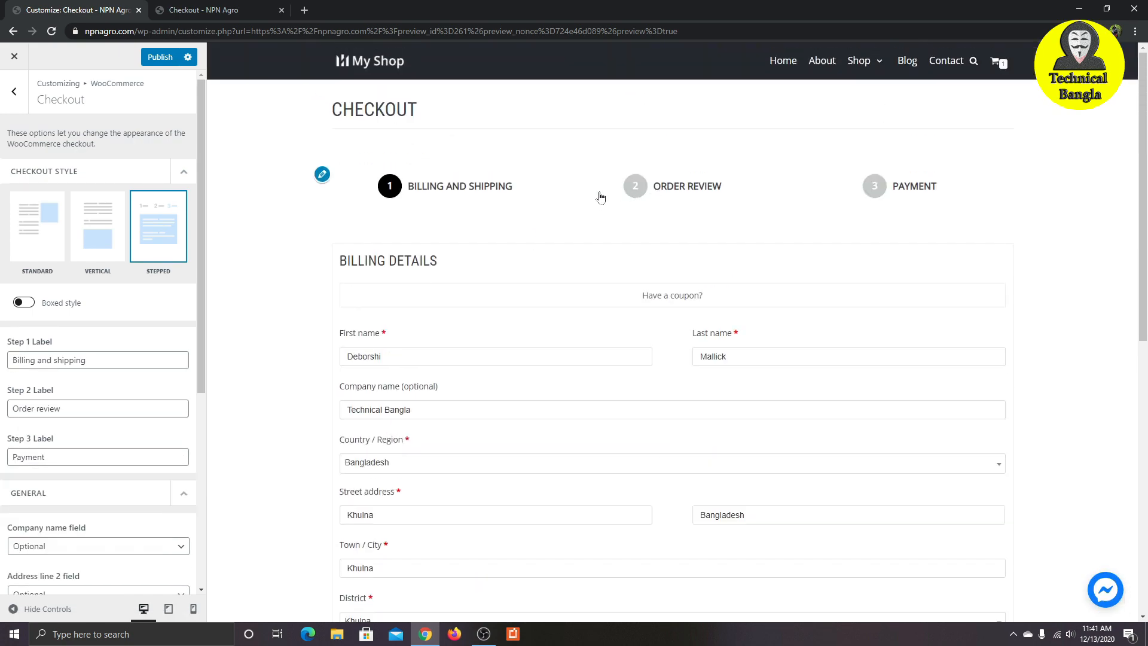
# Step: Walk through the stepped checkout's billing, order review and payment steps in the preview
pyautogui.scroll(-8, 601, 198)
pyautogui.scroll(8, 473, 341)
pyautogui.scroll(-8, 422, 214)
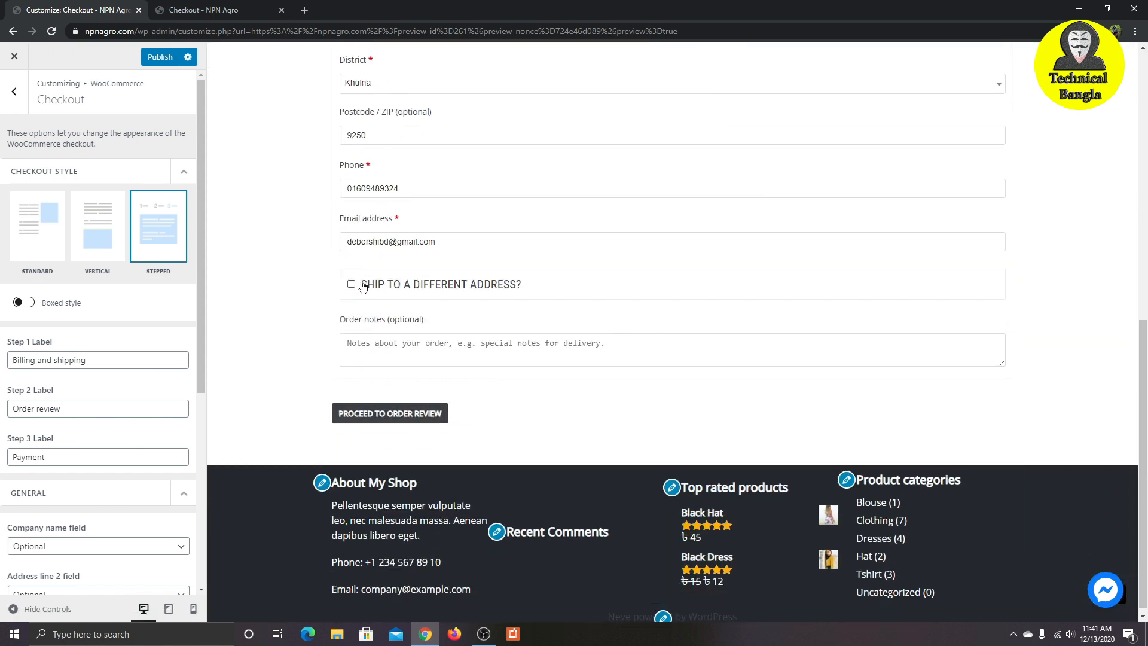
pyautogui.click(417, 420)
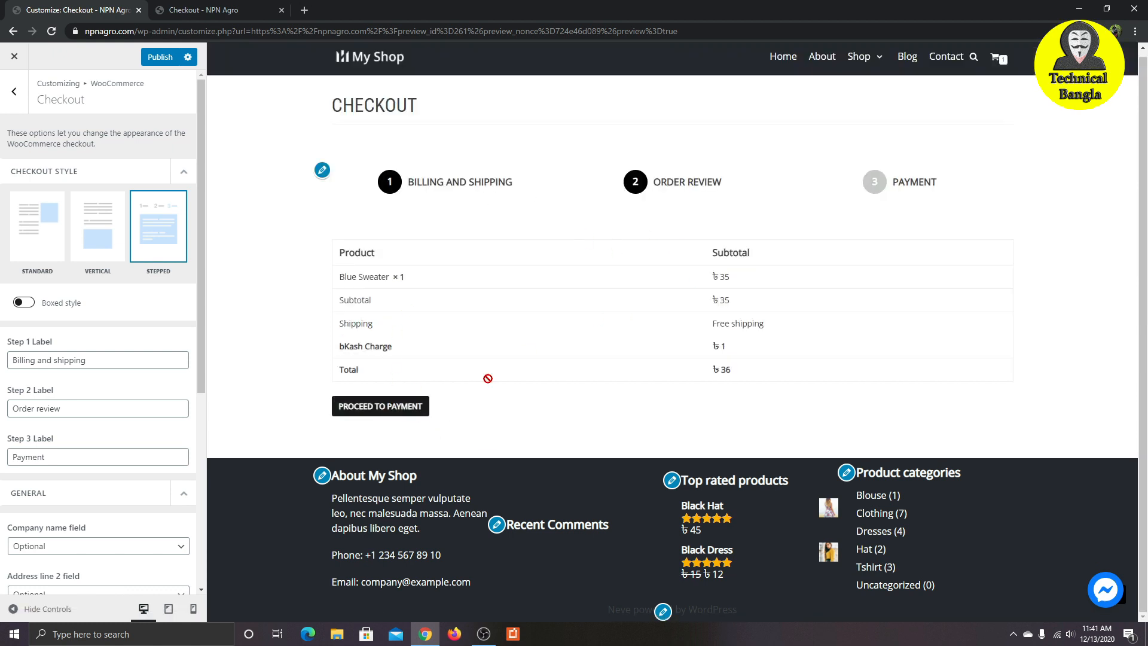
pyautogui.click(381, 406)
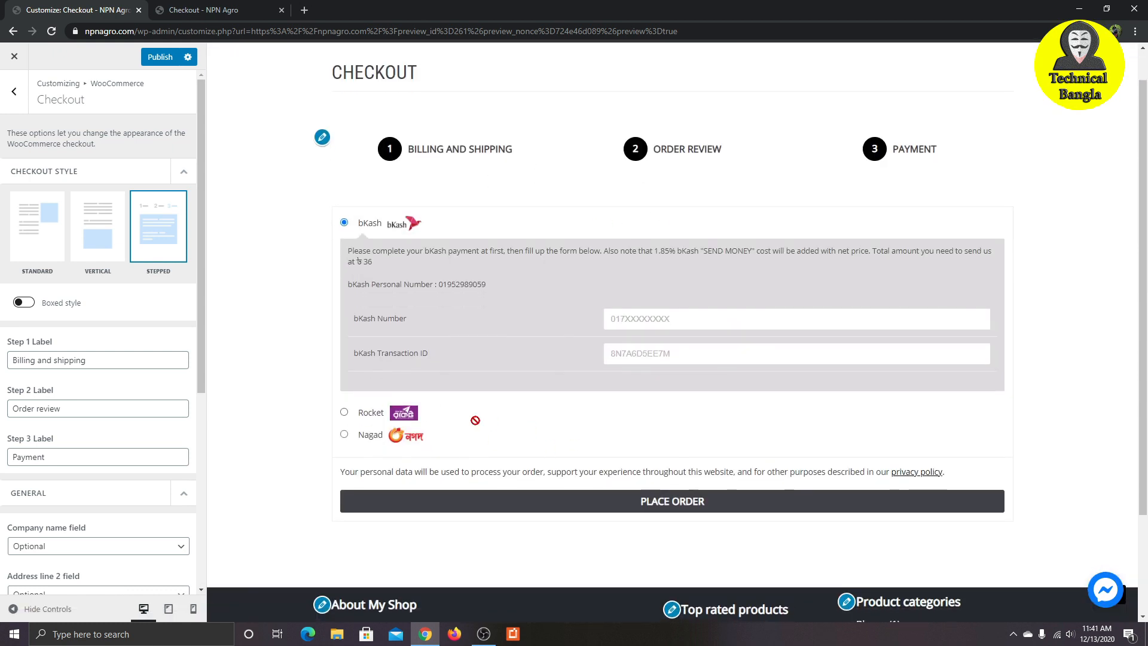
pyautogui.click(462, 150)
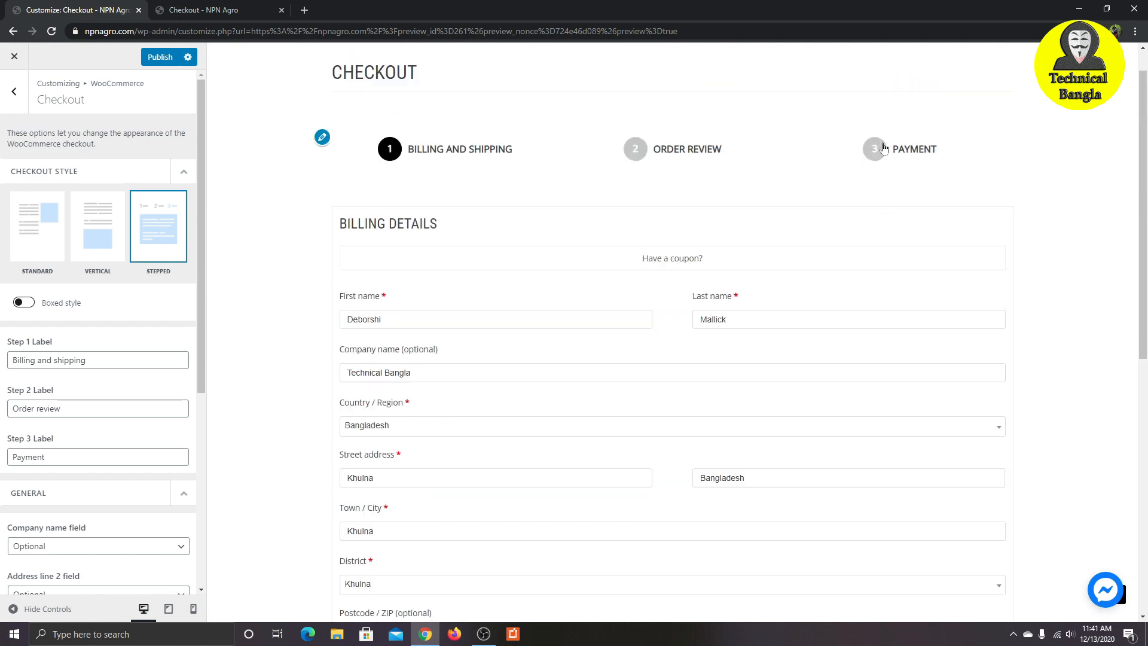
pyautogui.click(884, 148)
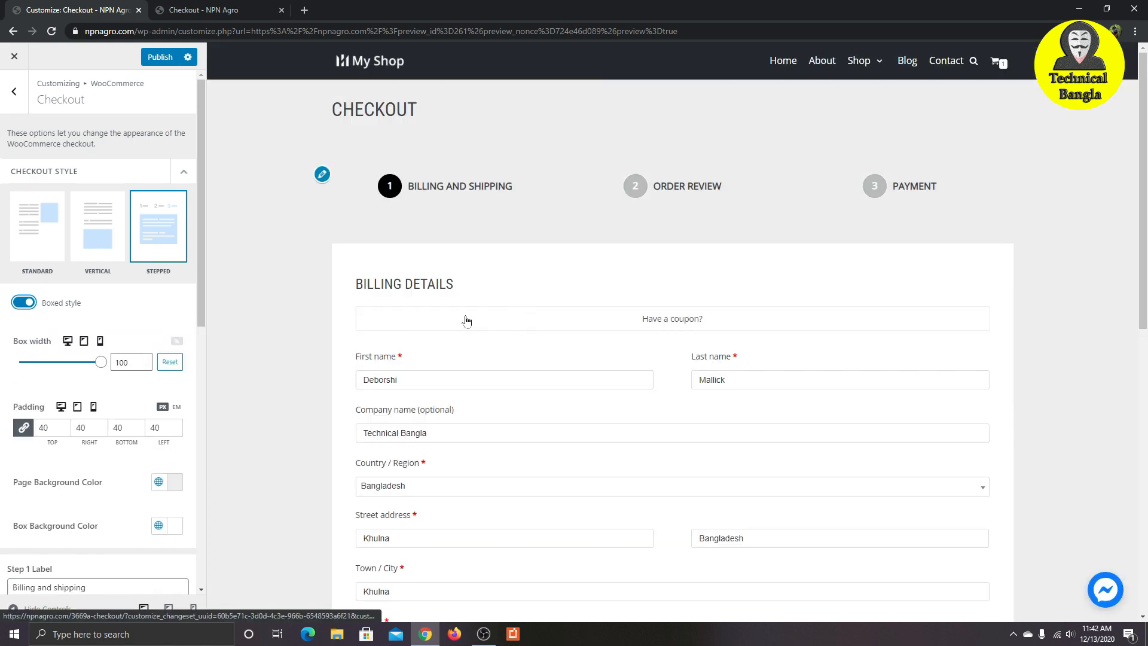
# Step: Examine the boxed checkout layout on the billing, order review and payment steps
pyautogui.scroll(-10, 521, 323)
pyautogui.scroll(10, 970, 373)
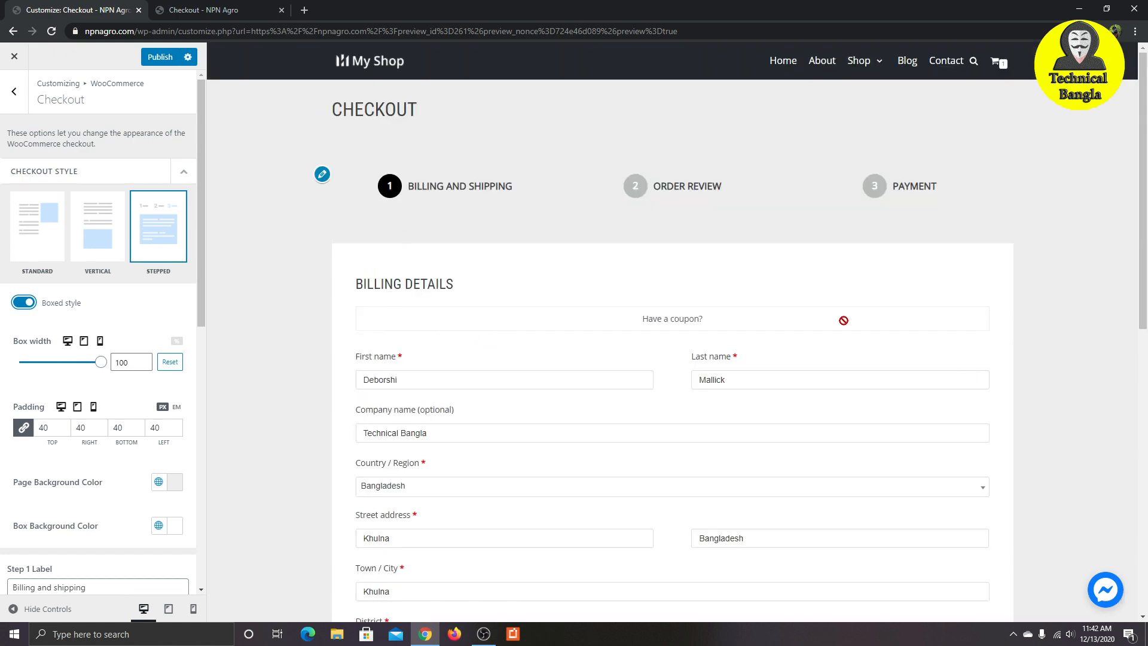
pyautogui.click(649, 183)
pyautogui.click(874, 186)
pyautogui.scroll(-4, 469, 269)
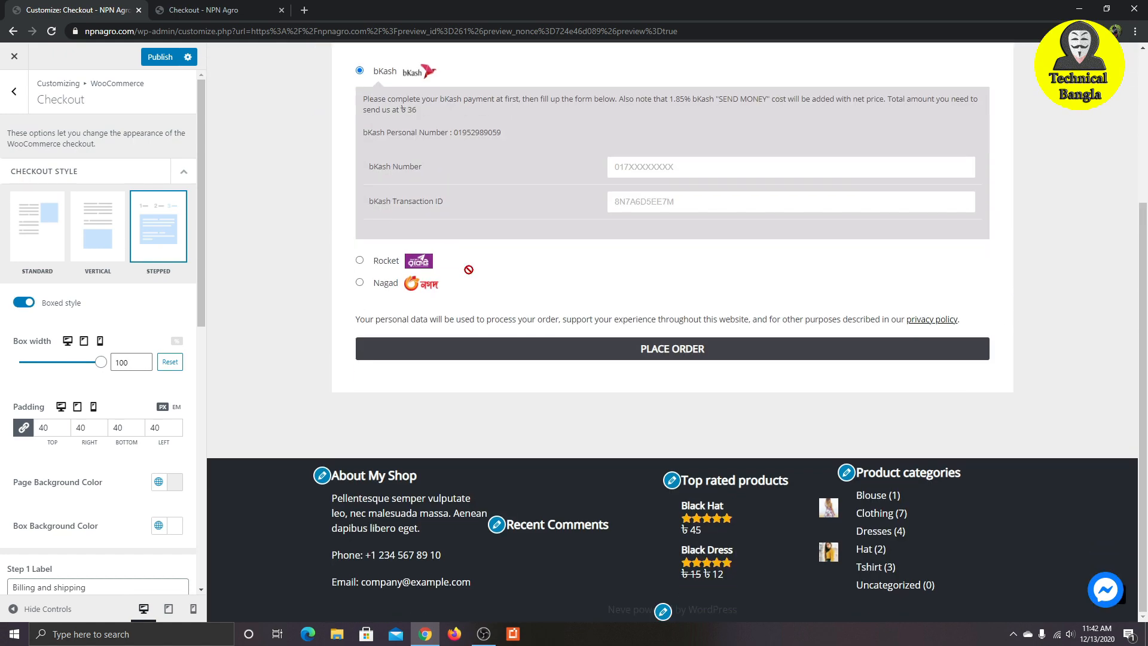
pyautogui.scroll(-1, 204, 363)
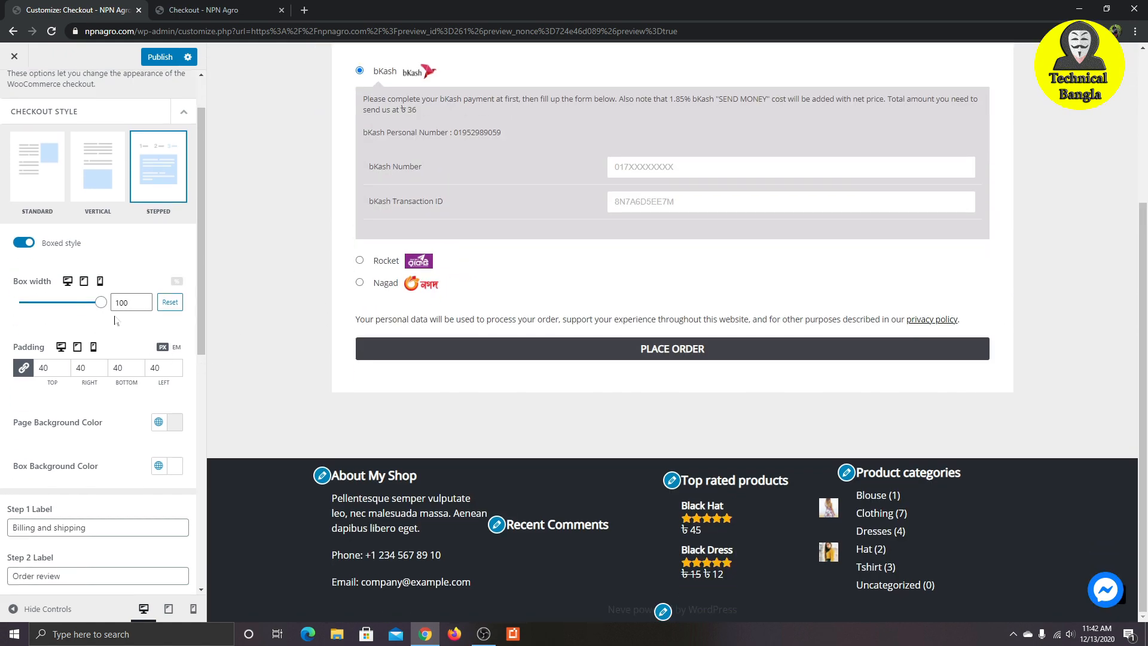
# Step: Switch the preview to mobile size and examine the billing, order review and payment steps of the checkout there
pyautogui.click(193, 608)
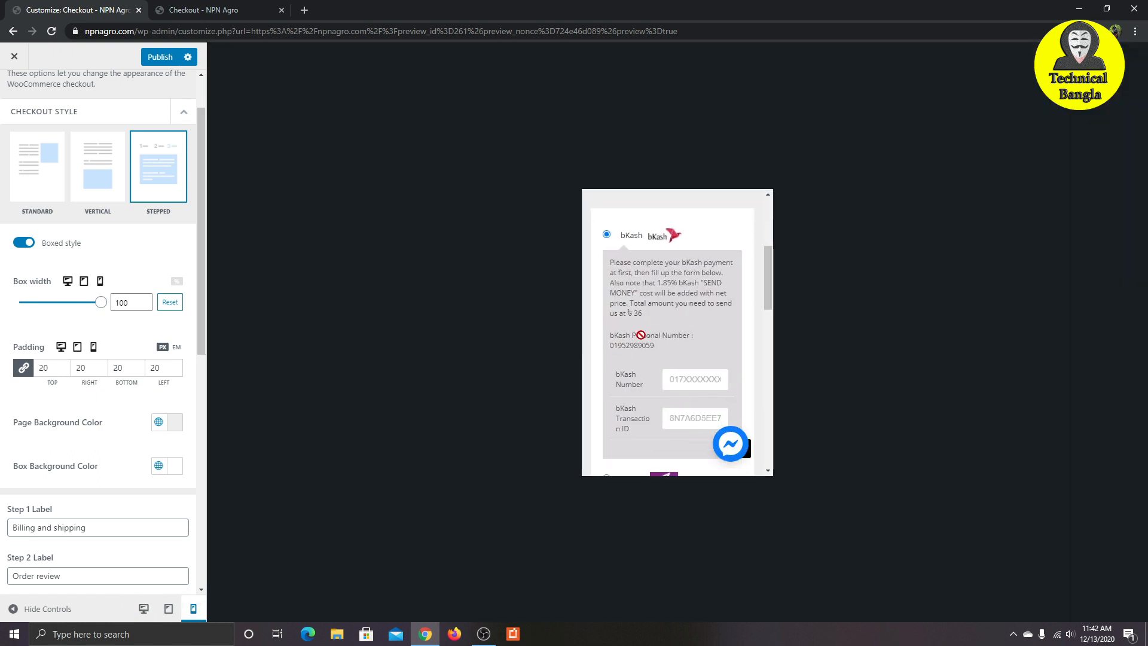
pyautogui.click(601, 304)
pyautogui.scroll(-10, 599, 329)
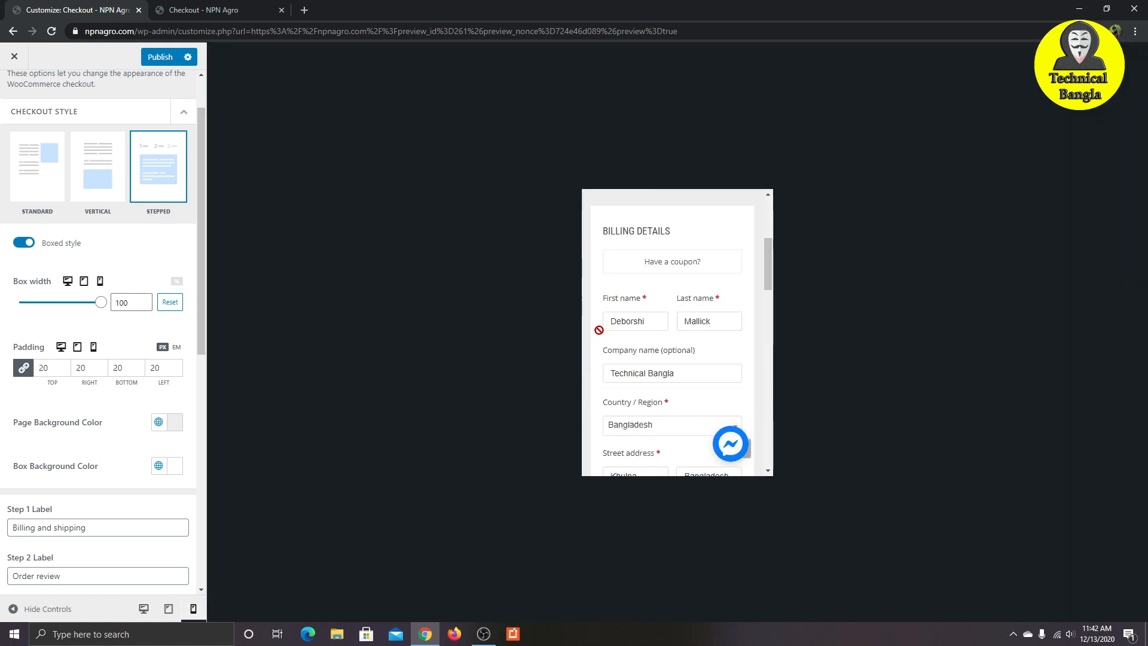
pyautogui.scroll(7, 599, 331)
pyautogui.scroll(3, 606, 311)
pyautogui.click(604, 350)
pyautogui.scroll(-6, 637, 359)
pyautogui.scroll(6, 639, 361)
pyautogui.scroll(-8, 663, 373)
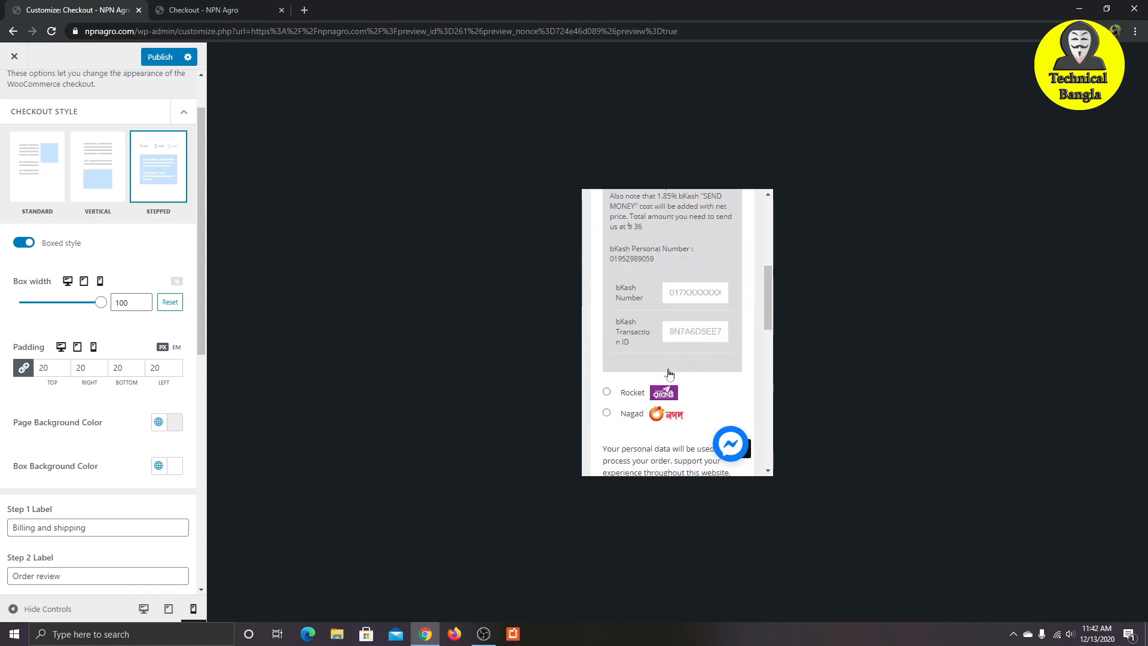
pyautogui.scroll(8, 664, 379)
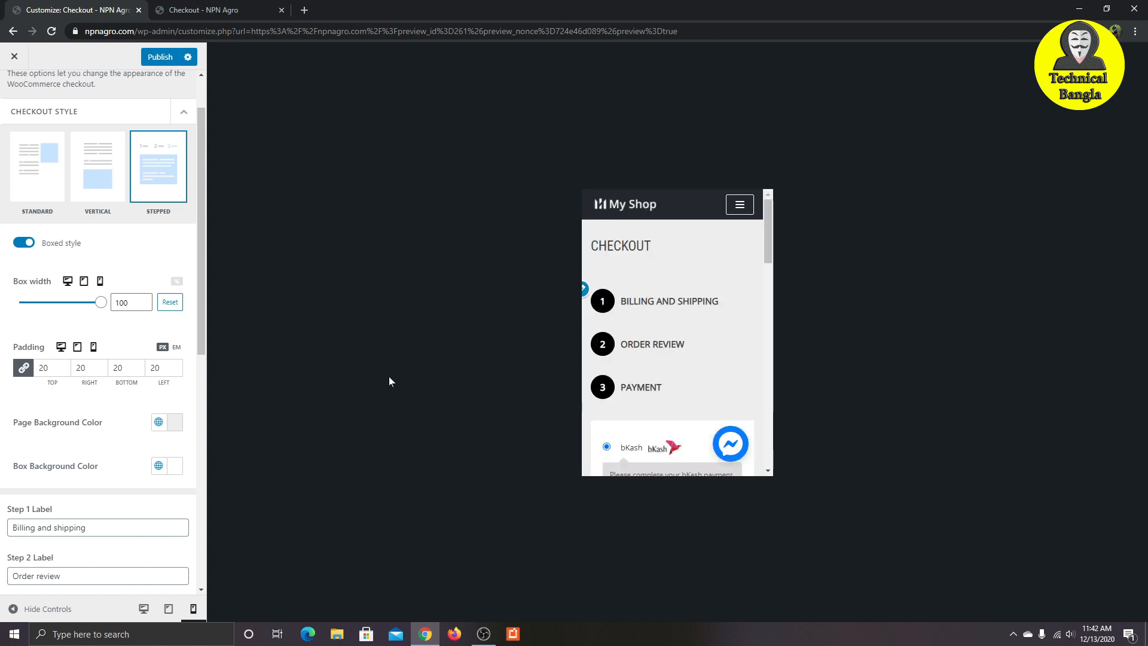
# Step: Return to the desktop preview, look through the remaining checkout options, and go back to the billing and shipping step
pyautogui.click(145, 608)
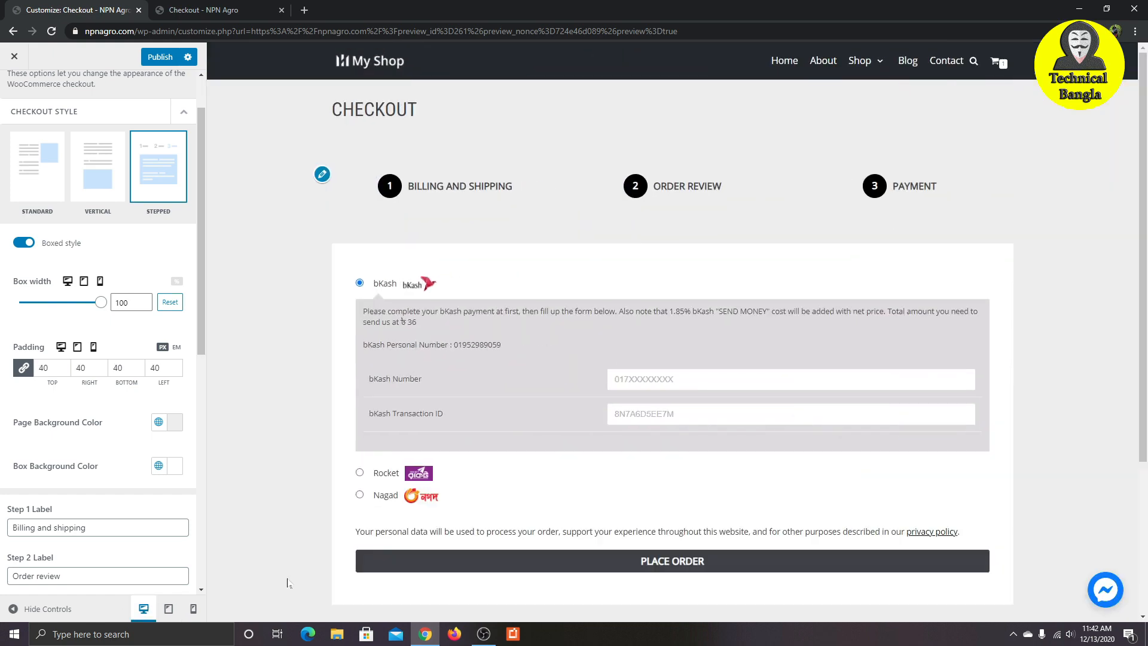
pyautogui.scroll(-4, 162, 400)
pyautogui.scroll(5, 164, 412)
pyautogui.scroll(-6, 163, 430)
pyautogui.scroll(1, 163, 432)
pyautogui.scroll(-1, 163, 435)
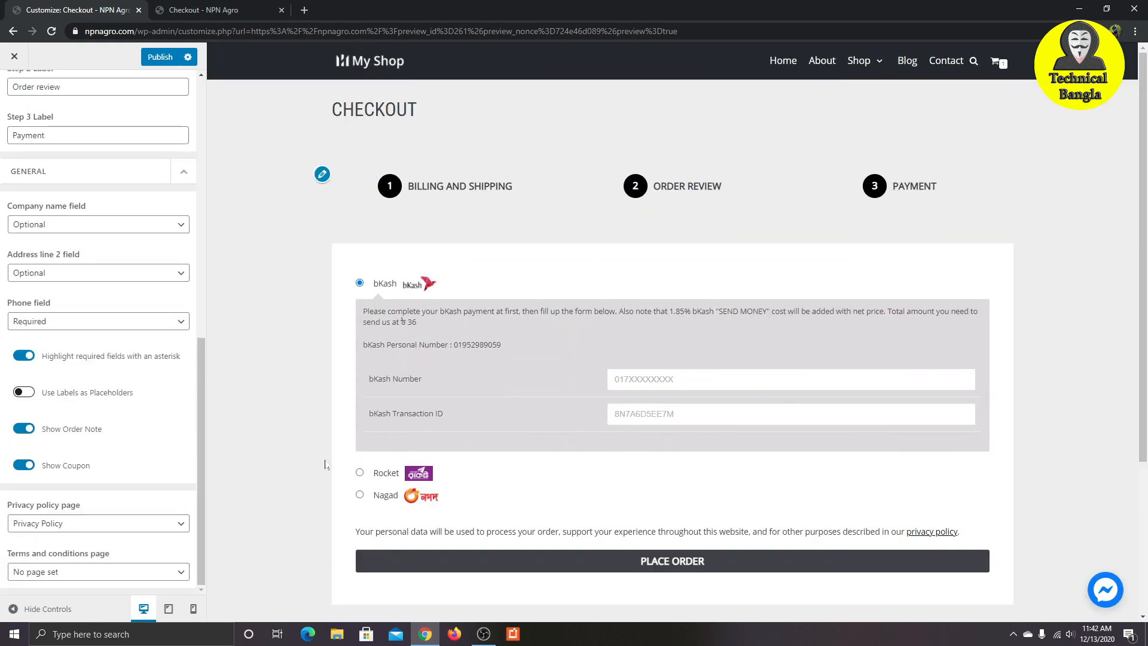
pyautogui.scroll(-2, 478, 418)
pyautogui.scroll(2, 559, 420)
pyautogui.click(636, 184)
pyautogui.click(518, 179)
pyautogui.scroll(10, 179, 374)
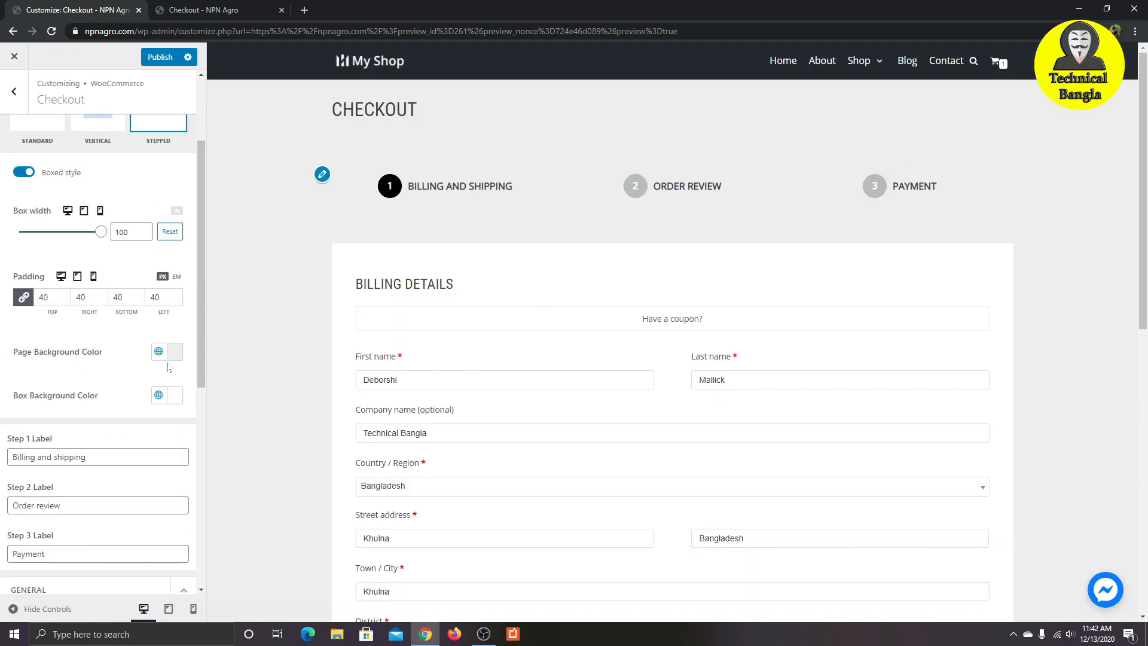
# Step: Try the Standard checkout style in the preview, then set the style back to Stepped
pyautogui.click(61, 228)
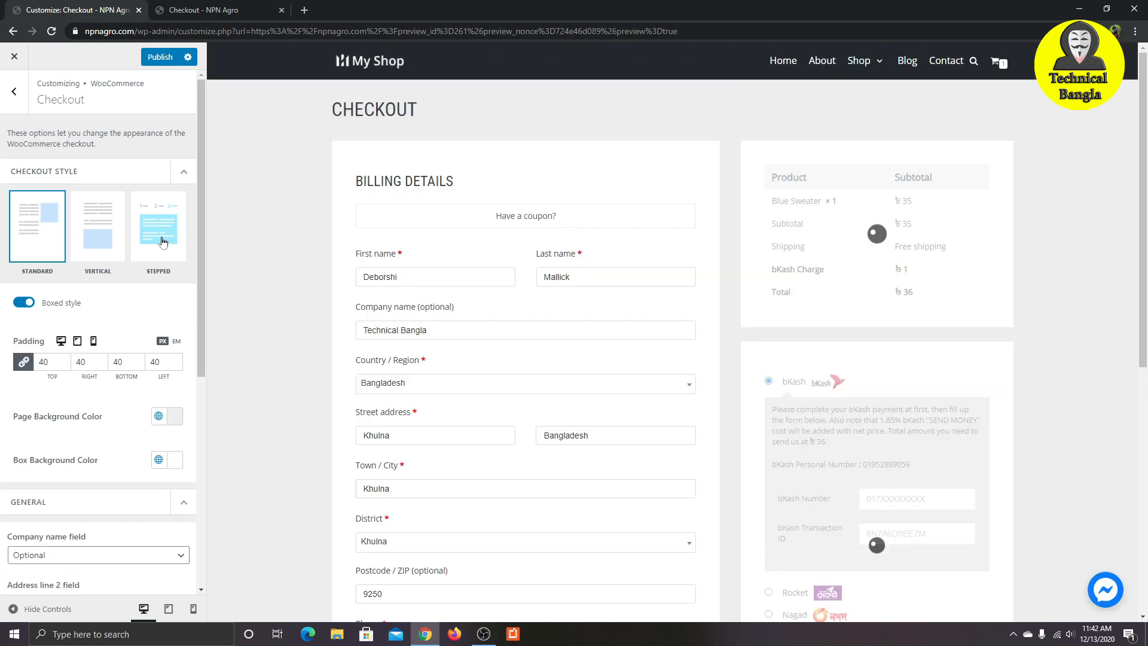
pyautogui.click(158, 233)
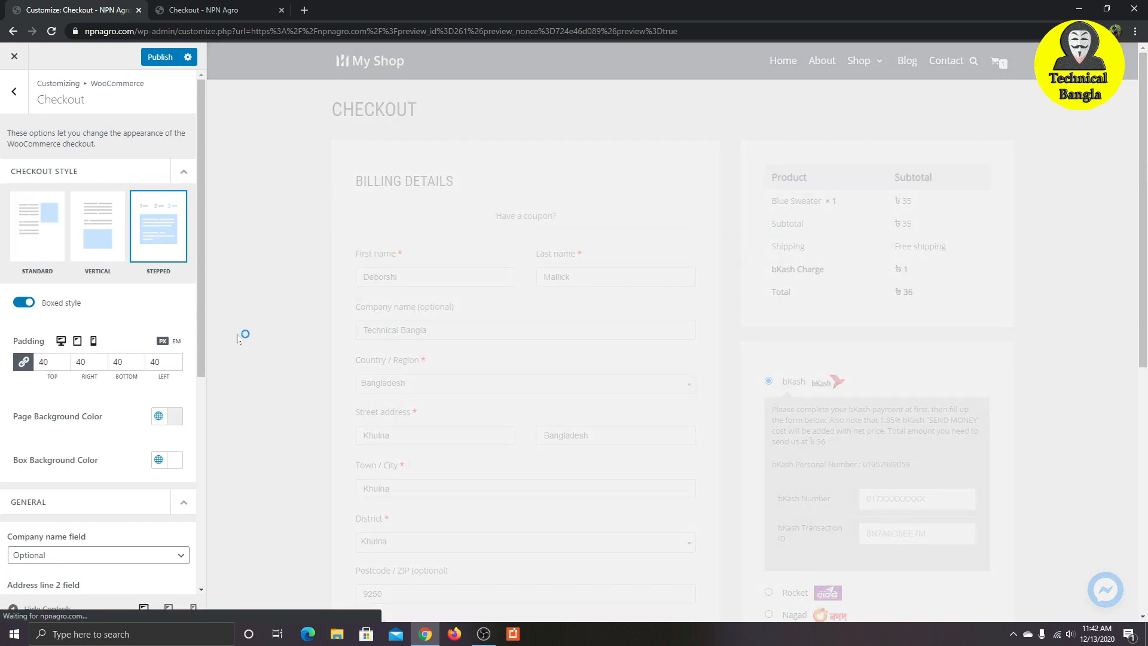
pyautogui.scroll(-8, 237, 339)
pyautogui.scroll(8, 566, 393)
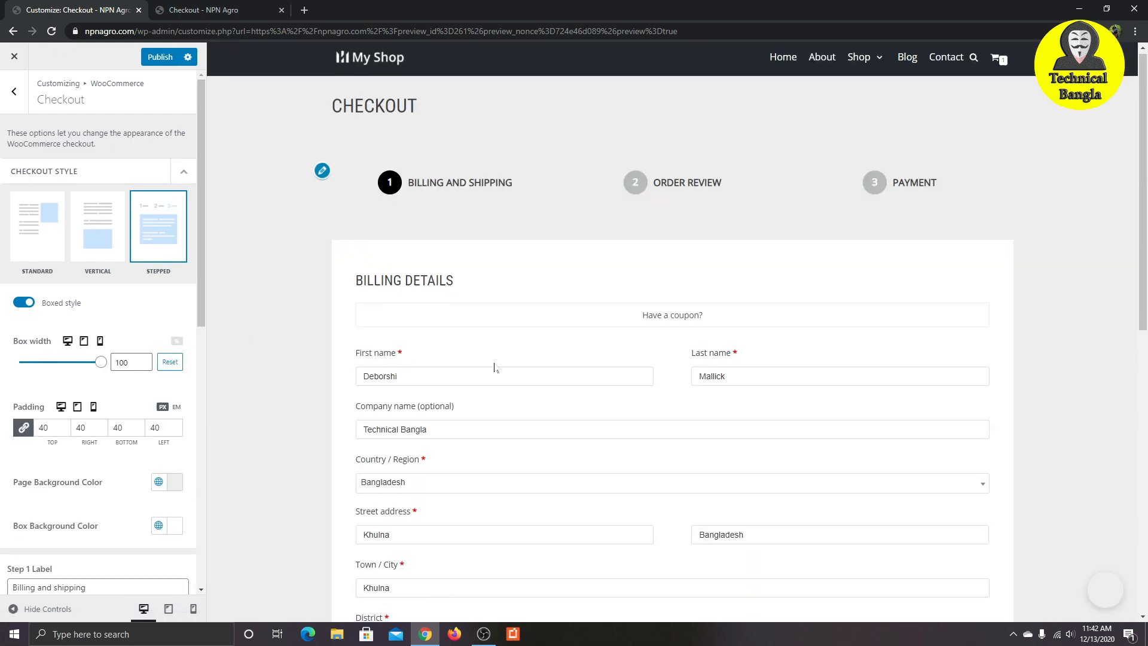
# Step: Review the billing form, order review and payment steps of the boxed checkout, ending on billing and shipping
pyautogui.scroll(-10, 512, 372)
pyautogui.scroll(8, 507, 379)
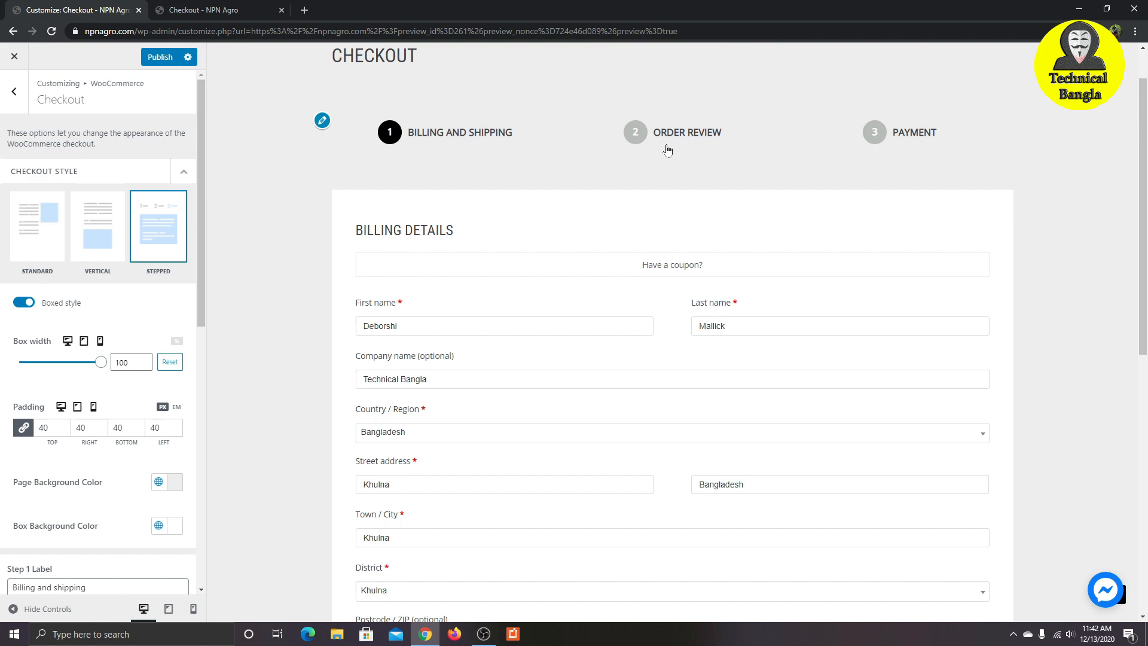
pyautogui.click(667, 150)
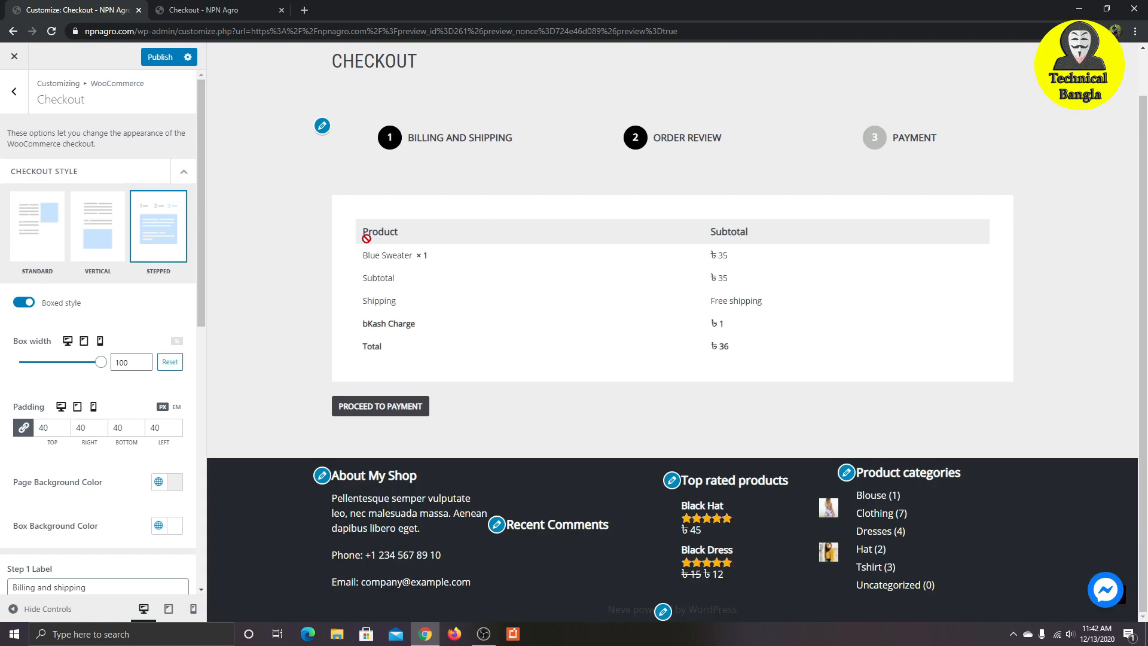
pyautogui.click(873, 154)
pyautogui.scroll(3, 275, 251)
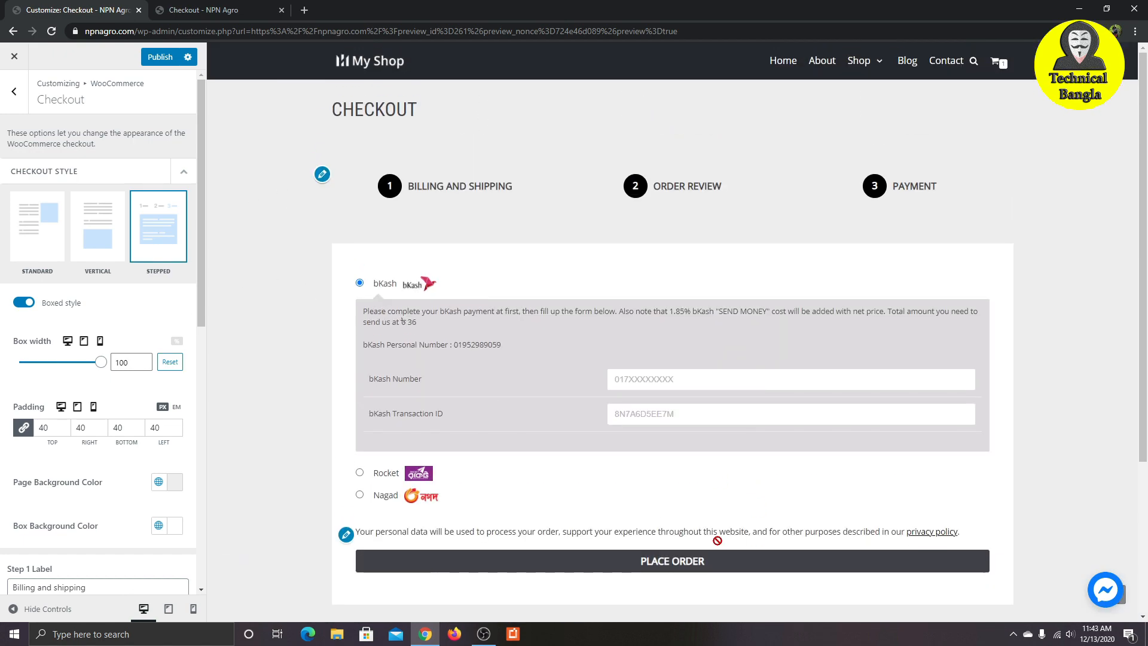
pyautogui.click(467, 193)
# Step: Leave the WooCommerce options, load the shop page in the preview, and open the Page Header builder
pyautogui.click(3, 91)
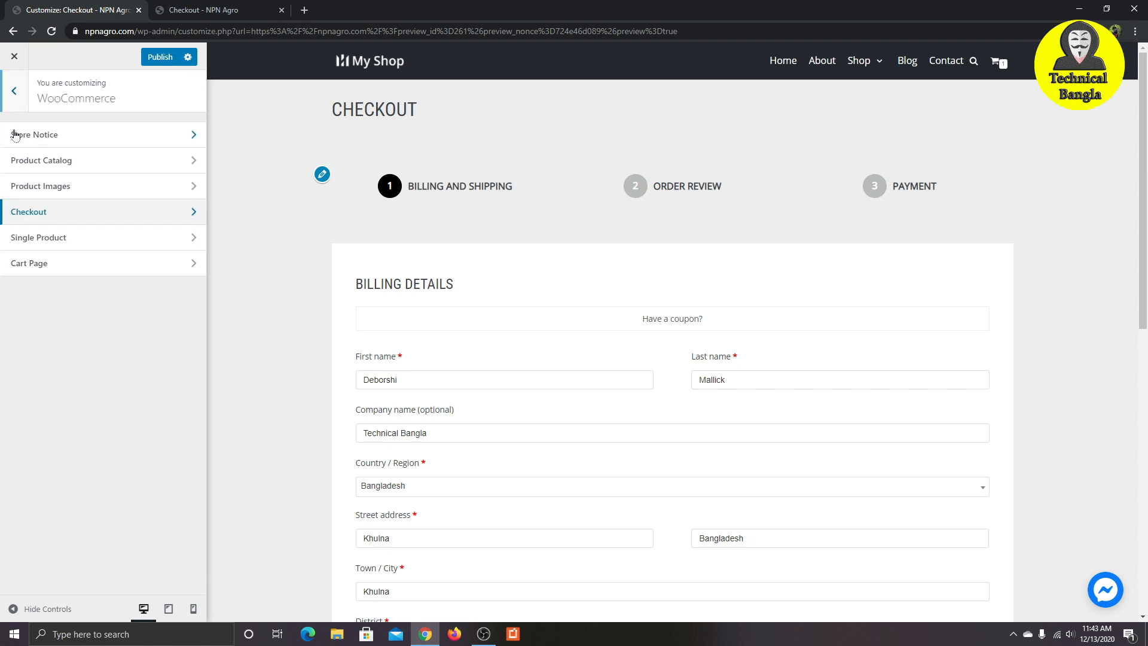
pyautogui.click(9, 91)
pyautogui.click(375, 65)
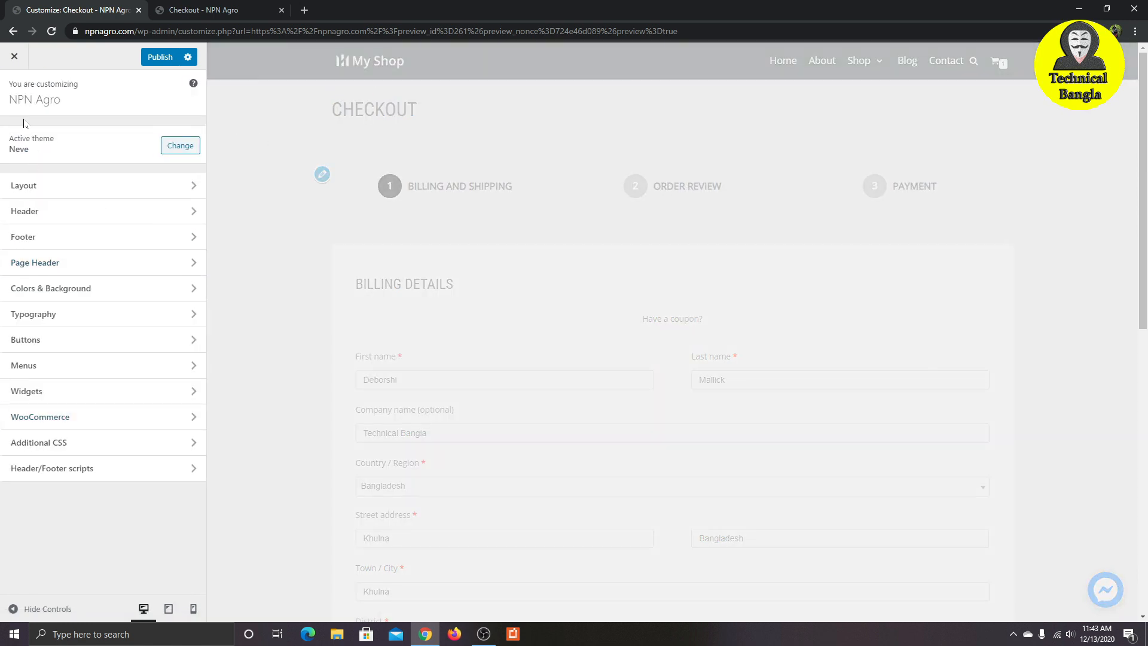
pyautogui.click(151, 272)
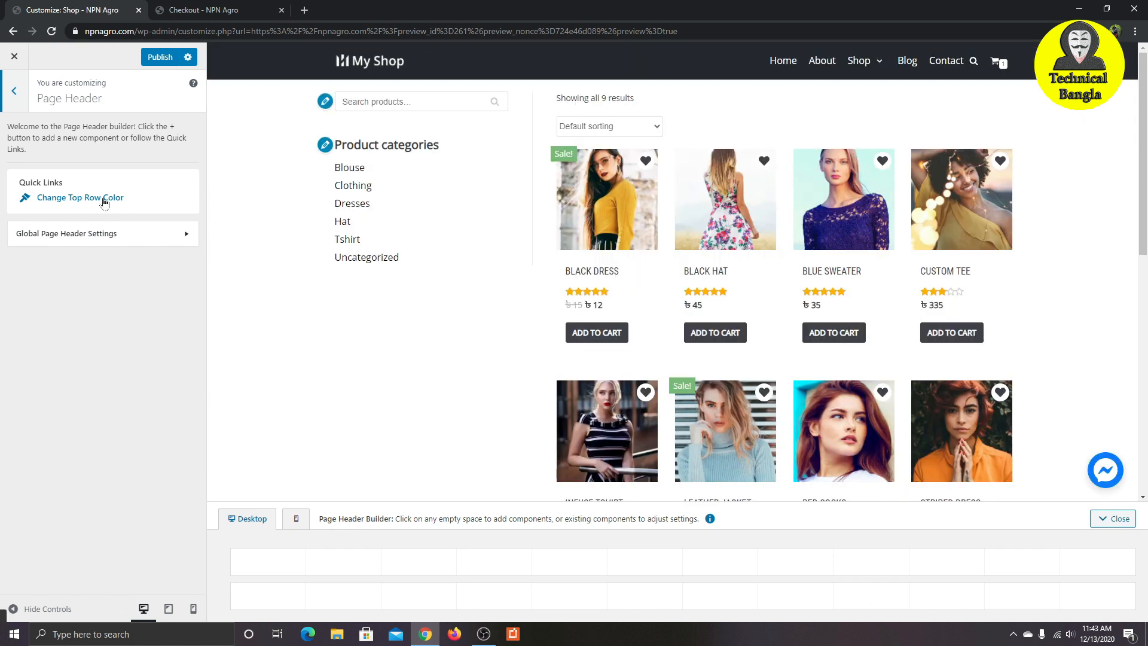
# Step: Set the static homepage to the Home page in the layout's homepage settings and look the page over in the preview
pyautogui.click(21, 109)
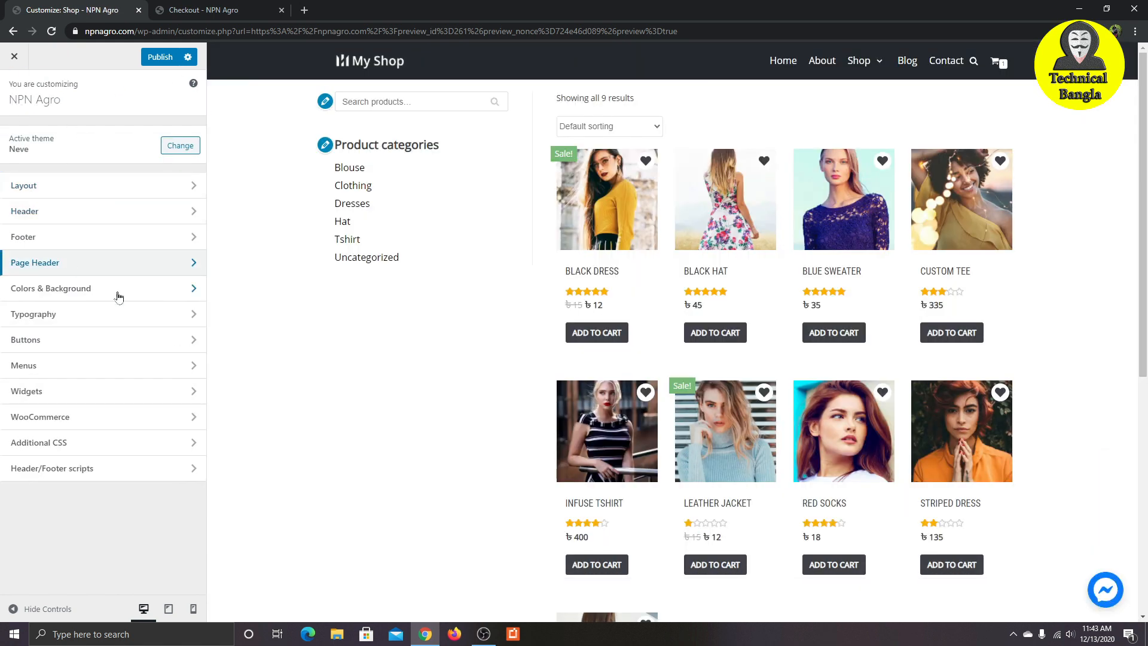
pyautogui.click(113, 187)
pyautogui.click(113, 263)
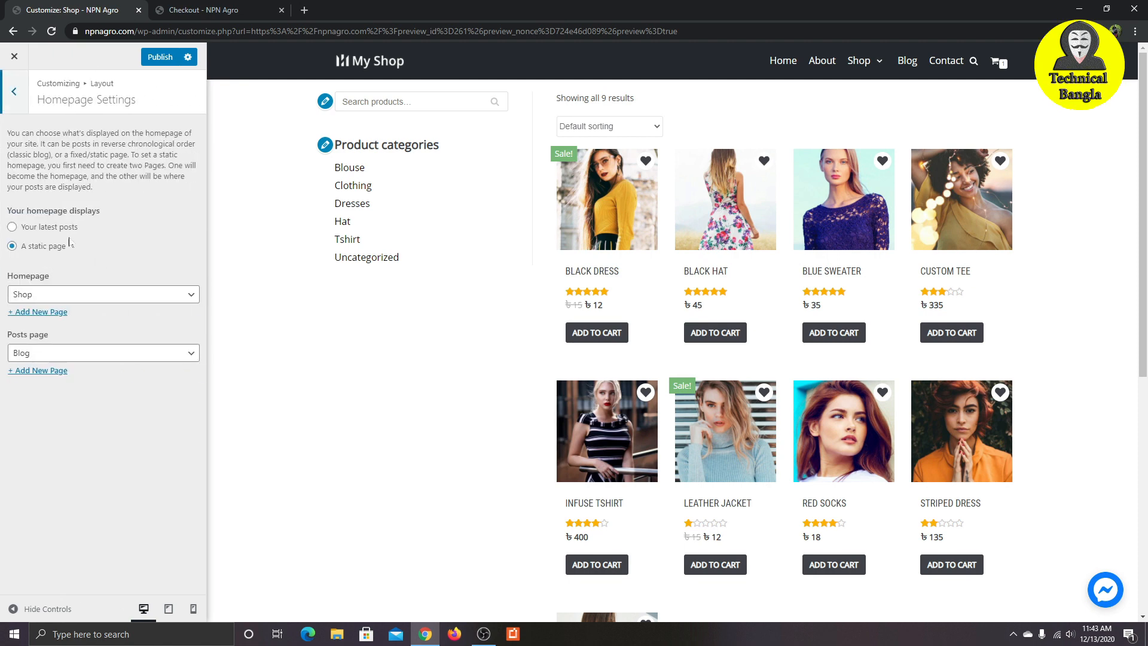
pyautogui.click(75, 295)
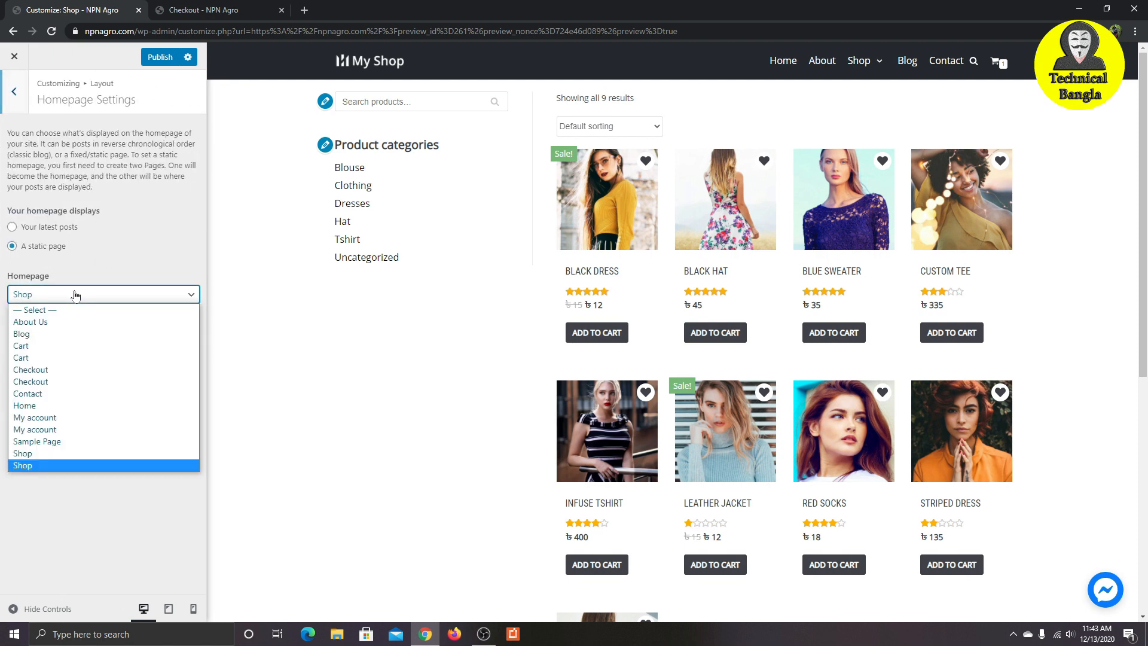
pyautogui.click(96, 406)
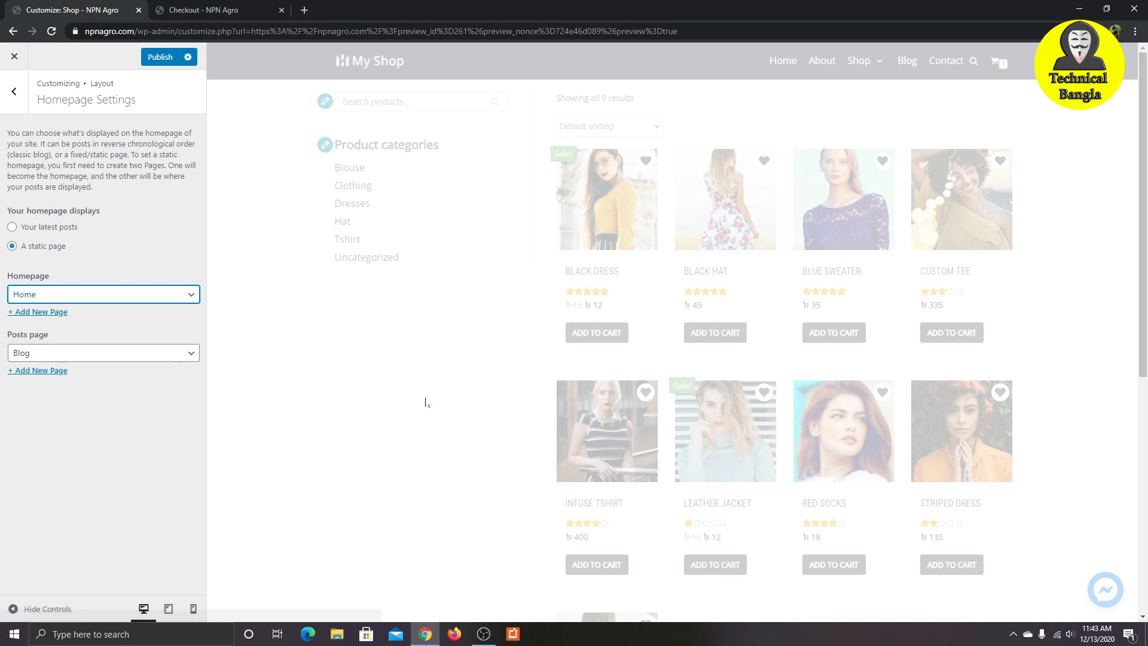
pyautogui.scroll(-15, 538, 382)
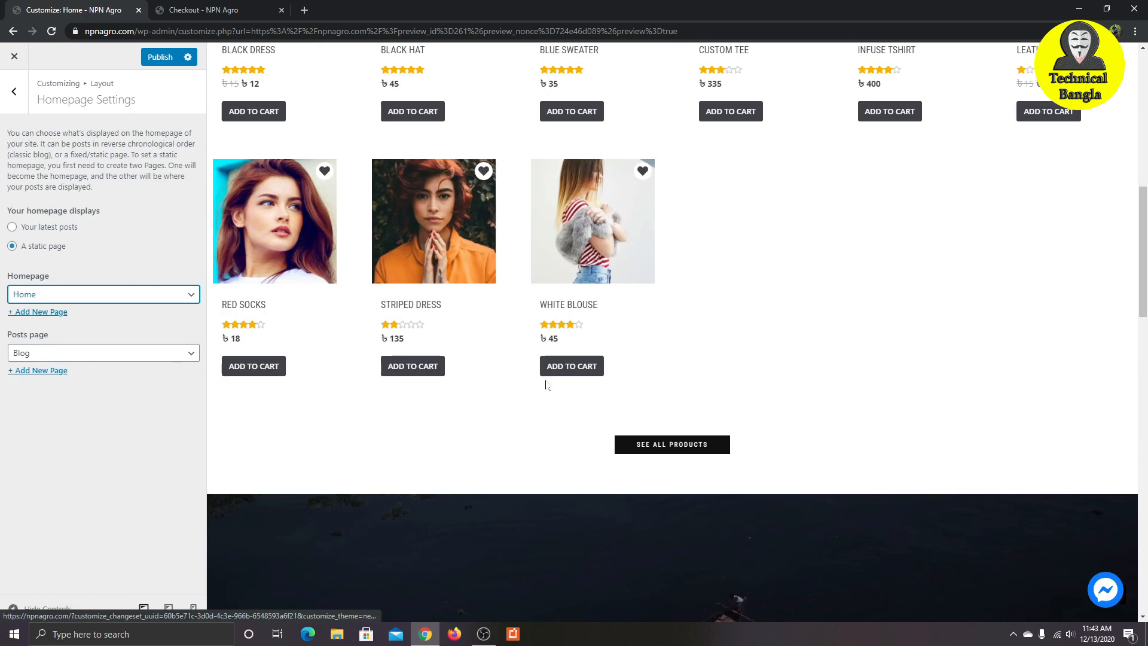
pyautogui.scroll(-10, 532, 401)
pyautogui.scroll(20, 525, 410)
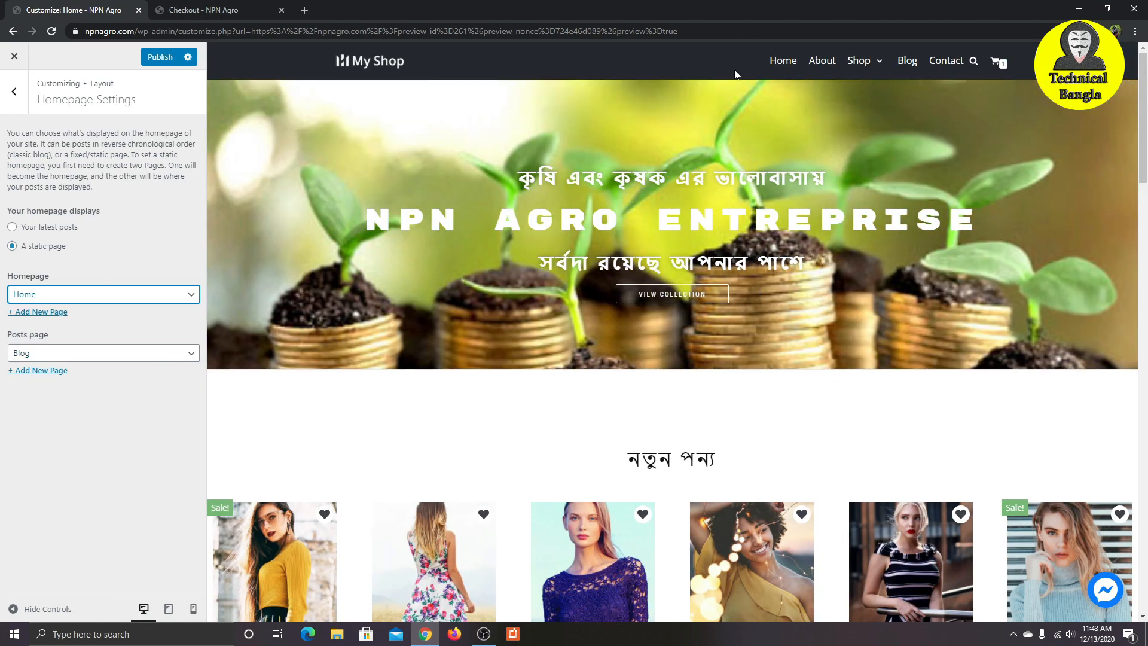
pyautogui.scroll(-15, 697, 547)
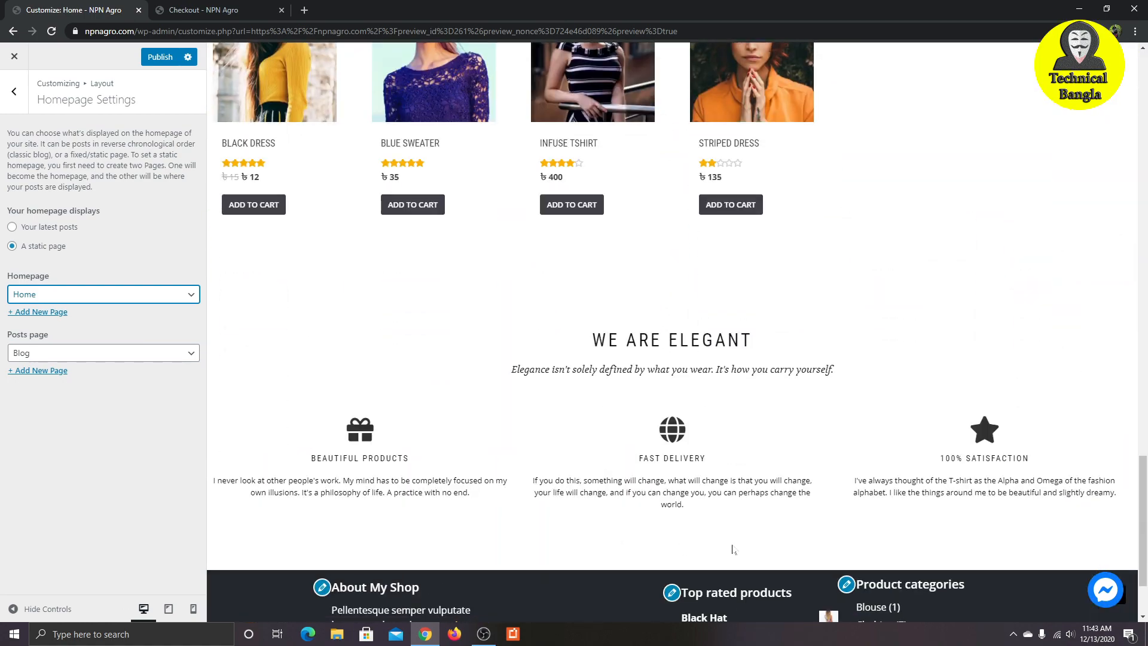
pyautogui.scroll(15, 698, 547)
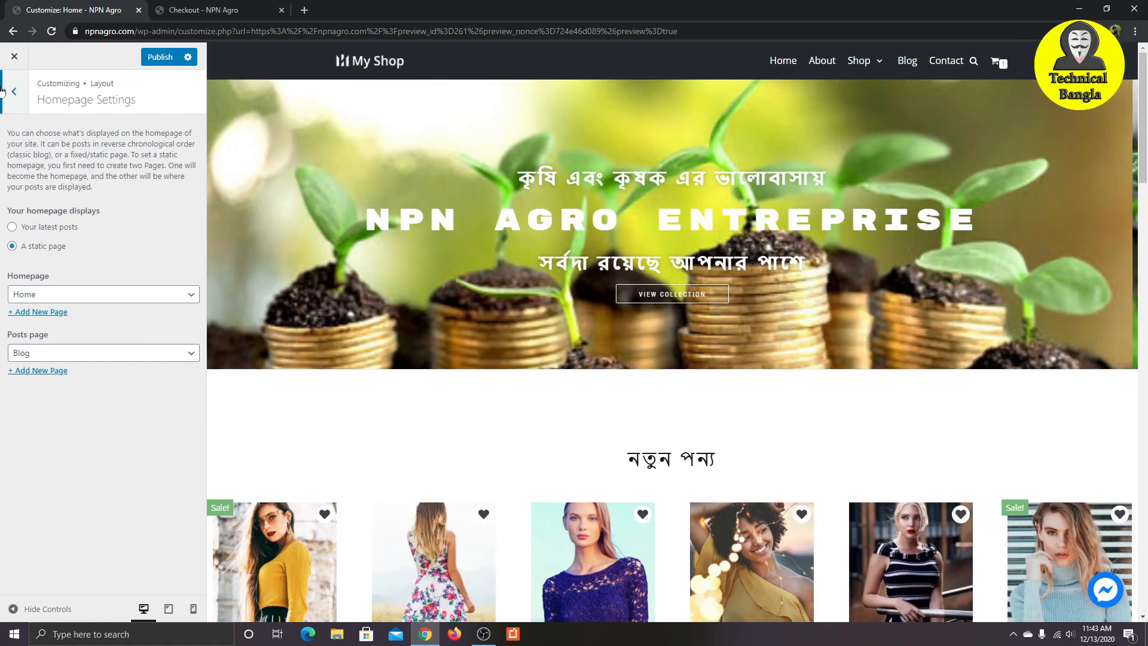
# Step: Turn off the Scroll to Top feature in the layout settings
pyautogui.click(14, 91)
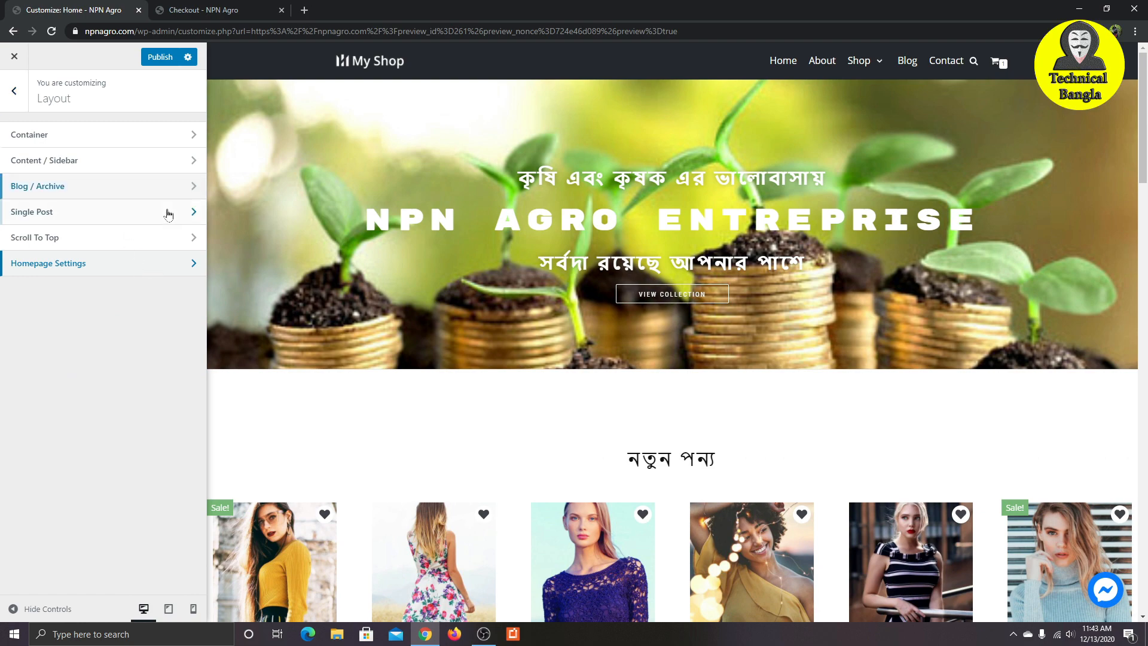
pyautogui.click(140, 245)
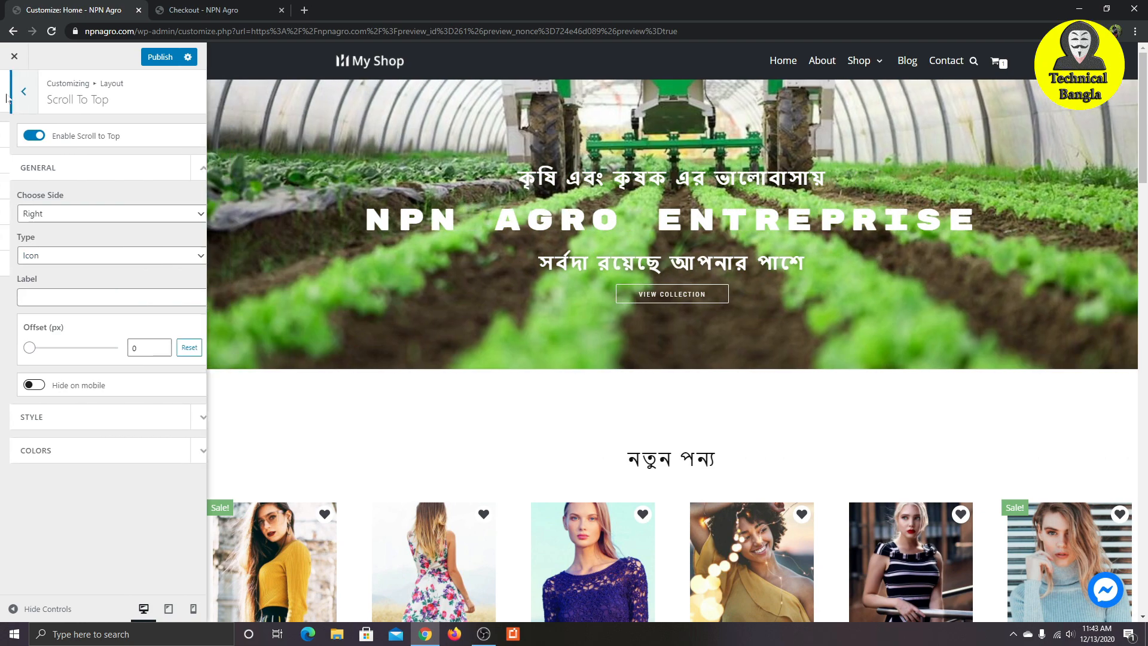
pyautogui.click(7, 92)
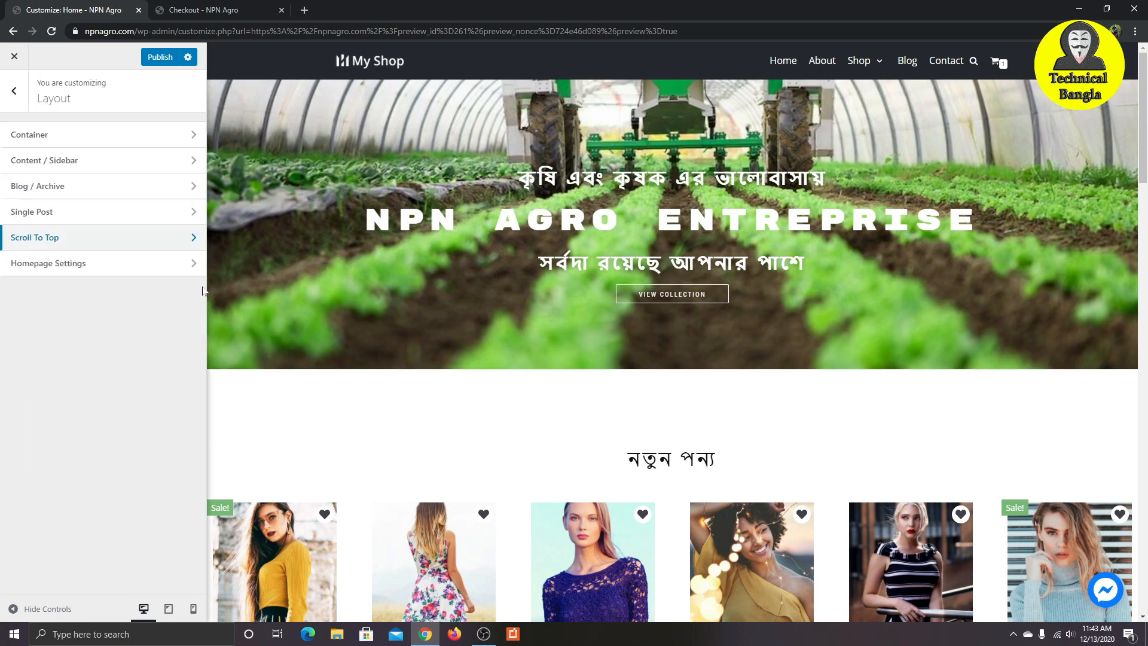
pyautogui.click(142, 245)
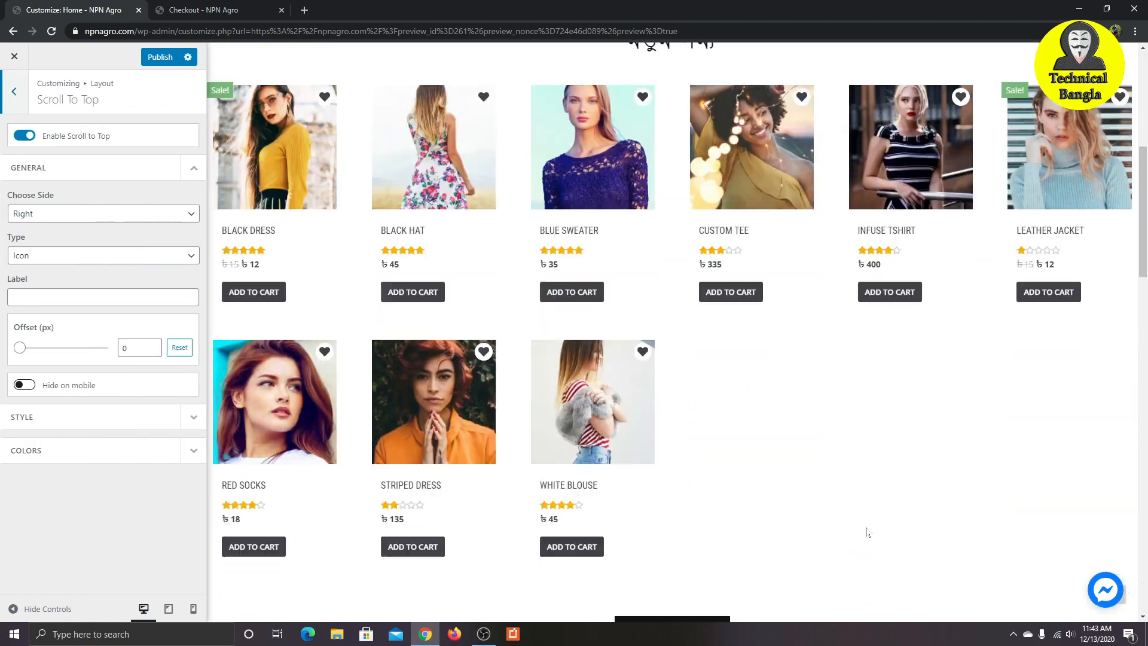
pyautogui.scroll(-6, 866, 532)
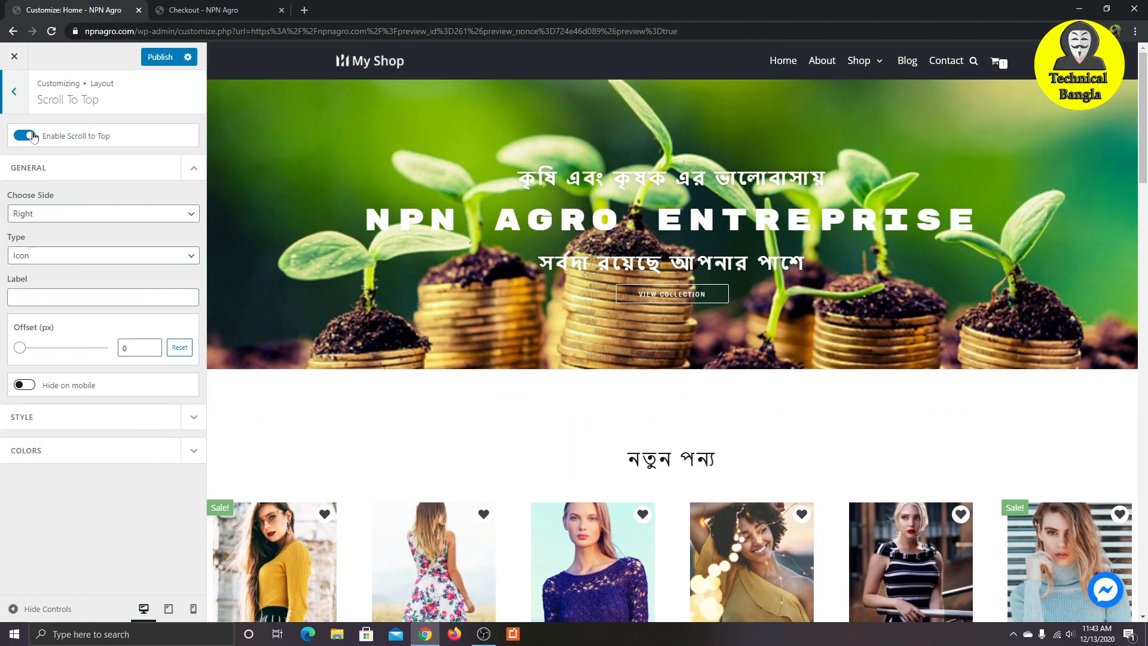
pyautogui.click(33, 137)
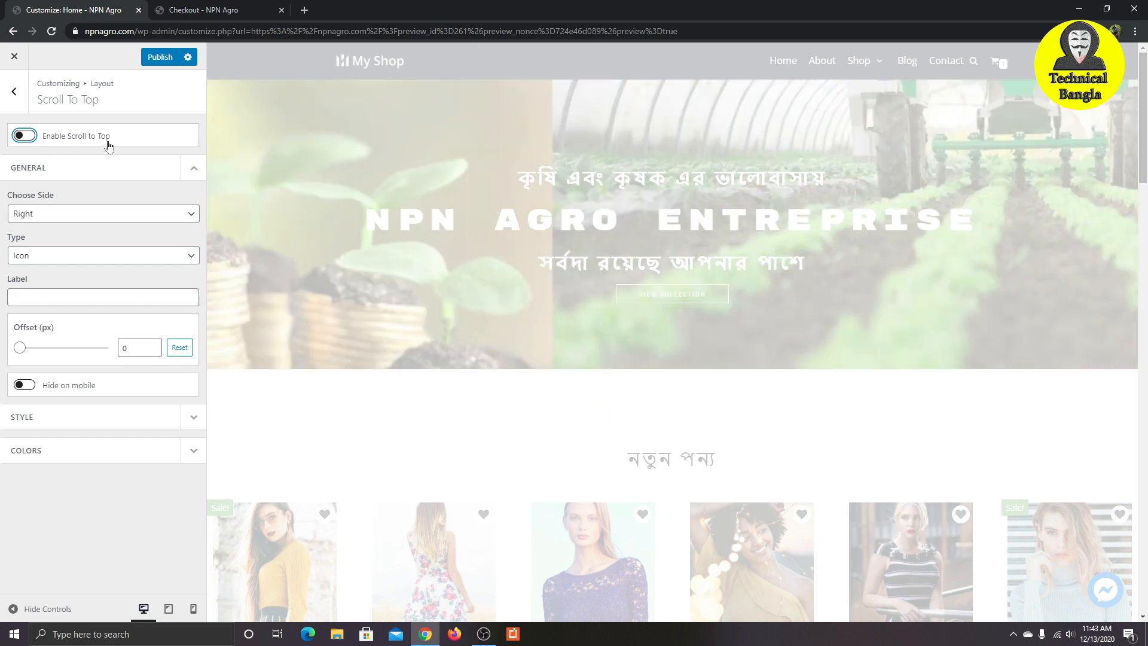
# Step: Check the homepage preview with Scroll to Top off and open the Messenger chat widget
pyautogui.scroll(-4, 949, 442)
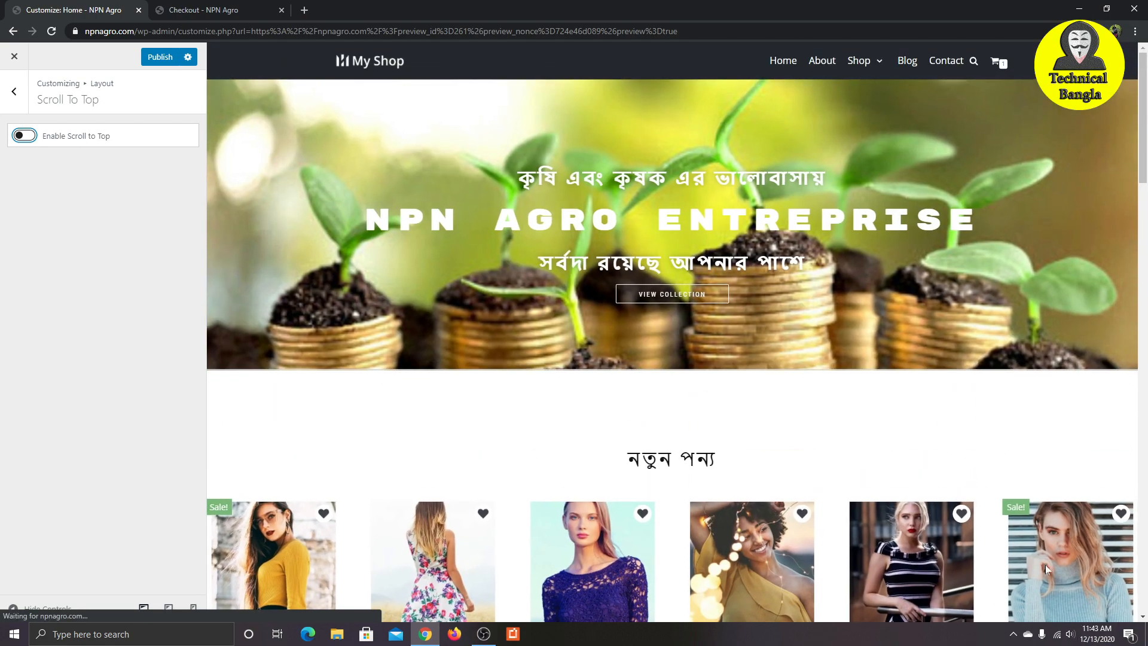
pyautogui.scroll(-10, 968, 503)
pyautogui.scroll(10, 1098, 587)
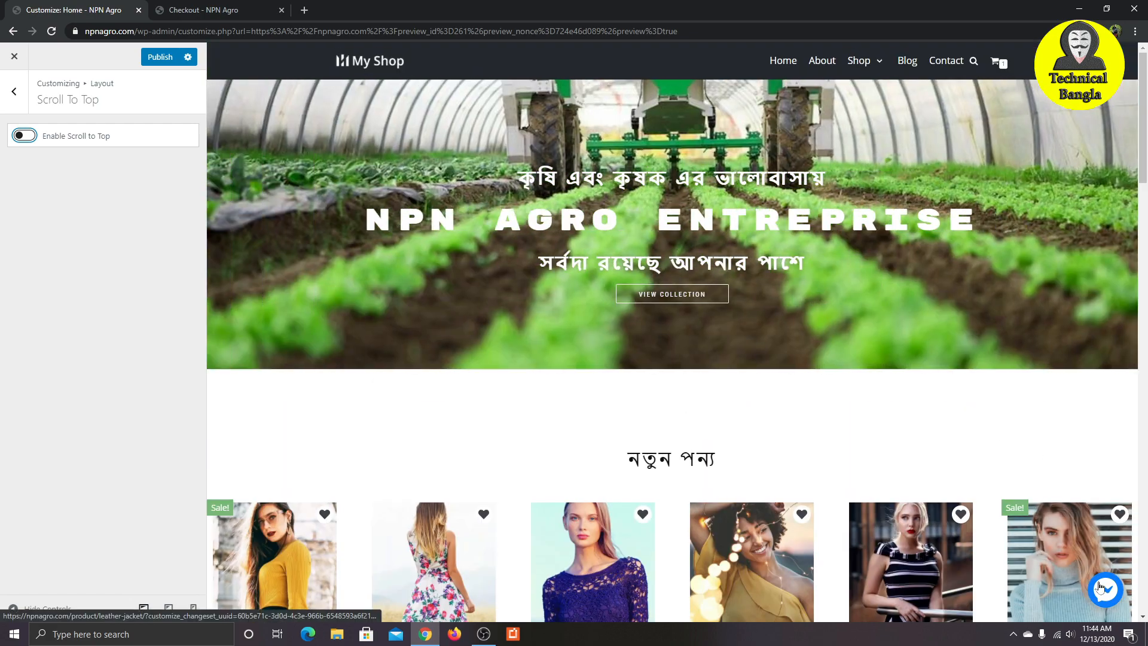
pyautogui.click(1099, 587)
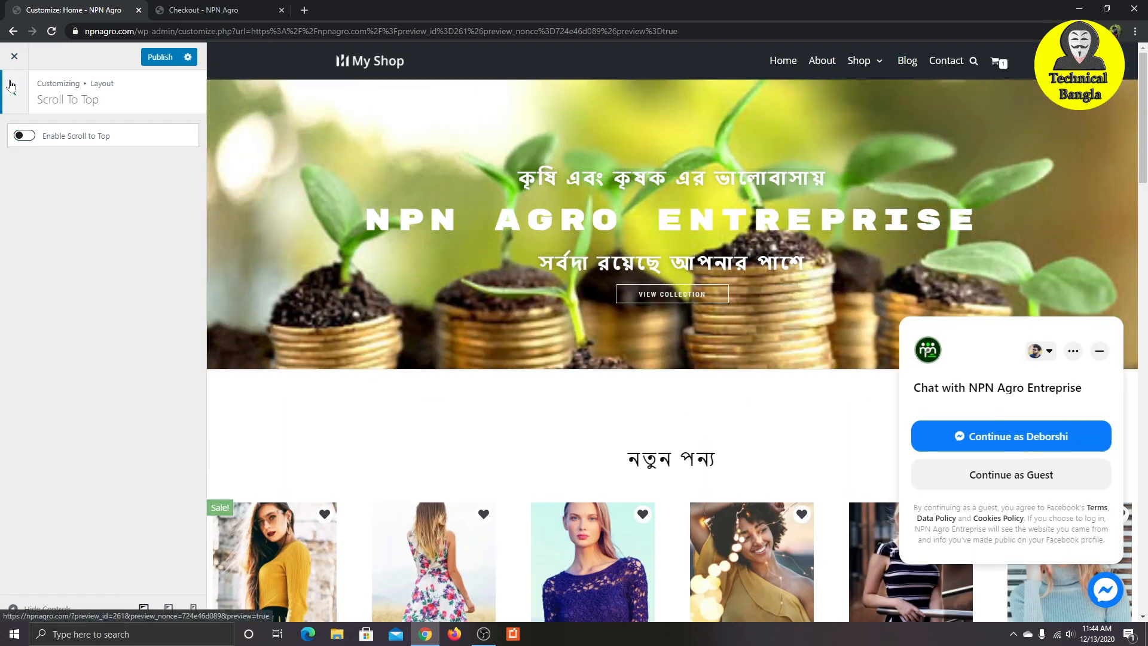
# Step: Look into the Blog / Archive and Container layout settings and return to the main customizer list
pyautogui.click(12, 87)
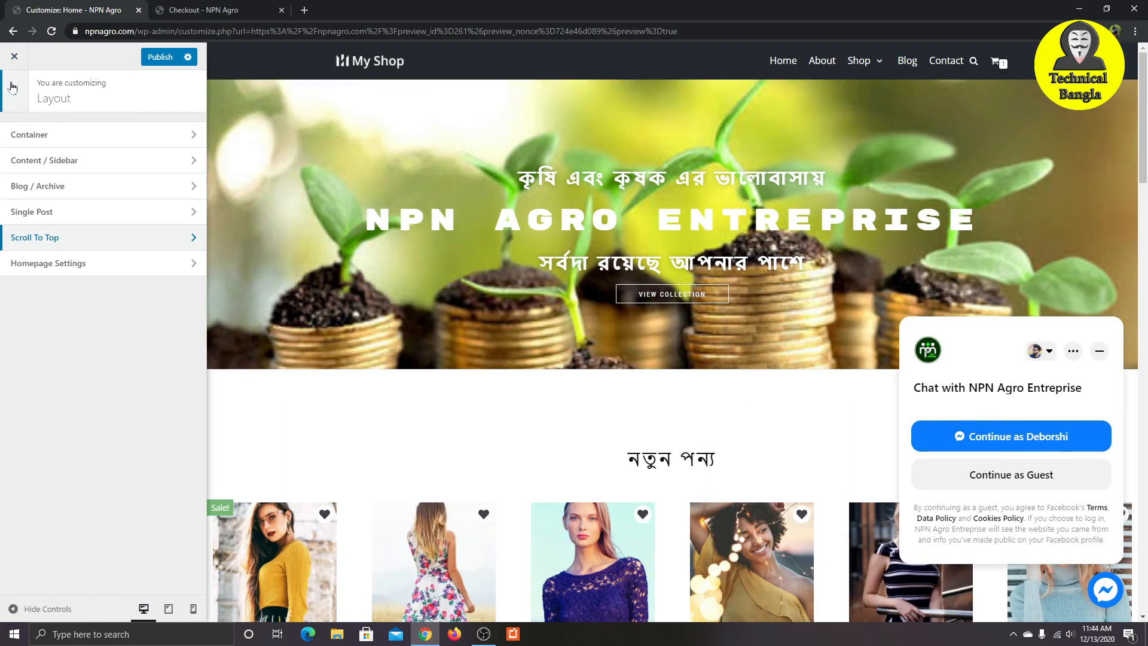
pyautogui.click(84, 186)
pyautogui.click(19, 107)
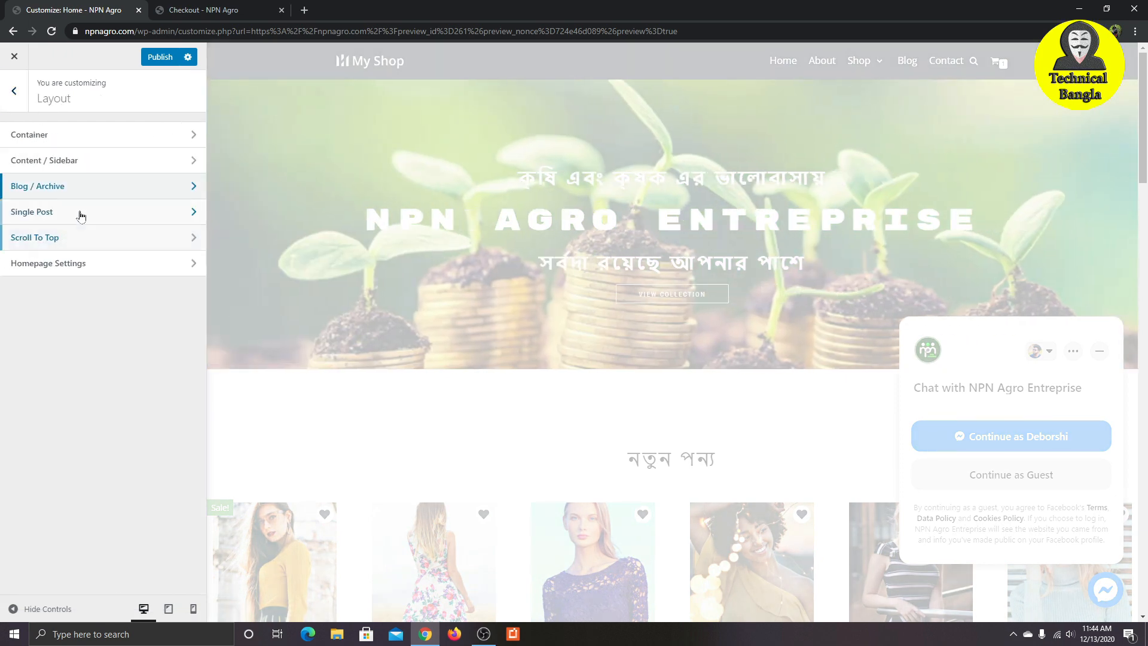
pyautogui.click(62, 138)
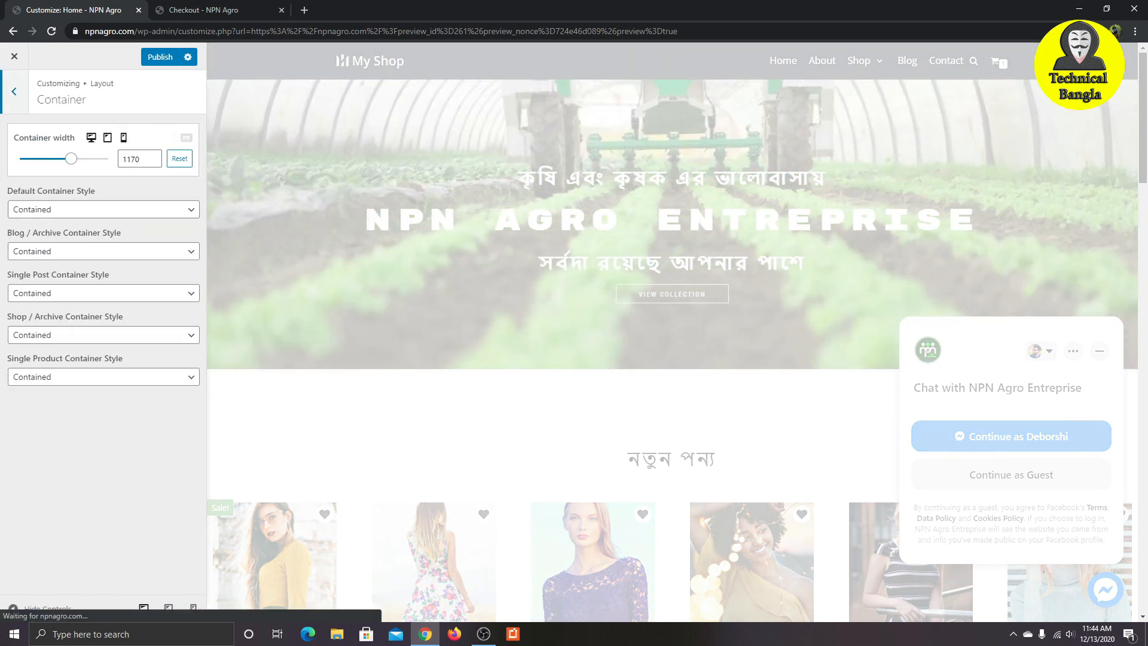
pyautogui.click(14, 92)
pyautogui.click(16, 92)
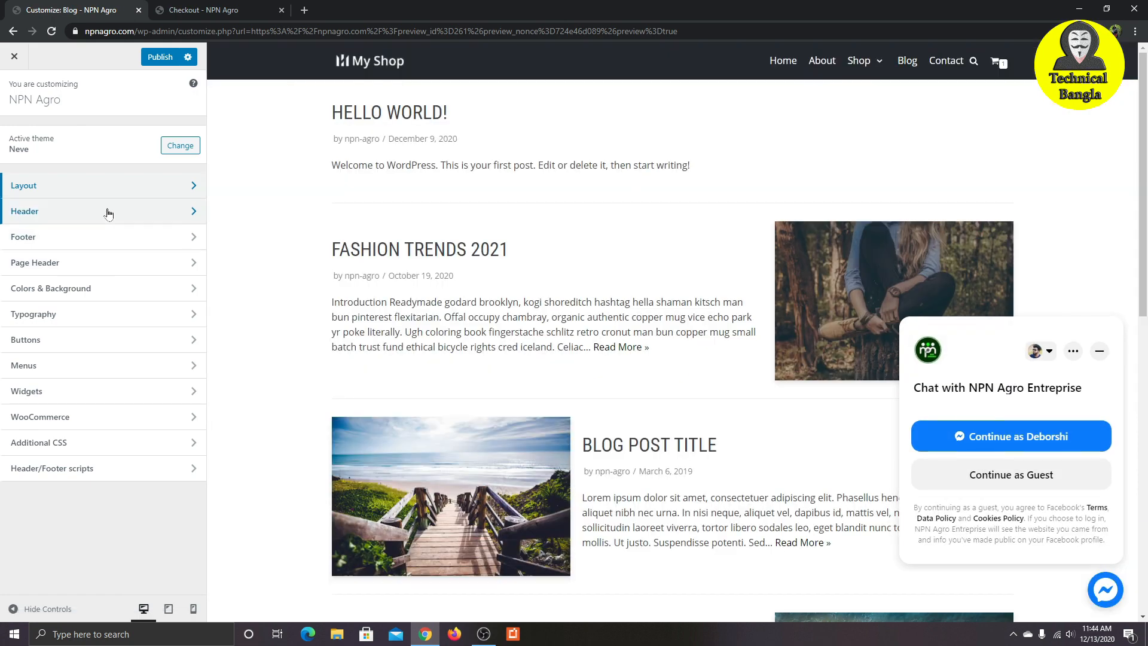
# Step: Open the header's Logo & Site Identity settings and remove the My Shop logo
pyautogui.click(108, 213)
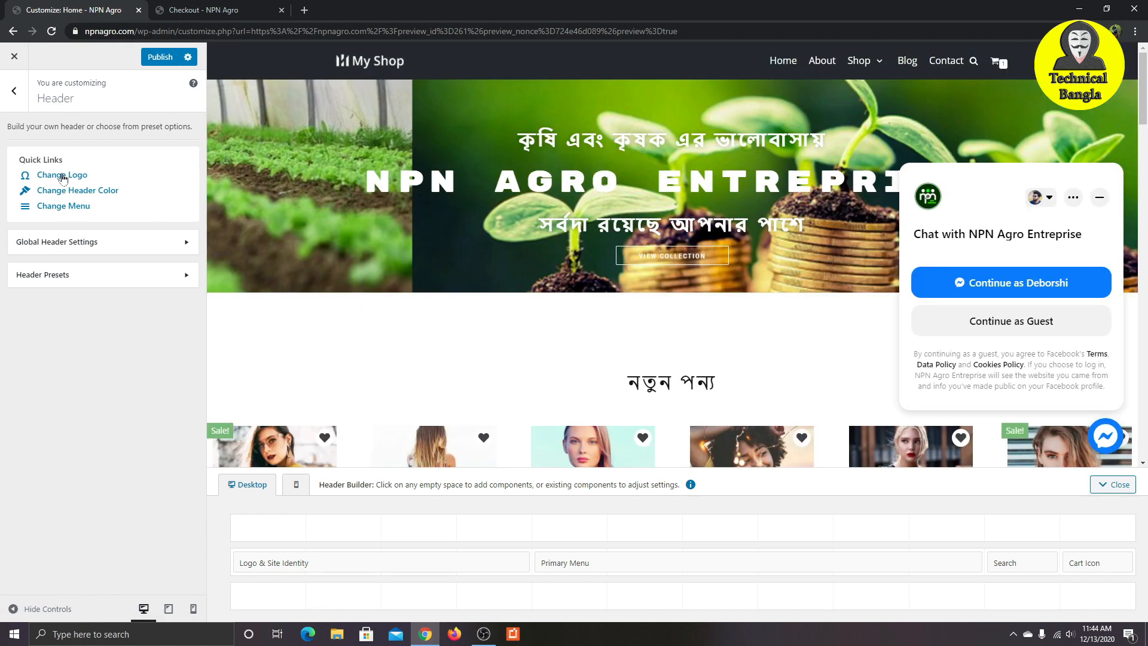
pyautogui.click(64, 174)
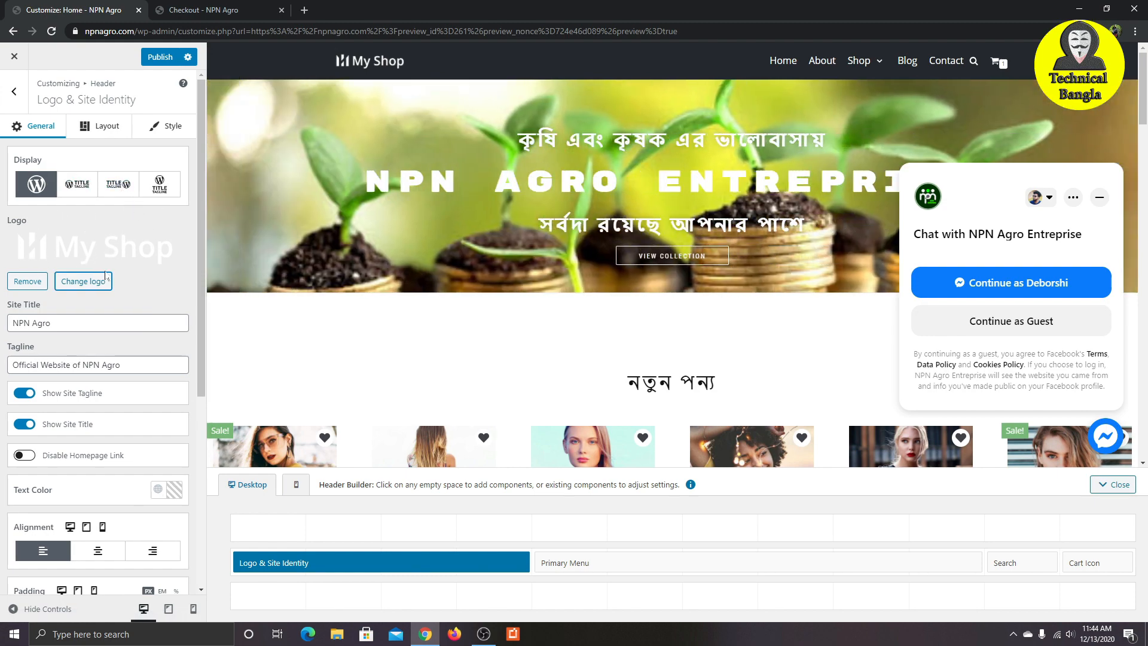
pyautogui.click(11, 281)
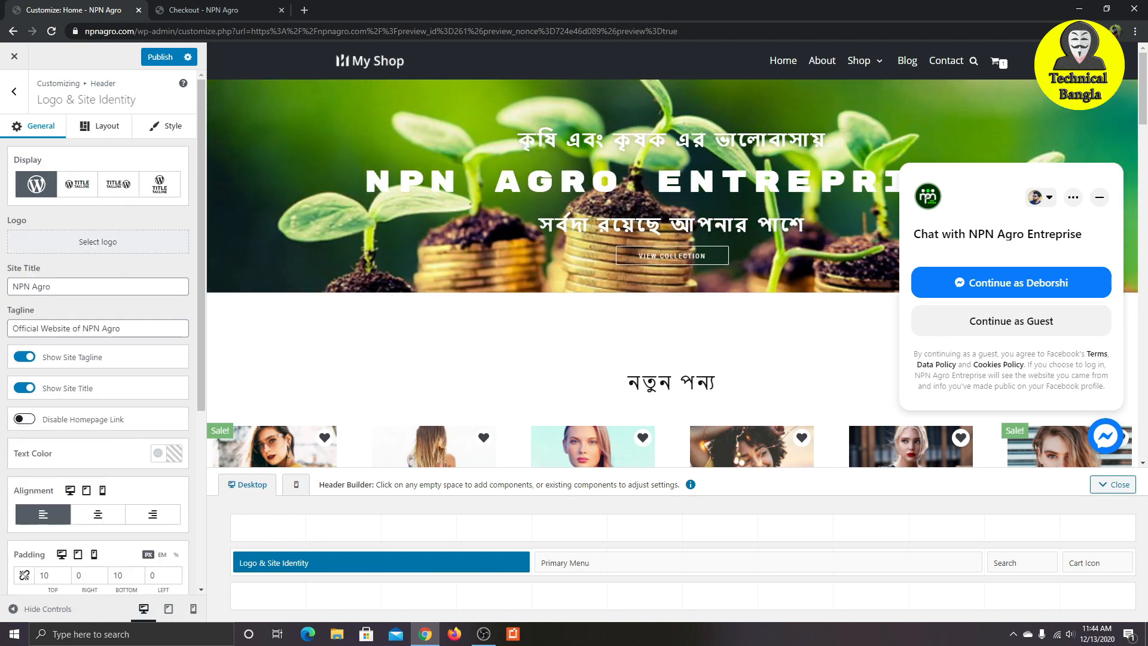
# Step: Upload the NPN PNG file from the Data Base\NPN folder on drive D: as the new logo image
pyautogui.click(98, 245)
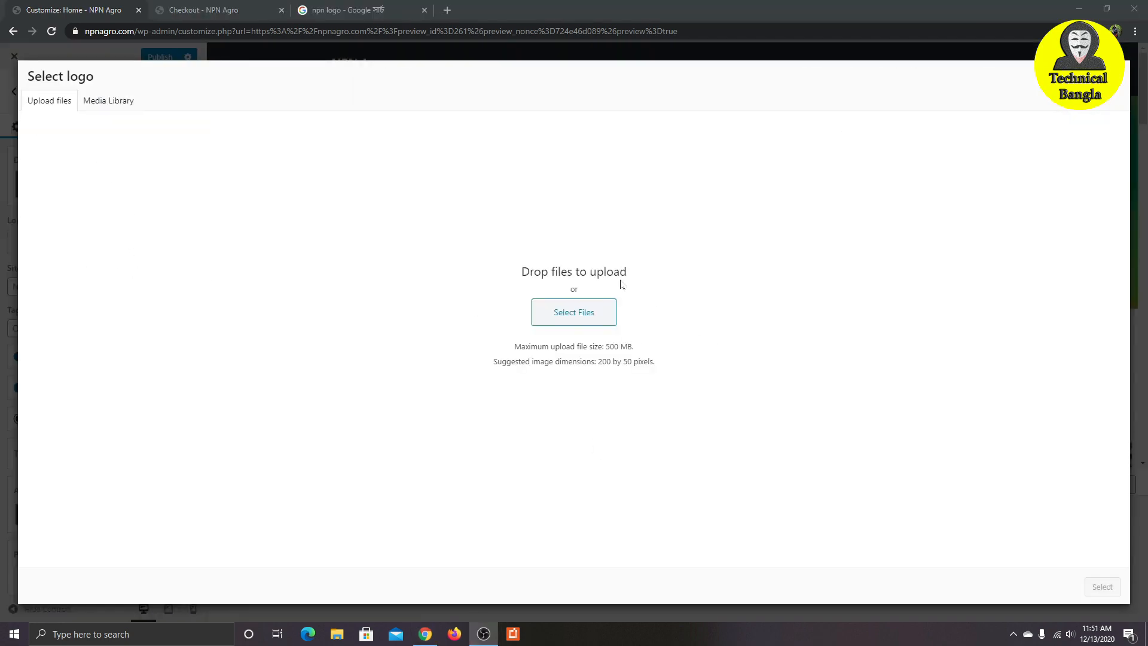
pyautogui.click(570, 311)
pyautogui.scroll(2, 379, 361)
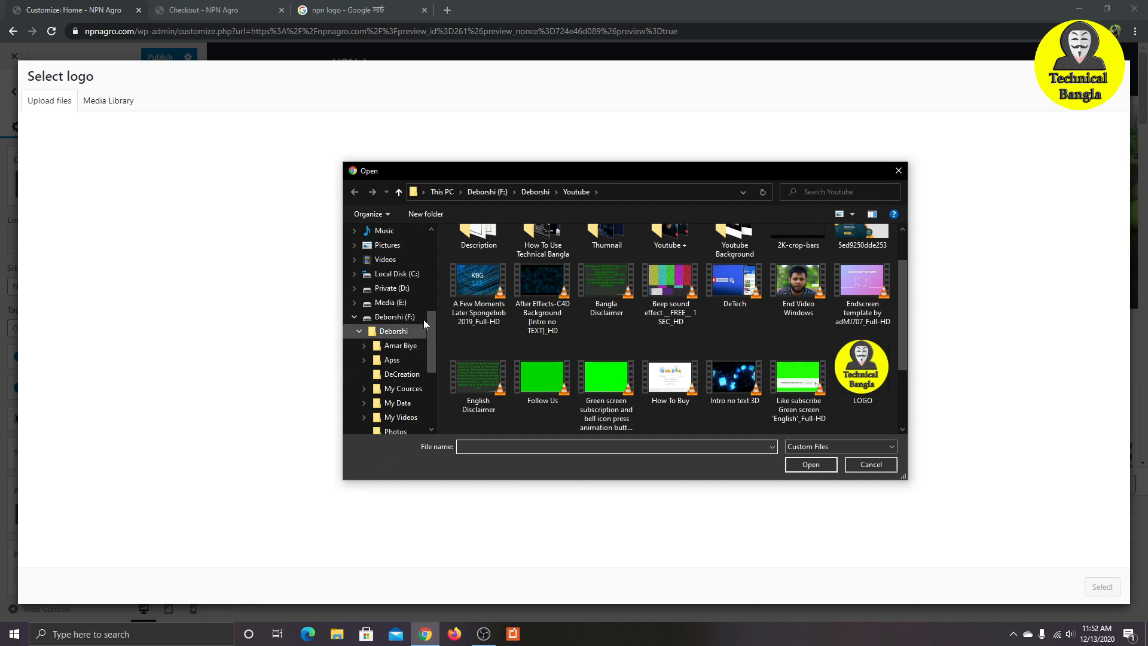
pyautogui.click(391, 288)
pyautogui.doubleClick(486, 261)
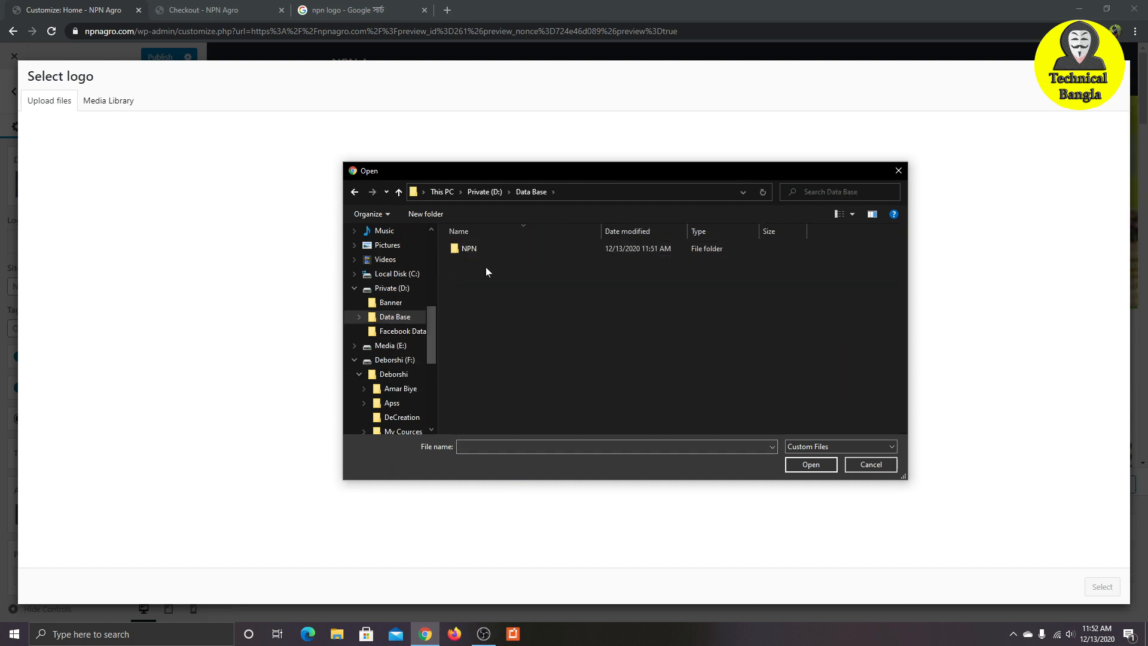
pyautogui.doubleClick(471, 248)
pyautogui.rightClick(544, 353)
pyautogui.moveTo(545, 355)
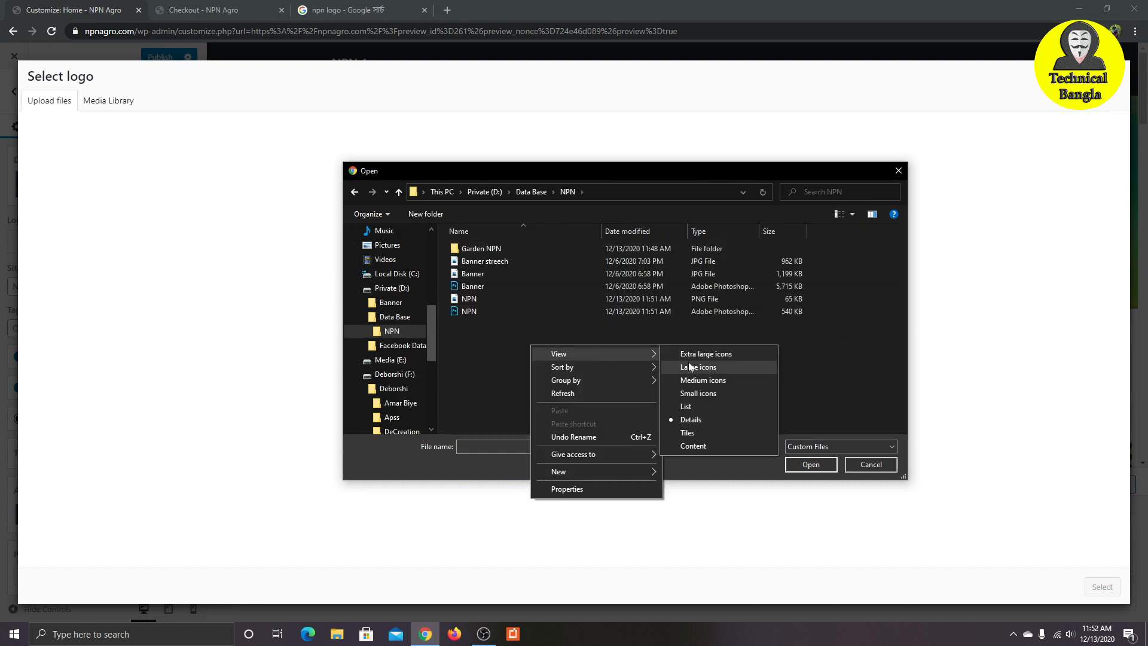
pyautogui.click(674, 366)
pyautogui.doubleClick(746, 265)
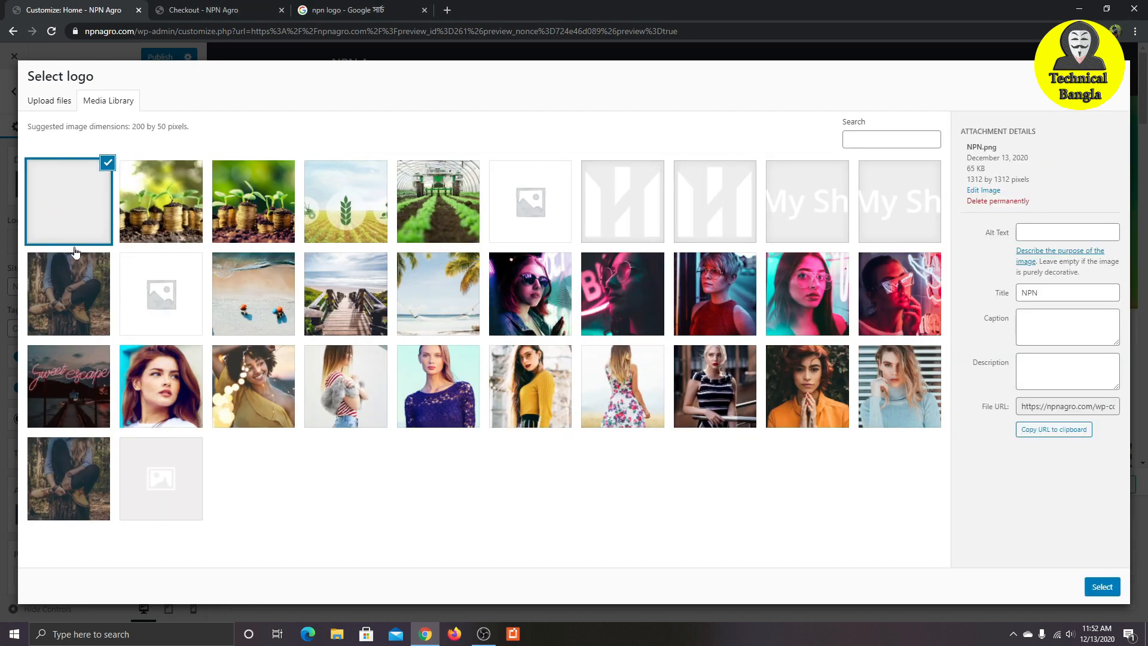
# Step: Apply the uploaded NPN image as the header logo with the crop covering the whole image, and look over the logo settings
pyautogui.click(1087, 589)
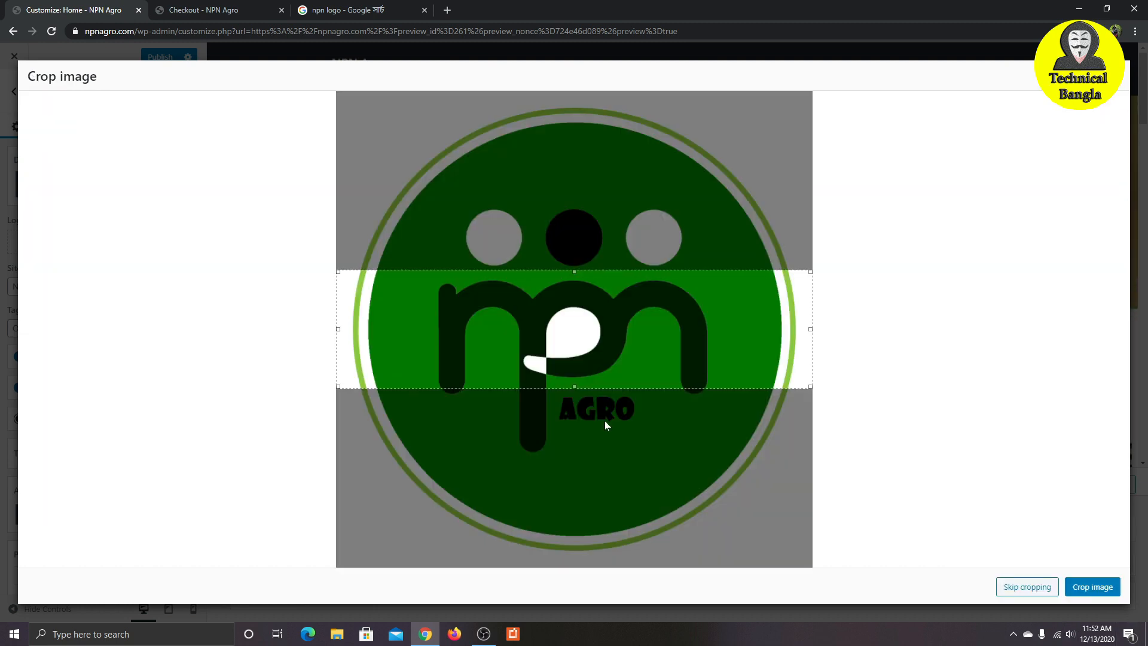
pyautogui.moveTo(581, 267); pyautogui.dragTo(583, 91)
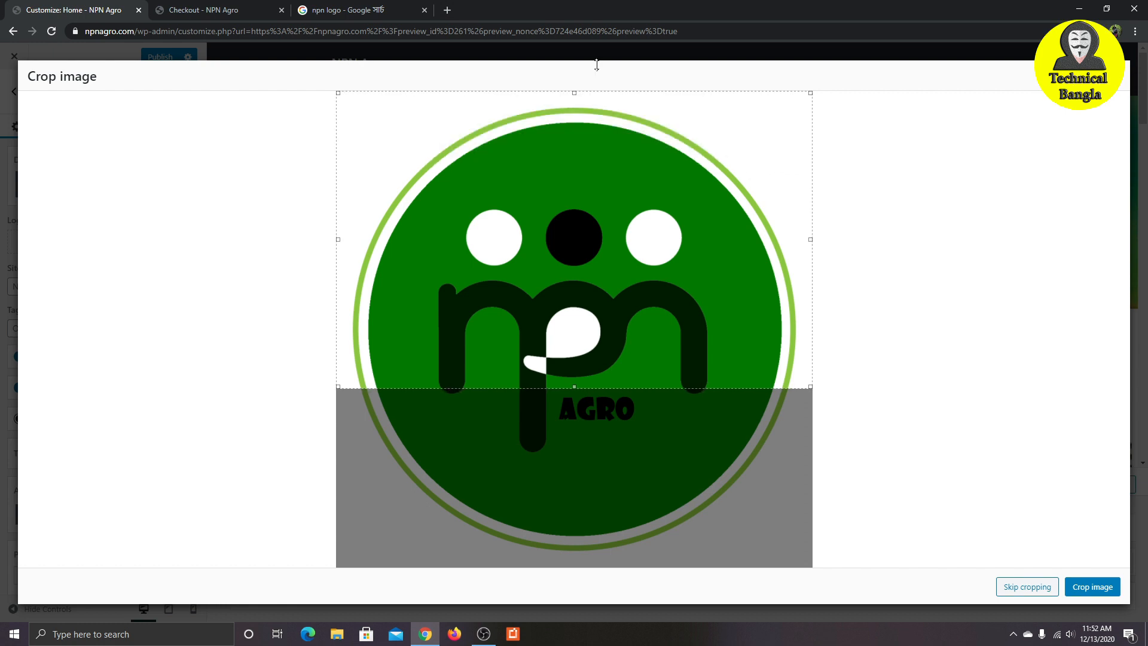
pyautogui.moveTo(573, 387); pyautogui.dragTo(572, 606)
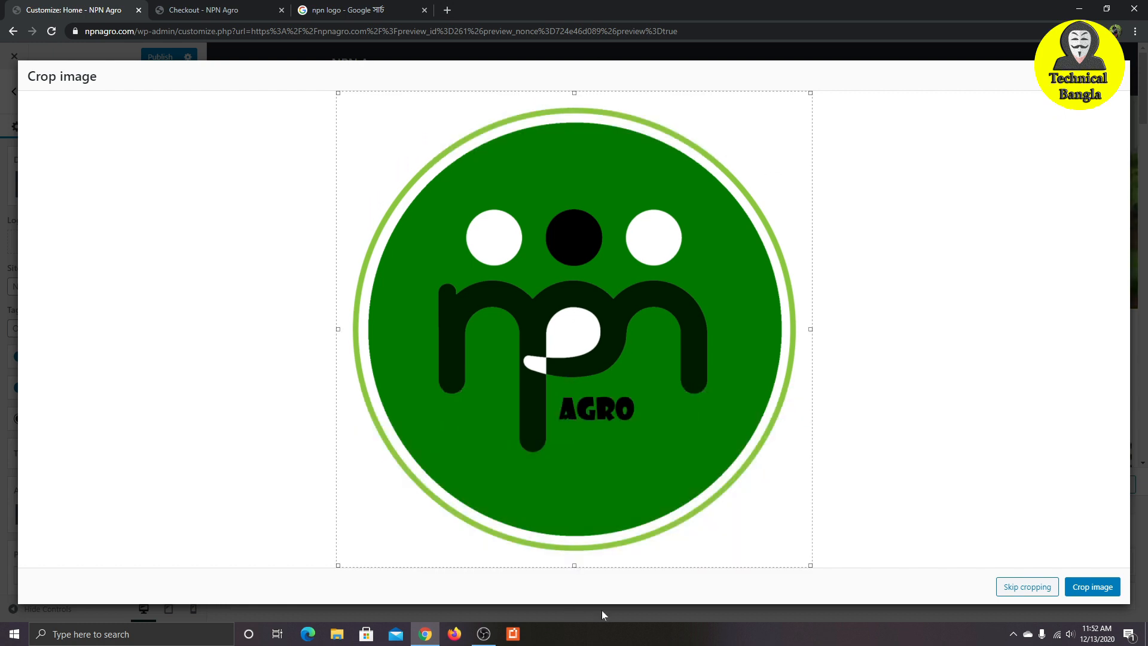
pyautogui.click(1092, 587)
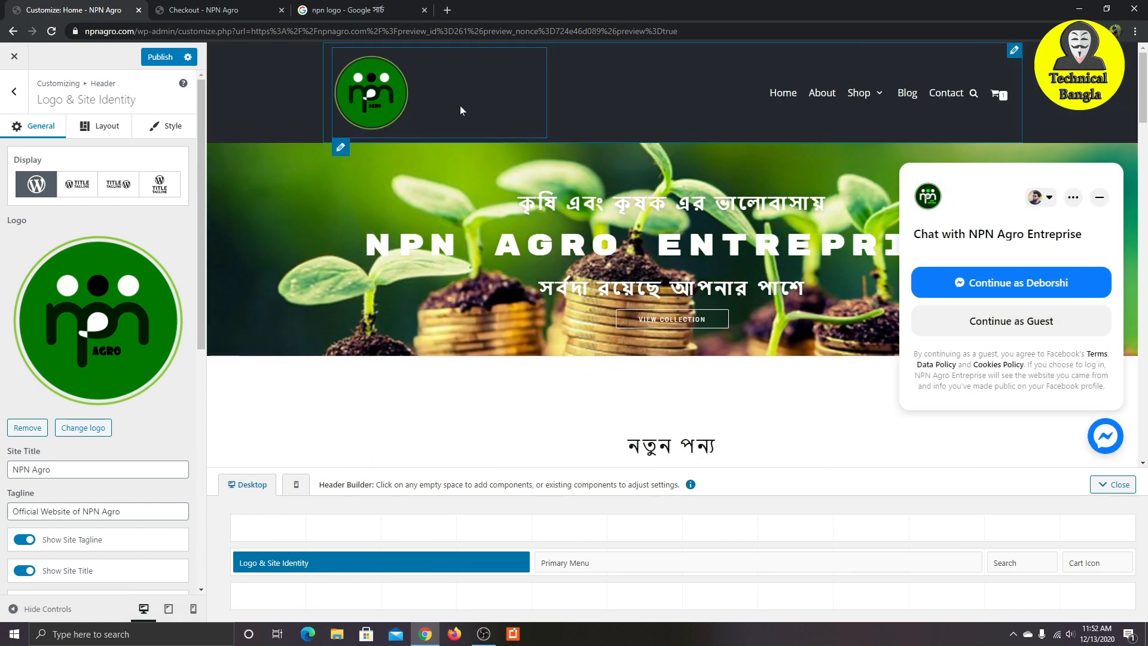
pyautogui.scroll(-8, 151, 448)
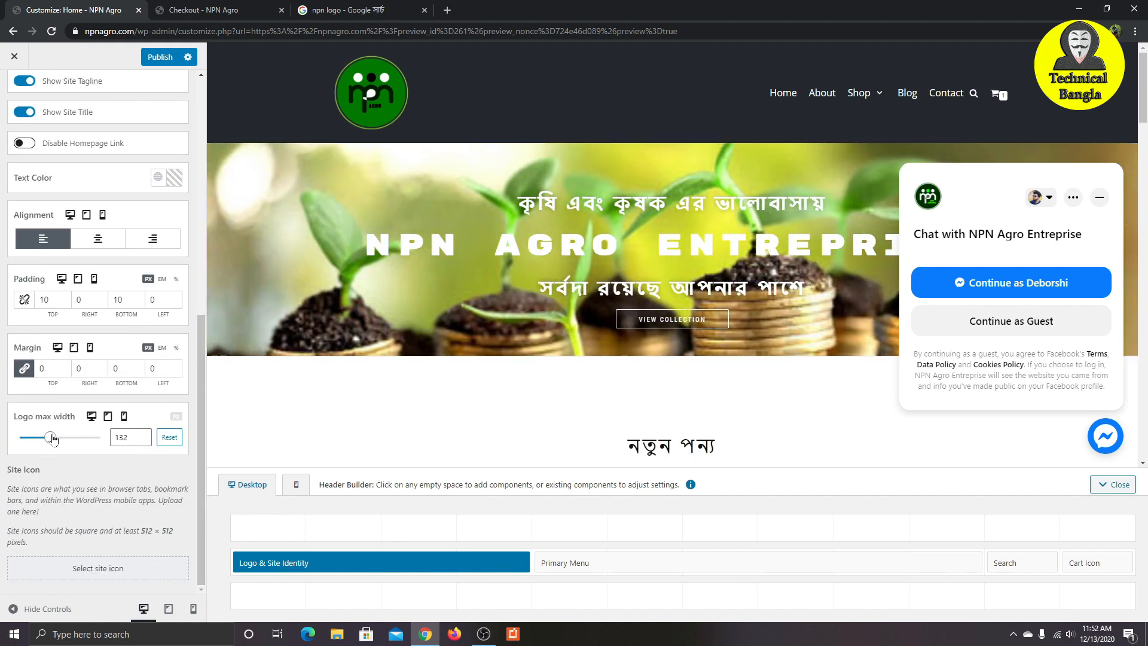
pyautogui.scroll(8, 76, 232)
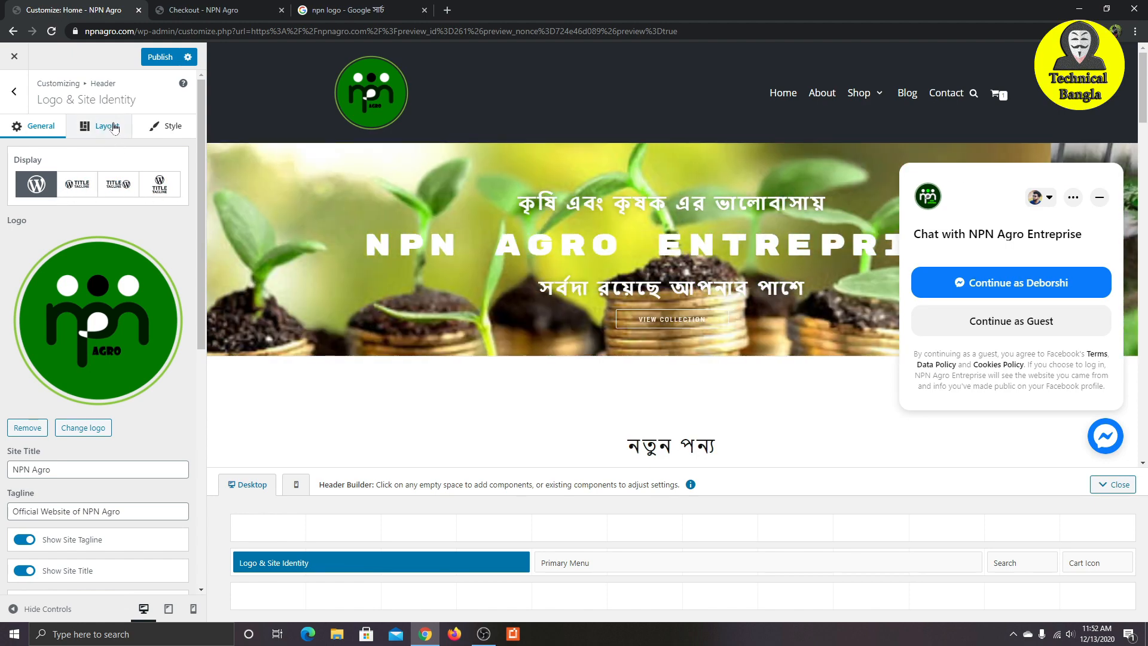
# Step: Try the logo display with the title below and with the title before it, and restore the logo-only display
pyautogui.click(160, 184)
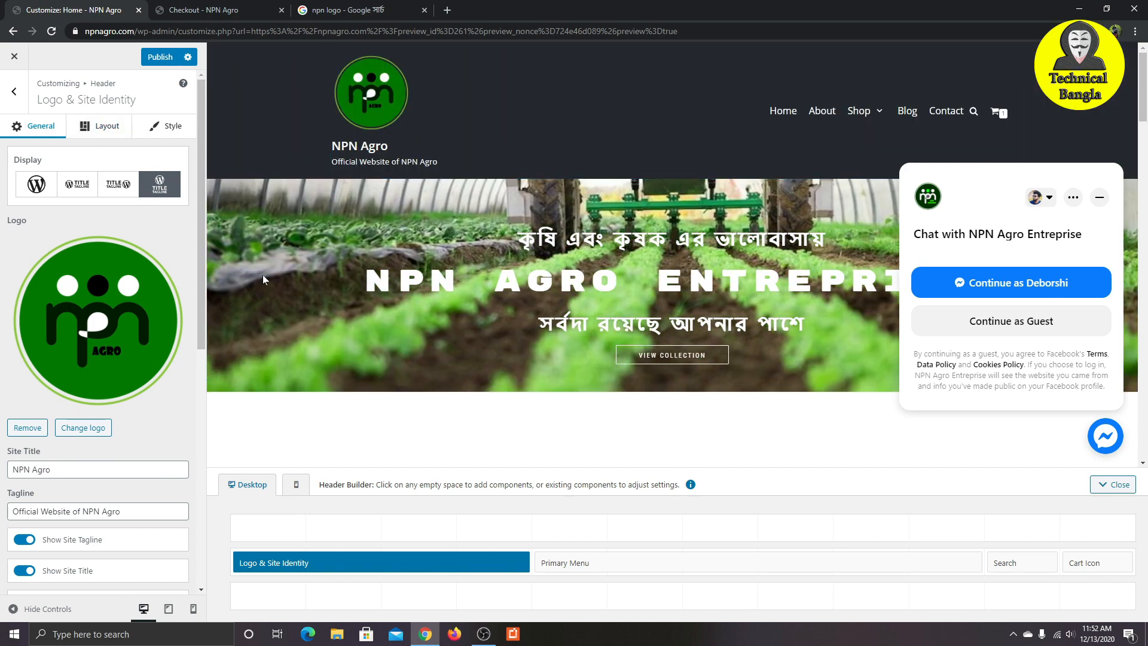
pyautogui.click(30, 181)
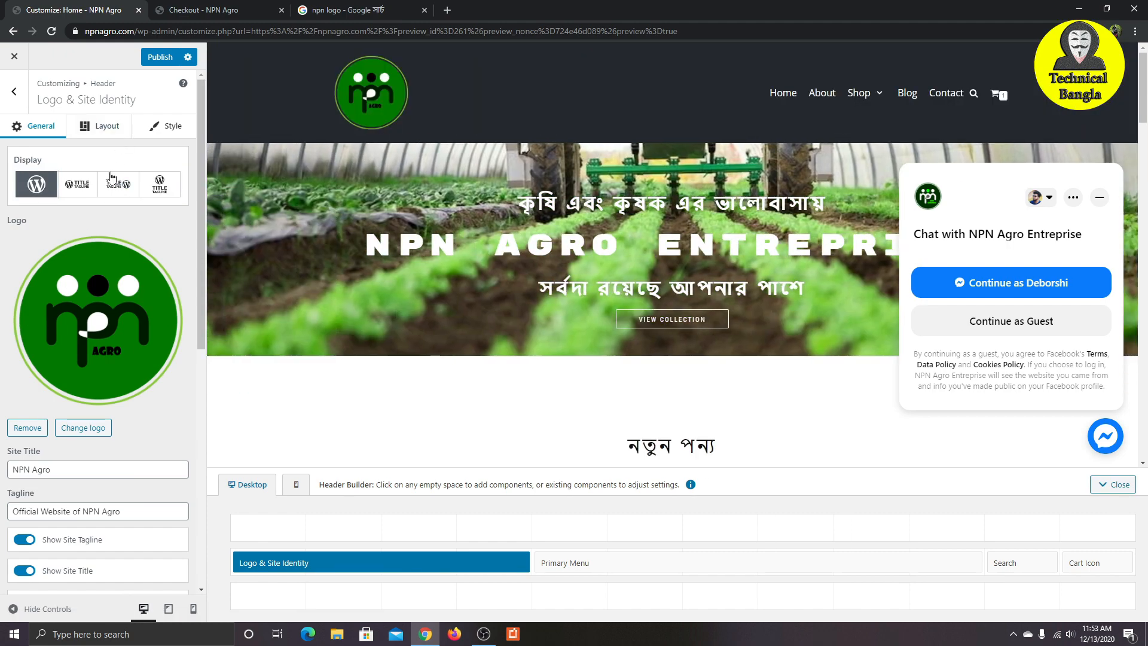
pyautogui.click(124, 191)
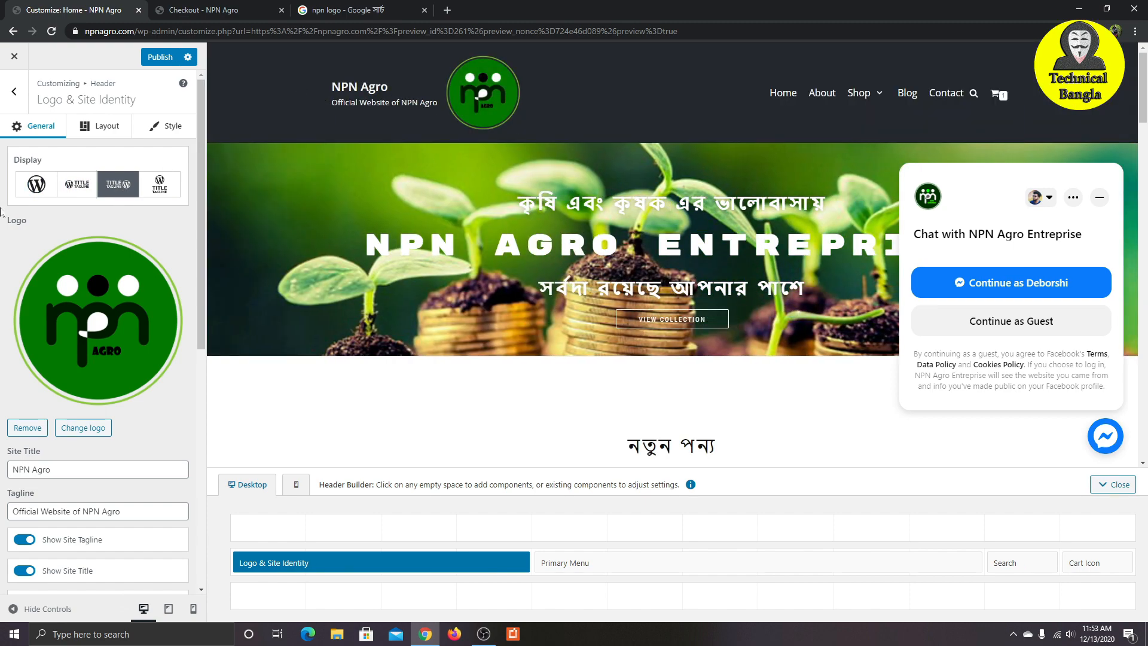
pyautogui.click(32, 187)
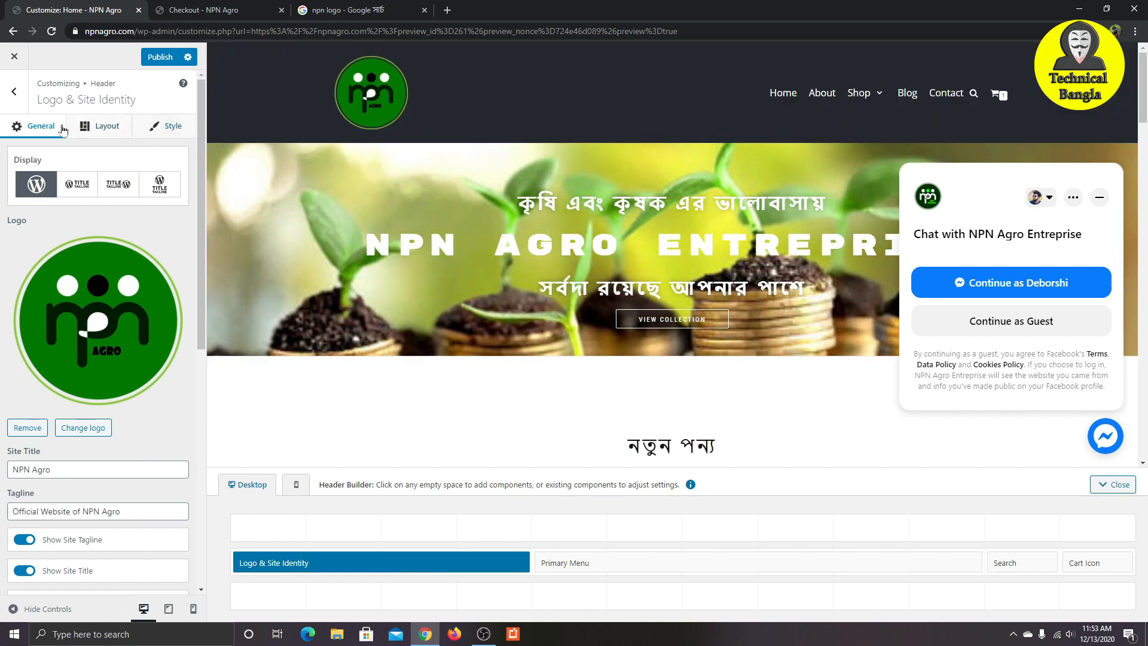
# Step: Reduce the header logo's maximum width for desktop to 50
pyautogui.scroll(-4, 136, 249)
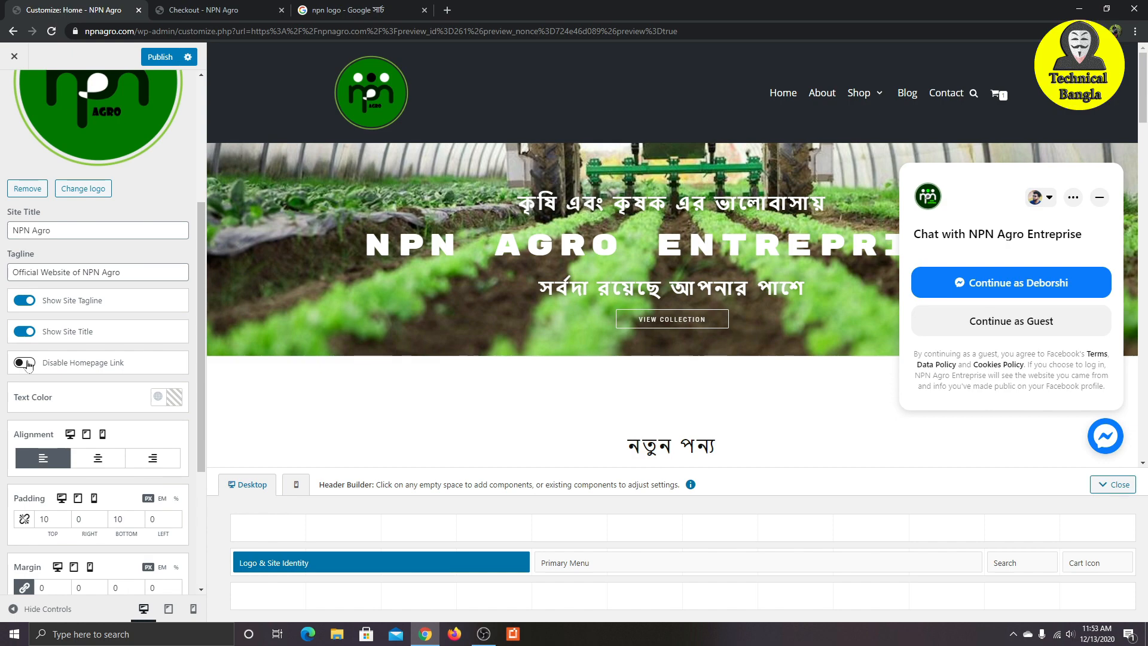
pyautogui.scroll(-2, 73, 357)
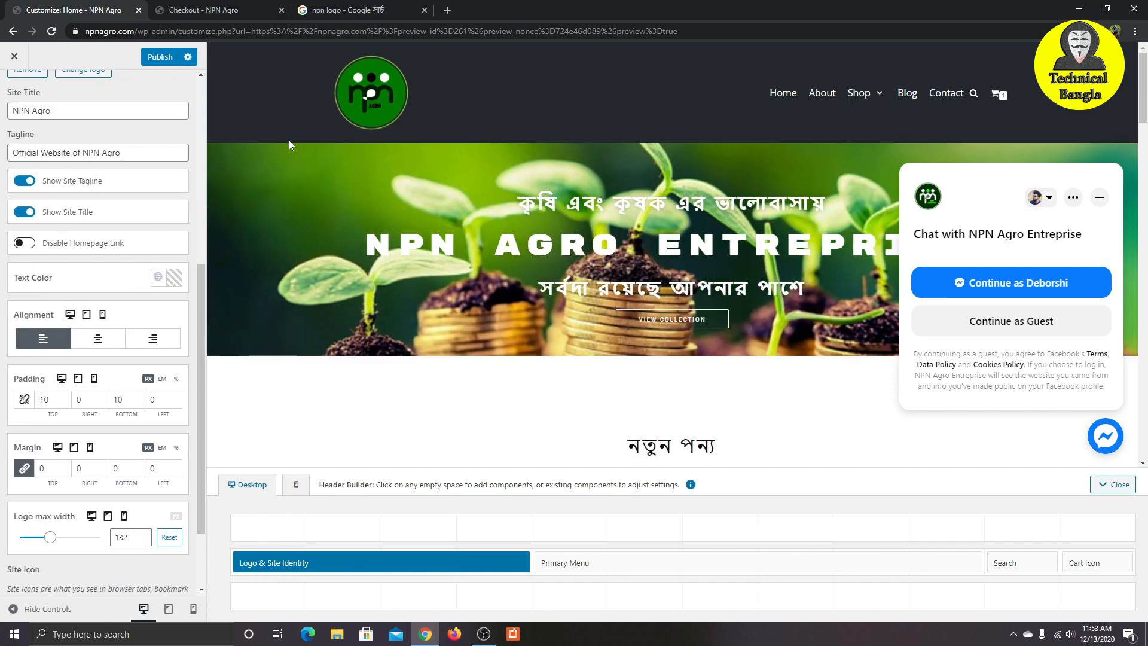
pyautogui.scroll(-1, 121, 389)
pyautogui.moveTo(50, 477); pyautogui.dragTo(34, 478)
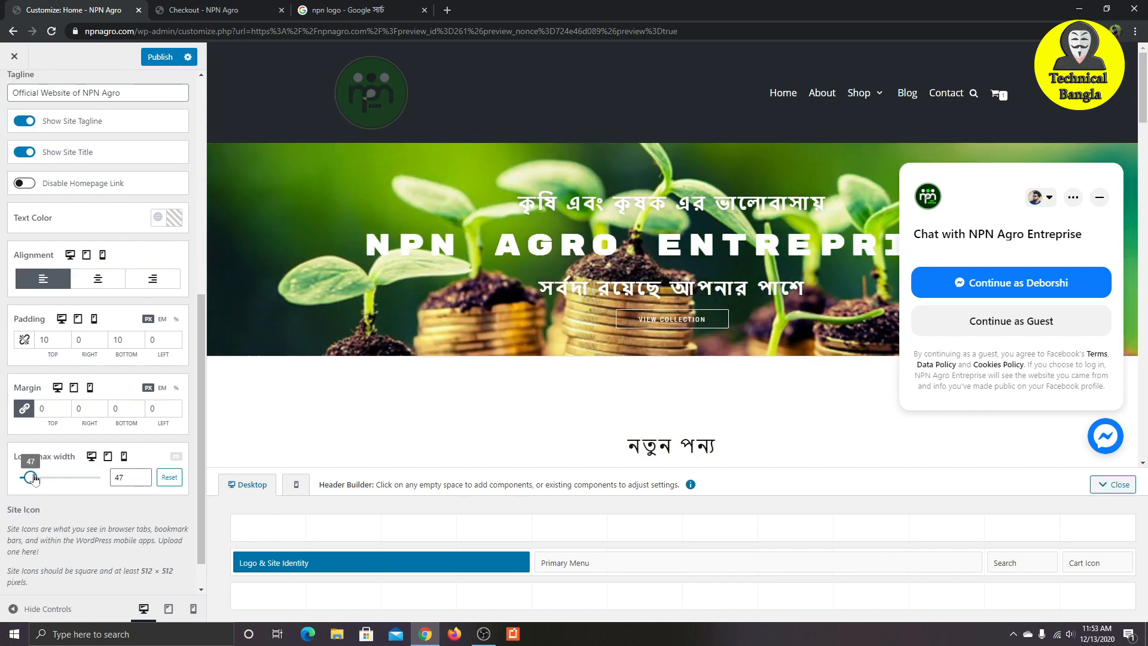
pyautogui.moveTo(33, 479); pyautogui.dragTo(33, 481)
pyautogui.click(112, 477)
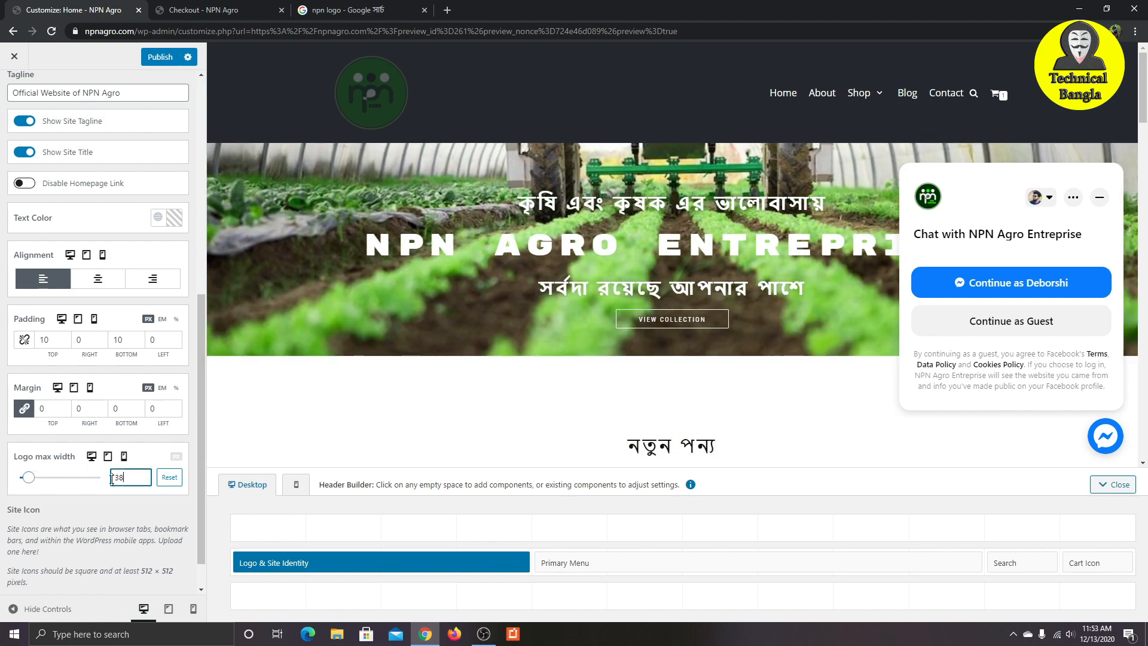
pyautogui.doubleClick(119, 477)
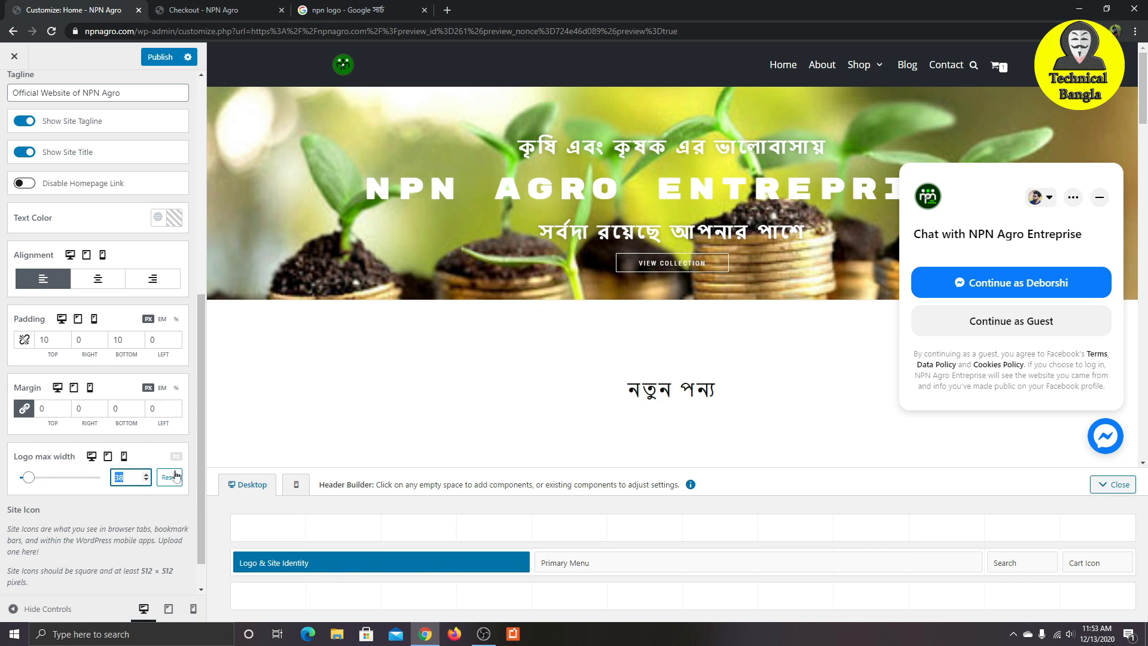
pyautogui.write('47')
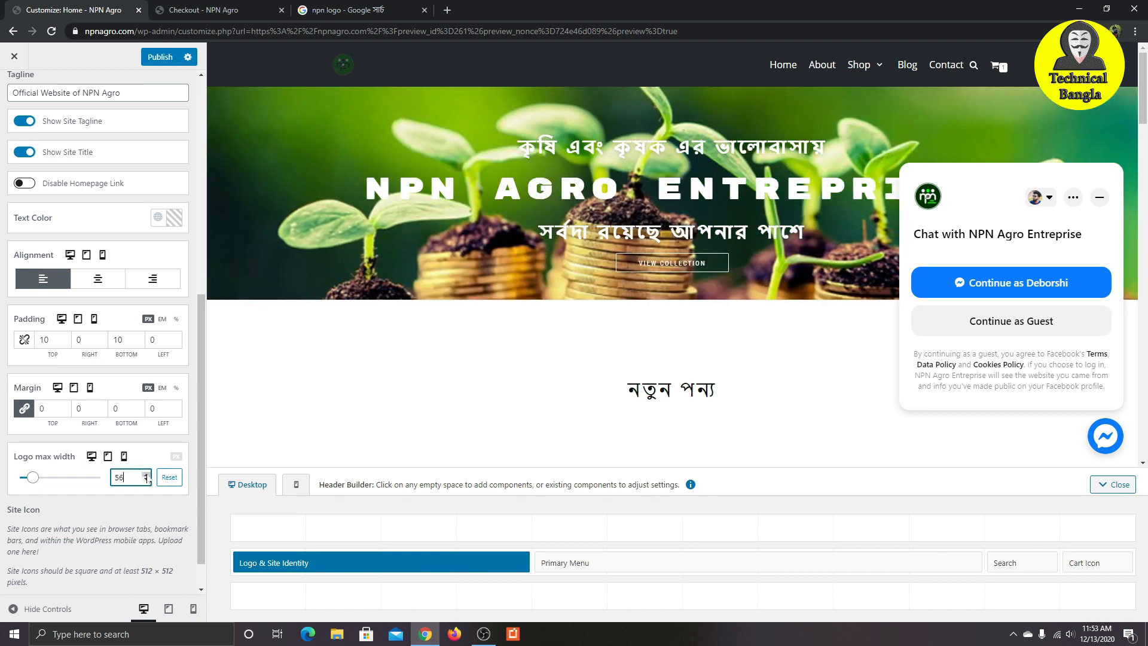
pyautogui.click(146, 476)
pyautogui.click(145, 476)
pyautogui.click(146, 475)
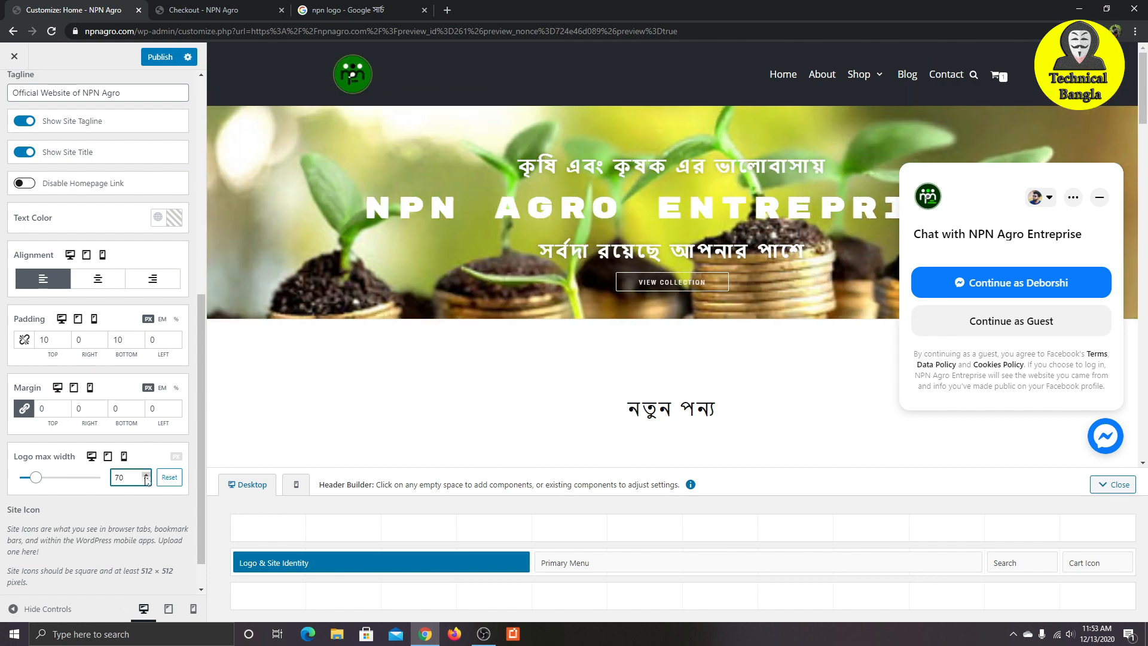
pyautogui.click(146, 480)
pyautogui.click(145, 479)
pyautogui.click(146, 479)
pyautogui.click(146, 479)
pyautogui.click(146, 479)
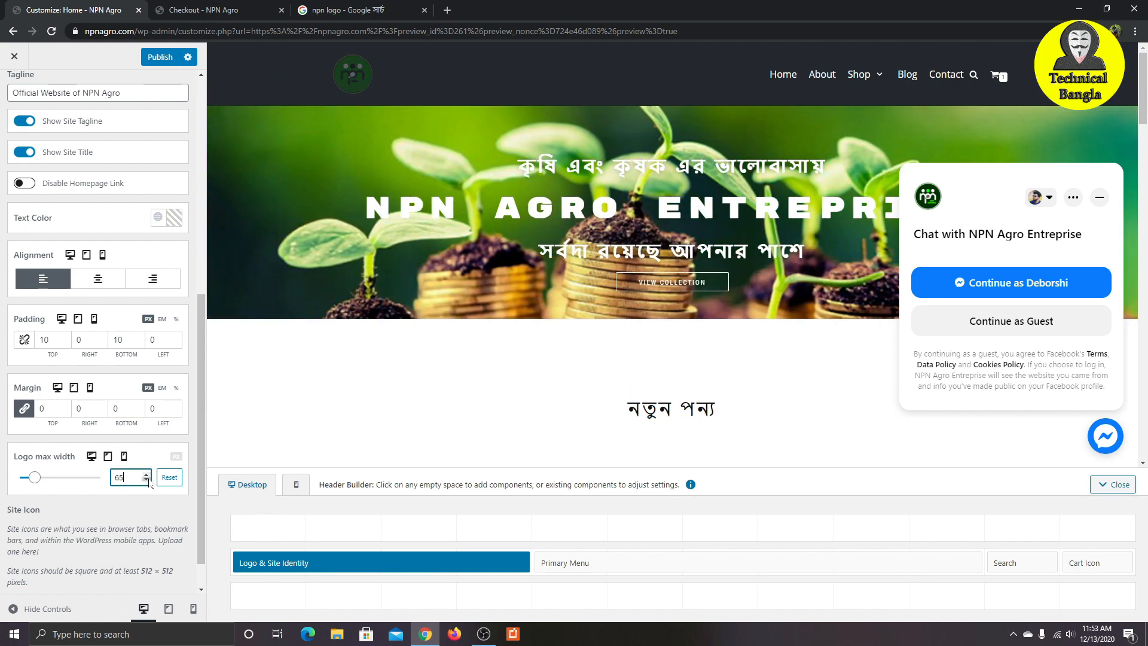
pyautogui.click(146, 480)
pyautogui.click(146, 479)
pyautogui.click(146, 480)
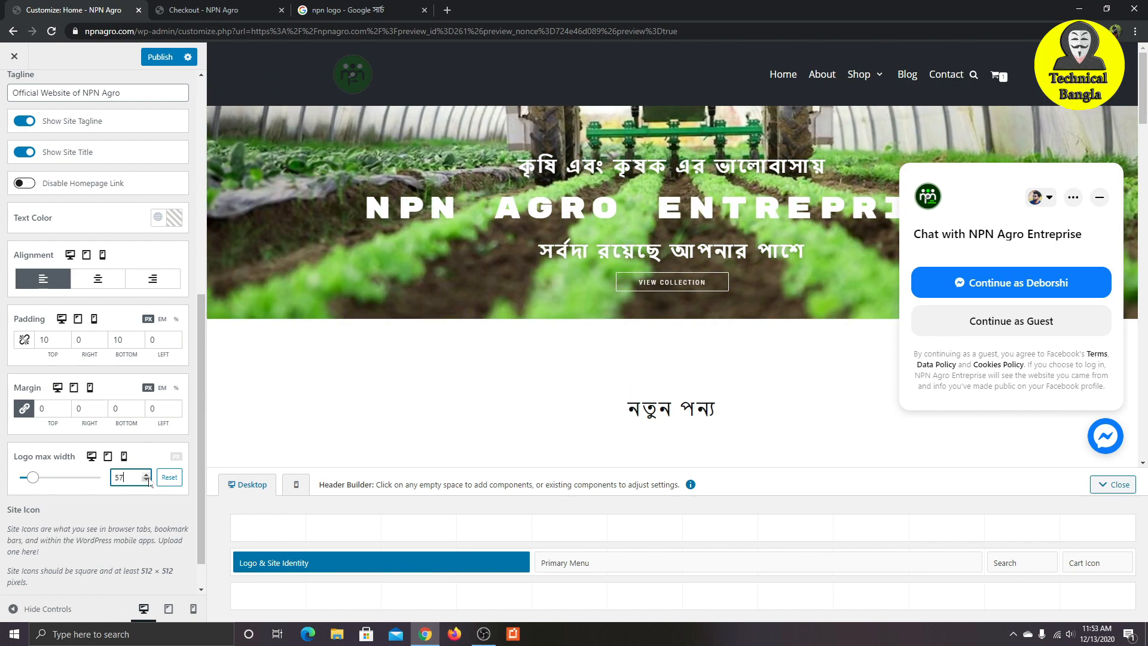
pyautogui.click(146, 479)
pyautogui.click(145, 480)
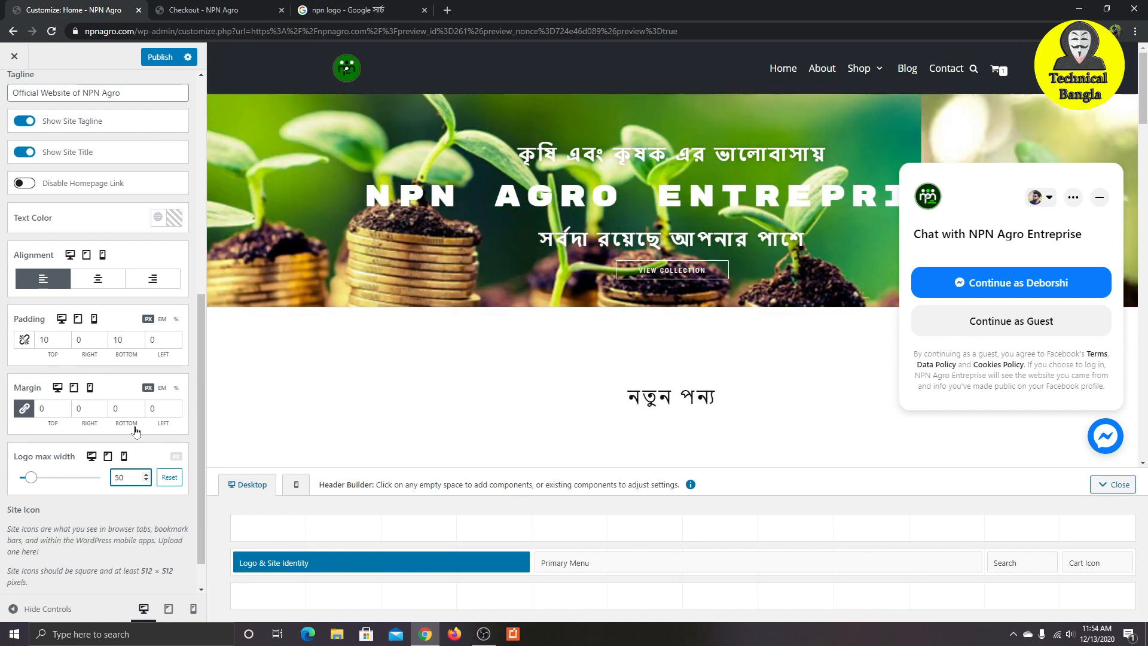
# Step: Set the header logo's maximum width for tablet to 50, minimizing the chat popup in the preview and comparing with desktop
pyautogui.click(108, 457)
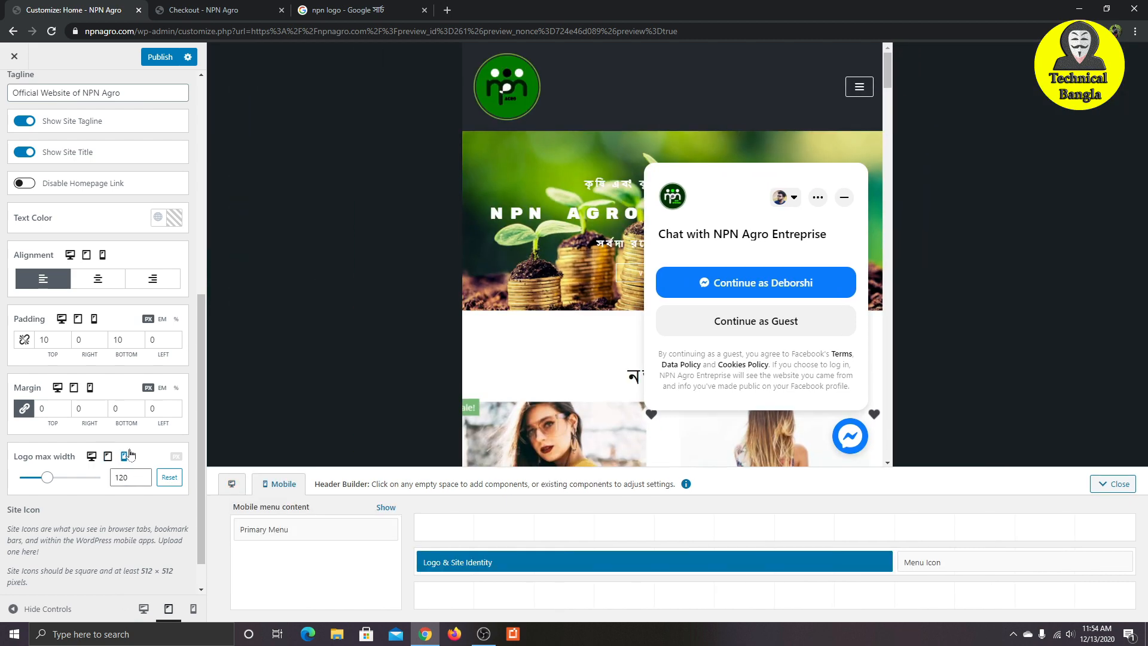
pyautogui.moveTo(47, 478); pyautogui.dragTo(33, 484)
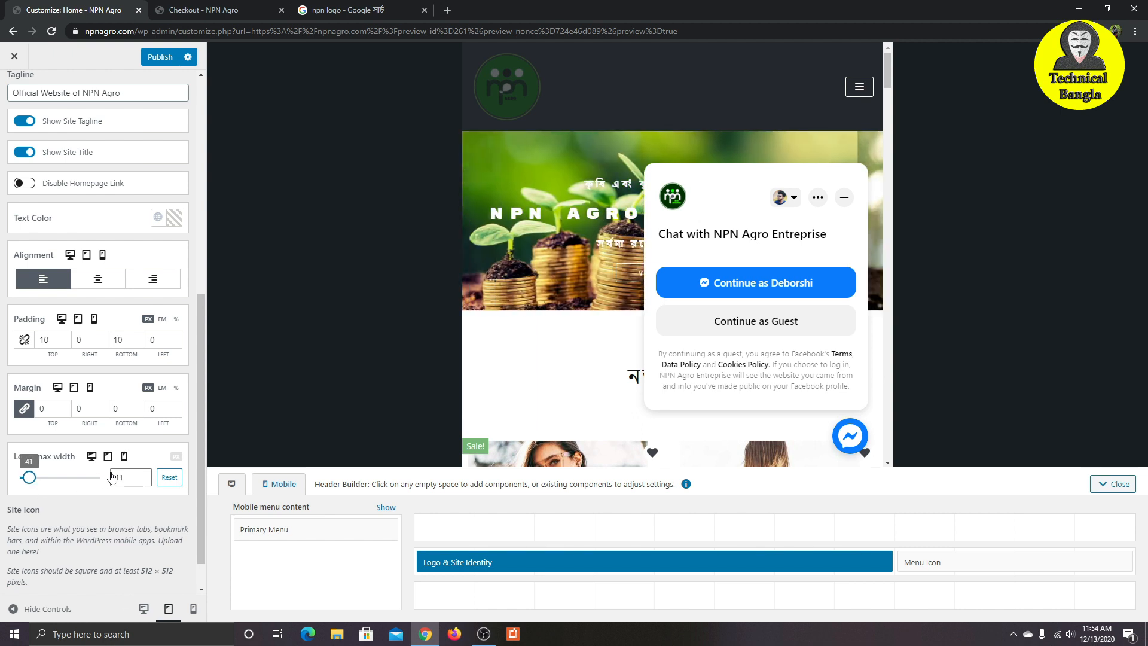
pyautogui.click(146, 480)
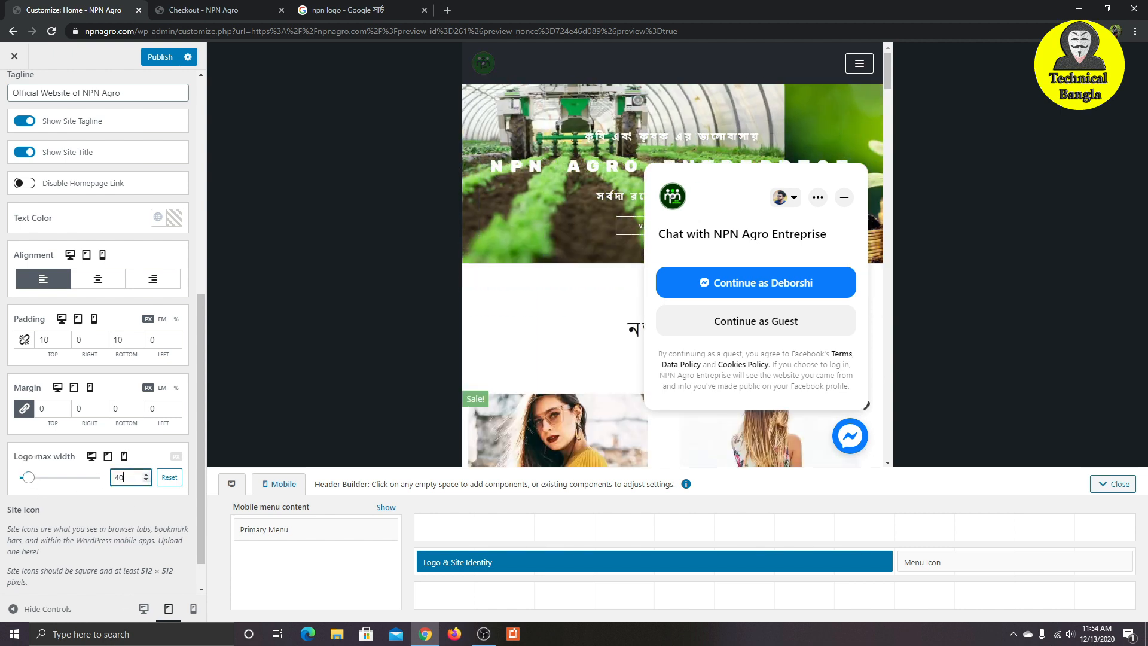
pyautogui.click(844, 197)
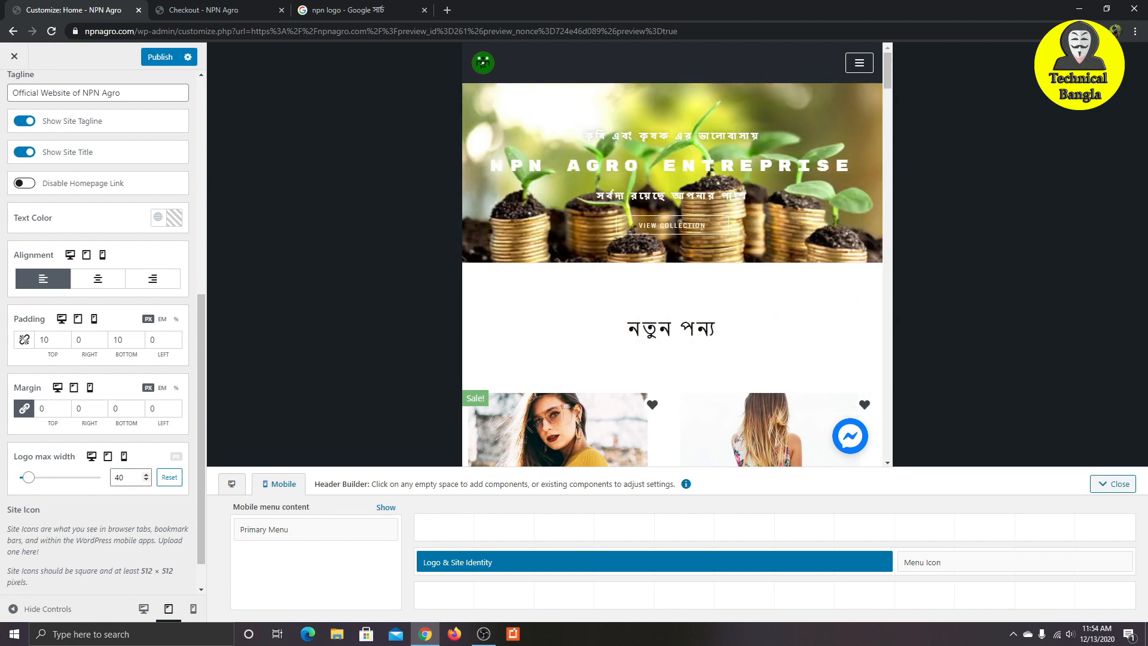
pyautogui.click(146, 476)
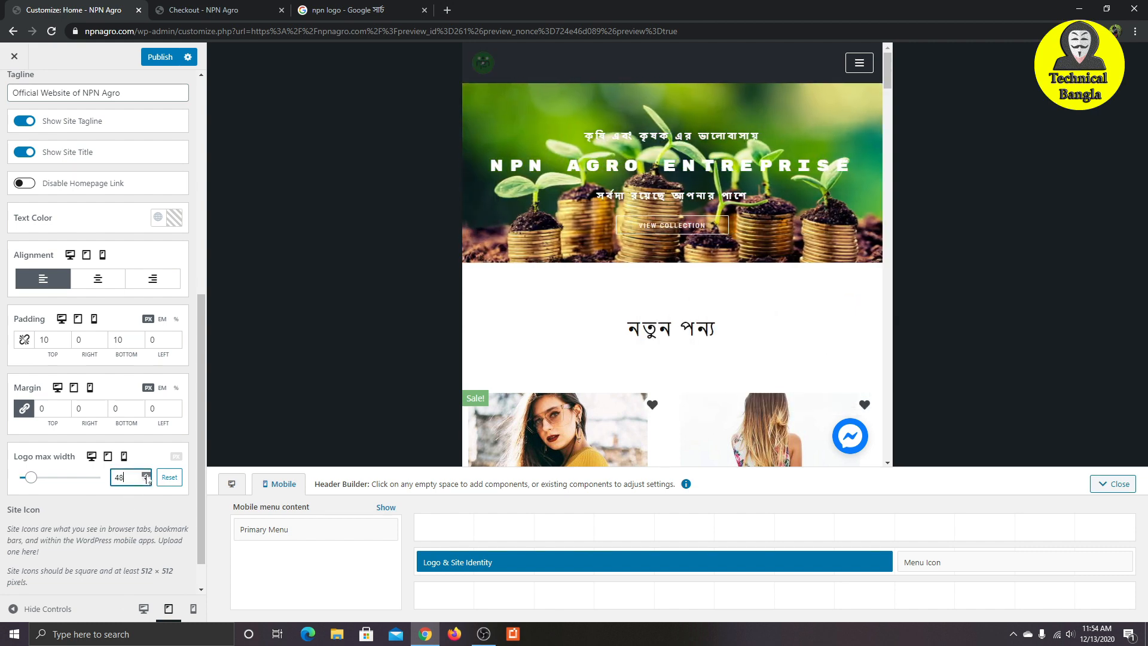
pyautogui.click(92, 456)
pyautogui.click(109, 456)
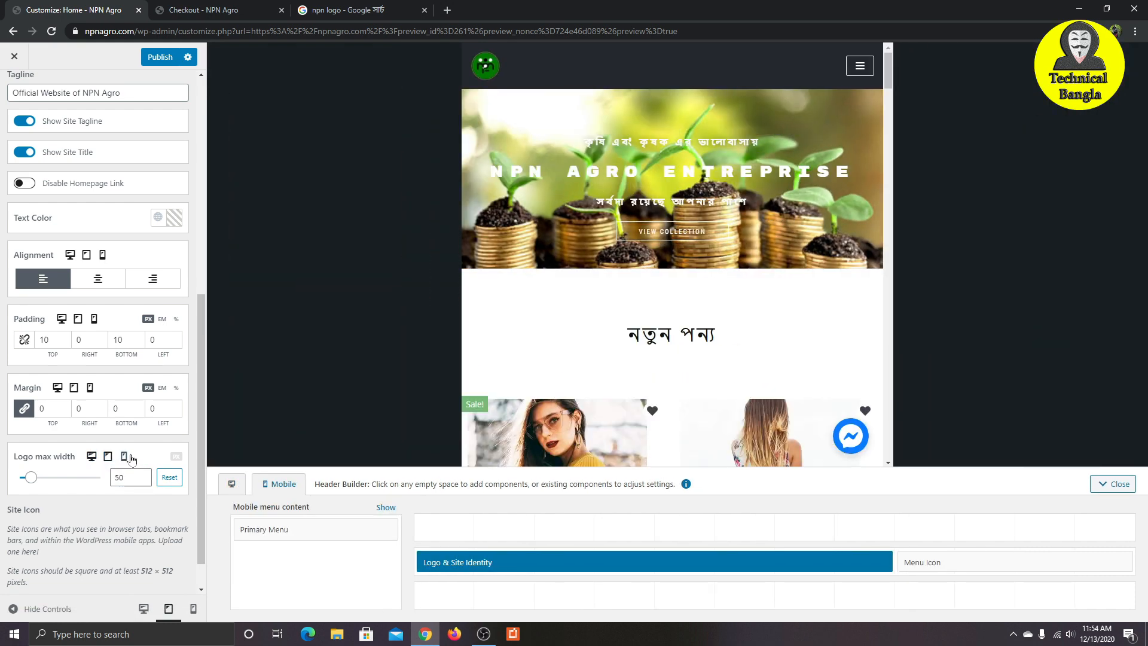
# Step: Set the header logo's maximum width for mobile to 50
pyautogui.click(124, 457)
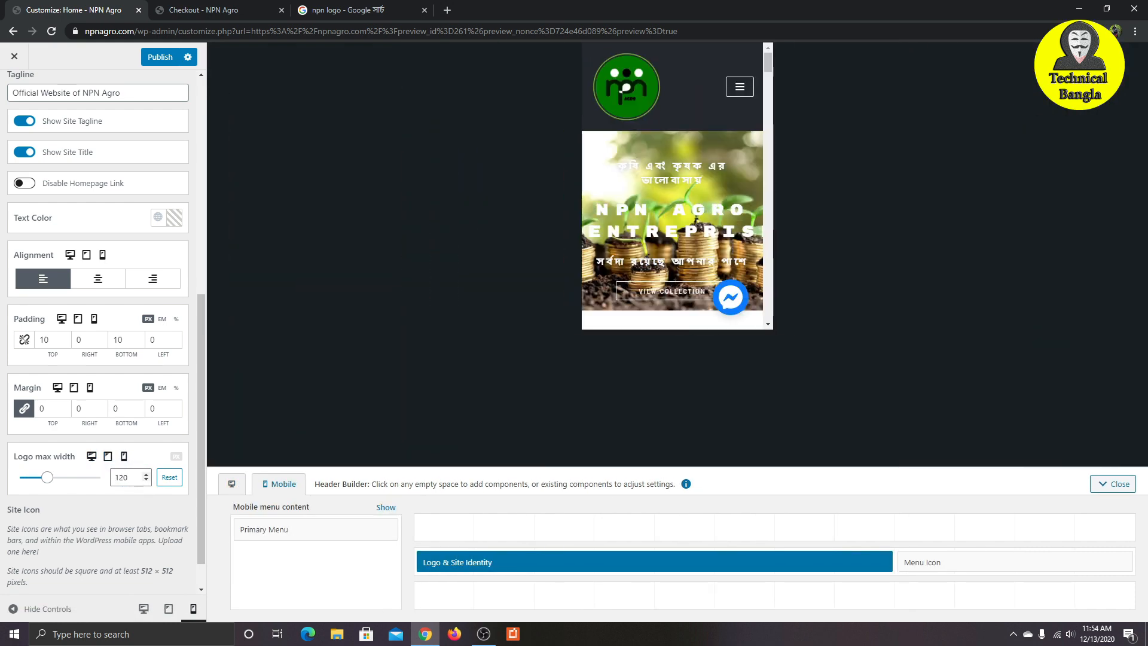
pyautogui.click(146, 480)
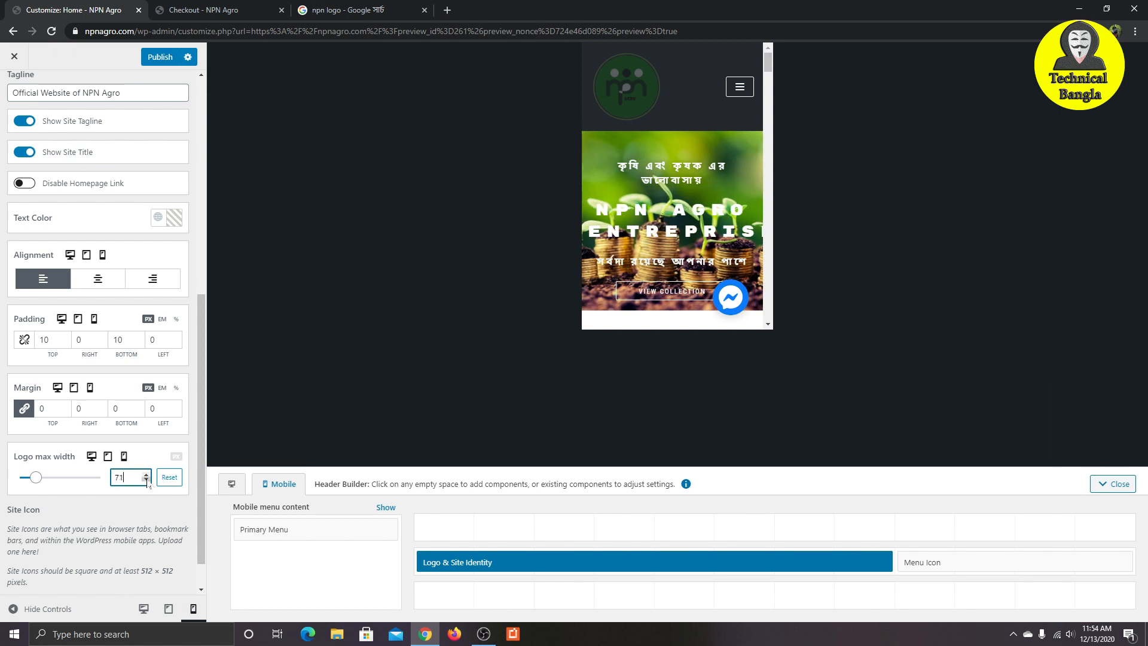
pyautogui.click(146, 480)
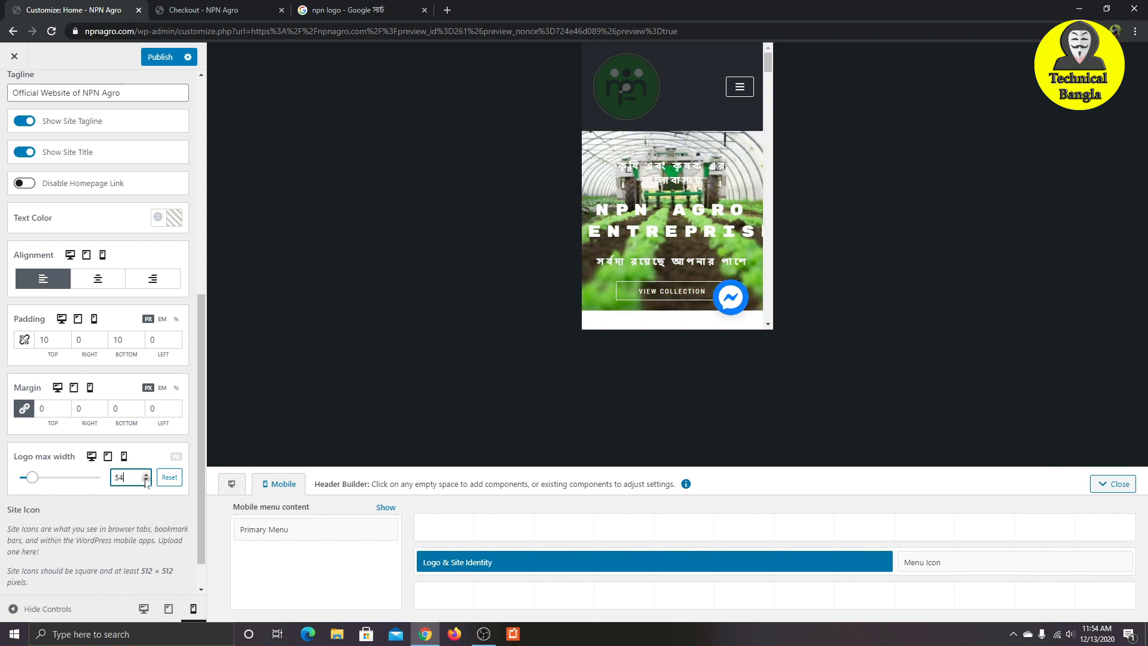
pyautogui.click(146, 480)
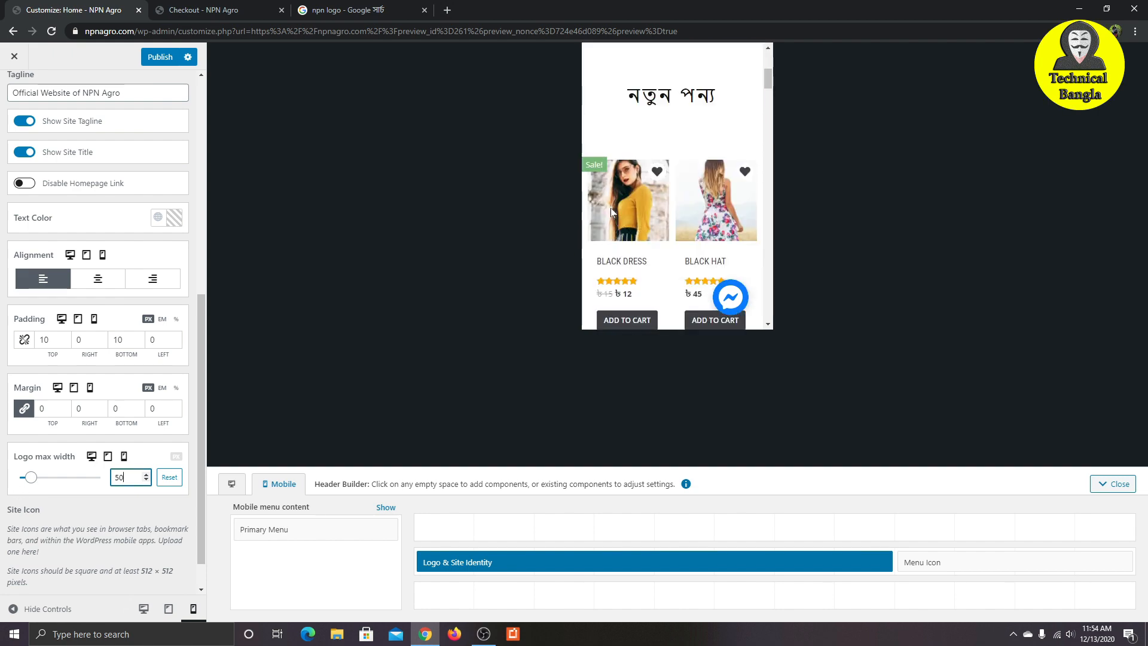
# Step: Check the resized header logo and the homepage in the desktop and mobile previews
pyautogui.click(93, 456)
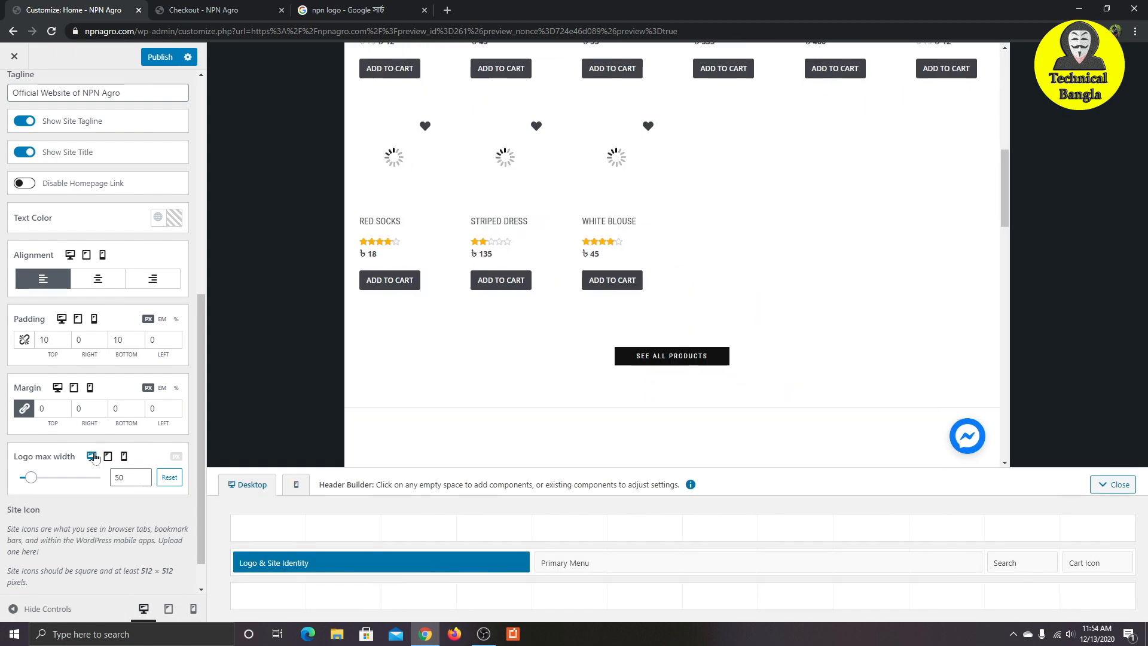
pyautogui.click(124, 456)
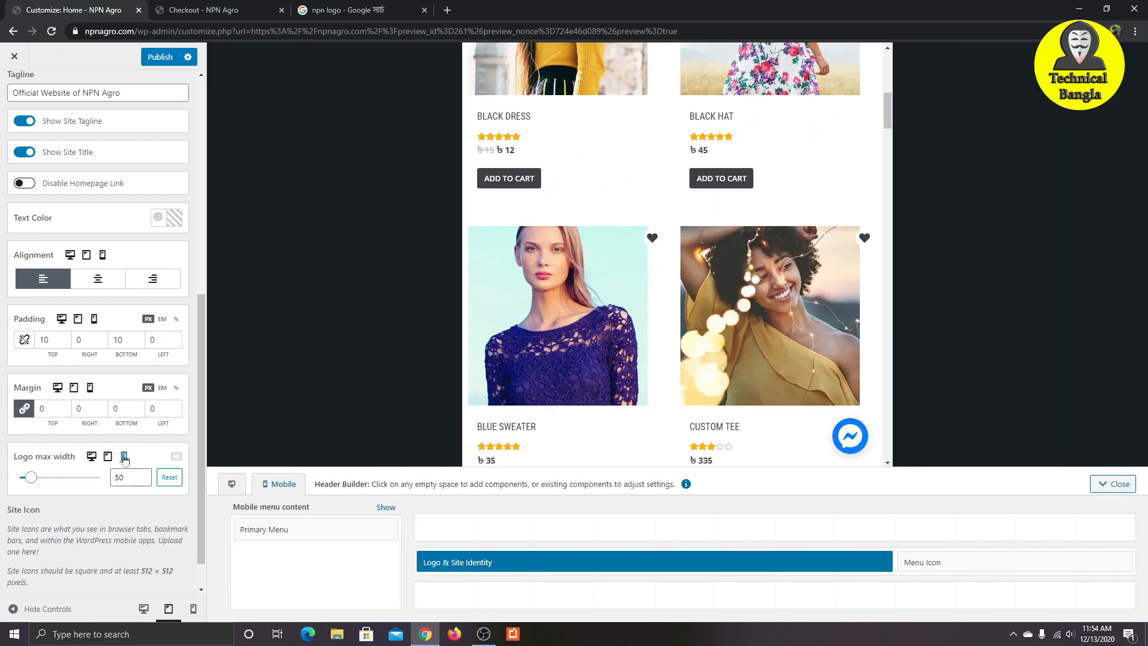
pyautogui.scroll(3, 630, 258)
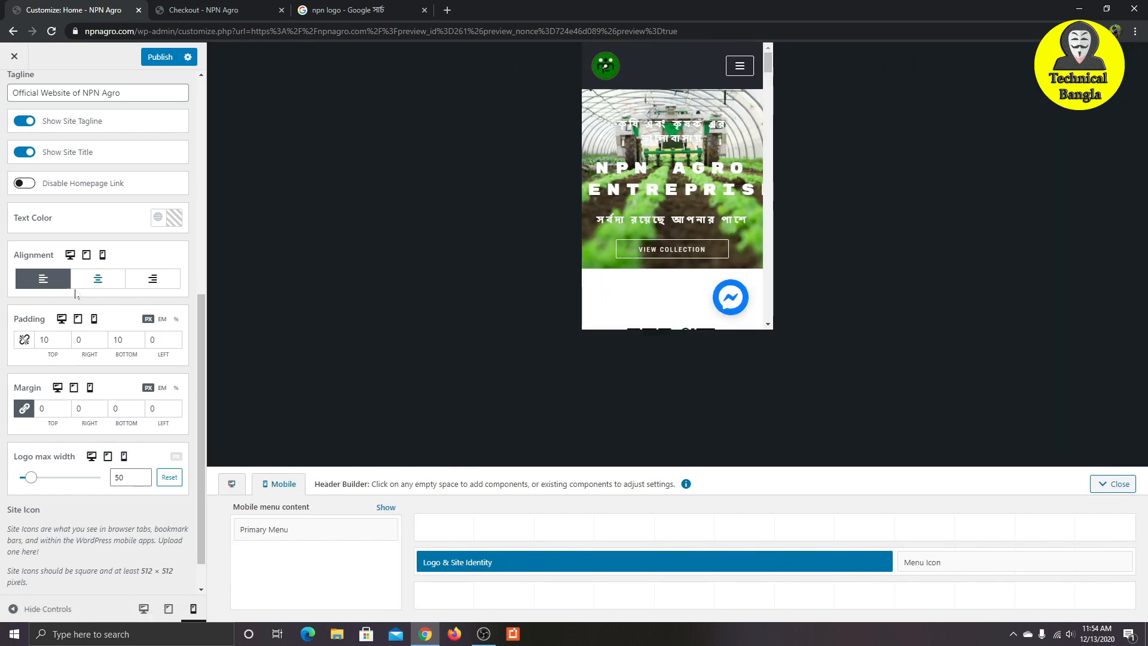
pyautogui.click(90, 457)
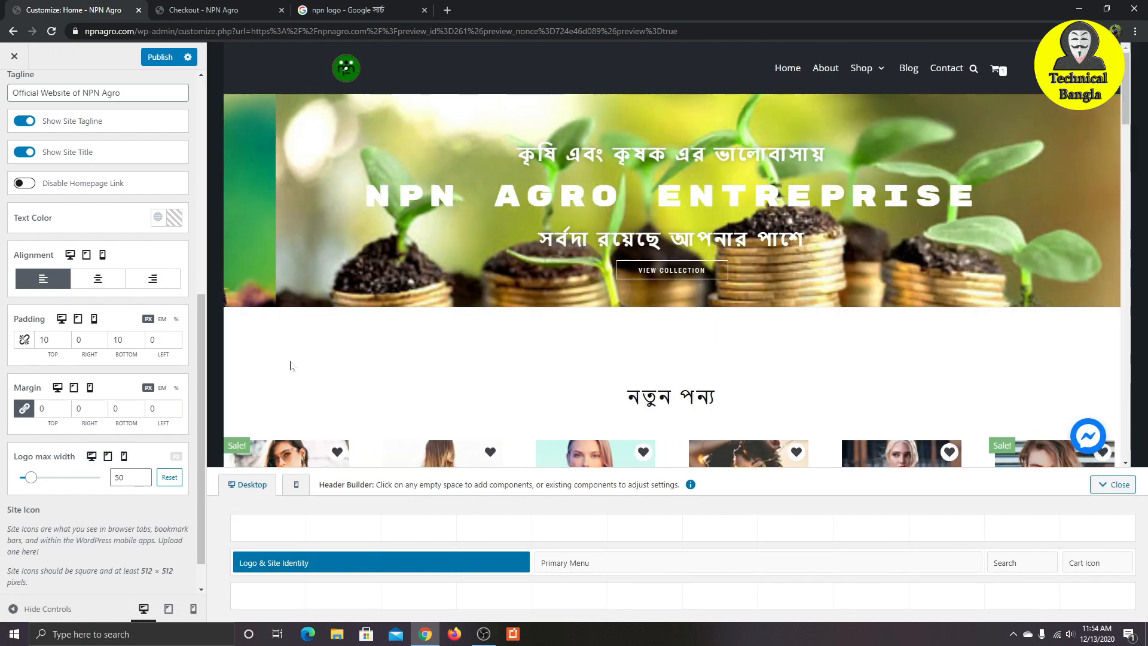
pyautogui.scroll(-20, 630, 446)
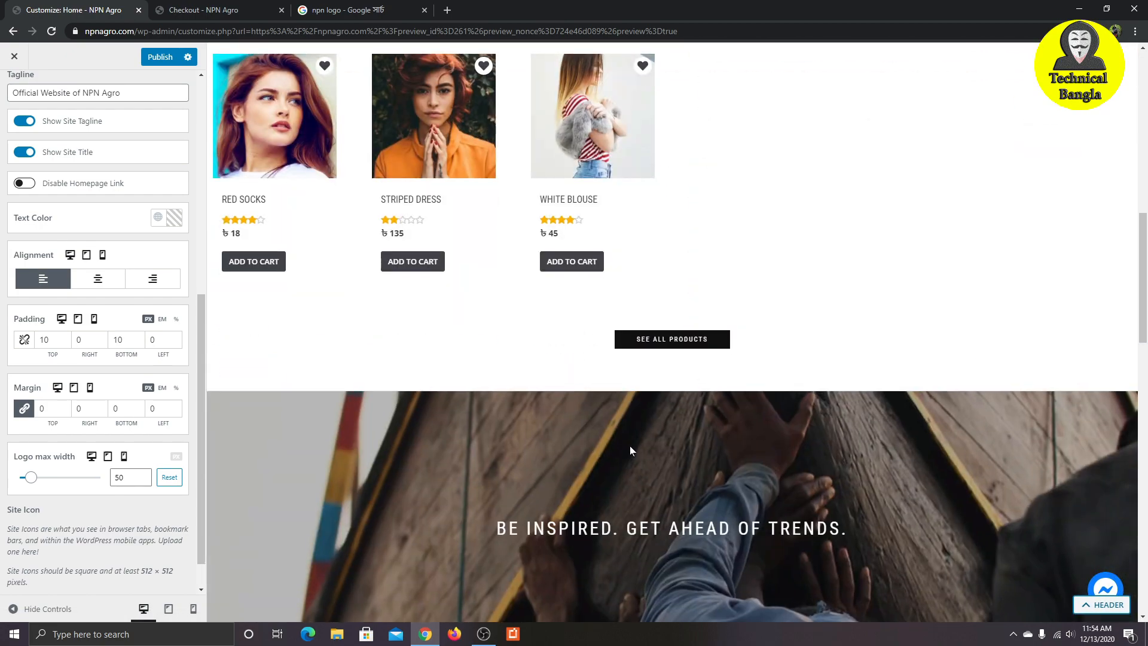
pyautogui.scroll(6, 530, 444)
pyautogui.scroll(20, 529, 444)
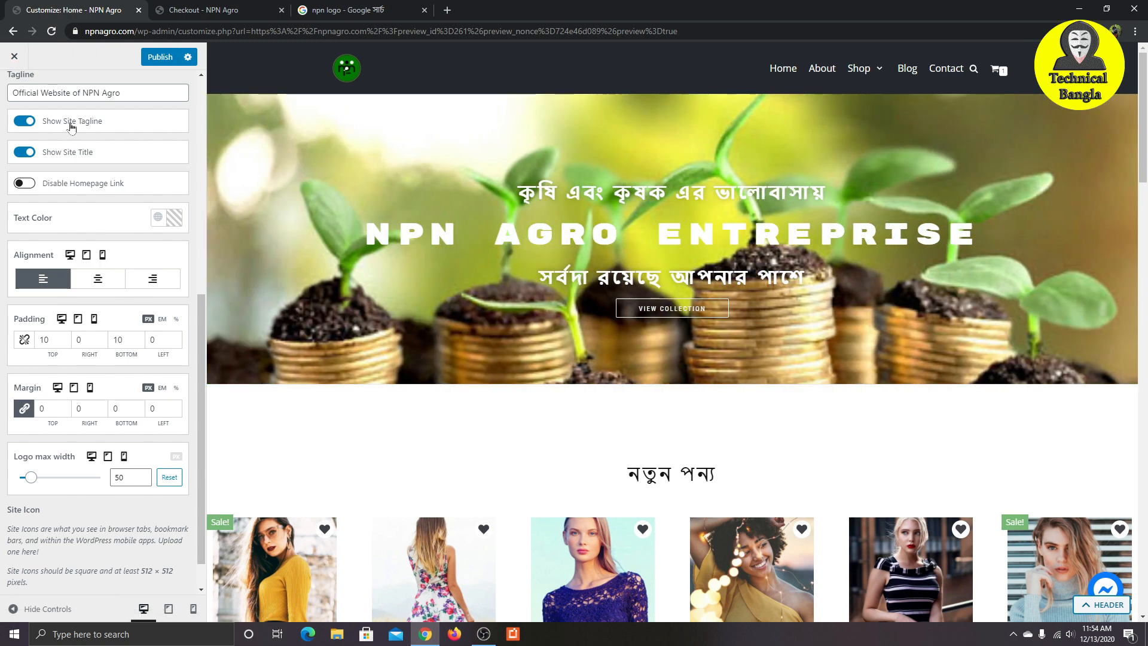
# Step: Leave the logo settings and look into the Global Header Settings and Header Presets, returning to the Header section
pyautogui.scroll(10, 71, 126)
pyautogui.click(14, 91)
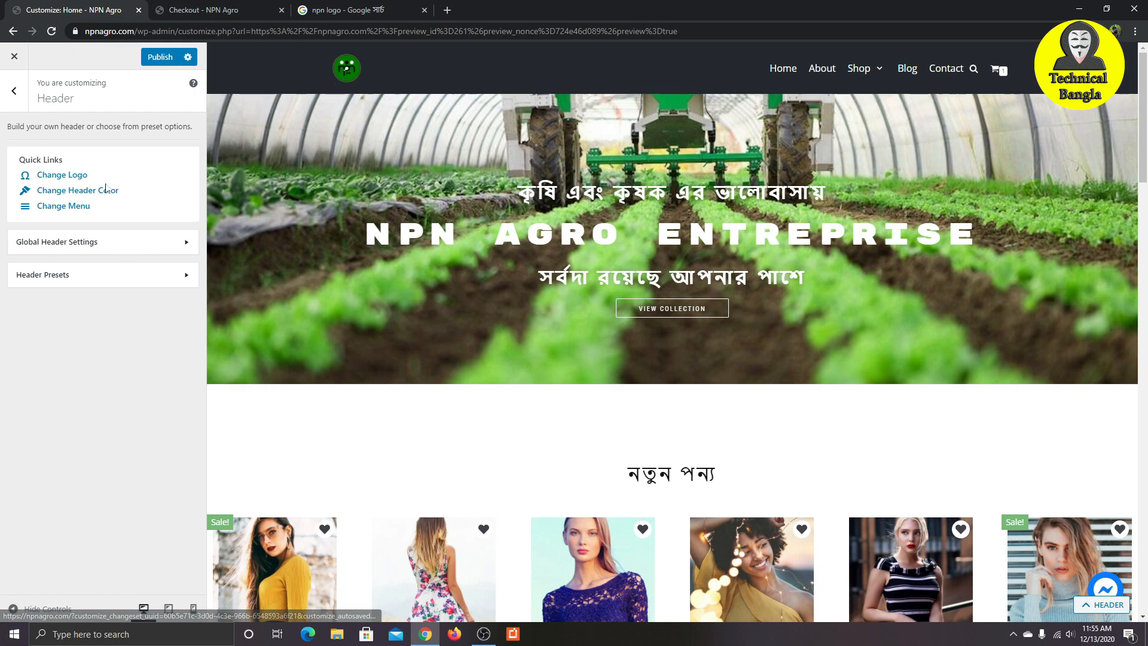
pyautogui.click(170, 244)
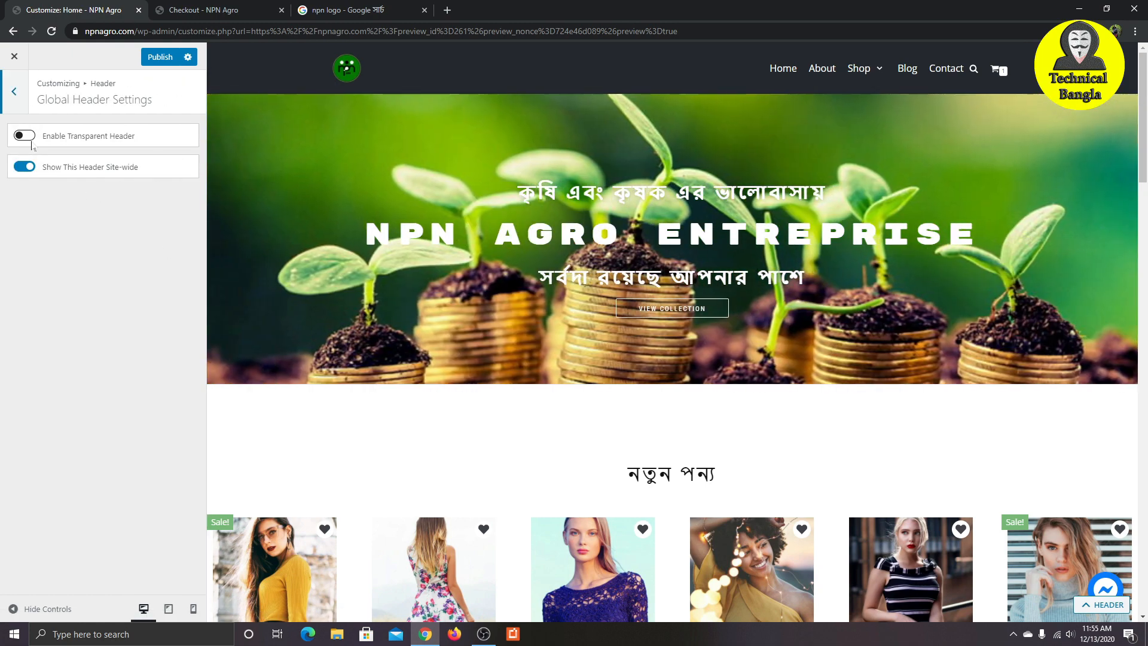
pyautogui.click(13, 92)
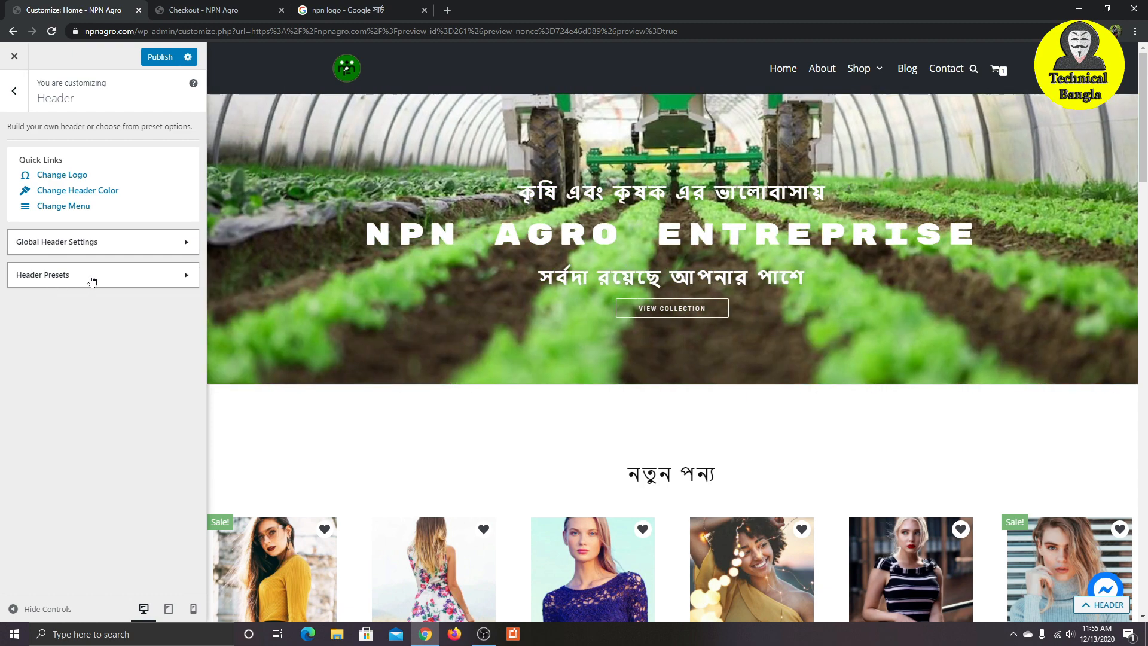
pyautogui.click(92, 277)
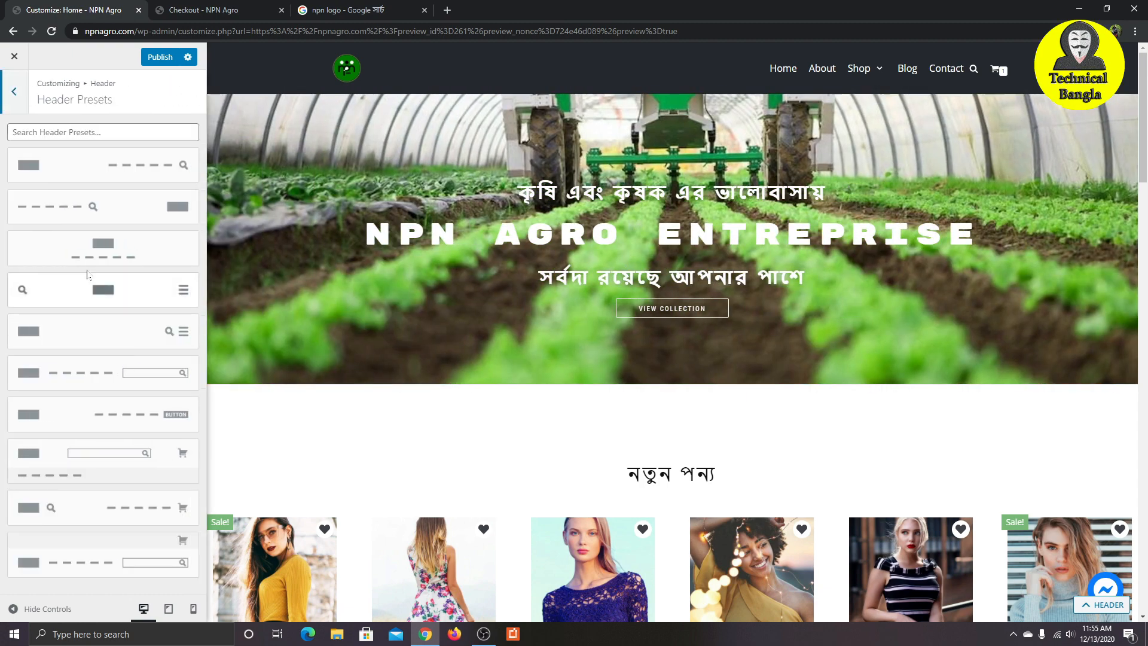
pyautogui.click(30, 108)
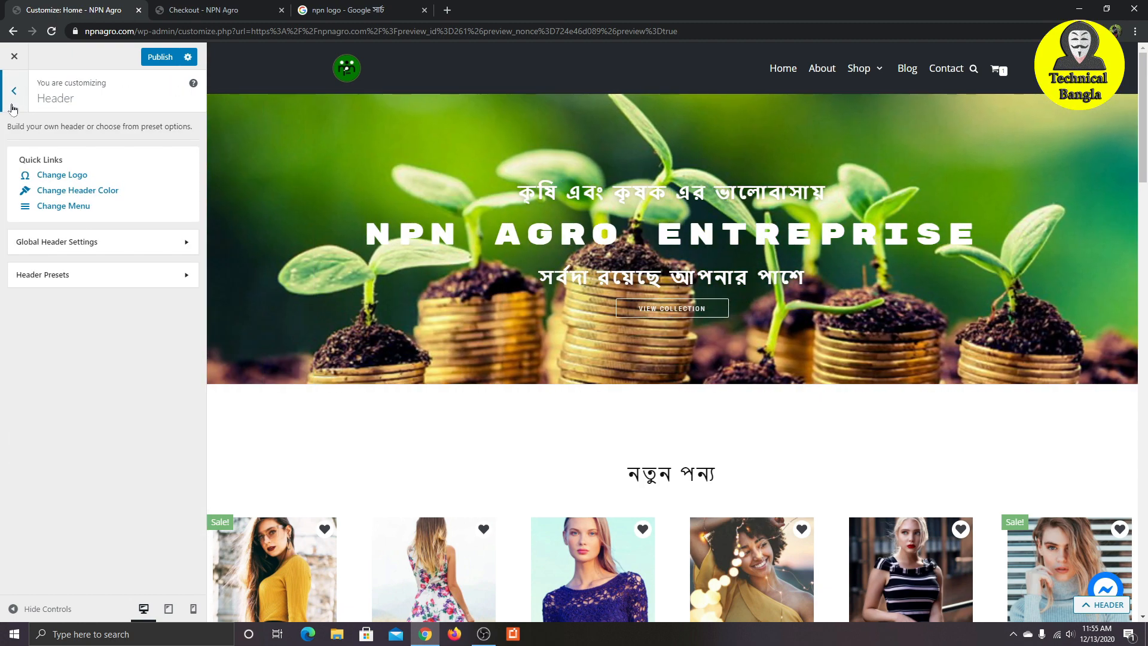
# Step: Go to the Footer section, collapse the footer builder and view the settings of the Footer Bottom row
pyautogui.click(12, 108)
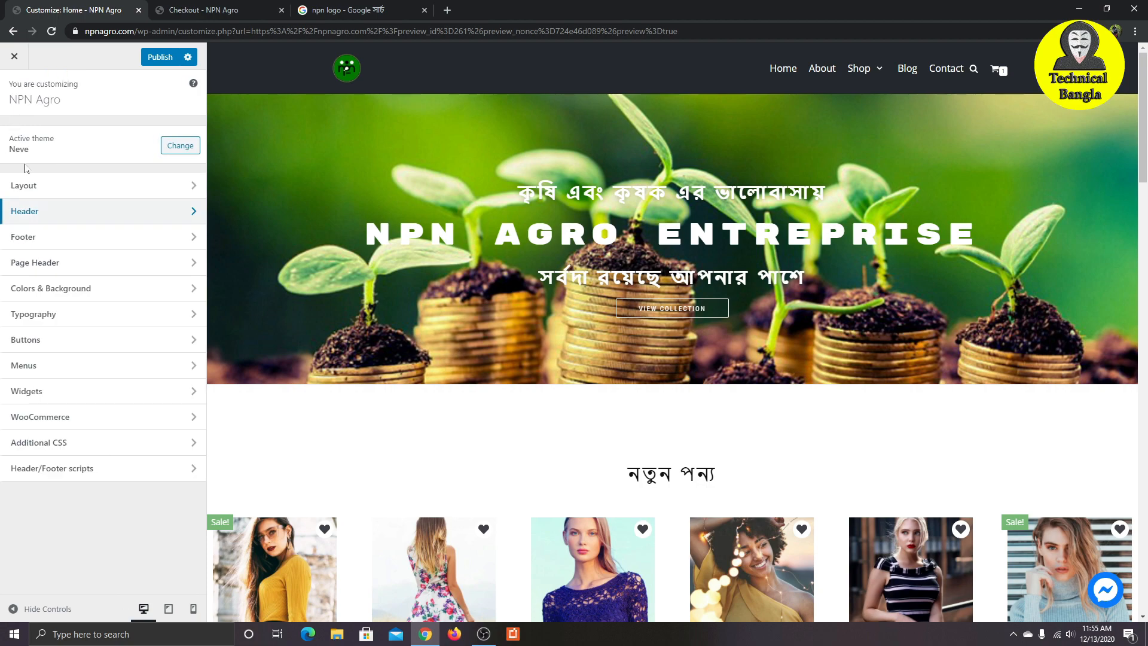
pyautogui.click(78, 236)
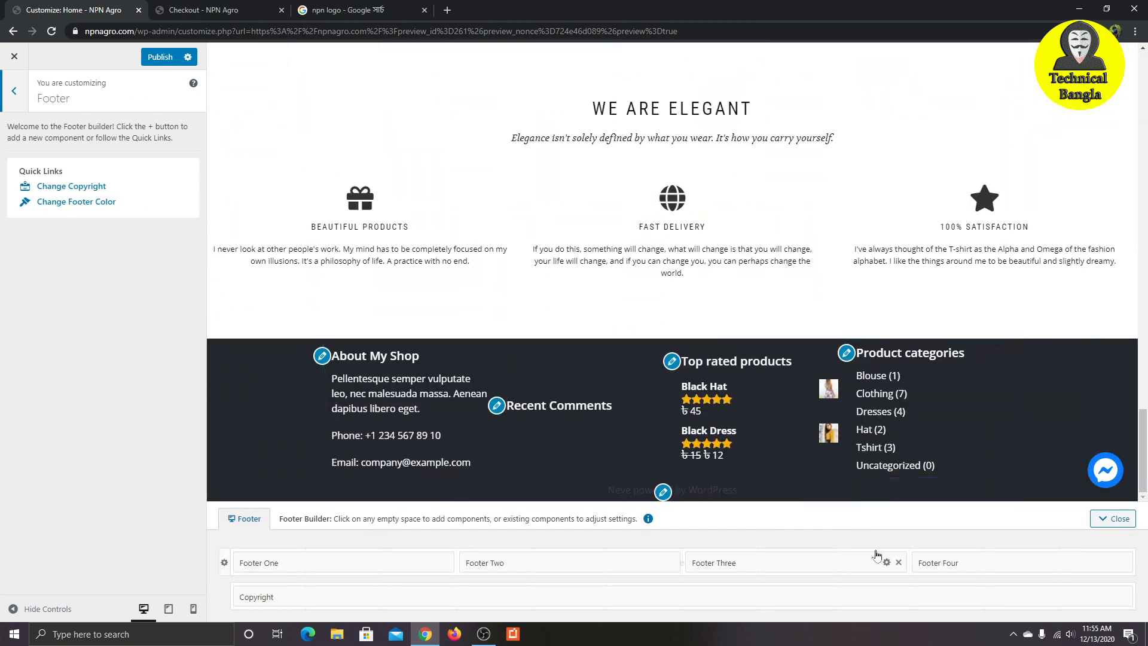
pyautogui.click(1113, 519)
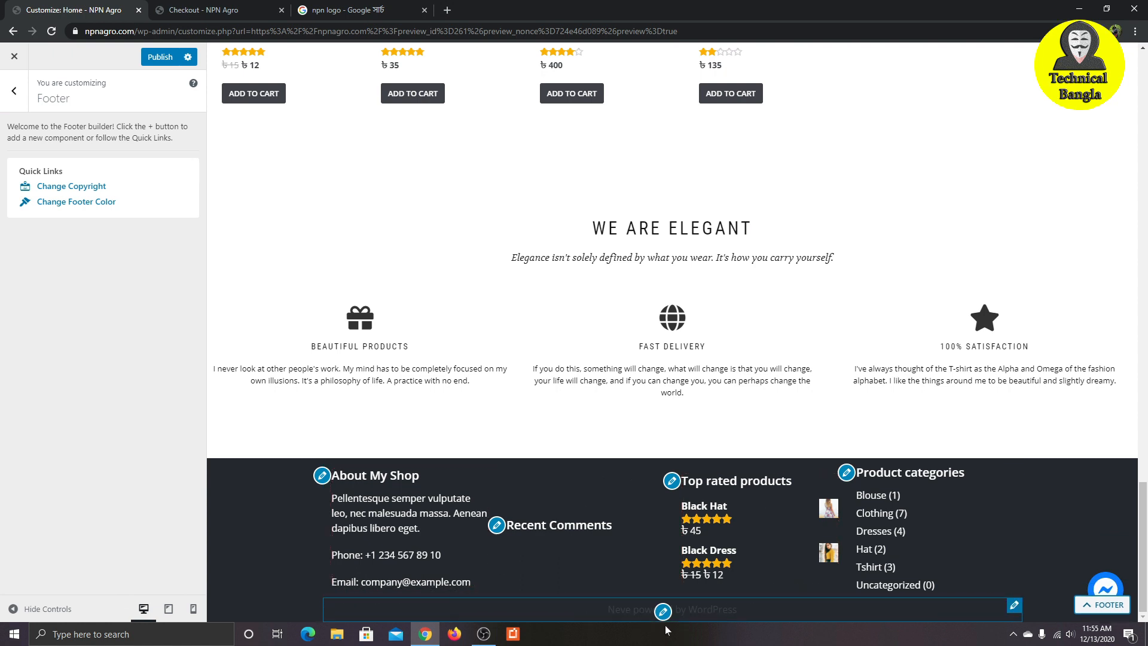
pyautogui.click(1013, 605)
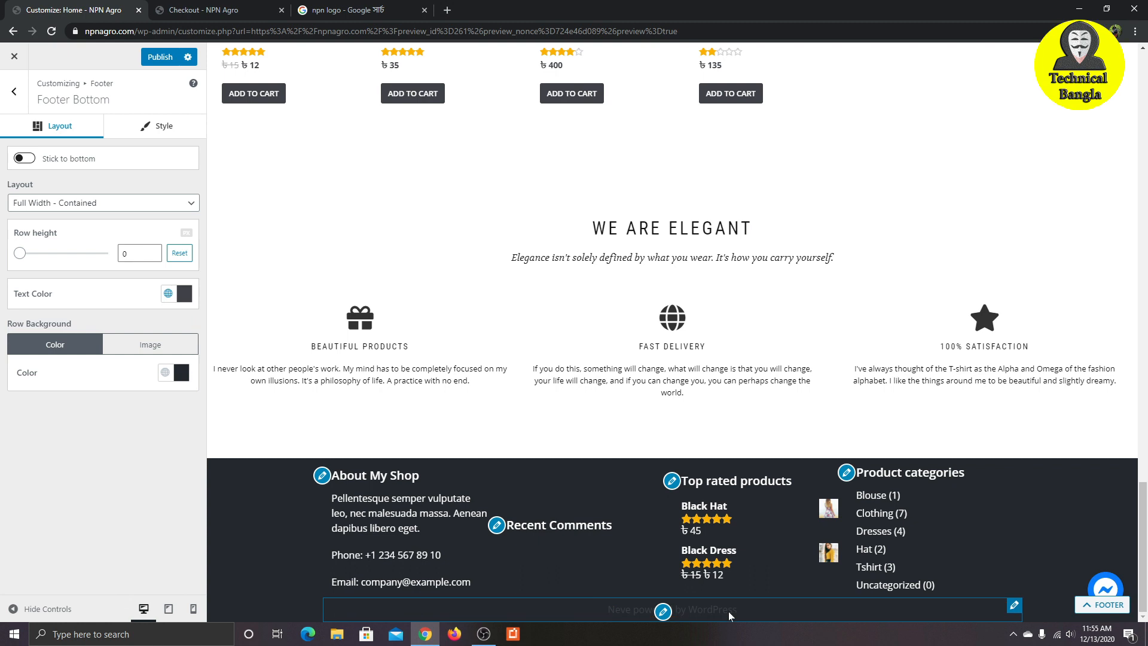
# Step: Replace the default Neve/WordPress credit in the footer's copyright component with "NPN AGRO"
pyautogui.click(665, 613)
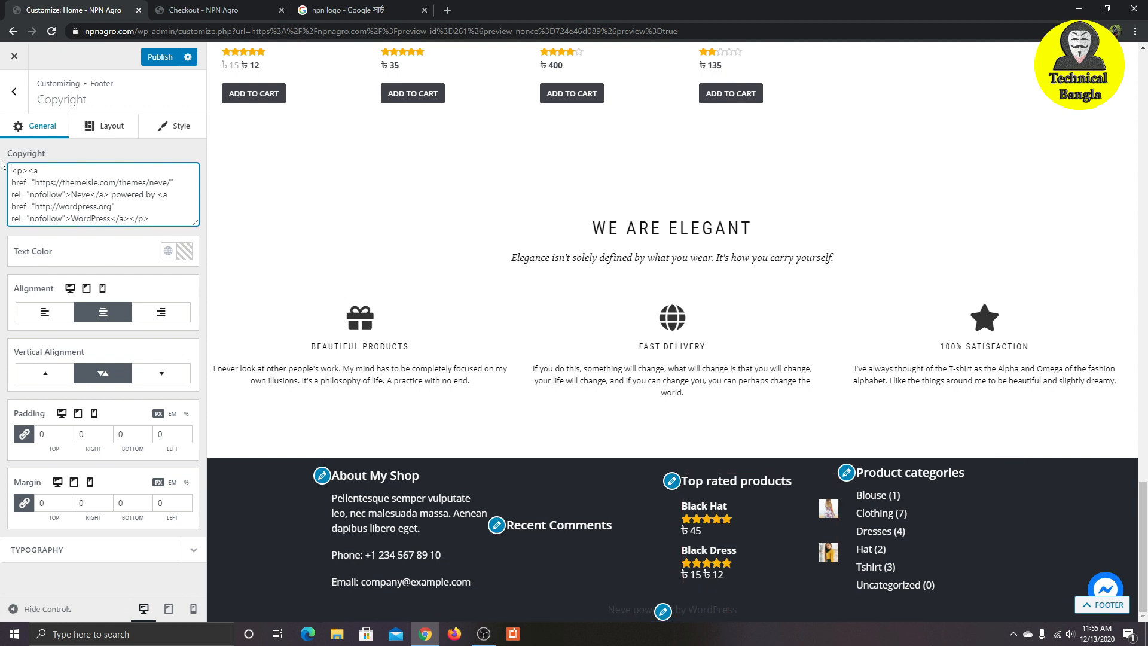
pyautogui.moveTo(152, 219); pyautogui.dragTo(3, 172)
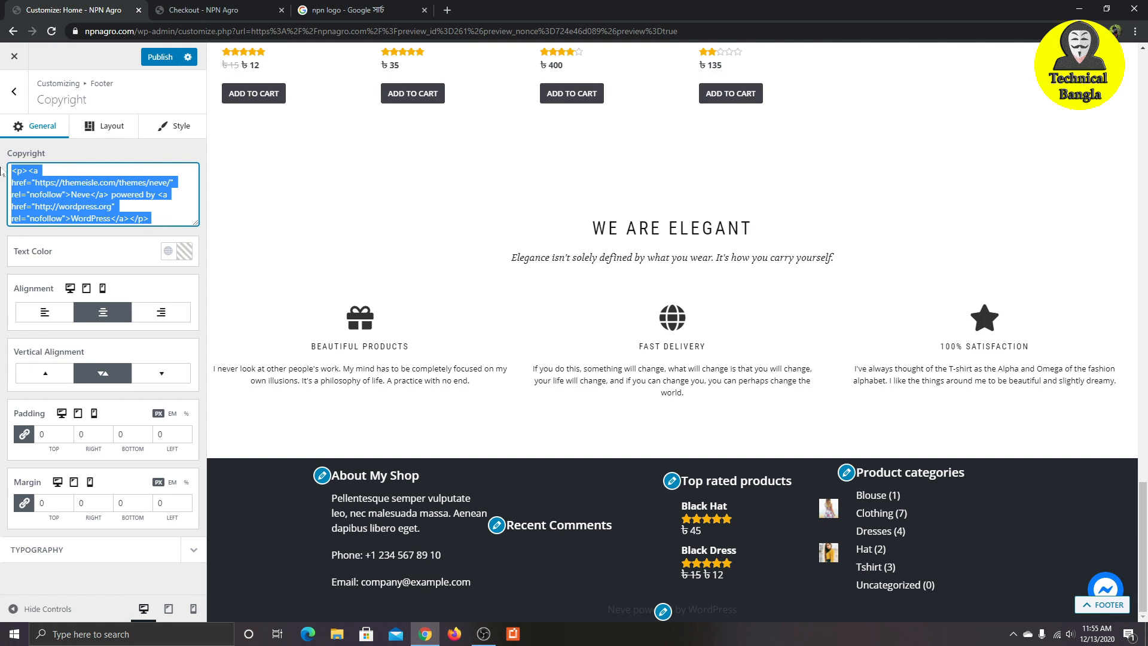
pyautogui.press('BackSpace')
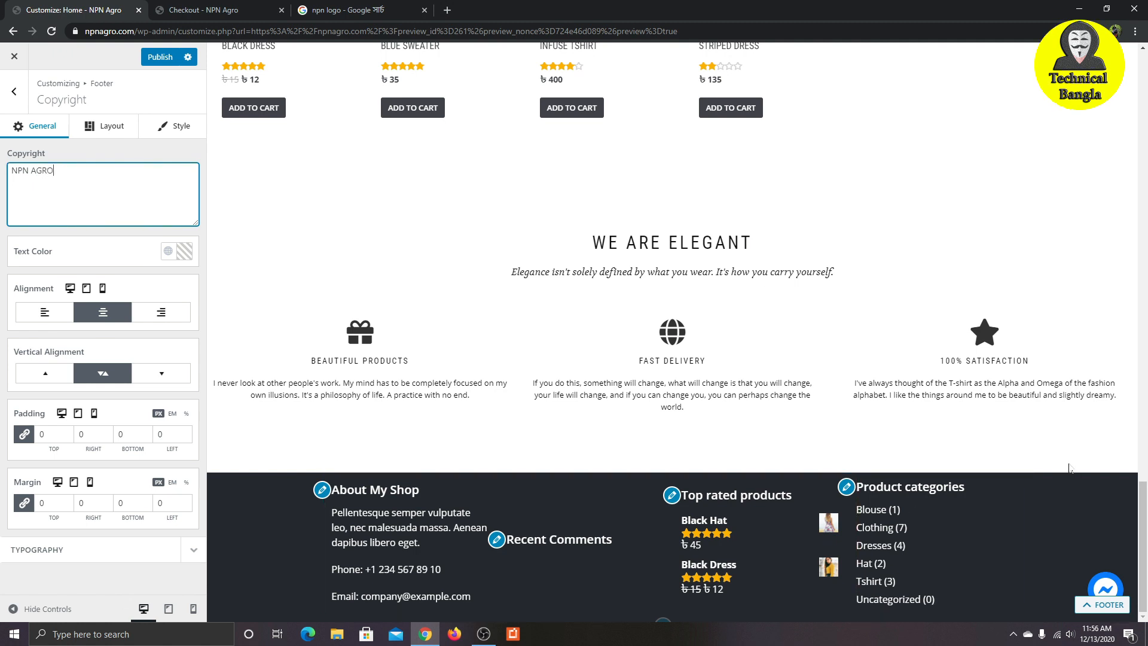
pyautogui.scroll(-1, 655, 616)
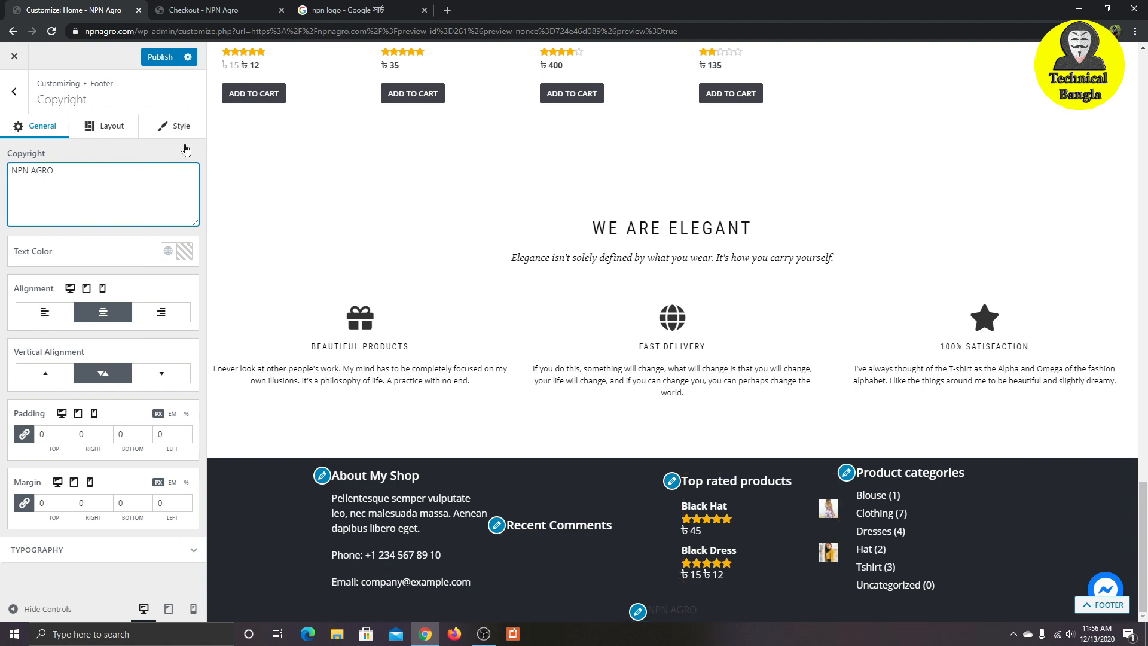
# Step: Open technicalbangla.com in a new browser tab
pyautogui.click(445, 10)
pyautogui.write('C')
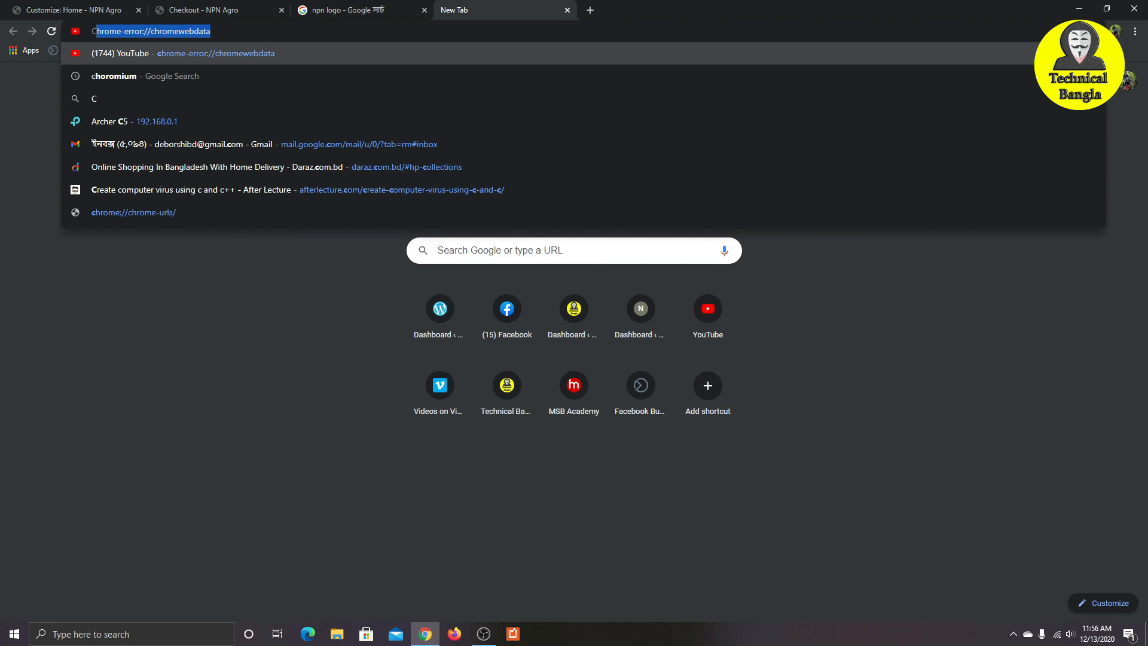
pyautogui.press('BackSpace')
pyautogui.press('BackSpace')
pyautogui.write('T')
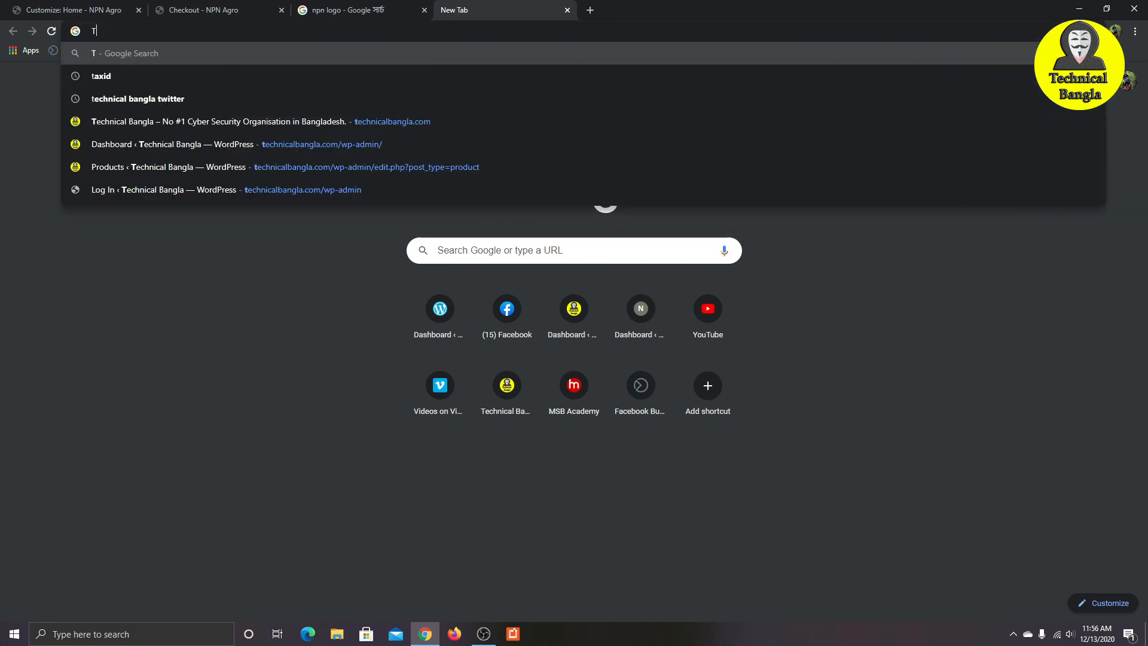
pyautogui.write('e')
pyautogui.press('Return')
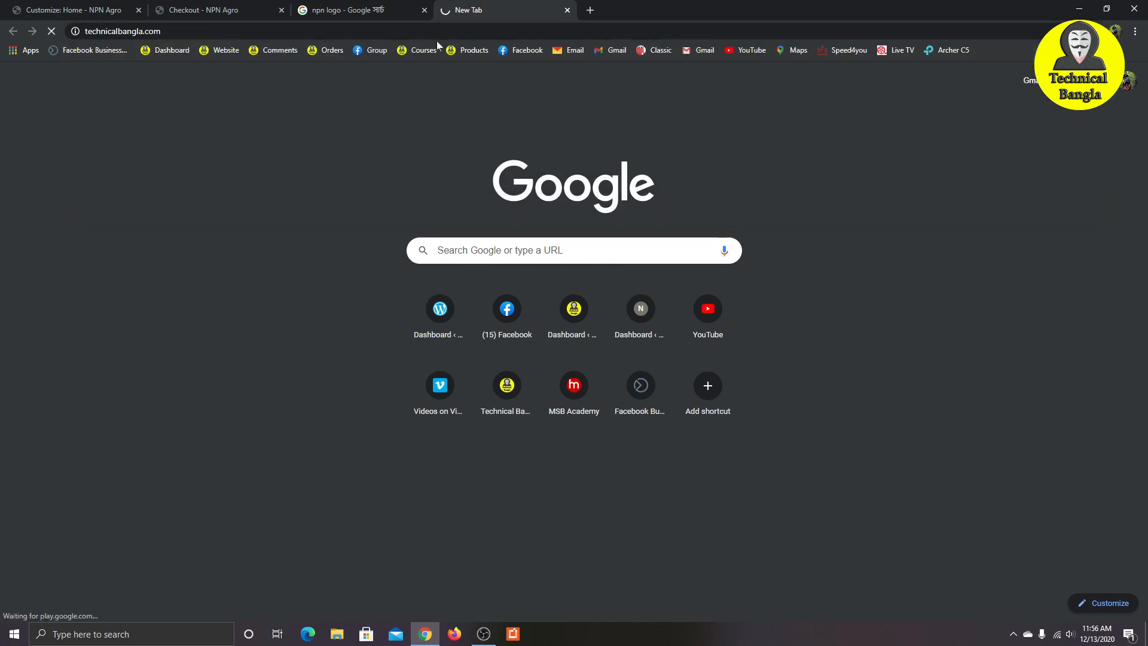
# Step: Close the "npn logo" image search tab and return to the technicalbangla.com tab
pyautogui.click(343, 6)
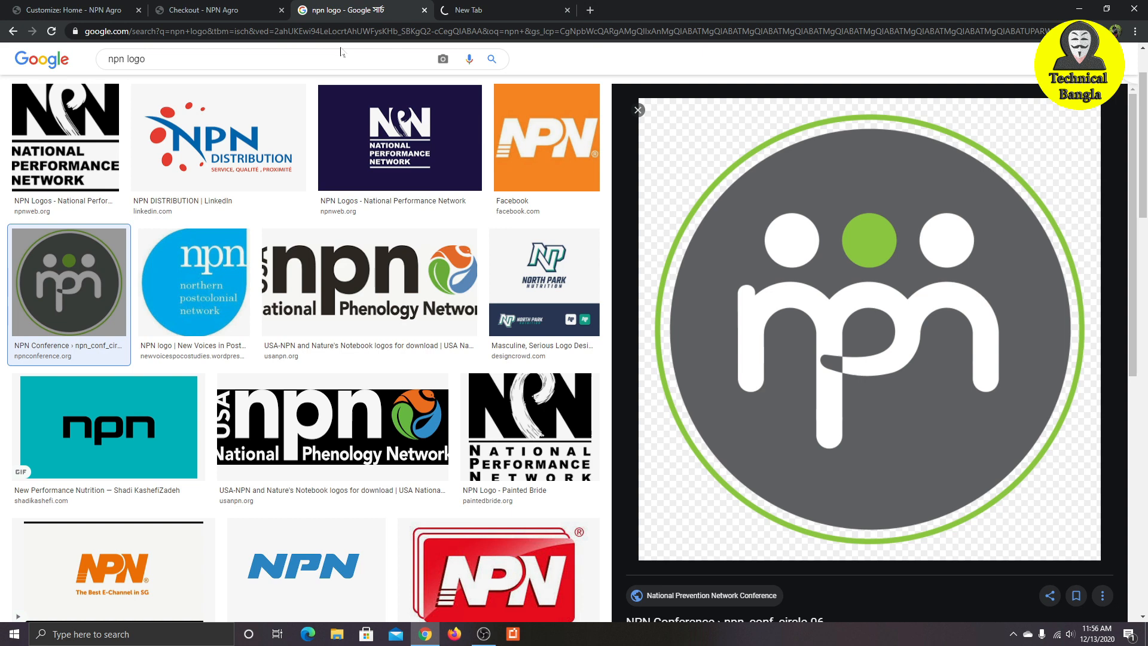
pyautogui.click(424, 10)
pyautogui.click(226, 7)
pyautogui.click(107, 9)
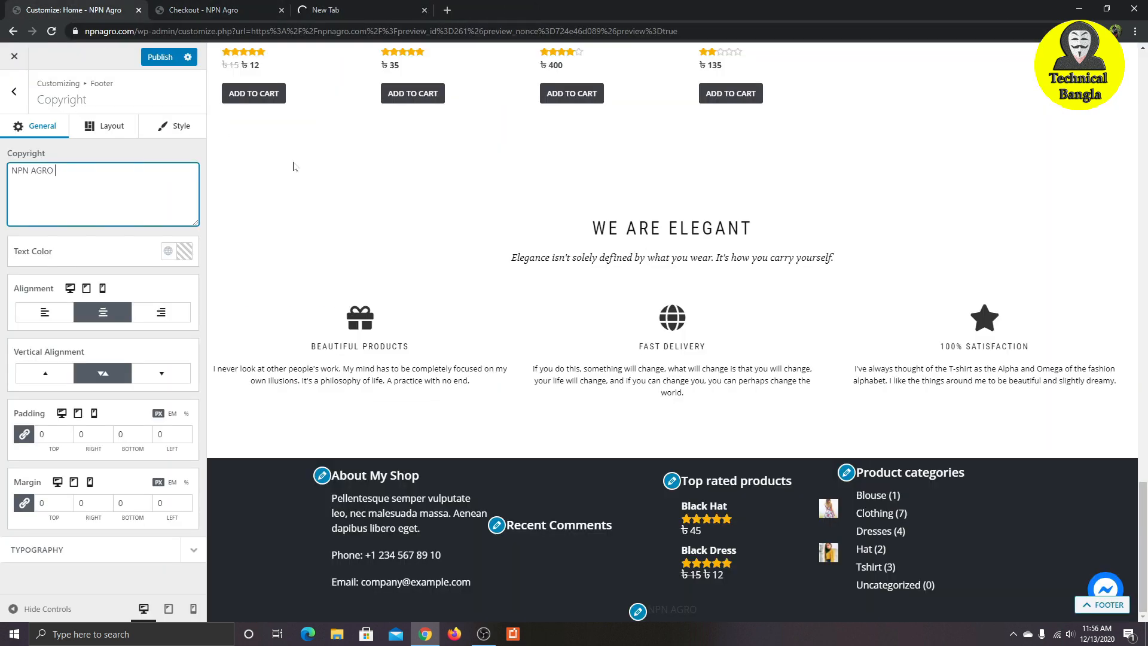
pyautogui.click(352, 10)
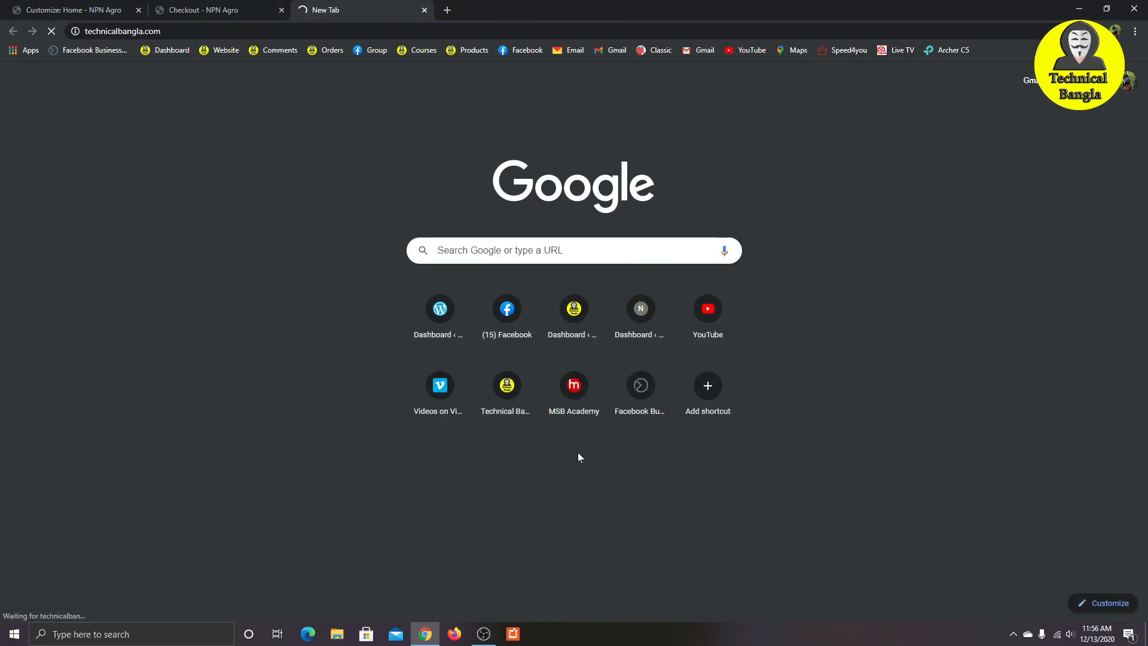
# Step: Copy the copyright line from Technical Bangla's footer and adapt it as the shop's copyright text: "© NPN AGRO. ALL RIGHTS RESERVED."
pyautogui.scroll(-15, 556, 397)
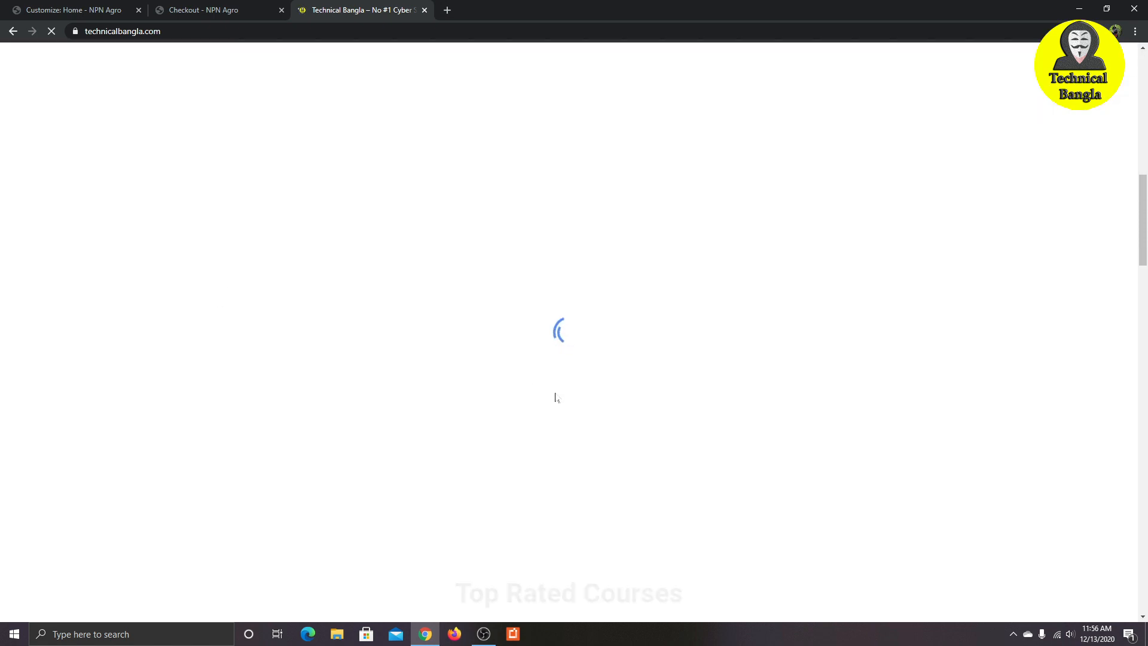
pyautogui.scroll(-5, 550, 442)
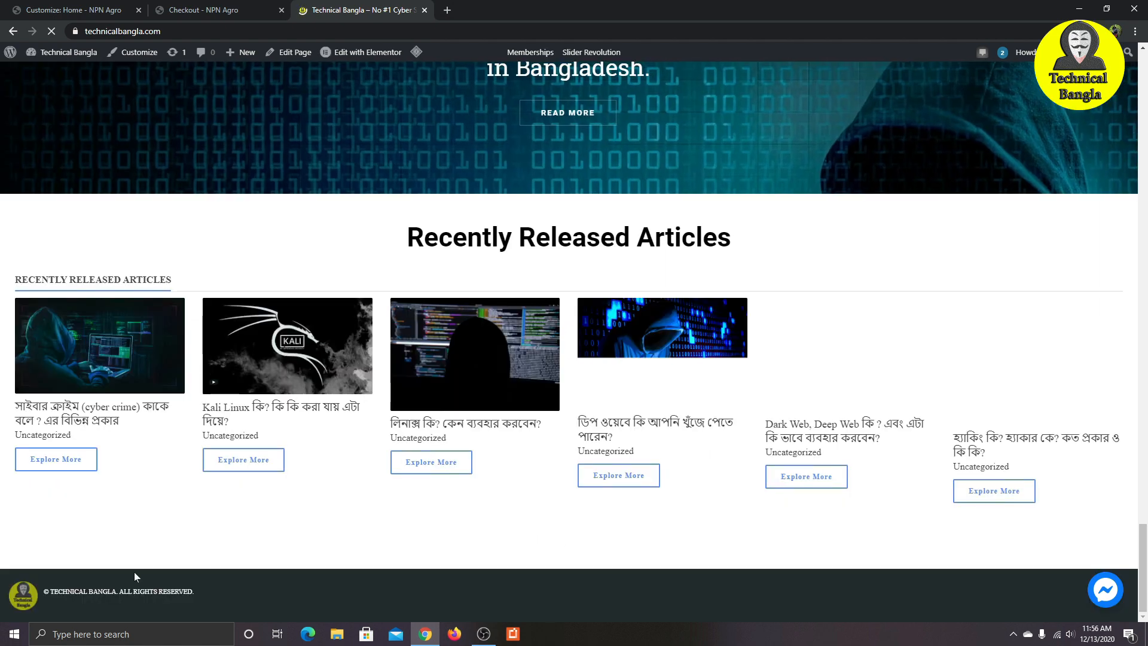
pyautogui.moveTo(195, 590); pyautogui.dragTo(43, 592)
pyautogui.rightClick(78, 588)
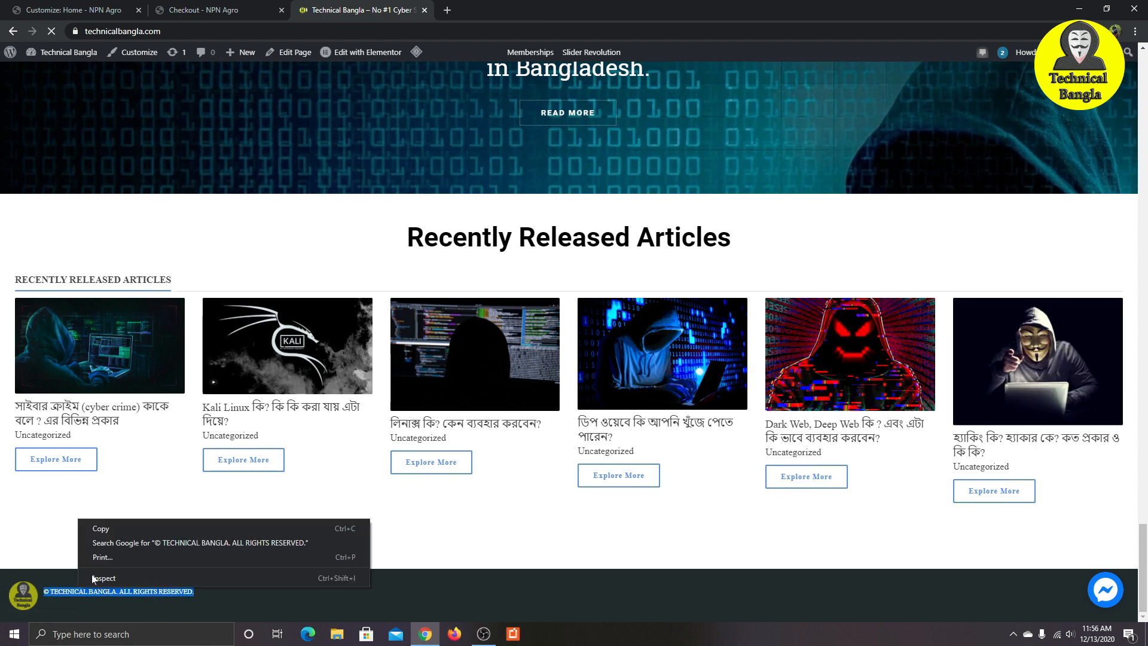
pyautogui.click(102, 528)
pyautogui.hotkey('ctrl', 'Tab')
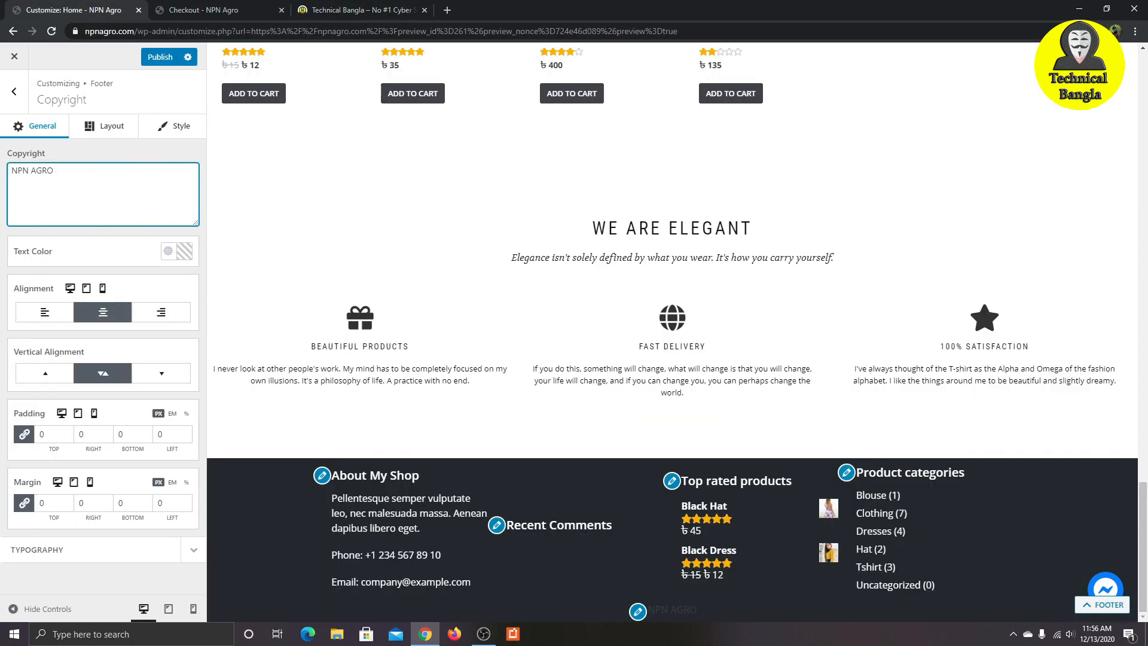
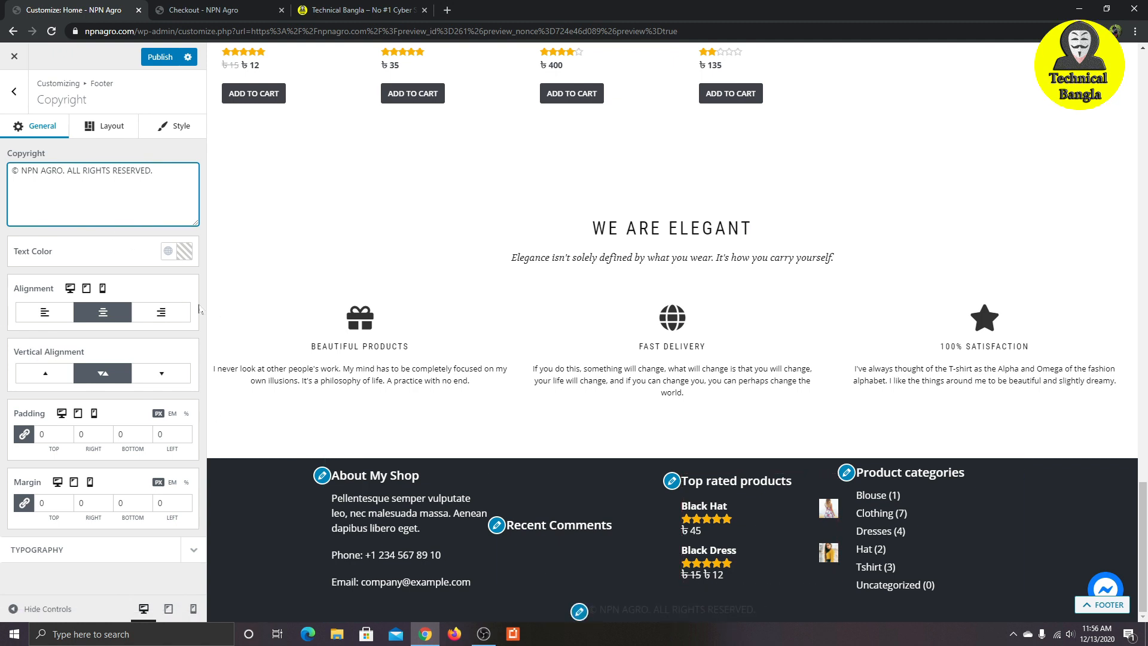
pyautogui.click(63, 170)
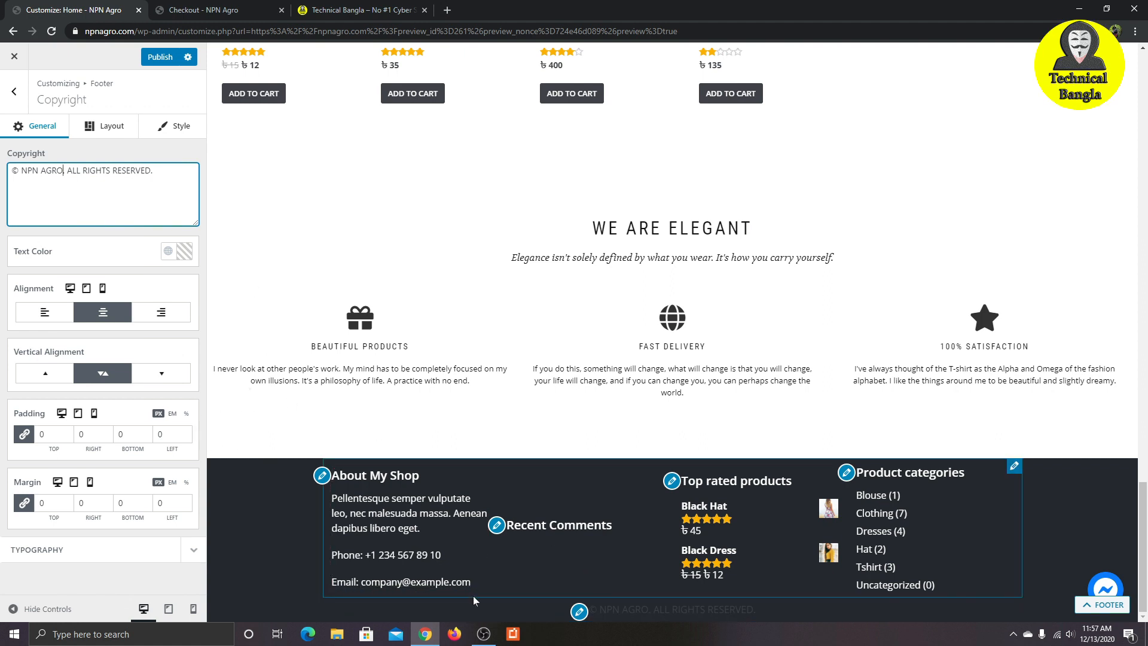
# Step: Look at the About My Shop text widget in Footer One and return to the Footer section
pyautogui.click(322, 477)
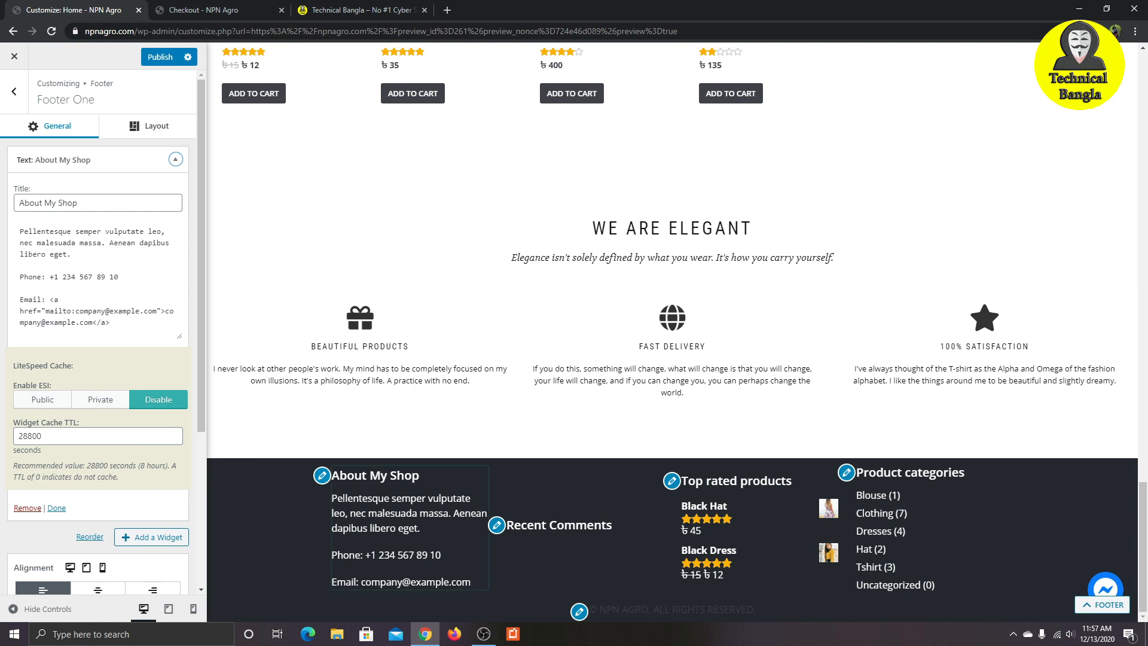
pyautogui.moveTo(119, 323); pyautogui.dragTo(221, 476)
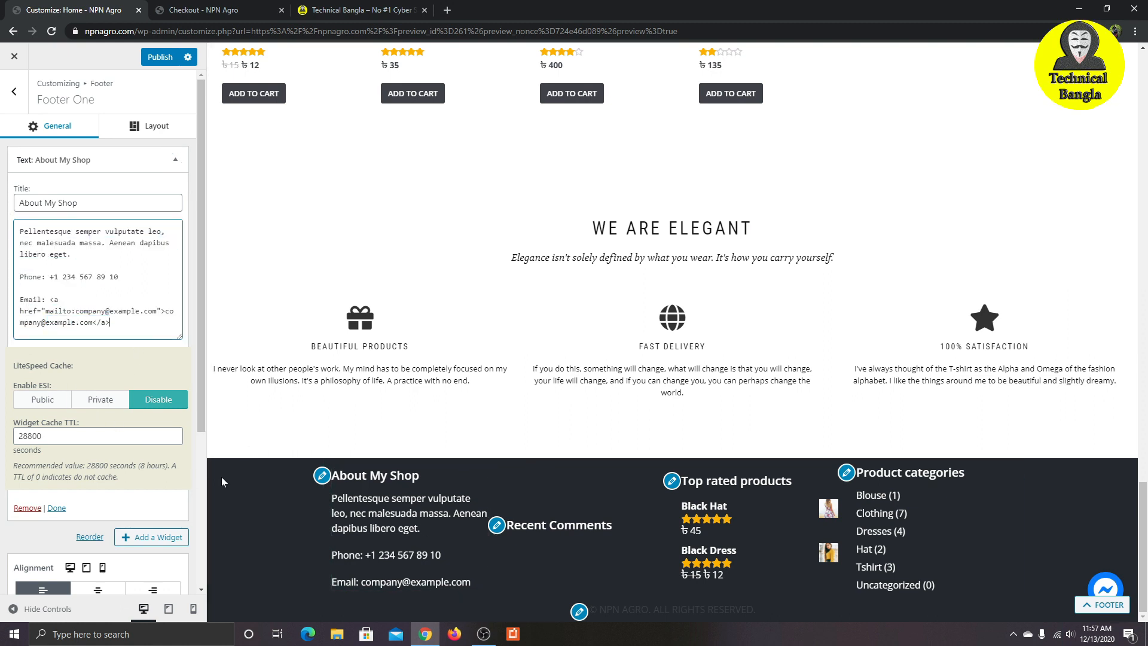
pyautogui.press('BackSpace')
pyautogui.click(14, 92)
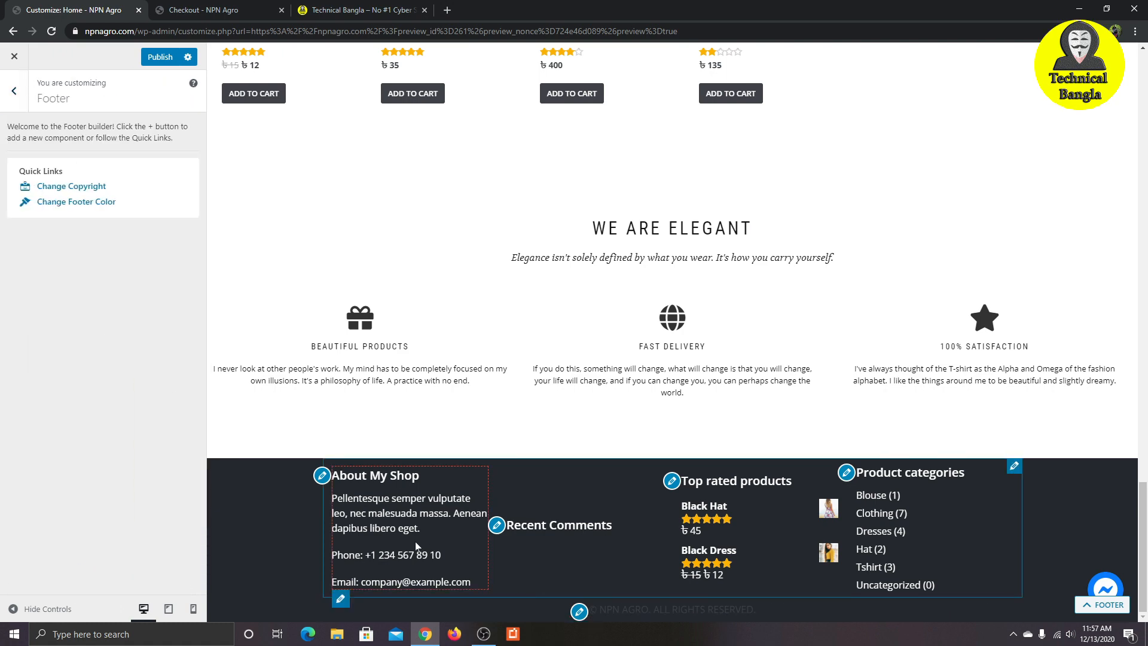
# Step: Leave the footer settings and look into the Page Header section, returning to the main customizer list
pyautogui.scroll(20, 449, 365)
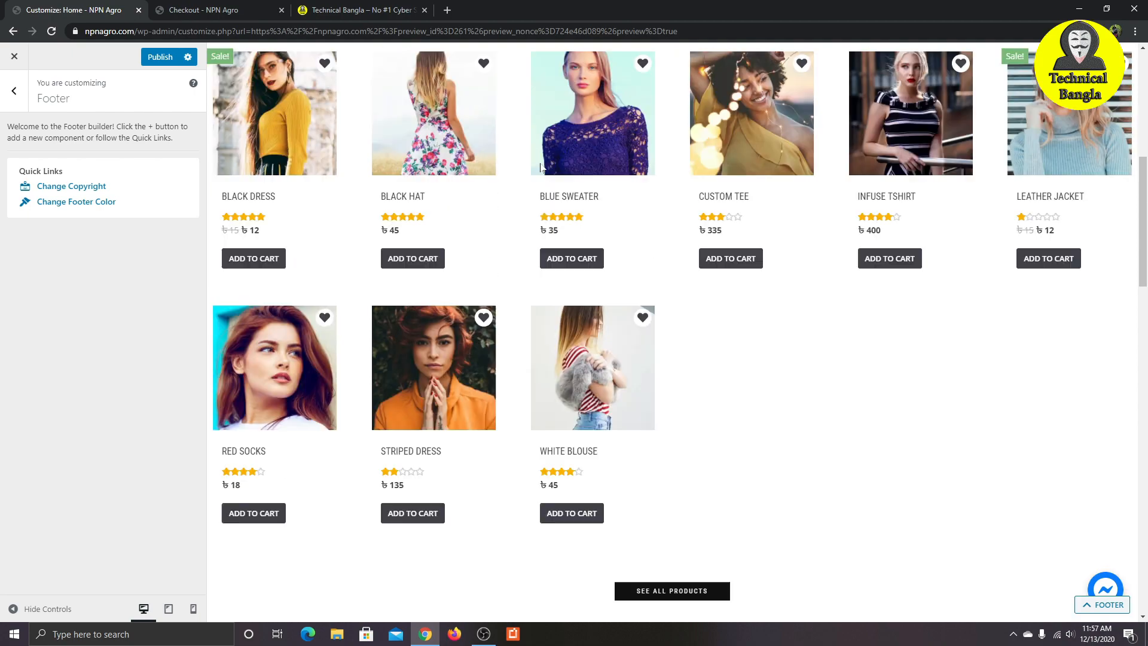
pyautogui.scroll(8, 540, 168)
pyautogui.click(15, 91)
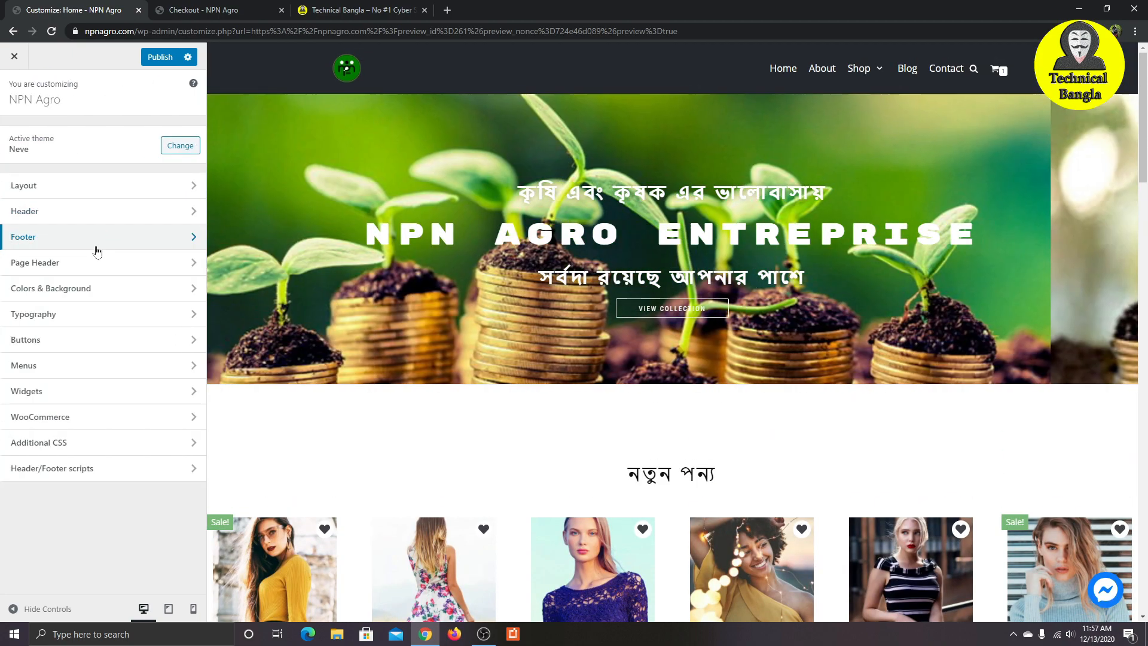
pyautogui.click(95, 262)
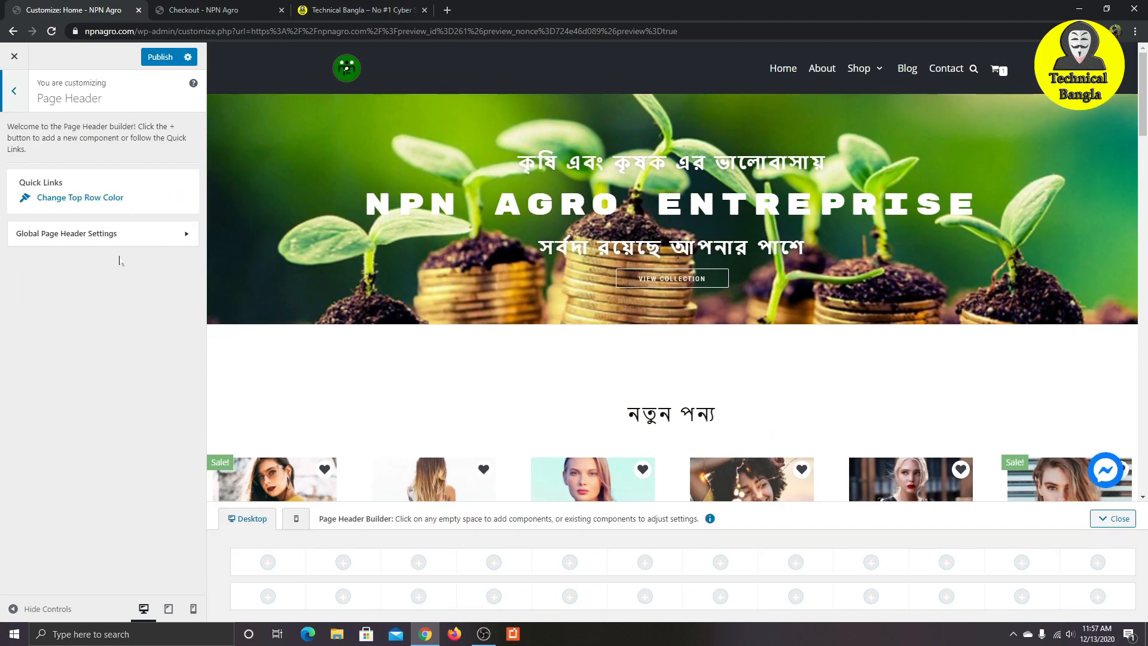
pyautogui.click(14, 91)
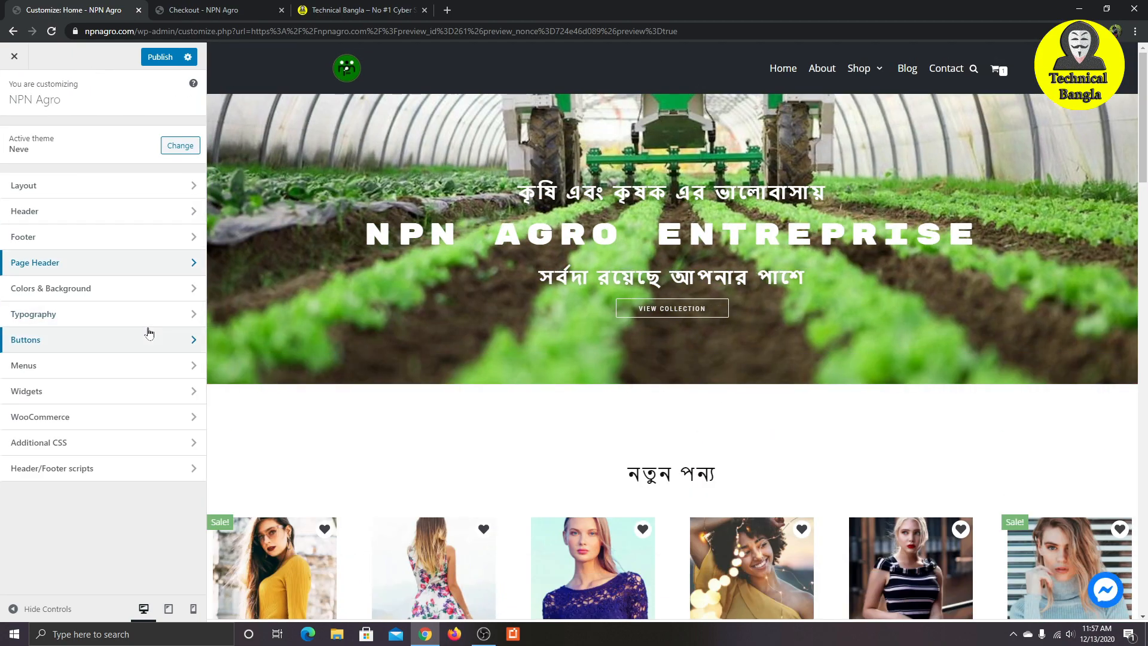
# Step: Try the Dark Mode global color palette on the homepage preview and switch back to the Base palette
pyautogui.click(157, 288)
pyautogui.scroll(-7, 408, 204)
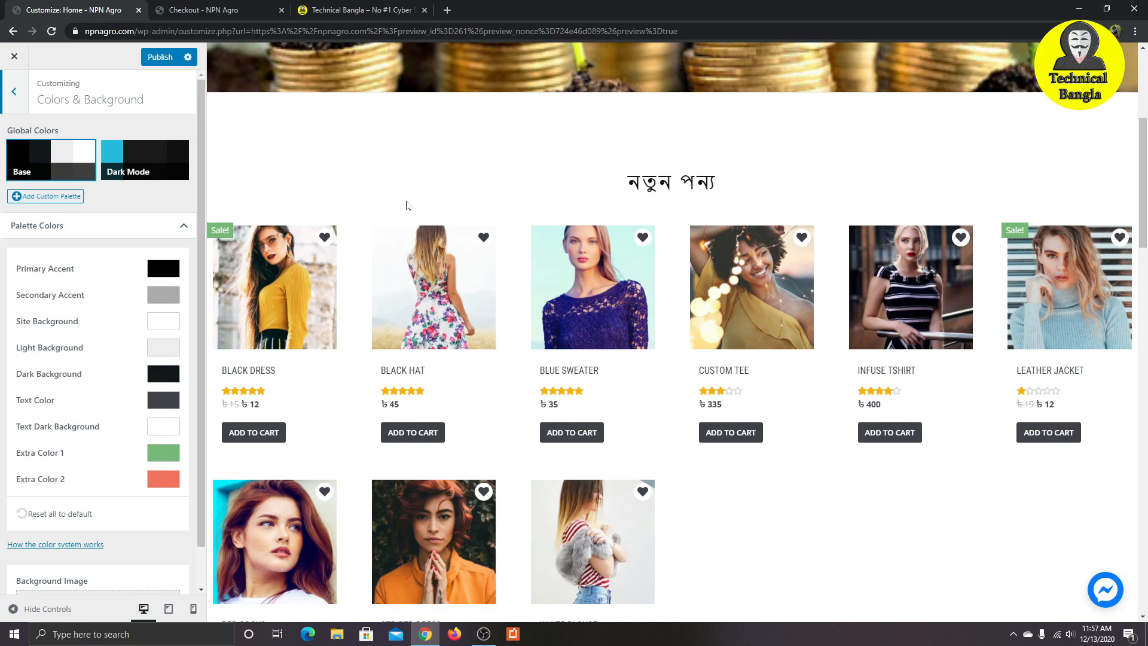
pyautogui.click(137, 171)
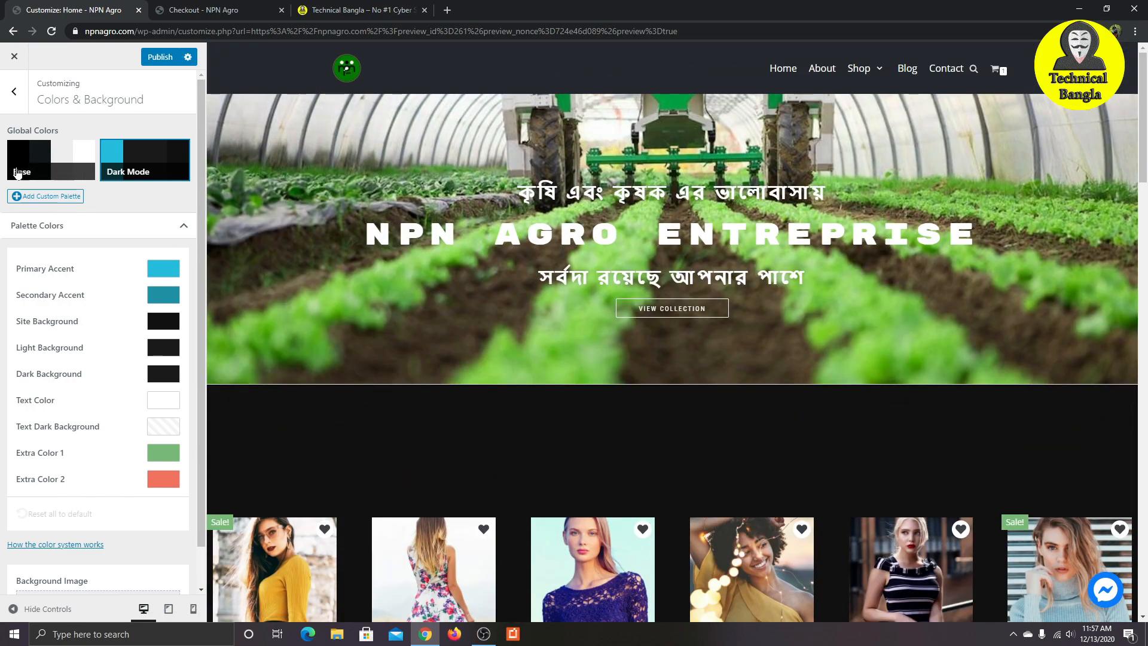
pyautogui.click(17, 173)
pyautogui.click(137, 177)
pyautogui.scroll(-6, 701, 309)
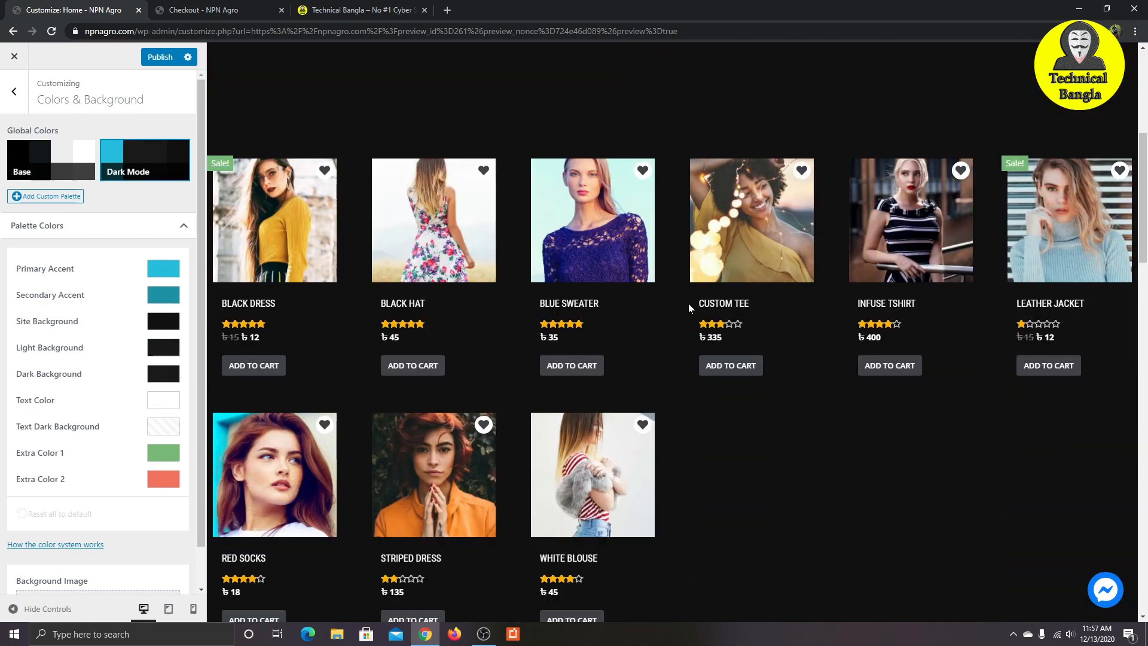
pyautogui.scroll(-20, 687, 306)
pyautogui.scroll(6, 368, 303)
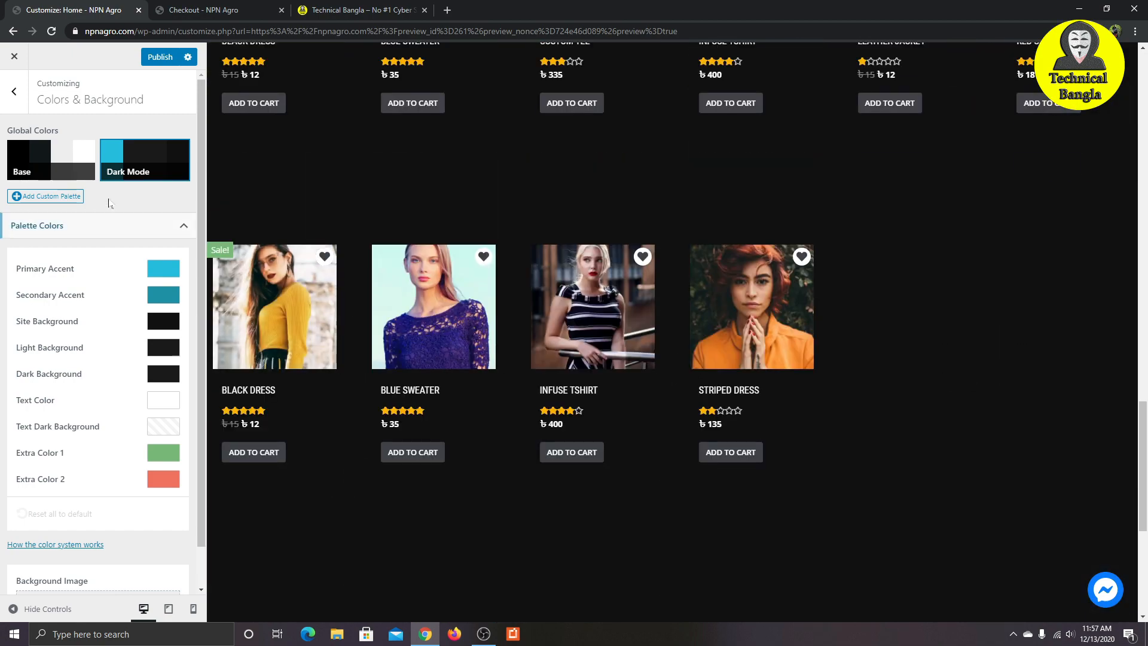
pyautogui.click(74, 176)
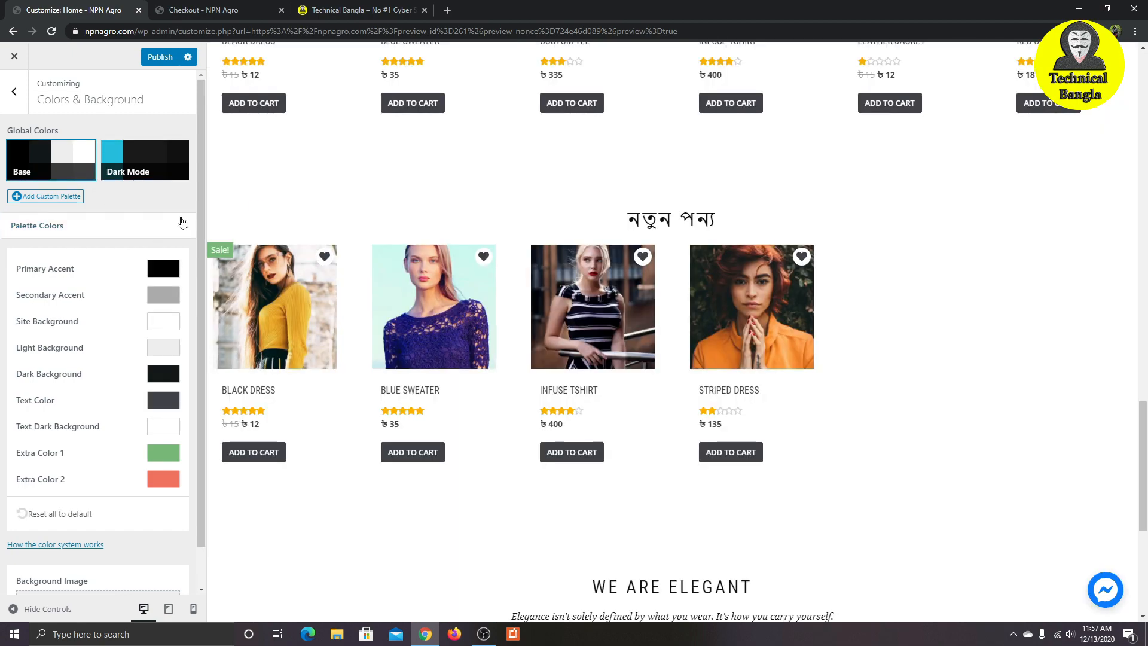
# Step: Review the Colors & Background options and check the homepage preview with the Base palette
pyautogui.scroll(-1, 141, 341)
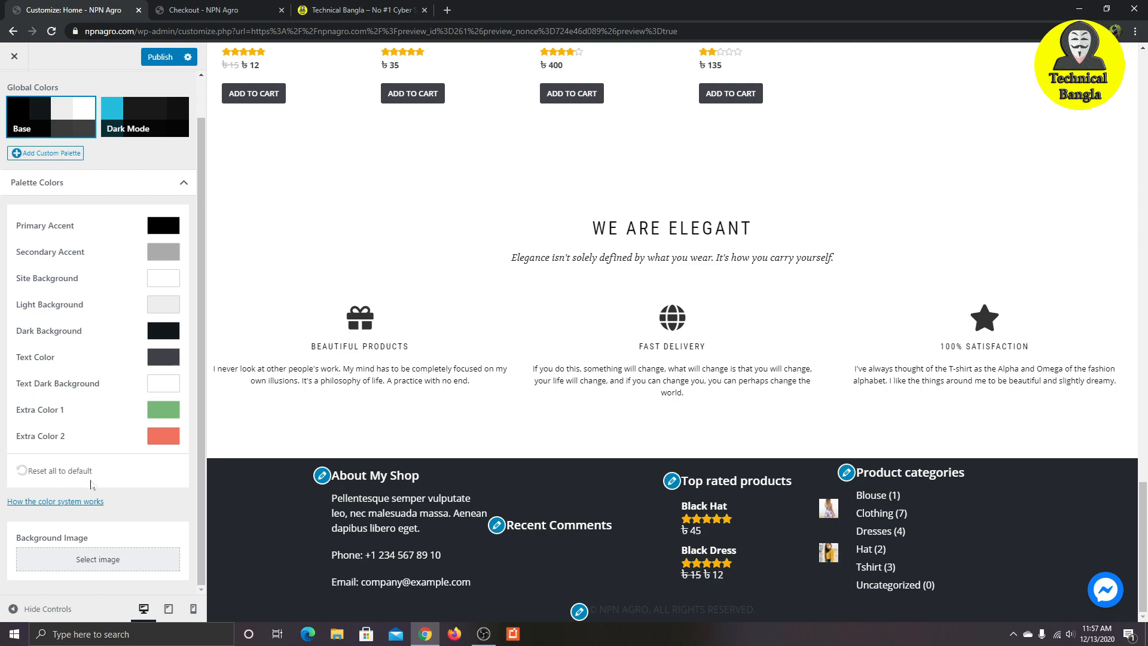
pyautogui.scroll(1, 167, 565)
pyautogui.scroll(6, 266, 260)
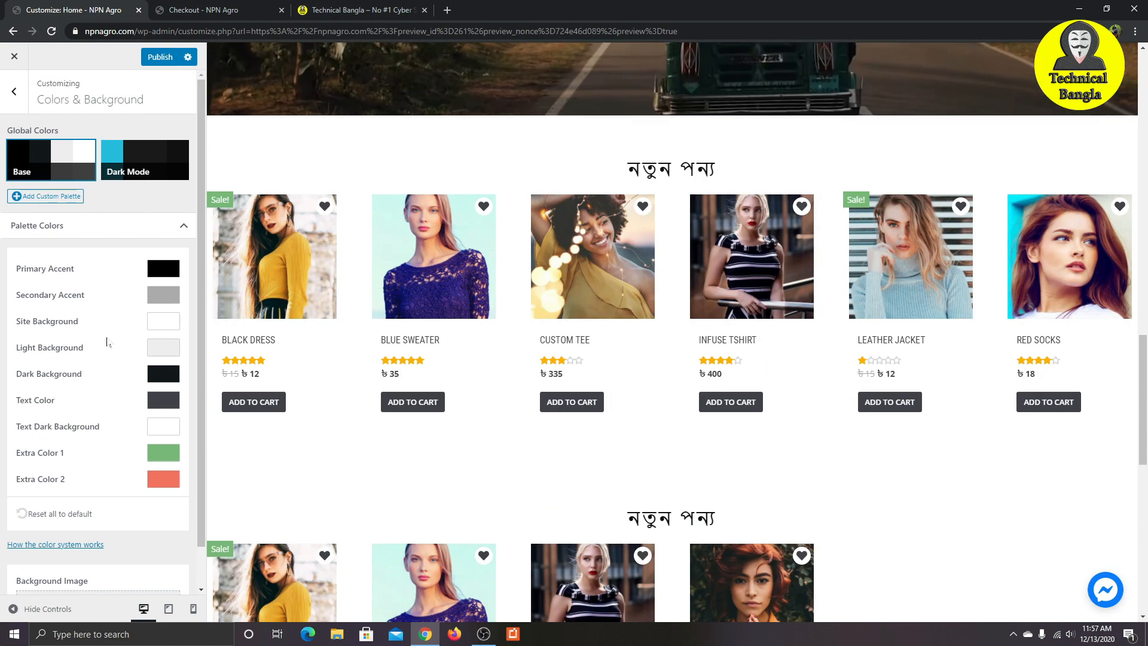
pyautogui.scroll(-8, 324, 309)
pyautogui.scroll(8, 325, 309)
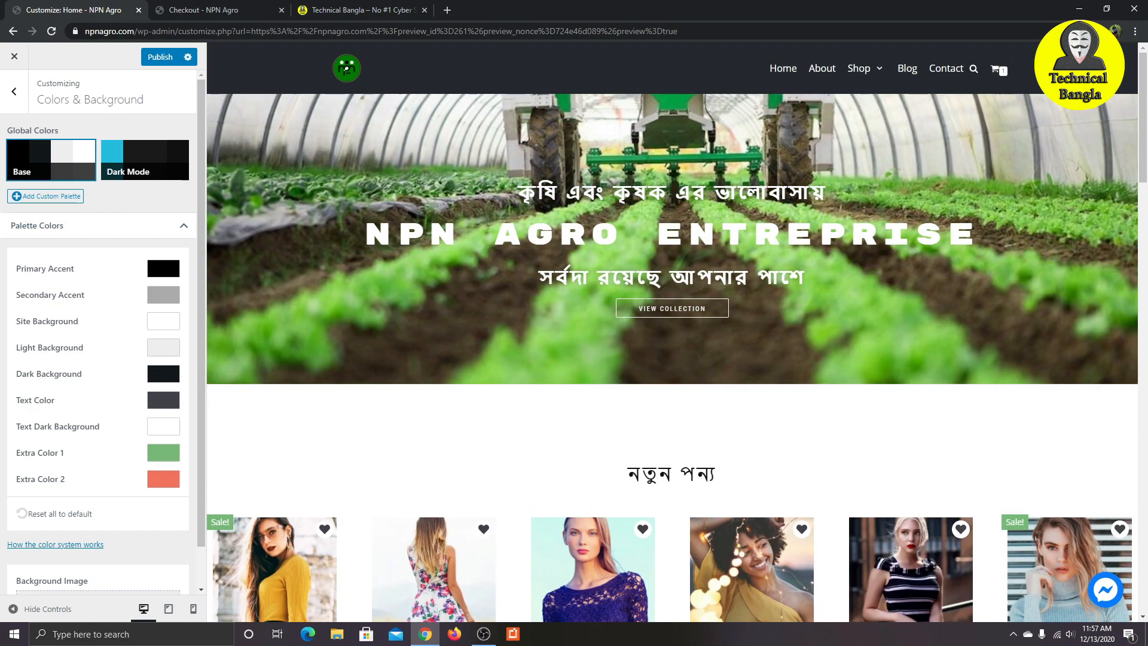
# Step: Try a bright red Primary Accent in the Base palette against the homepage preview
pyautogui.scroll(-8, 384, 441)
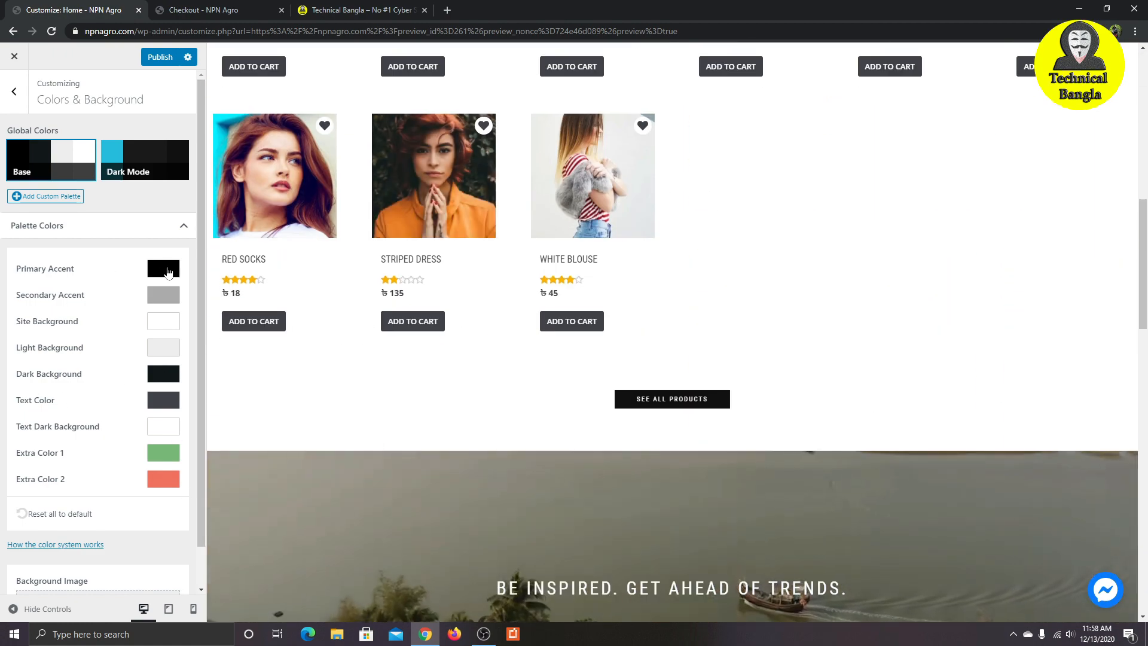
pyautogui.scroll(-4, 252, 359)
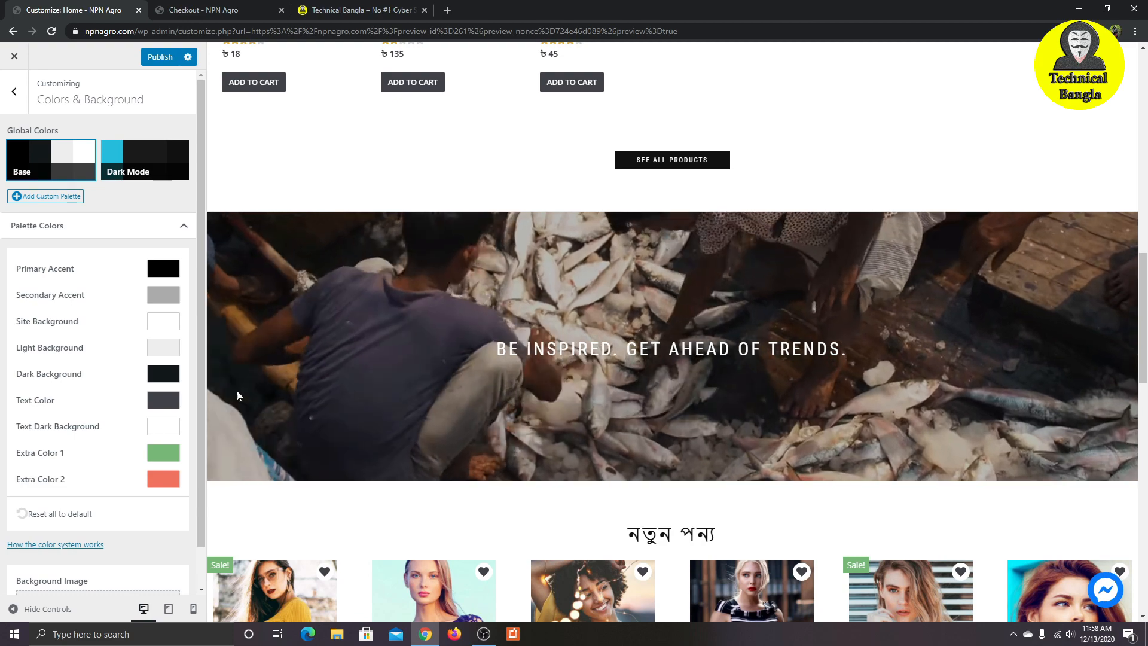
pyautogui.scroll(3, 238, 395)
pyautogui.click(157, 268)
pyautogui.moveTo(220, 318); pyautogui.dragTo(343, 289)
pyautogui.scroll(3, 404, 346)
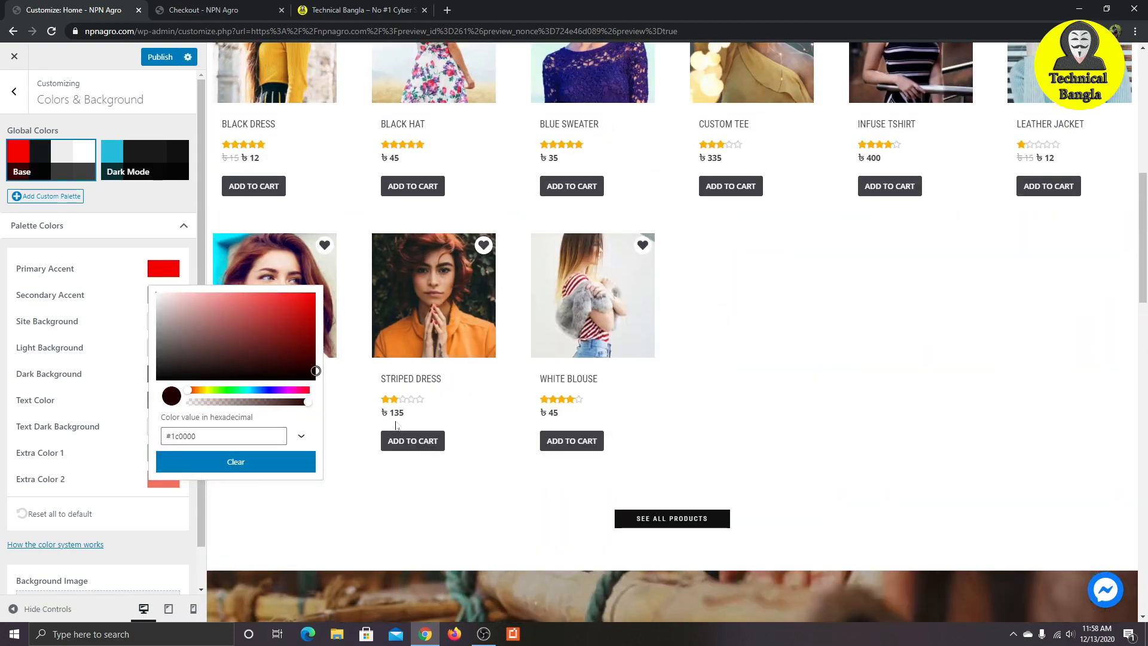
pyautogui.click(292, 478)
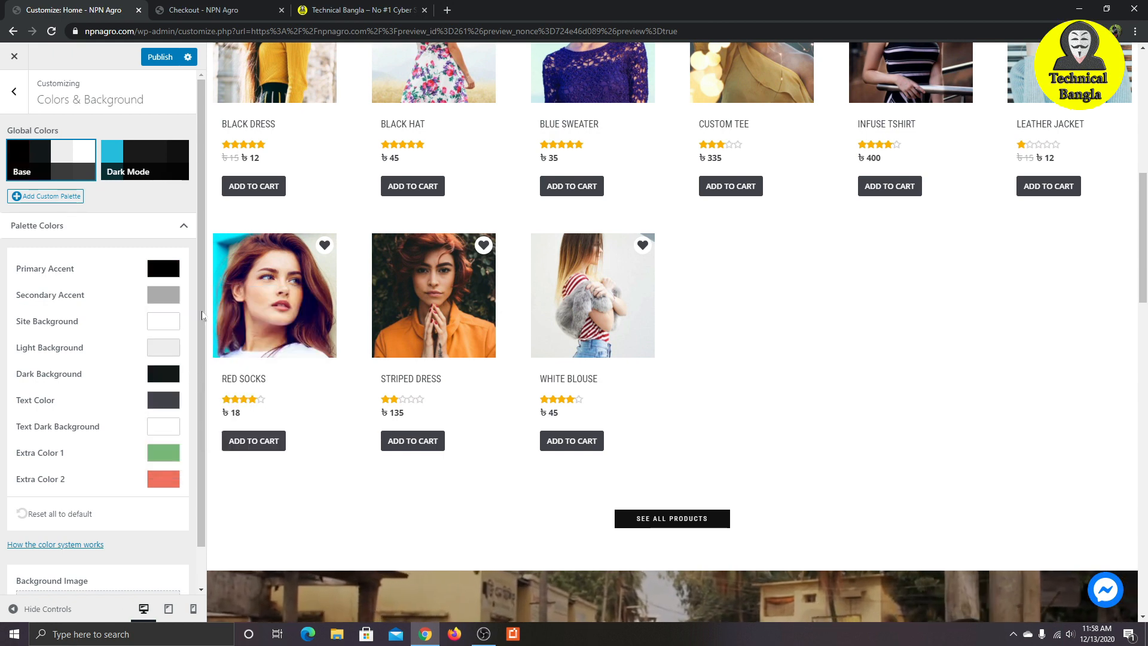
pyautogui.click(166, 272)
pyautogui.moveTo(299, 318); pyautogui.dragTo(306, 302)
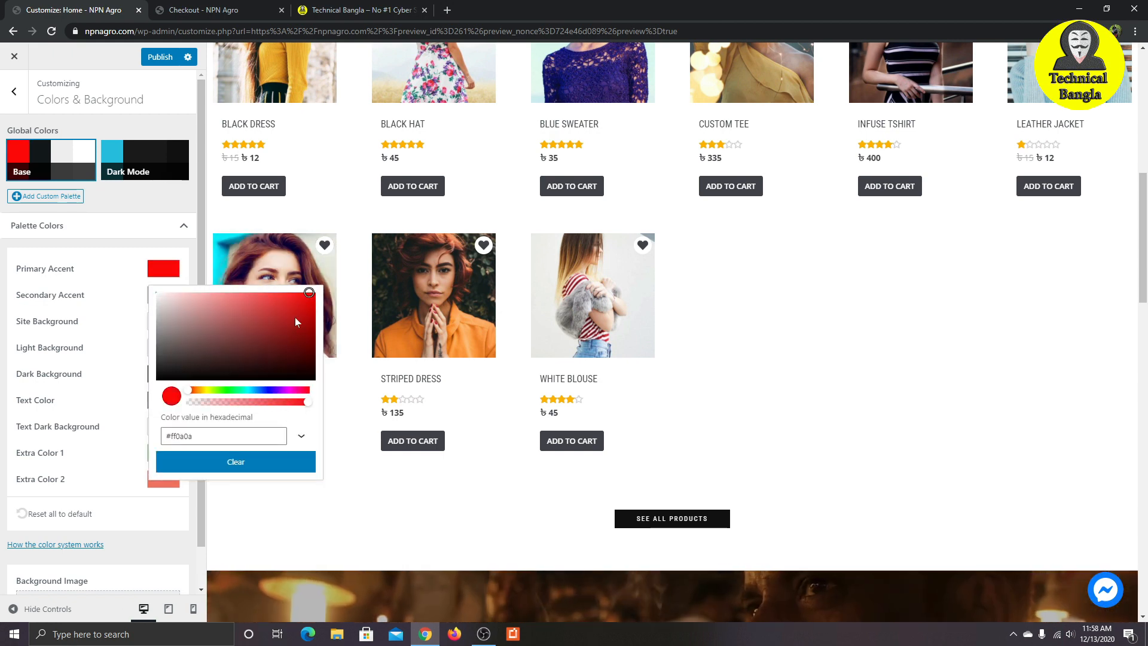
pyautogui.click(192, 257)
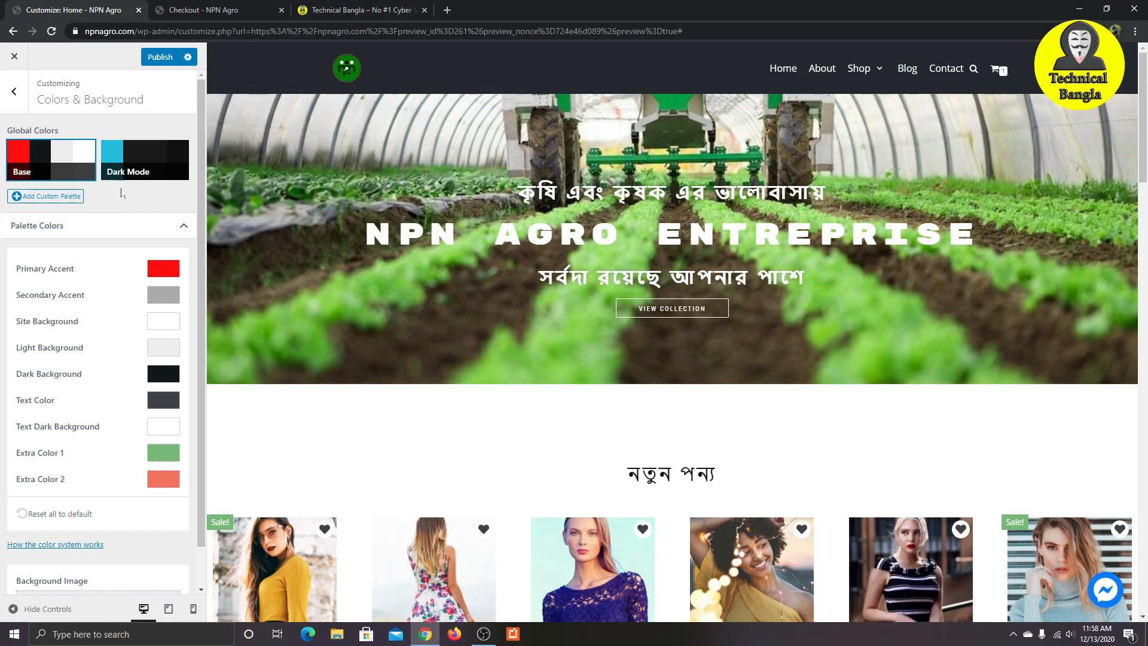
# Step: Open and dismiss the custom palette form, and compare the Dark Mode palette with Base on the homepage preview
pyautogui.click(74, 198)
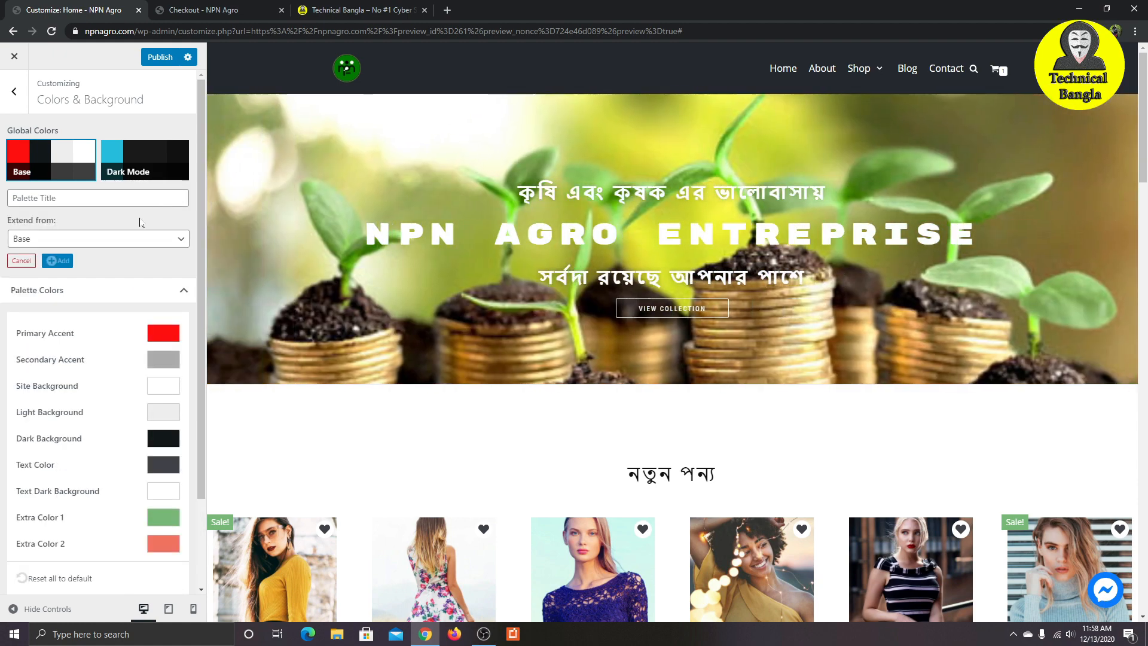
pyautogui.click(47, 260)
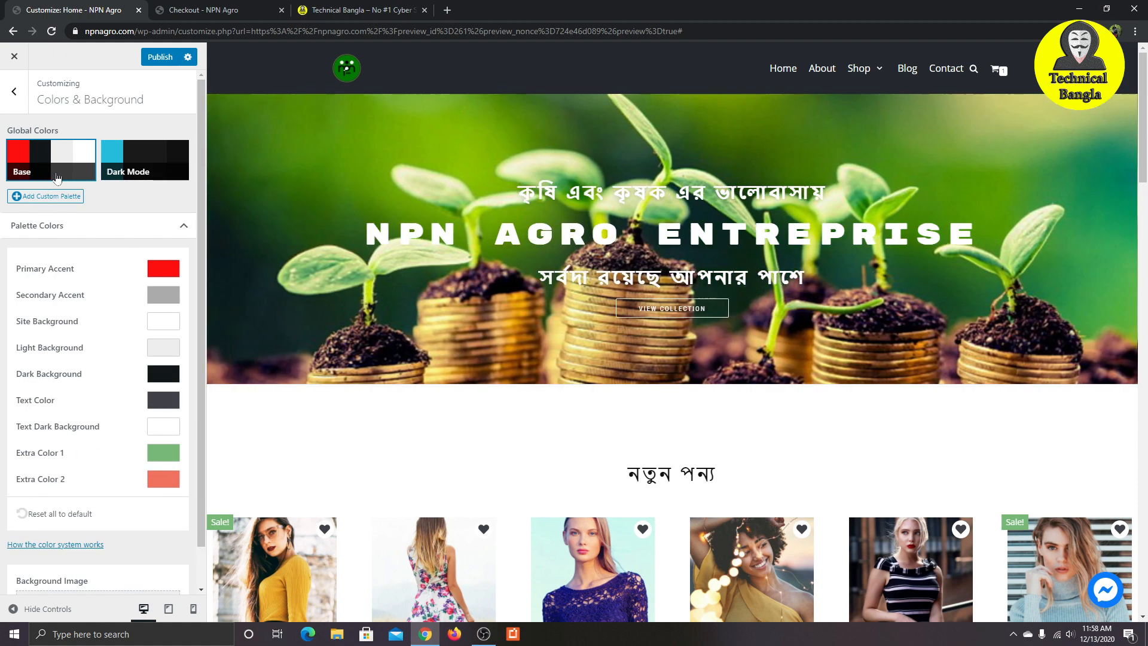
pyautogui.click(153, 170)
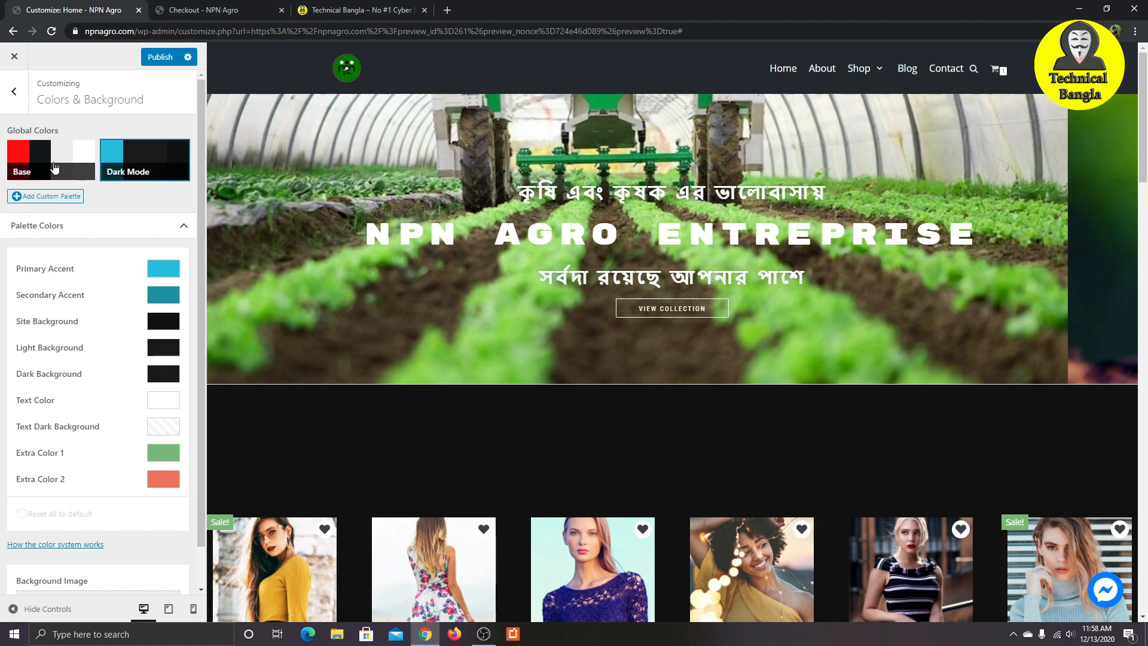
pyautogui.click(56, 167)
pyautogui.click(144, 168)
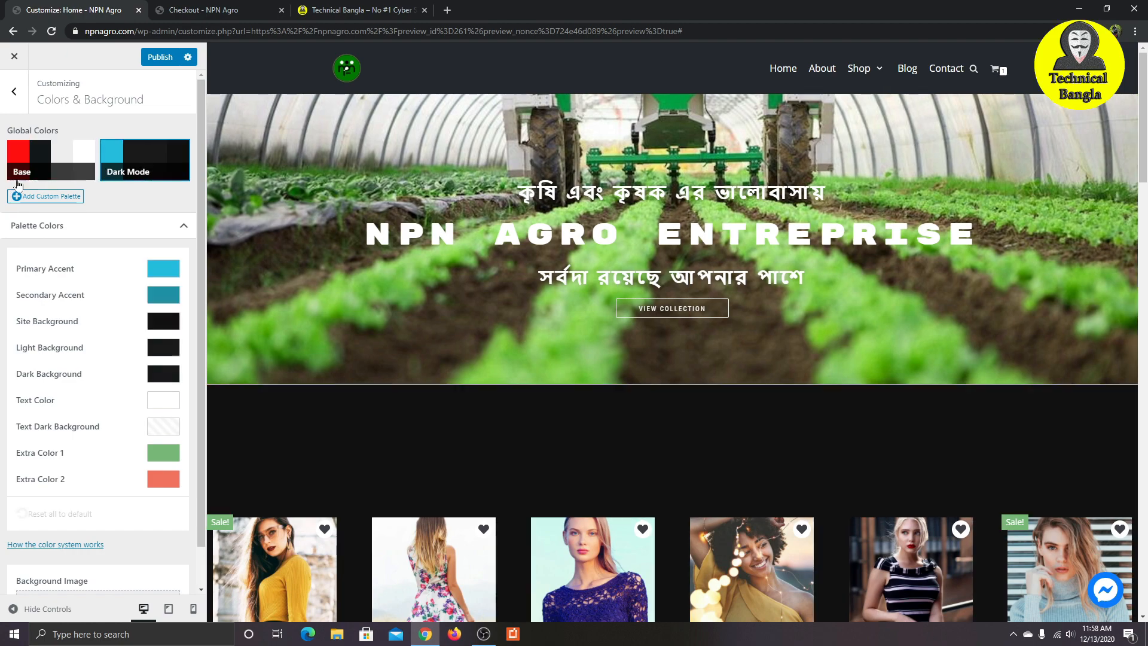
pyautogui.scroll(-12, 331, 369)
pyautogui.scroll(5, 451, 320)
pyautogui.scroll(-15, 215, 299)
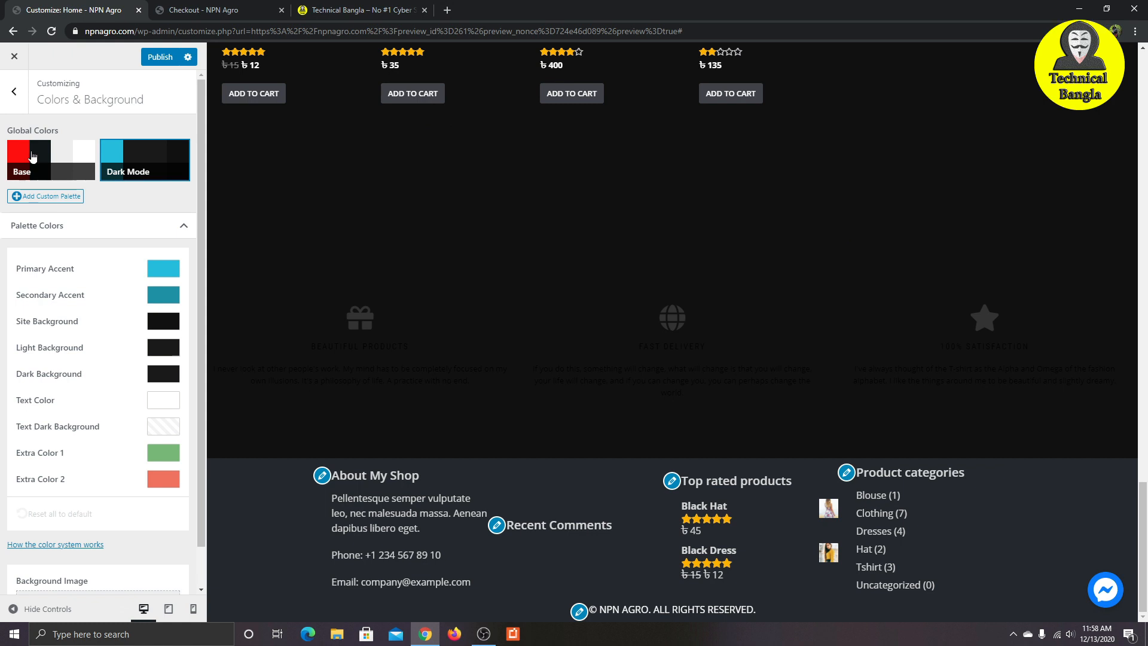
pyautogui.click(27, 155)
# Step: Set the Base palette's Primary Accent to dark grey #2f2f2f and return to the main customizer list
pyautogui.click(176, 269)
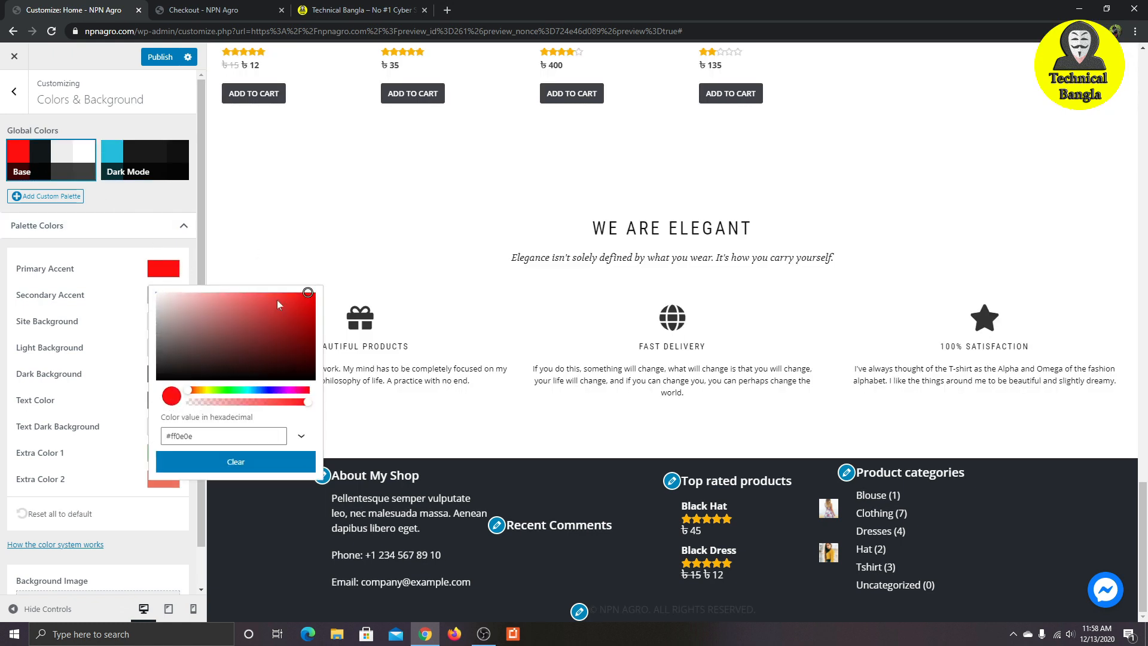
pyautogui.click(281, 477)
pyautogui.click(158, 272)
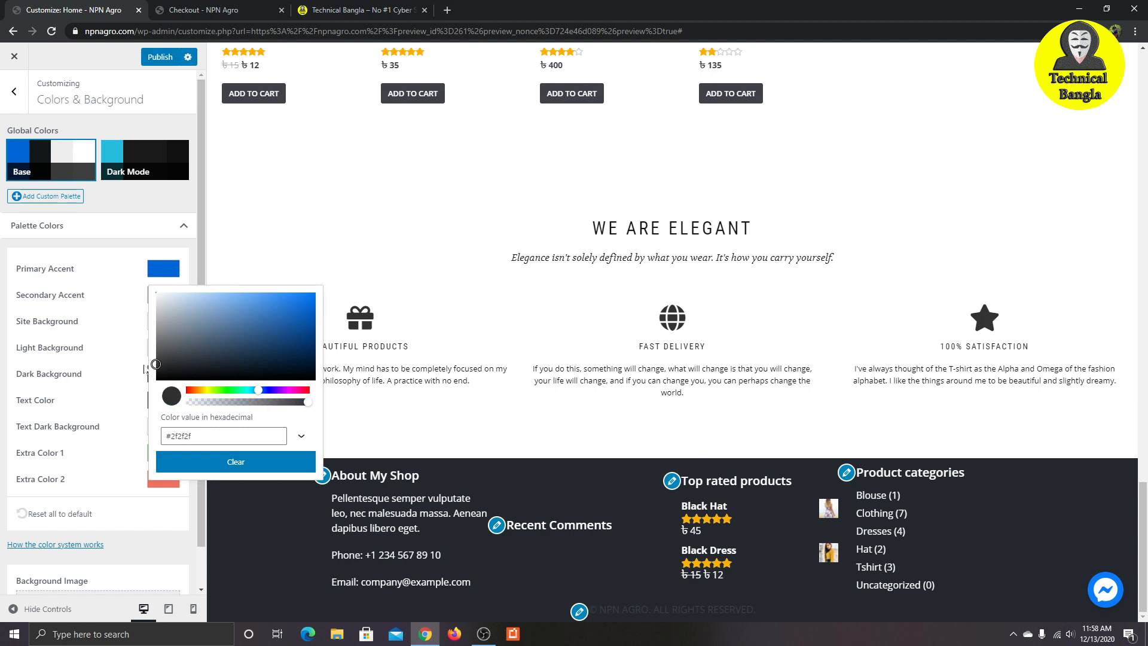
pyautogui.click(185, 264)
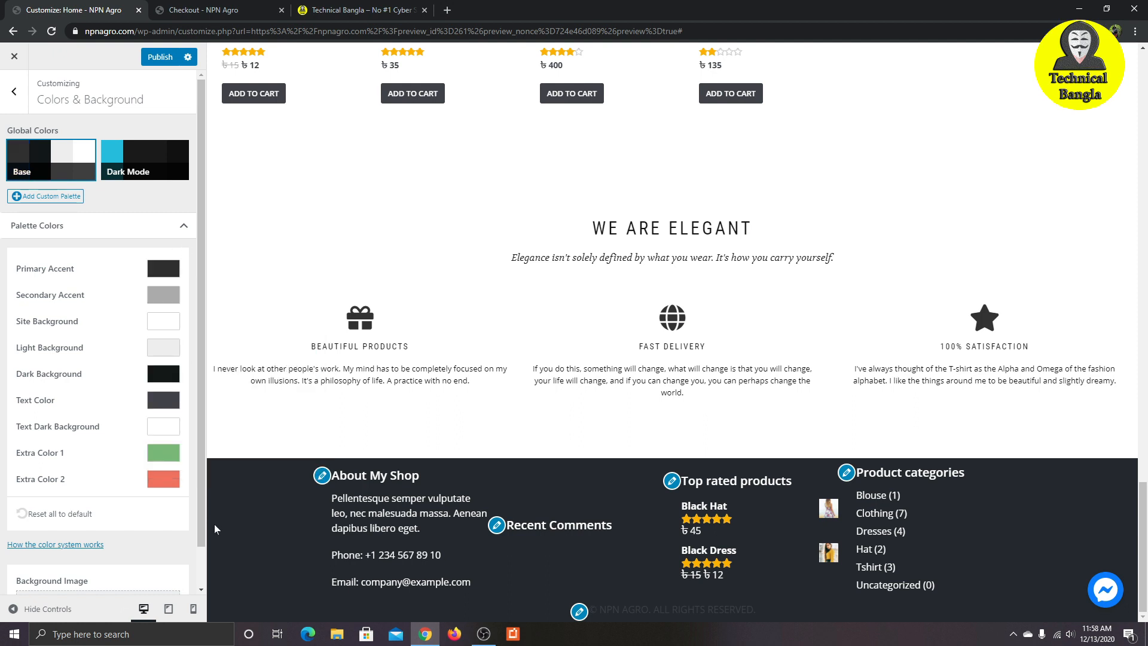
pyautogui.scroll(-2, 168, 522)
pyautogui.scroll(2, 9, 269)
pyautogui.scroll(-2, 25, 421)
pyautogui.scroll(2, 25, 421)
pyautogui.click(12, 93)
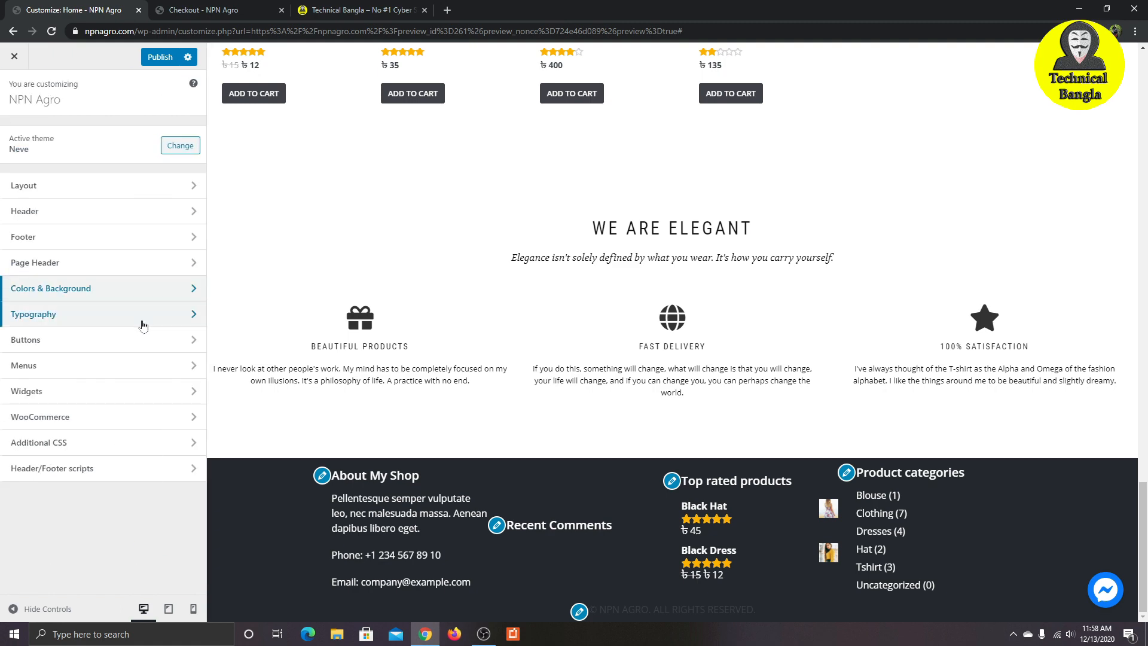
# Step: Examine the General typography settings for body and fallback fonts, and return to the Typography section
pyautogui.click(105, 317)
pyautogui.click(92, 139)
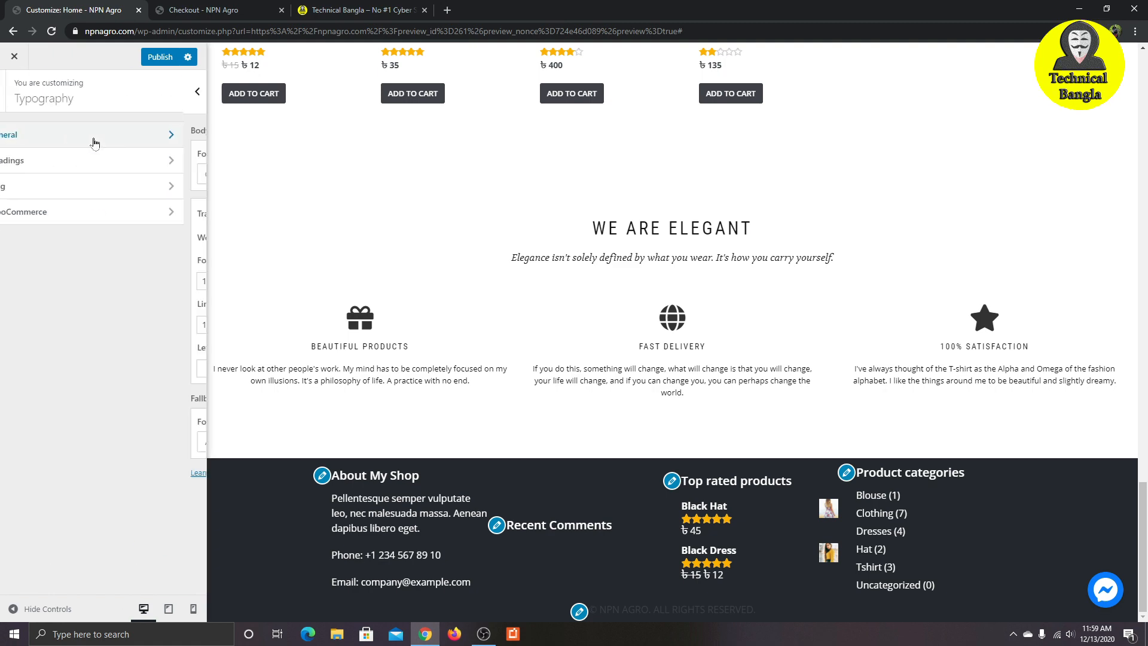
pyautogui.scroll(20, 389, 199)
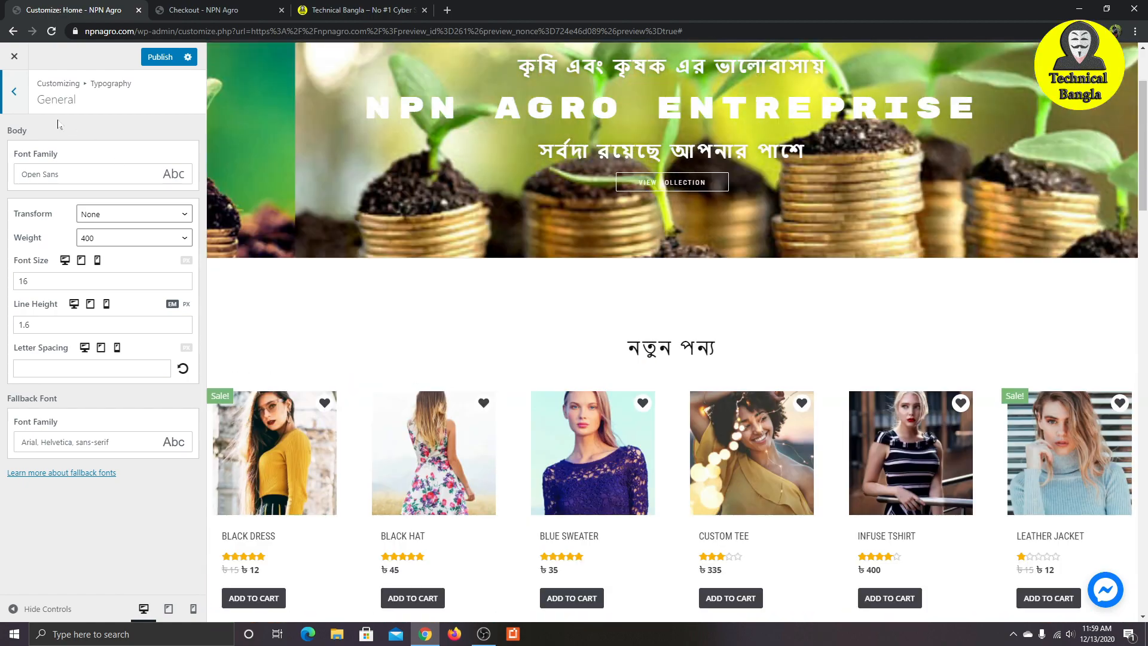
pyautogui.scroll(3, 295, 214)
pyautogui.click(14, 92)
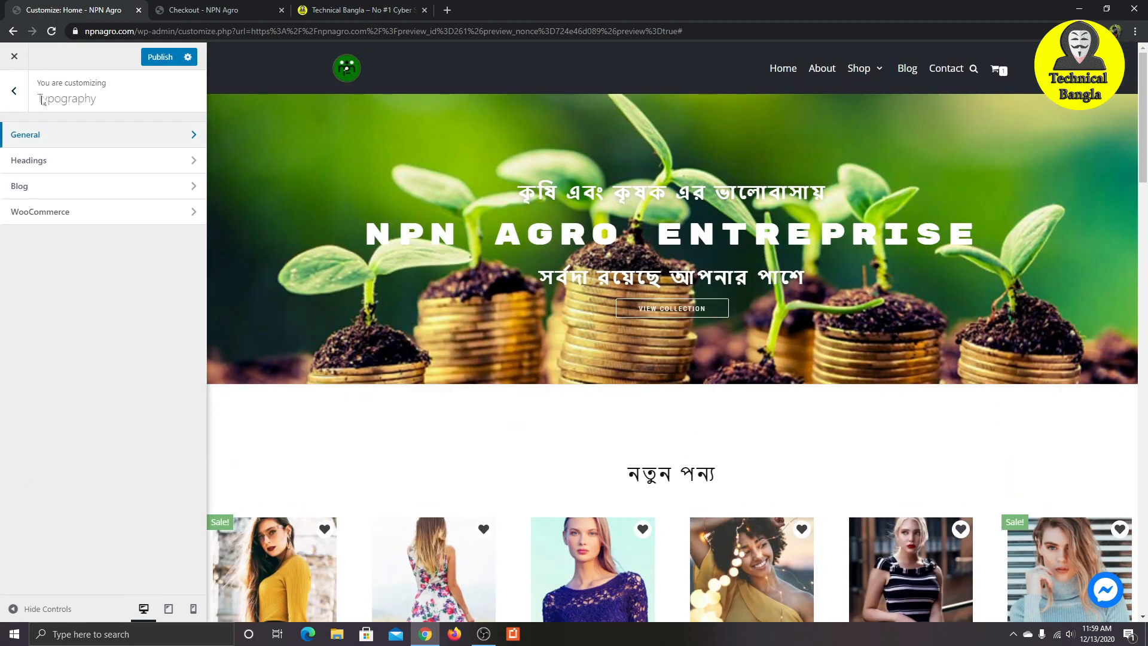
pyautogui.click(99, 139)
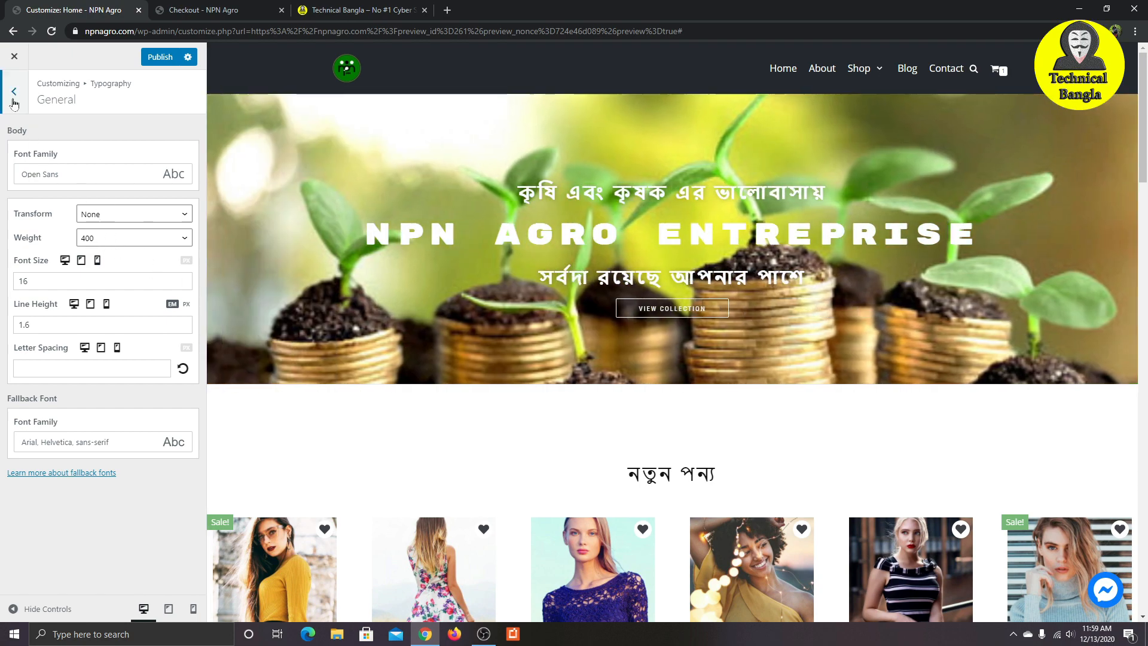
pyautogui.click(14, 100)
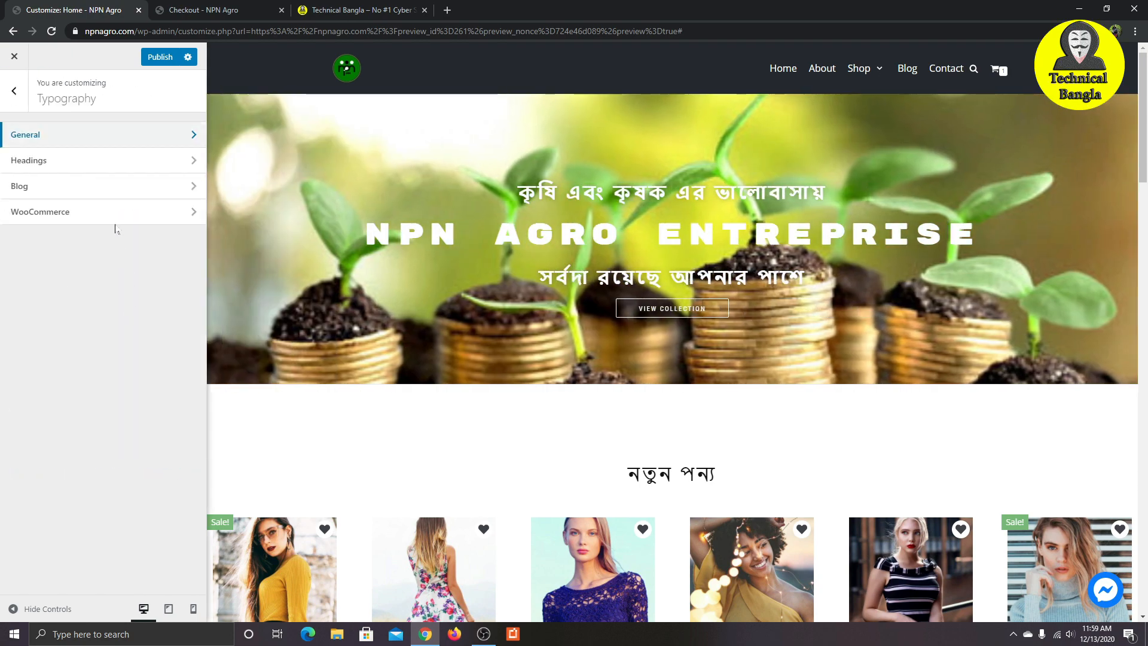
# Step: Look into the Blog and WooCommerce typography sections and return to the main customizer list
pyautogui.click(108, 186)
pyautogui.click(14, 92)
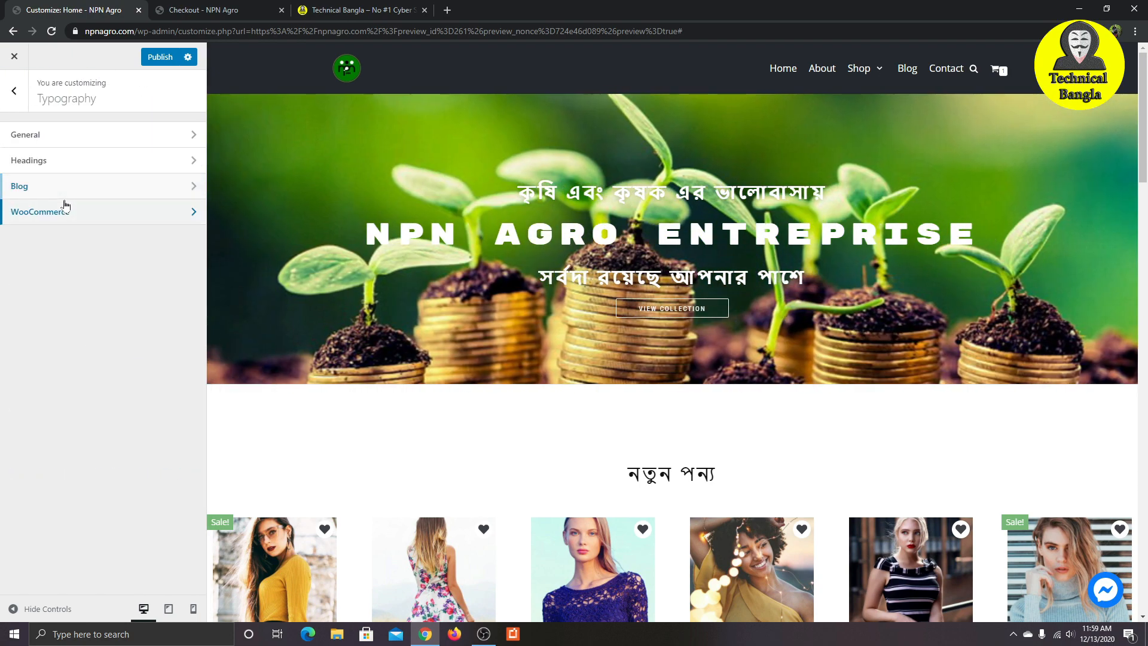
pyautogui.click(63, 211)
pyautogui.click(14, 92)
pyautogui.click(14, 92)
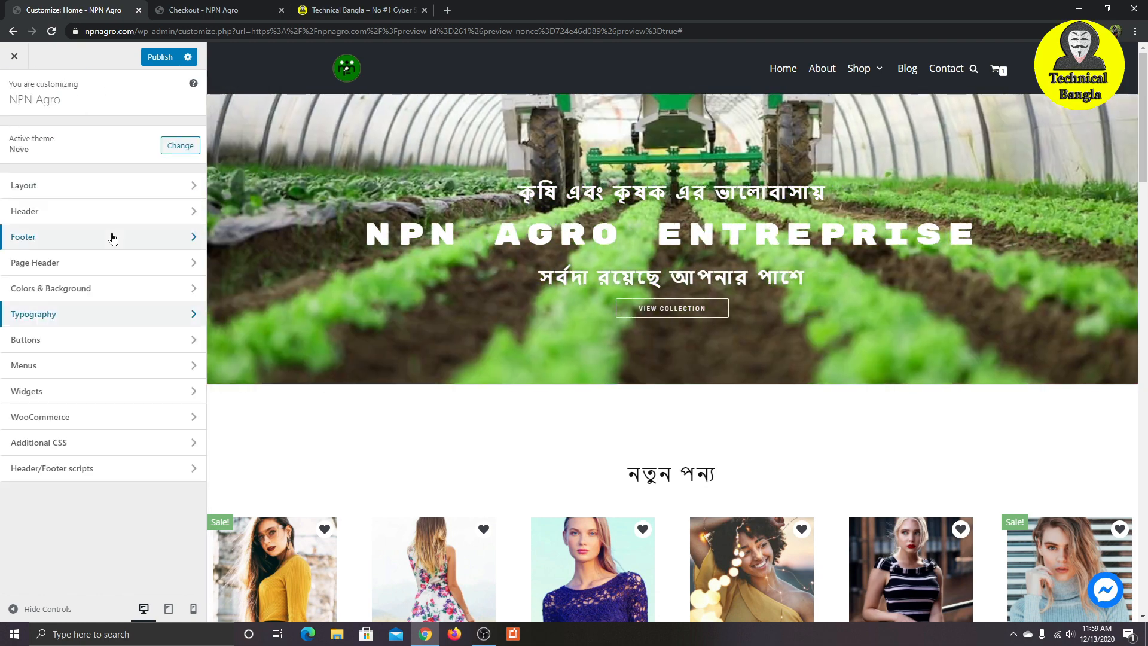
# Step: Look through the Buttons settings for text and appearance, and return to the main customizer list
pyautogui.click(104, 338)
pyautogui.scroll(-5, 116, 334)
pyautogui.scroll(-3, 45, 239)
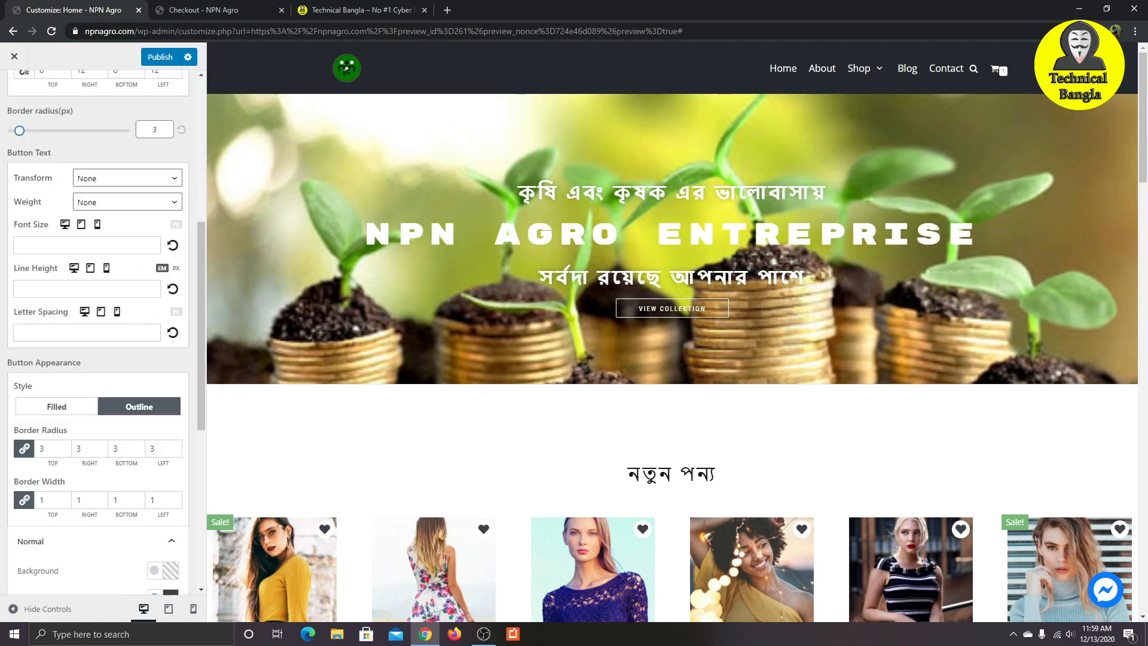
pyautogui.scroll(6, 36, 224)
pyautogui.click(13, 93)
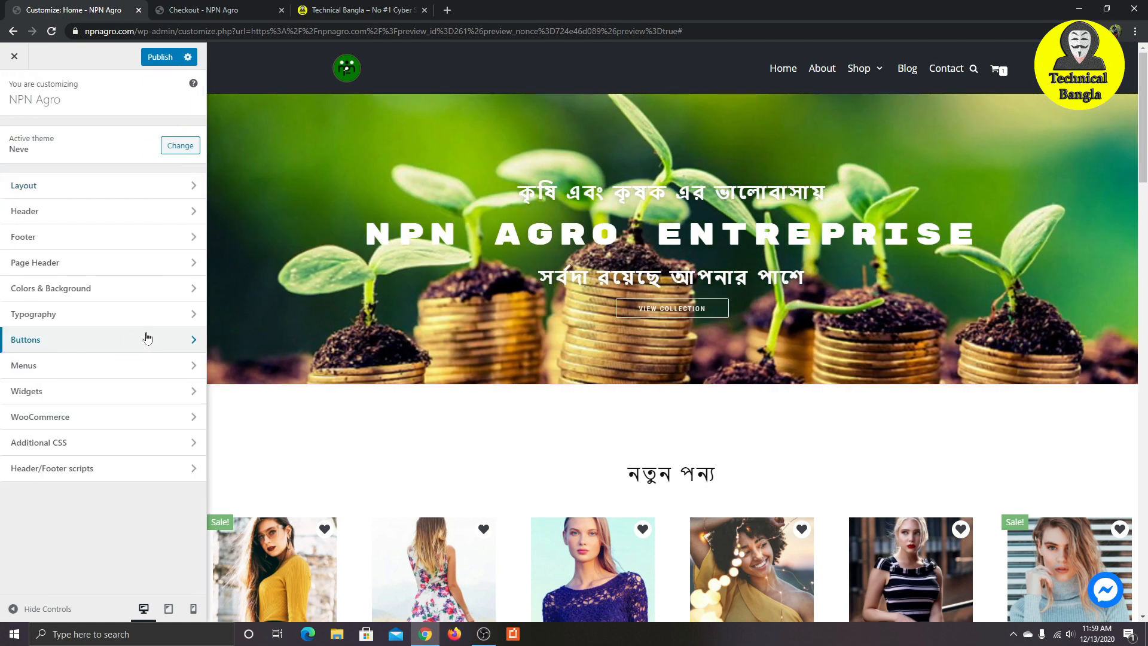
# Step: Look at the items and locations of the Main menu and return to the main customizer list
pyautogui.click(112, 370)
pyautogui.click(110, 151)
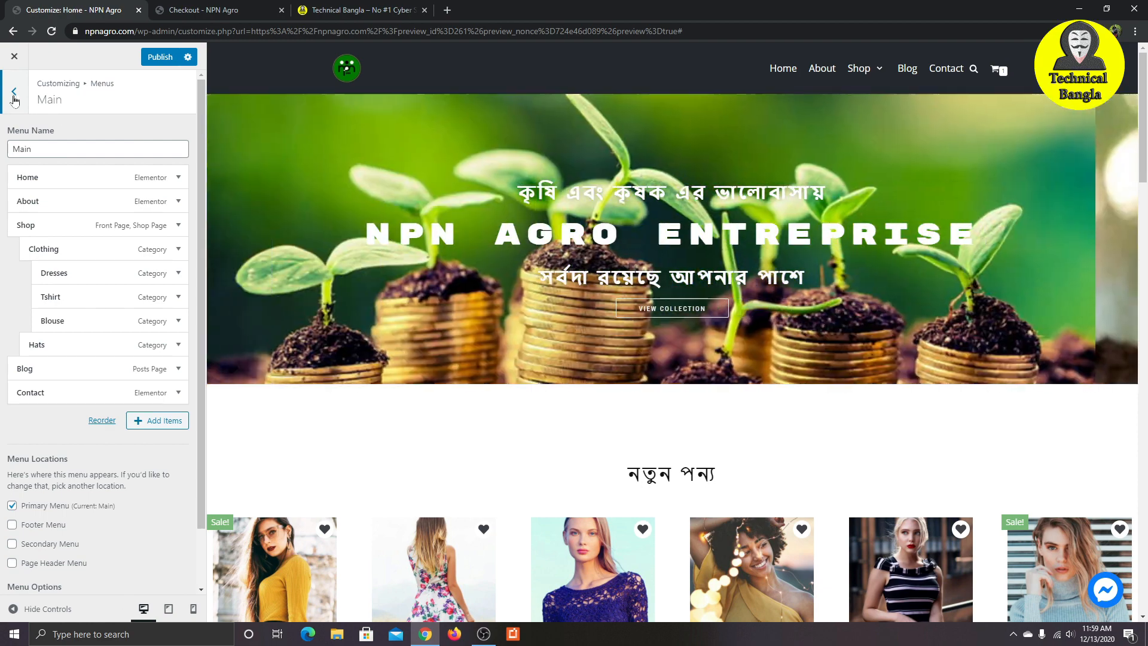
pyautogui.click(14, 91)
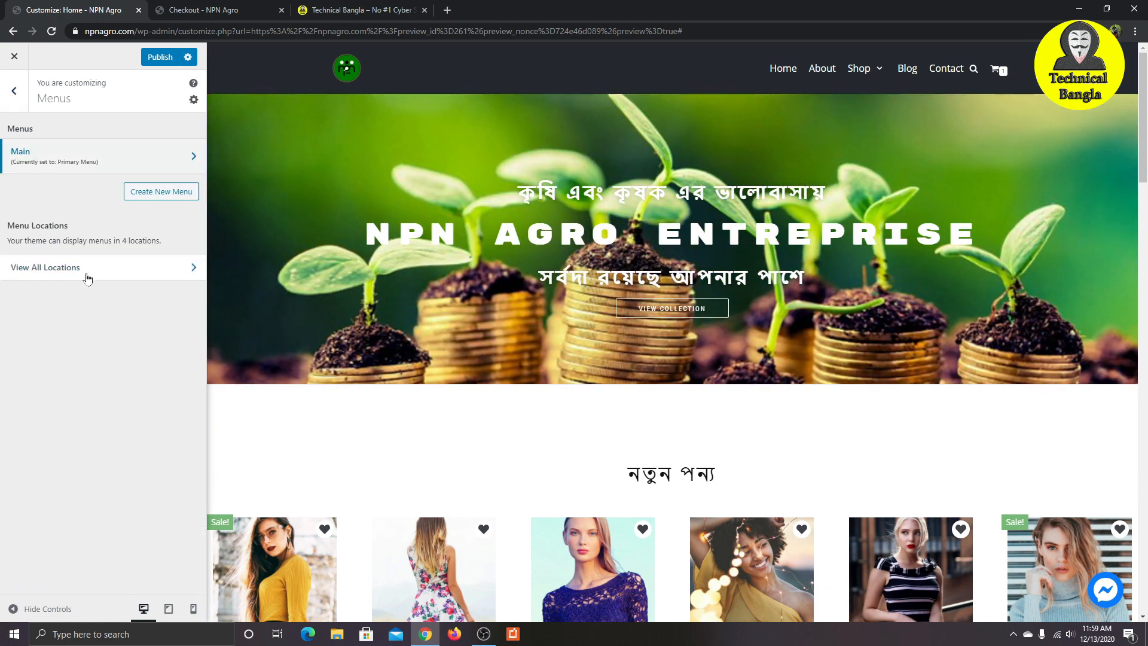
pyautogui.click(3, 91)
# Step: Look into the Widgets, WooCommerce, Additional CSS and Header/Footer scripts sections, returning to the main customizer list
pyautogui.click(157, 396)
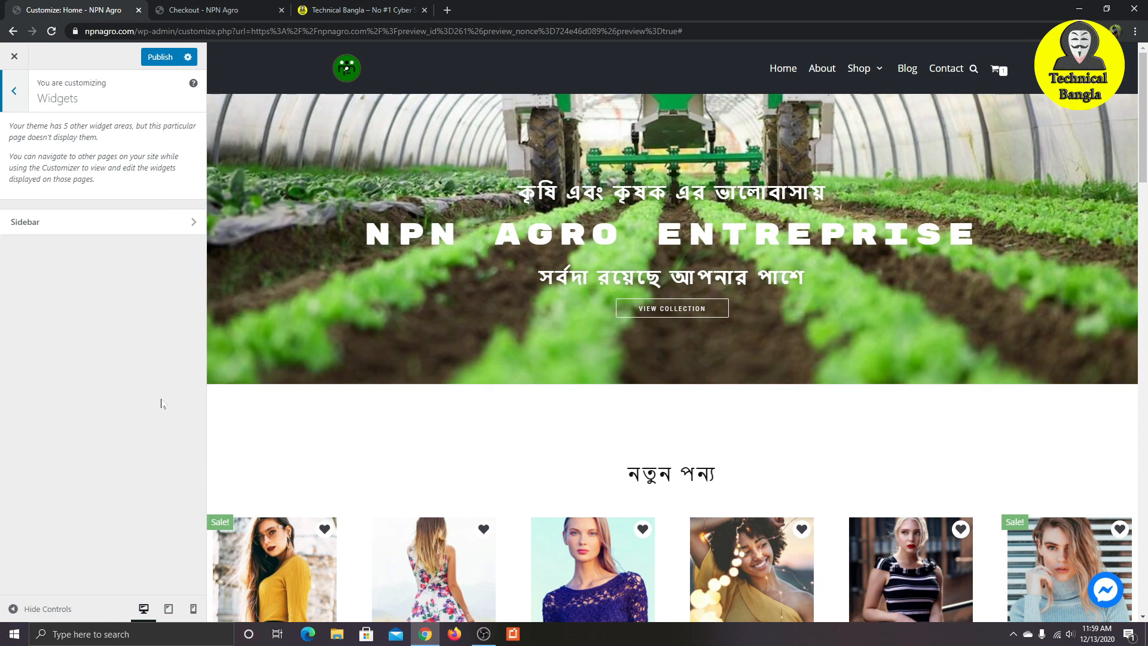
pyautogui.click(3, 98)
pyautogui.click(107, 413)
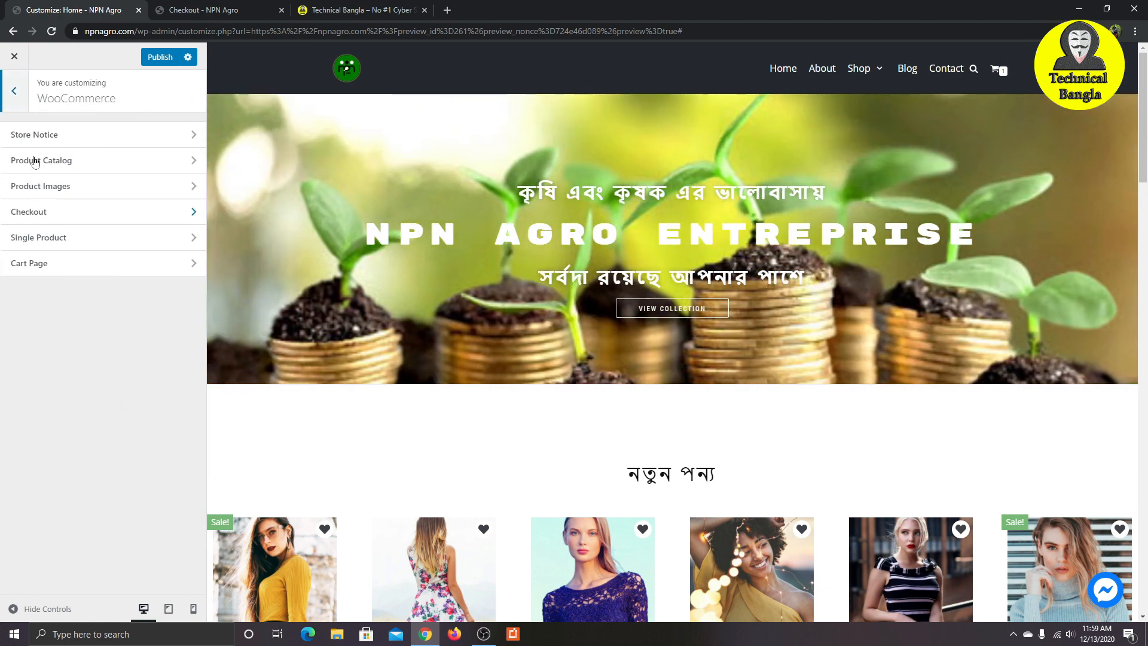
pyautogui.click(19, 112)
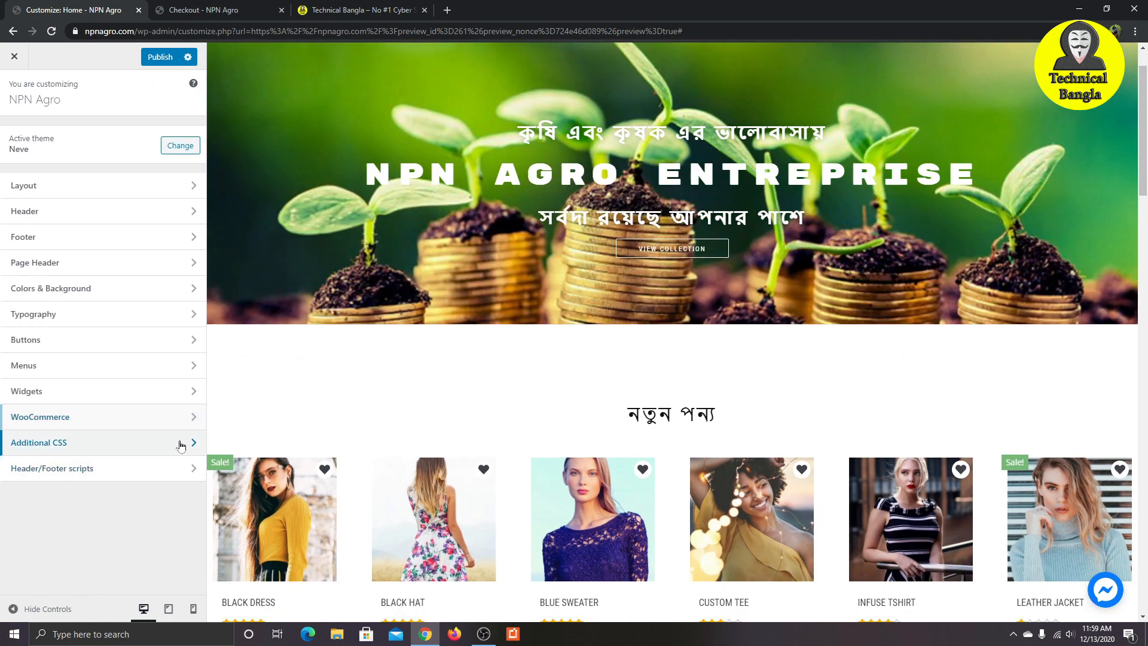
pyautogui.click(175, 444)
pyautogui.click(15, 104)
pyautogui.click(108, 467)
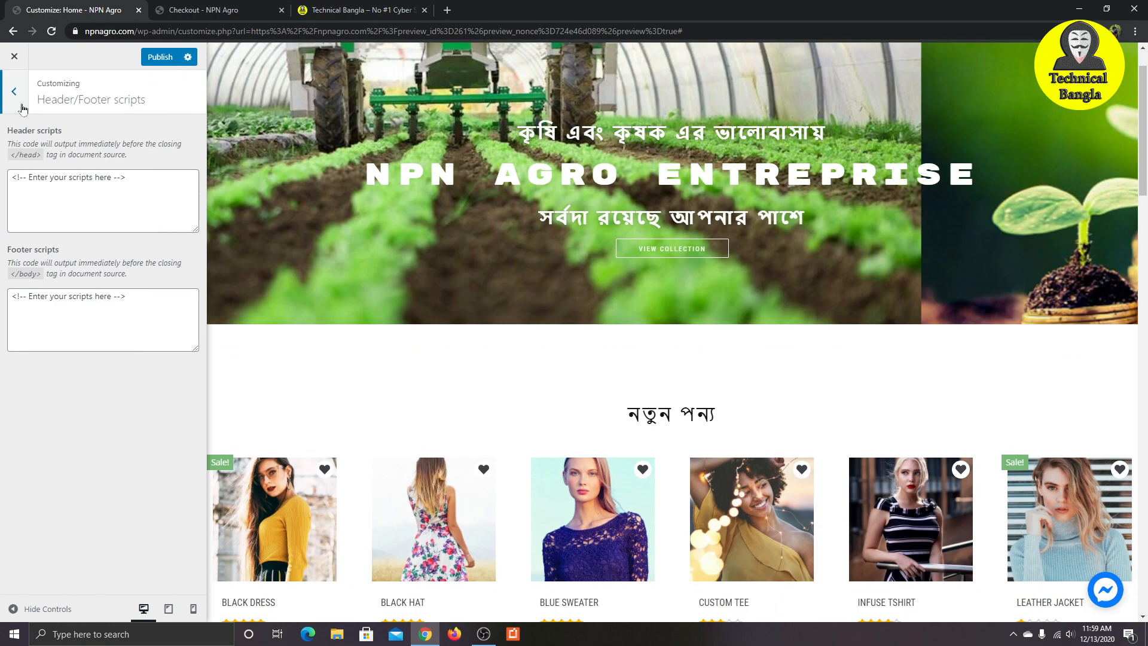
pyautogui.click(21, 108)
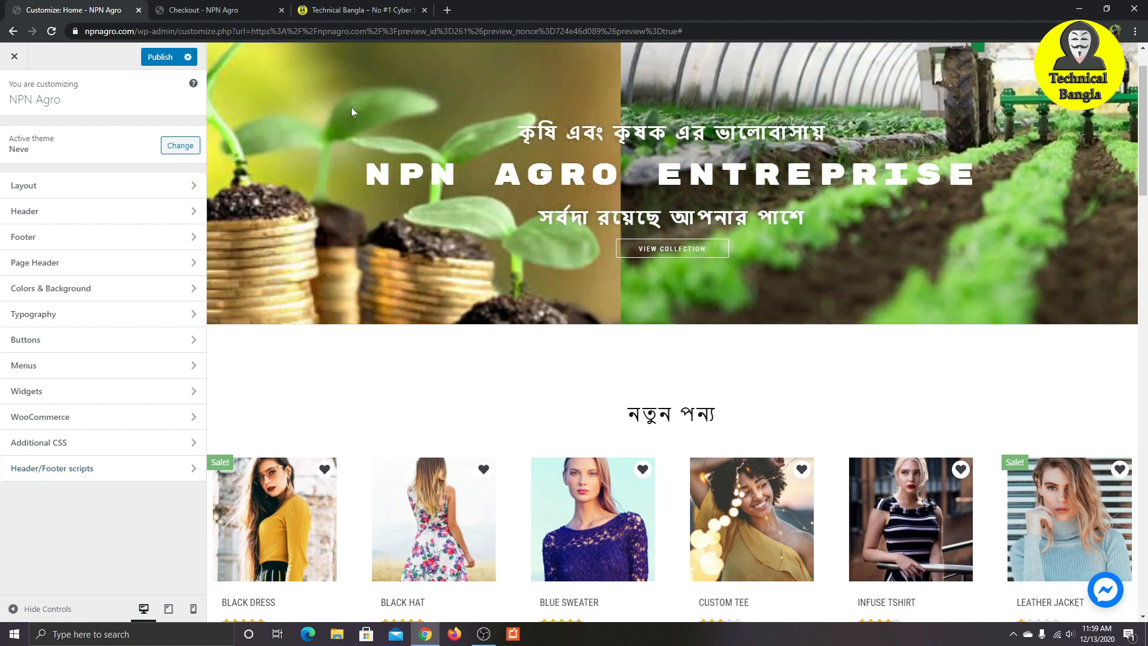
# Step: Review the whole homepage preview, from the hero banner and product sections down to the footer
pyautogui.scroll(1, 752, 106)
pyautogui.scroll(-20, 815, 344)
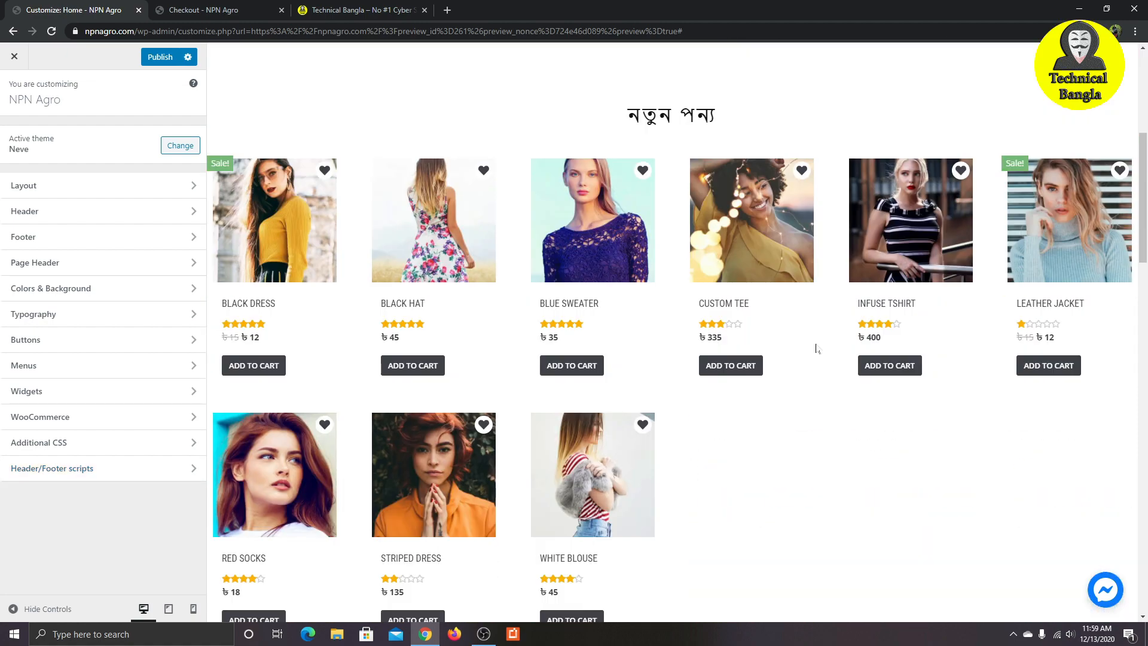
pyautogui.scroll(15, 425, 171)
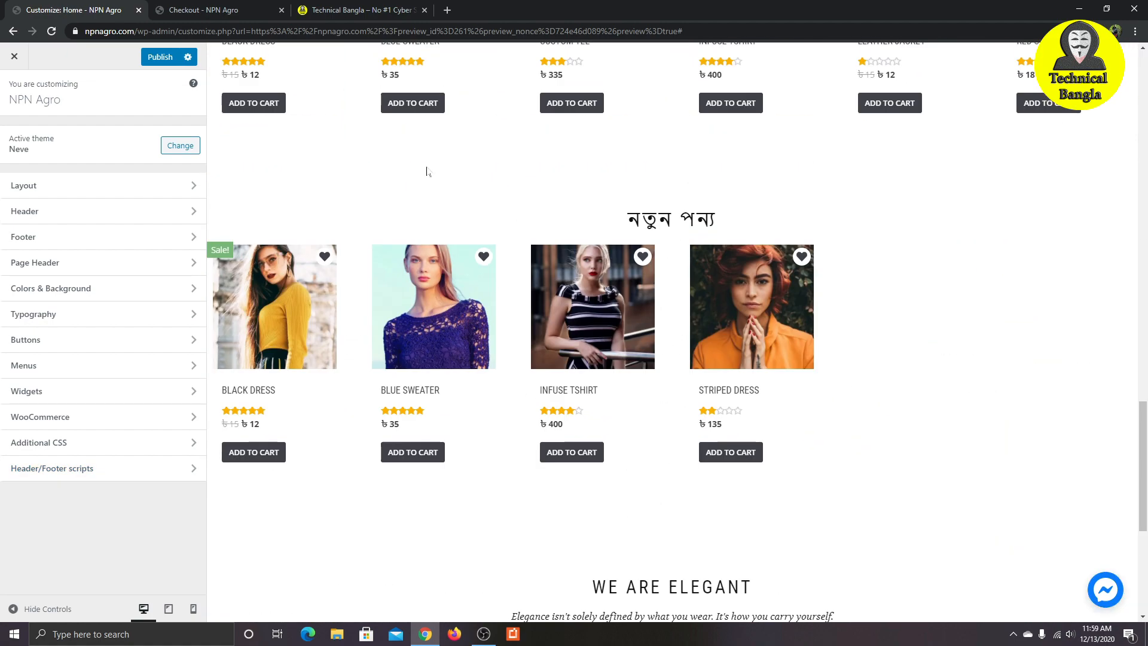
pyautogui.scroll(-15, 598, 191)
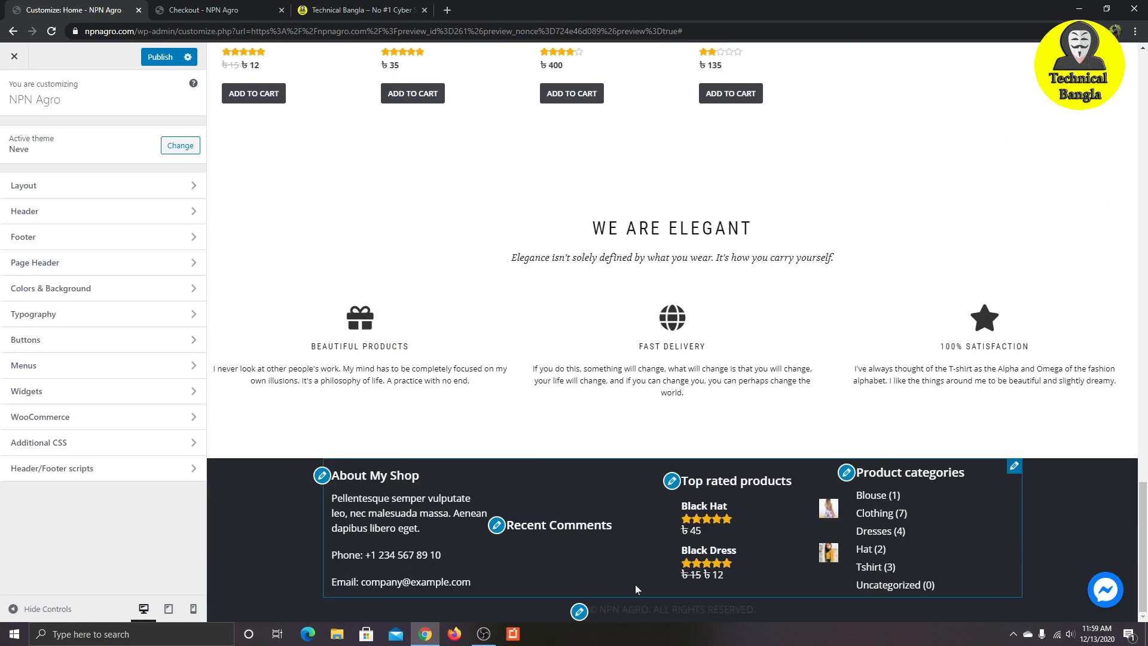
pyautogui.scroll(7, 424, 424)
pyautogui.scroll(10, 425, 423)
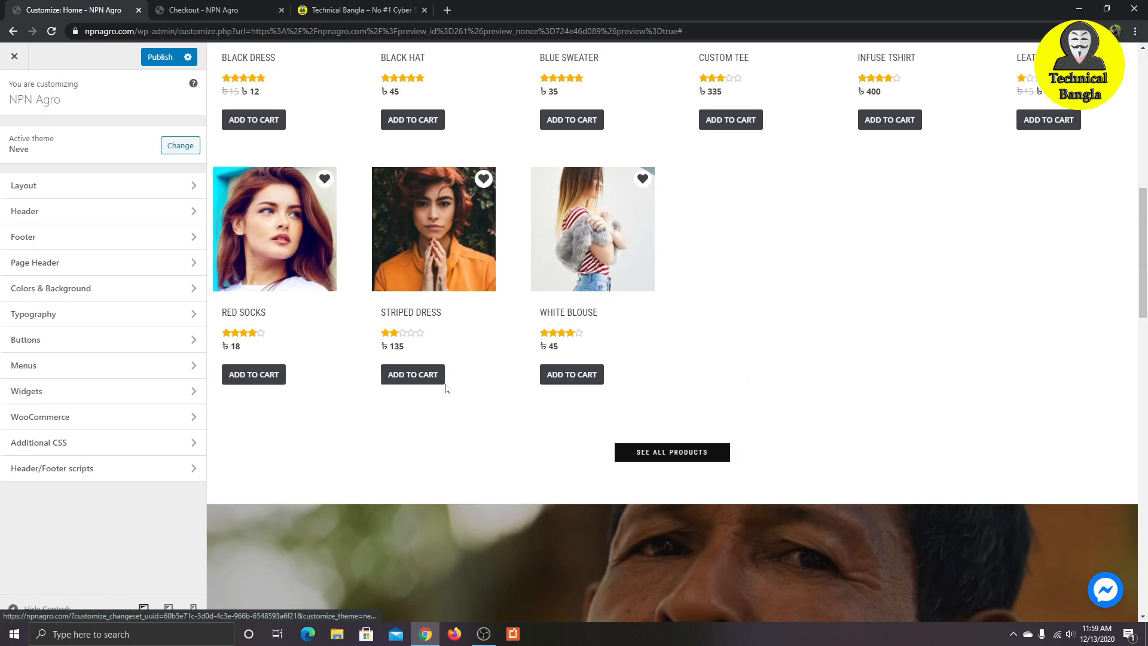
# Step: Publish the customizer changes and hide the controls to preview the homepage at full width
pyautogui.scroll(-2, 617, 390)
pyautogui.scroll(2, 428, 294)
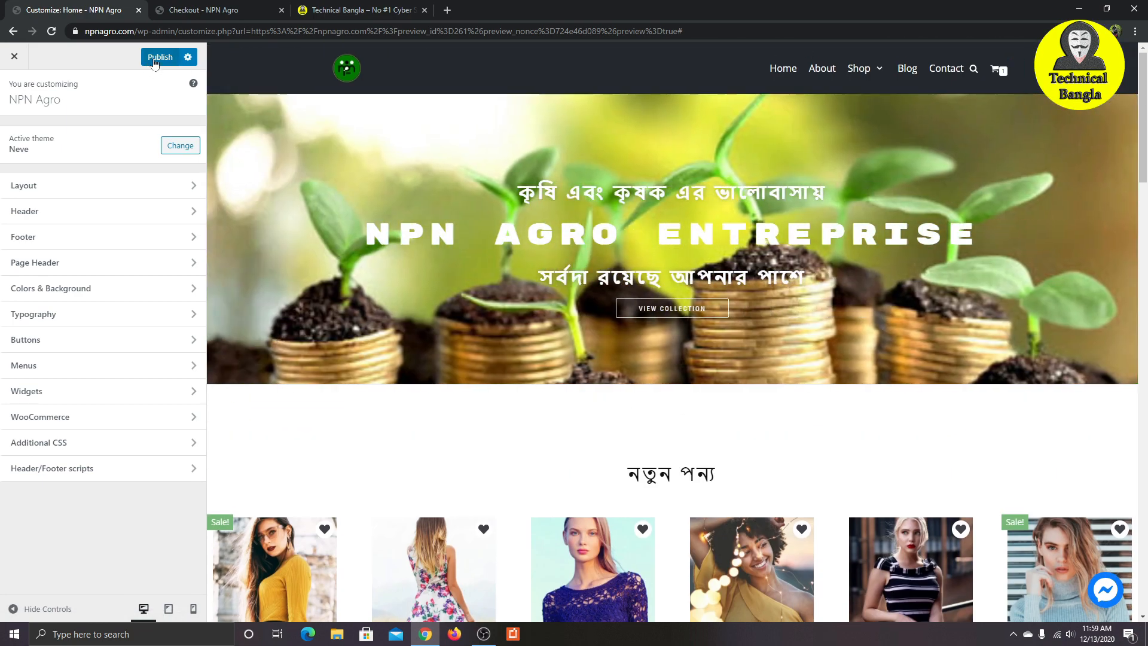
pyautogui.click(155, 60)
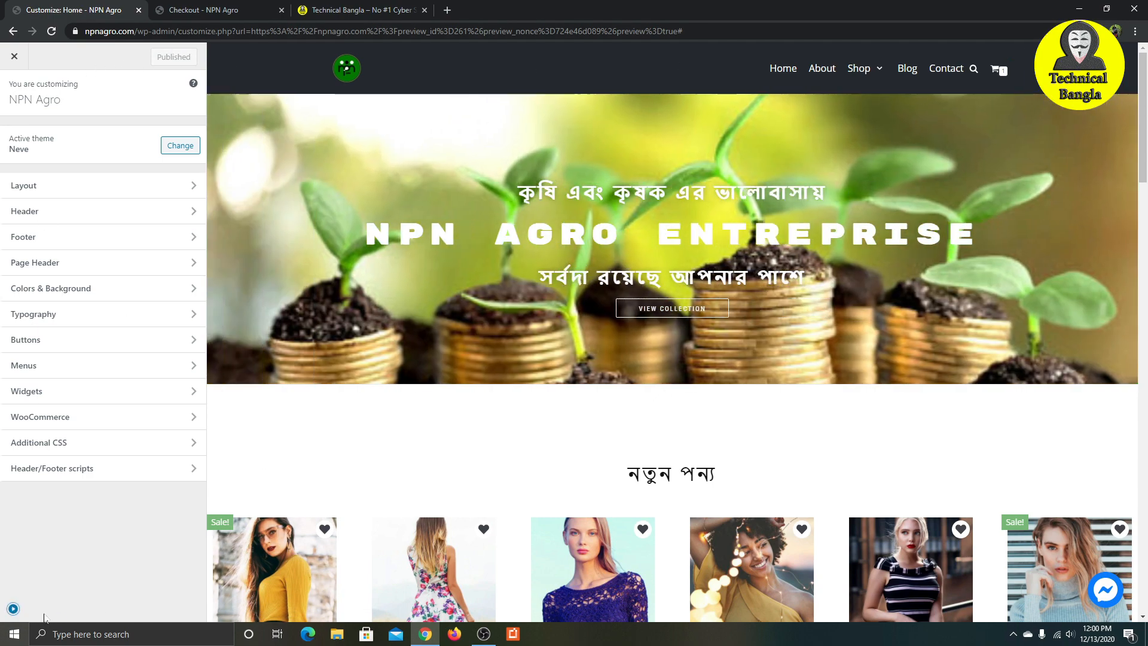
pyautogui.click(44, 618)
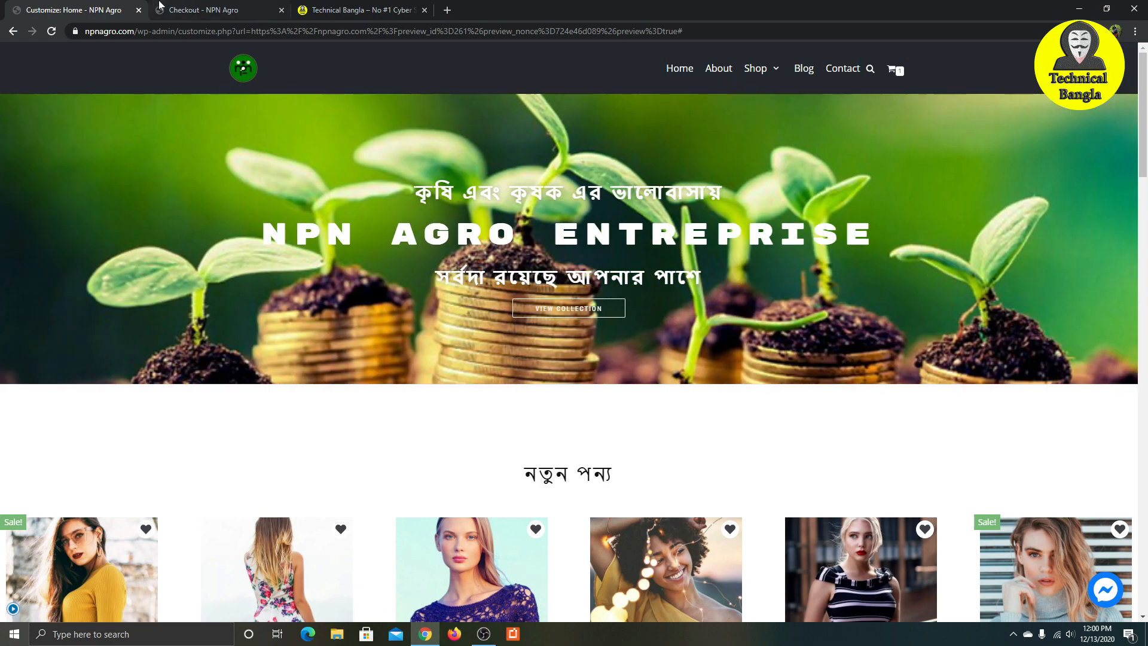
# Step: Check the shop preview in the other browser tab and close that tab
pyautogui.click(168, 12)
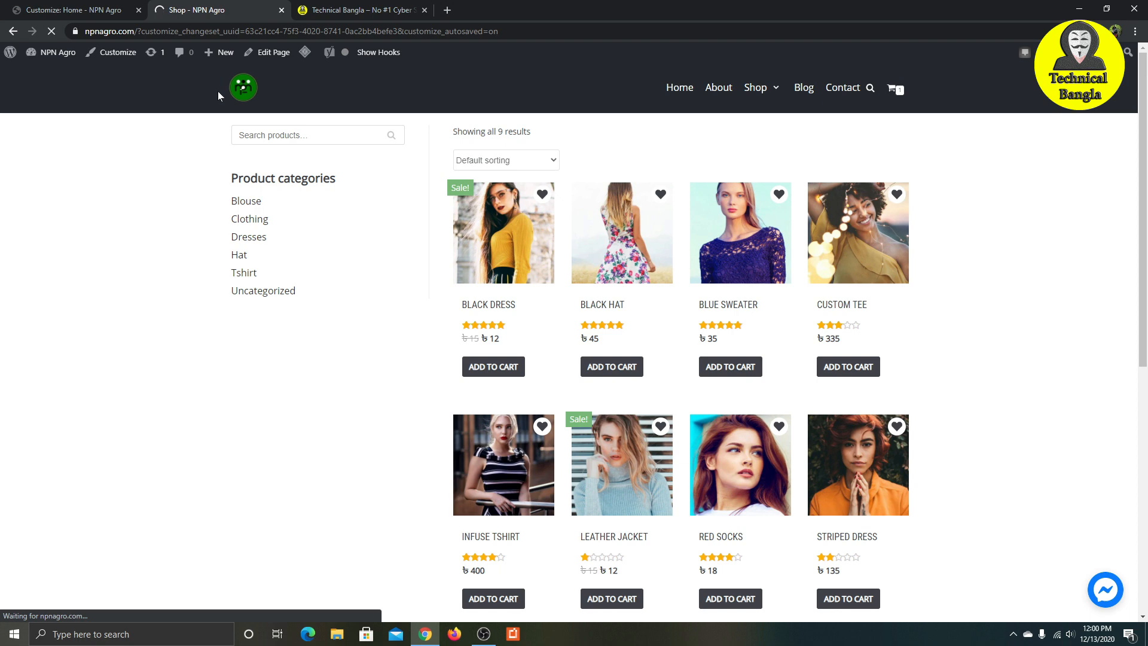
pyautogui.click(280, 12)
pyautogui.click(236, 10)
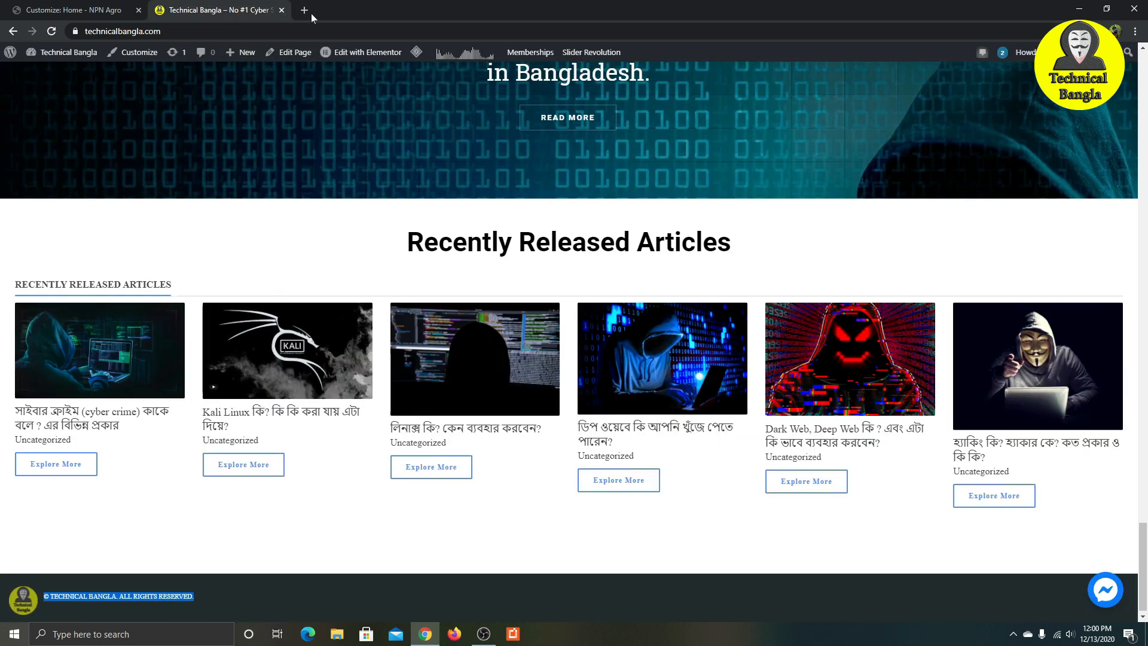
# Step: Load the live site npnagro.com in a new browser tab
pyautogui.click(306, 11)
pyautogui.click(287, 31)
pyautogui.write('np')
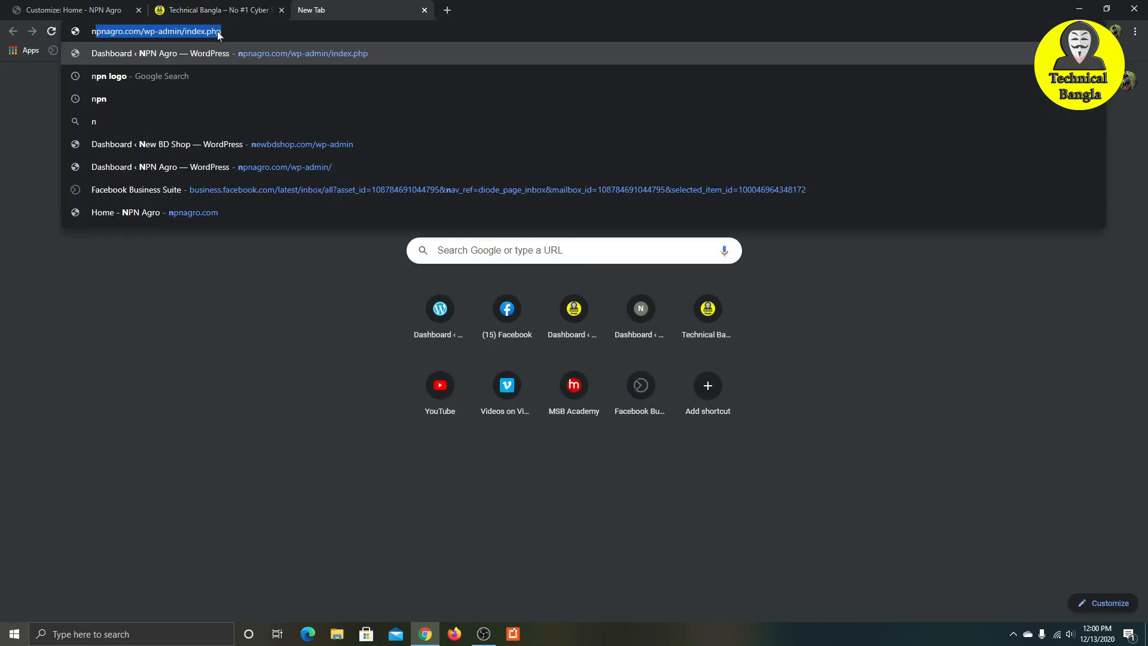
pyautogui.write('nagro.com/')
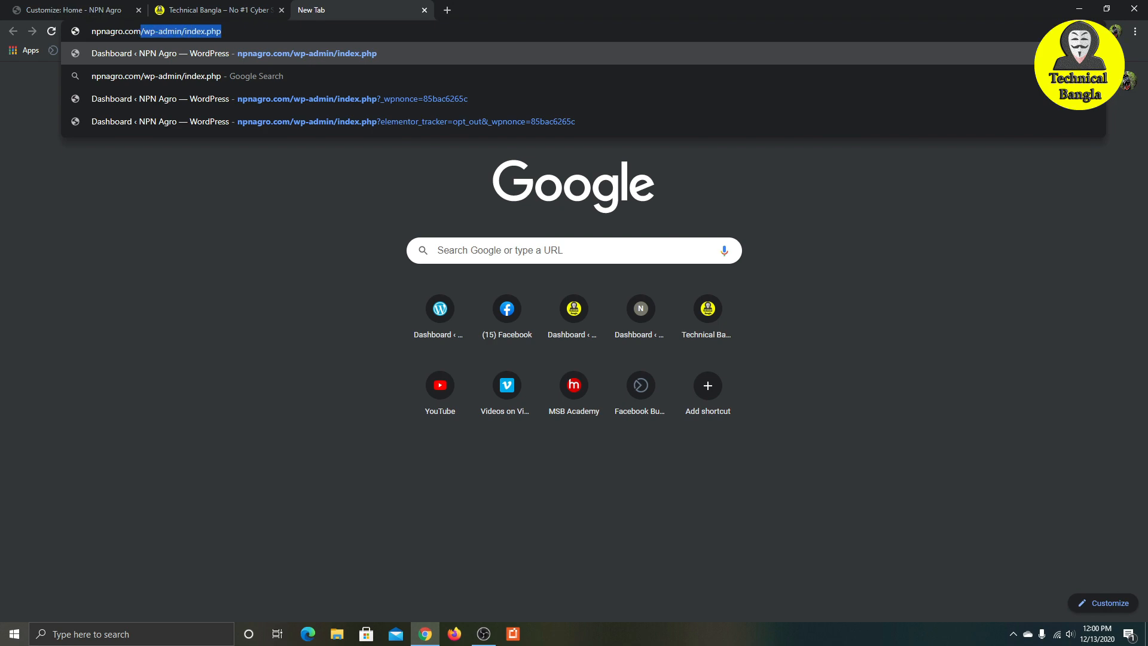
pyautogui.press('BackSpace')
pyautogui.press('Return')
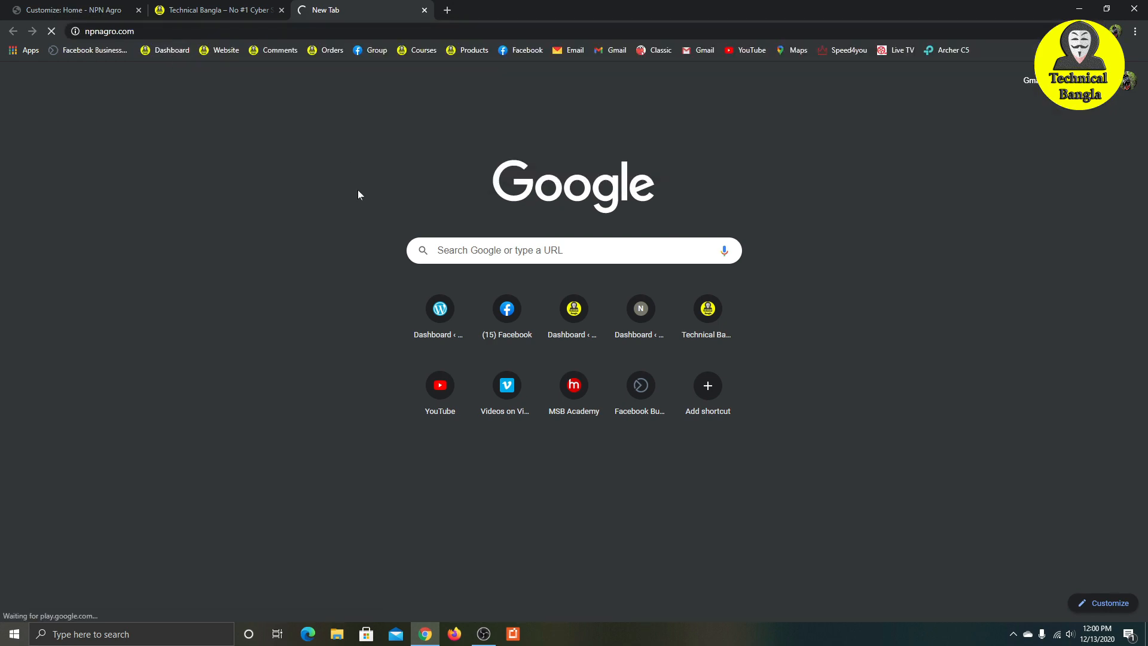
# Step: Review the live homepage from the product sections down to the footer and back up to the hero banner
pyautogui.scroll(-15, 399, 228)
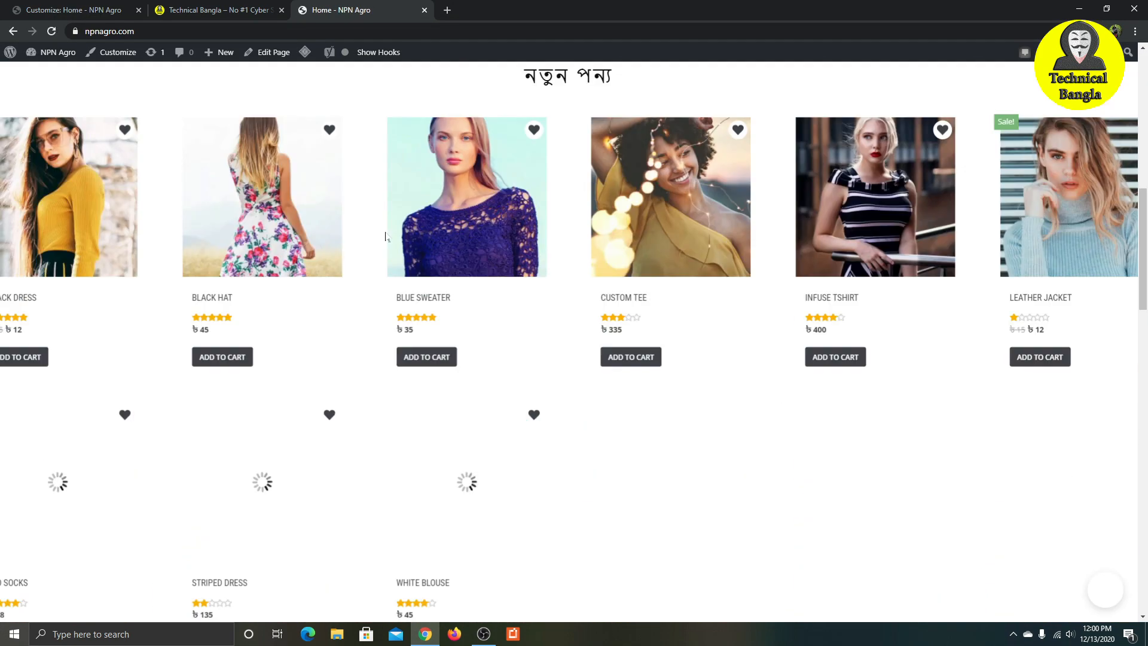
pyautogui.scroll(-5, 553, 245)
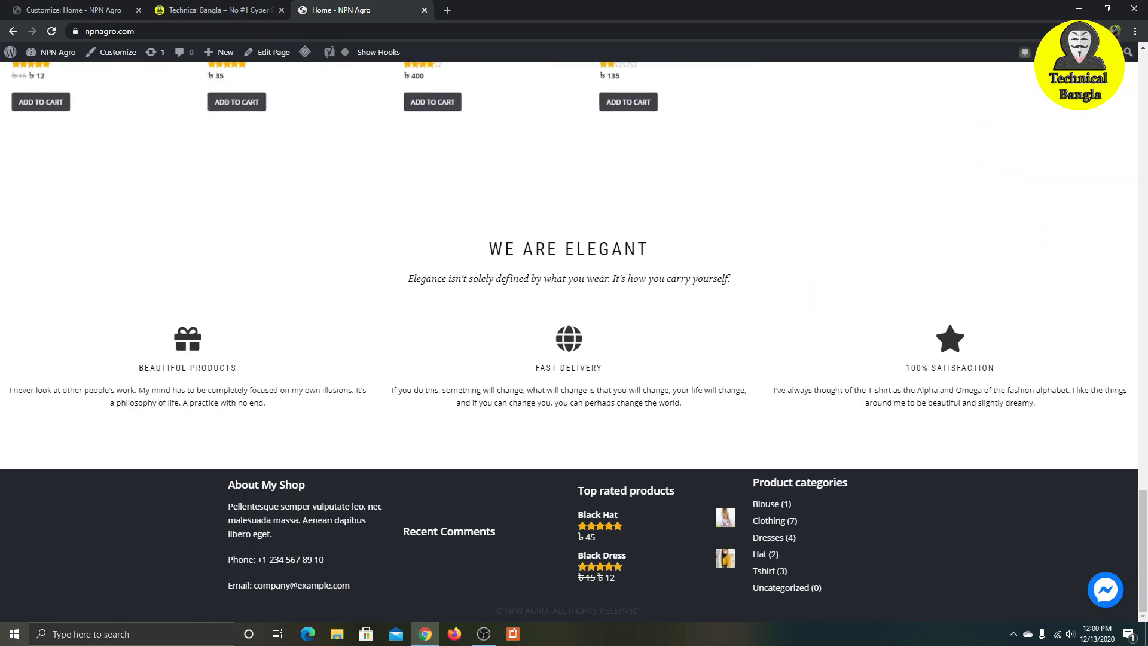
pyautogui.scroll(20, 551, 241)
pyautogui.scroll(4, 550, 239)
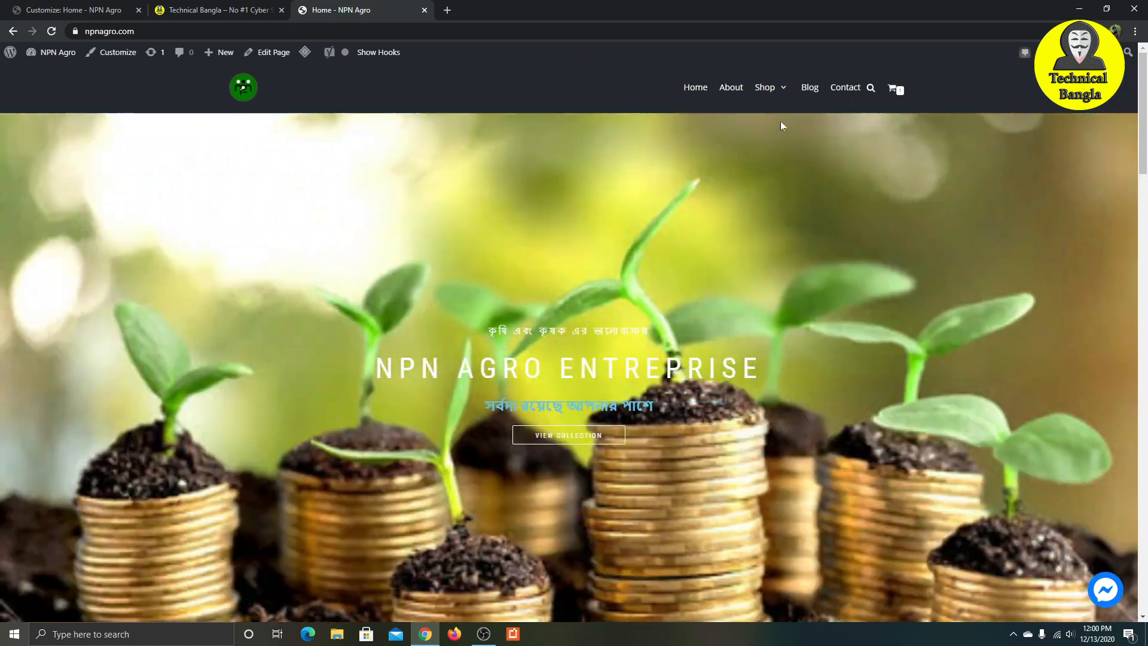
# Step: Go to the live Shop page and look through its product grid and category sidebar
pyautogui.moveTo(759, 86)
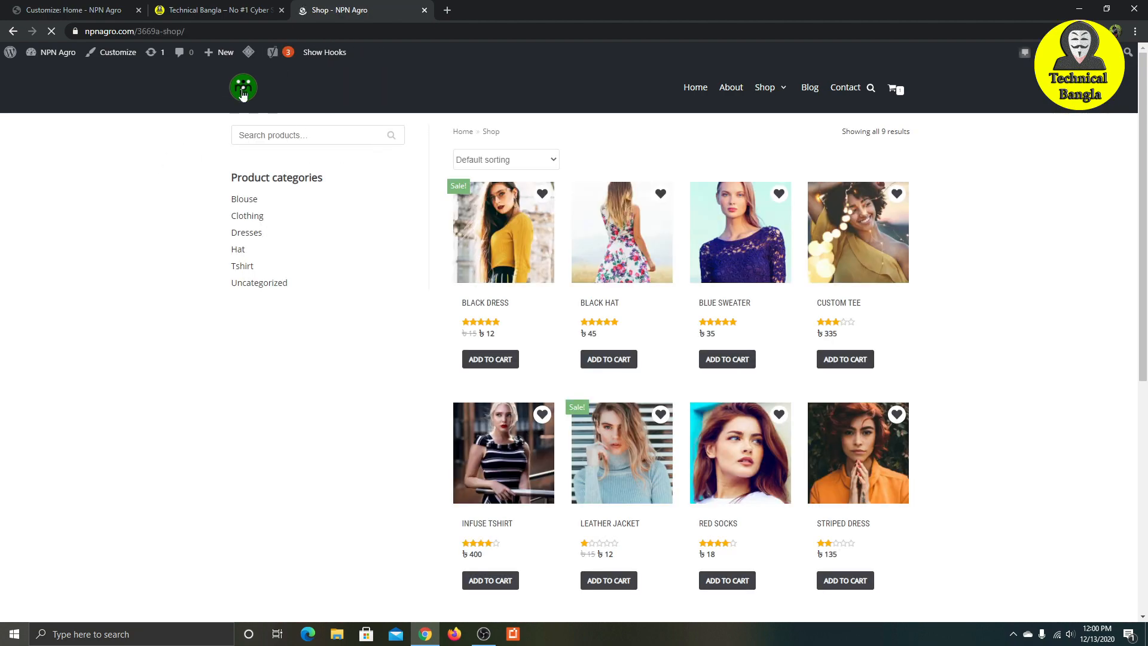
pyautogui.scroll(-7, 670, 239)
pyautogui.scroll(7, 622, 233)
pyautogui.scroll(-7, 503, 259)
pyautogui.scroll(7, 503, 259)
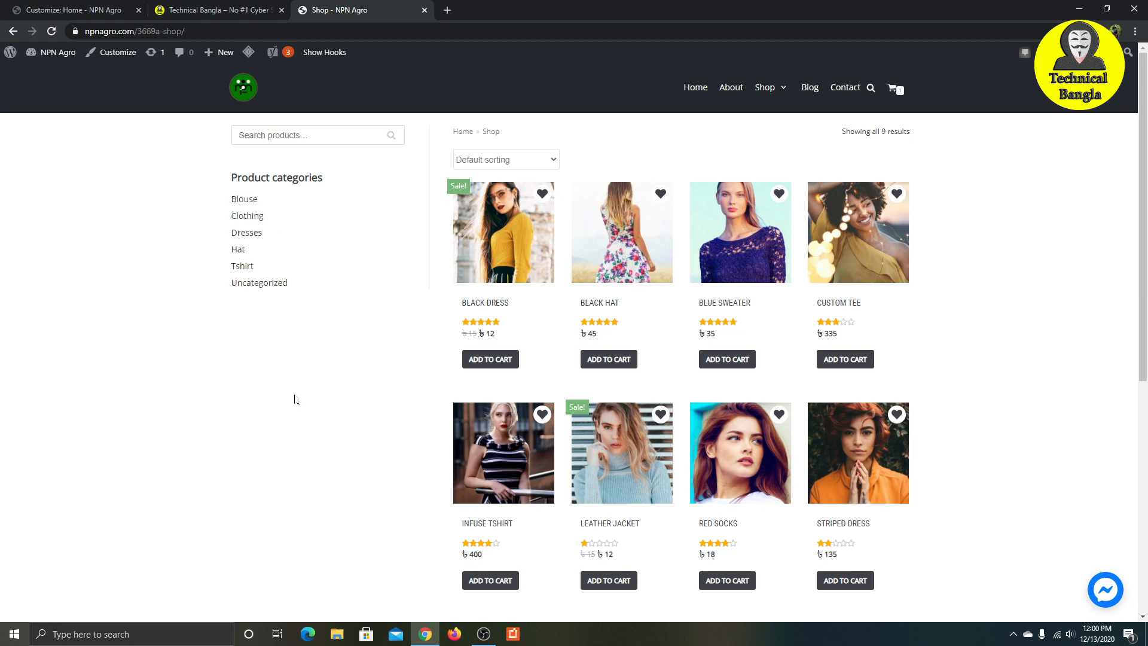